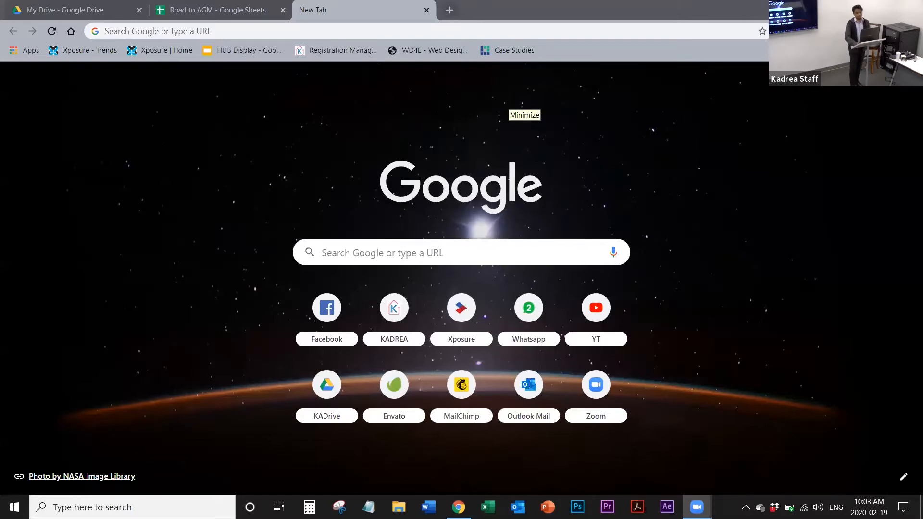
Step: Enter the site address kadrea.xposureapp.com in the open new tab
{"action": "left_click", "coordinate": [510, 101]}
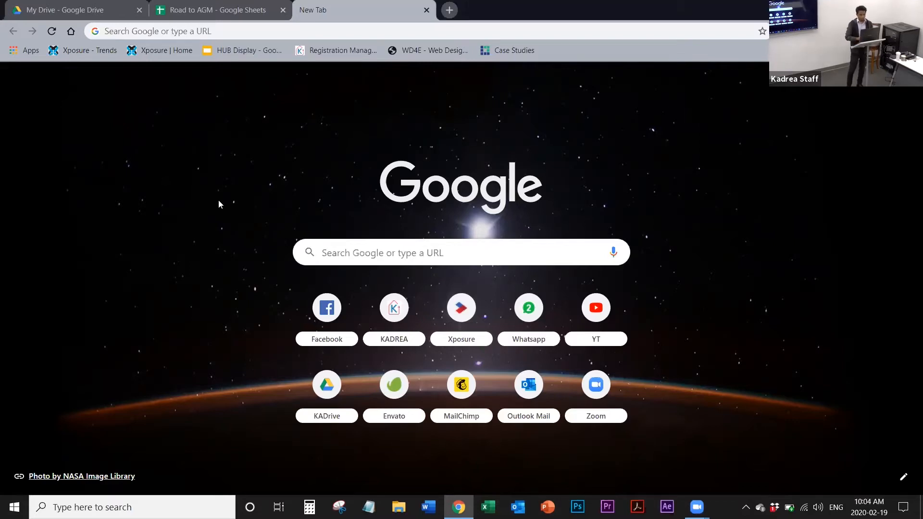
{"action": "left_click", "coordinate": [229, 32]}
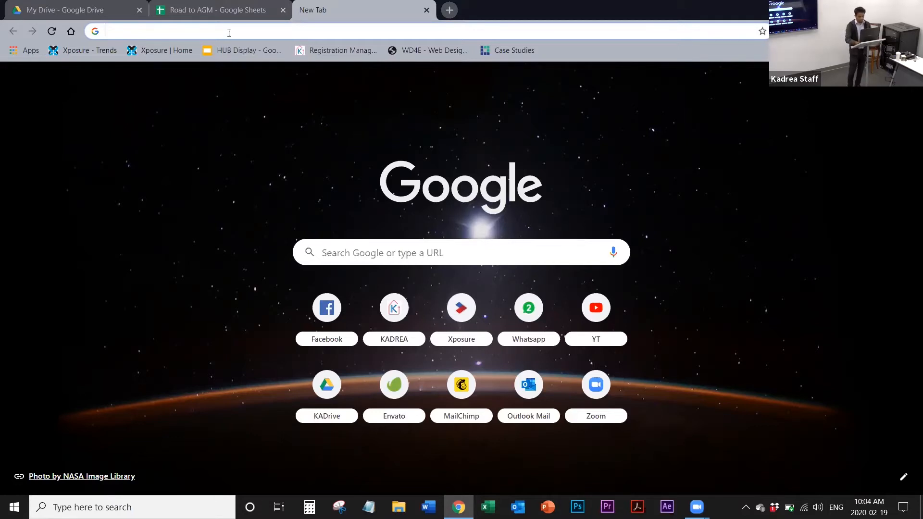
{"action": "type", "text": "kadrea"}
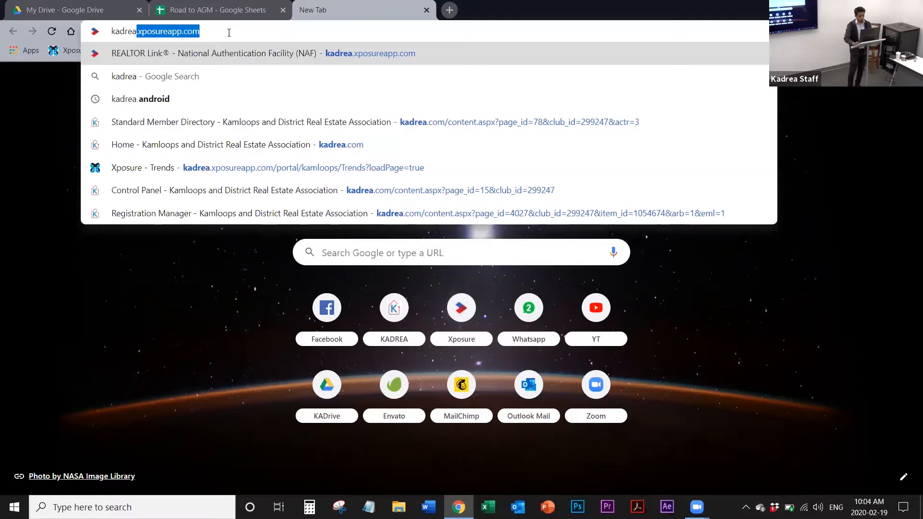
{"action": "key", "text": "Right"}
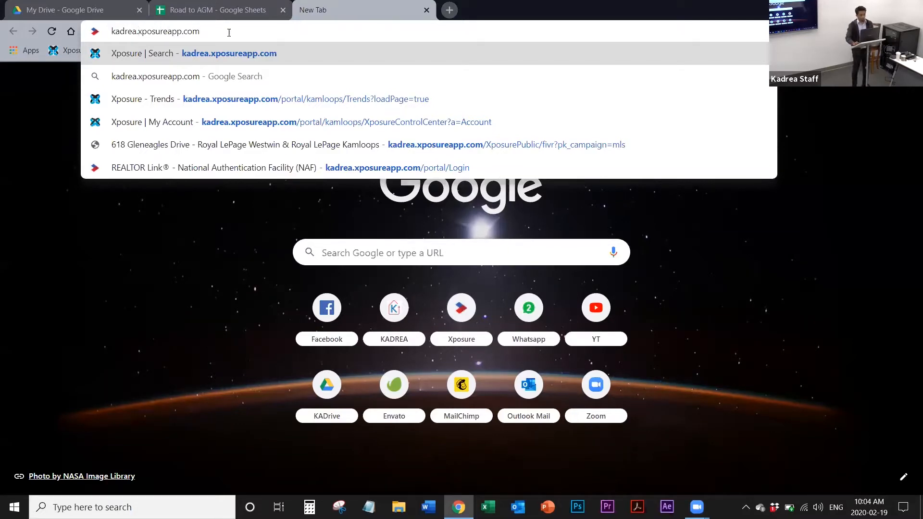
Step: Swap the subdomain in the entered address to soreb, and change it back to kadrea
{"action": "key", "text": "ctrl+shift+Left"}
{"action": "type", "text": "sore"}
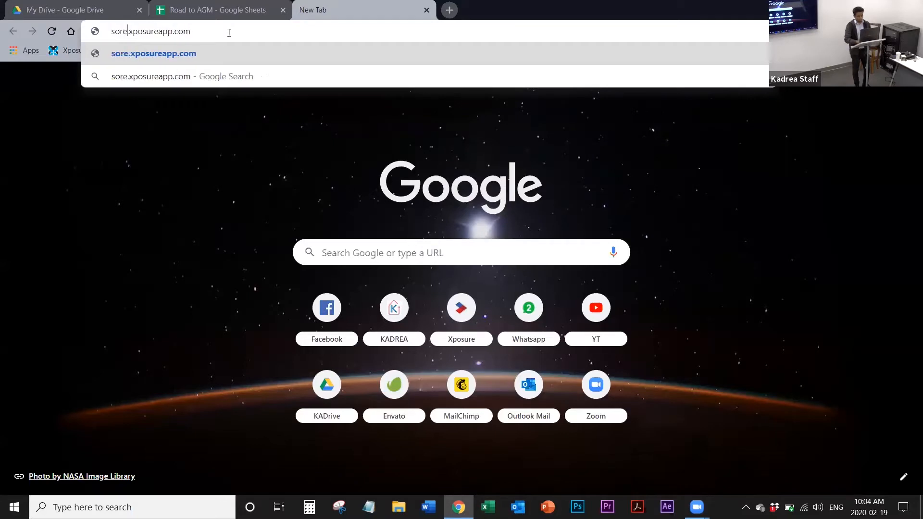
{"action": "type", "text": "b"}
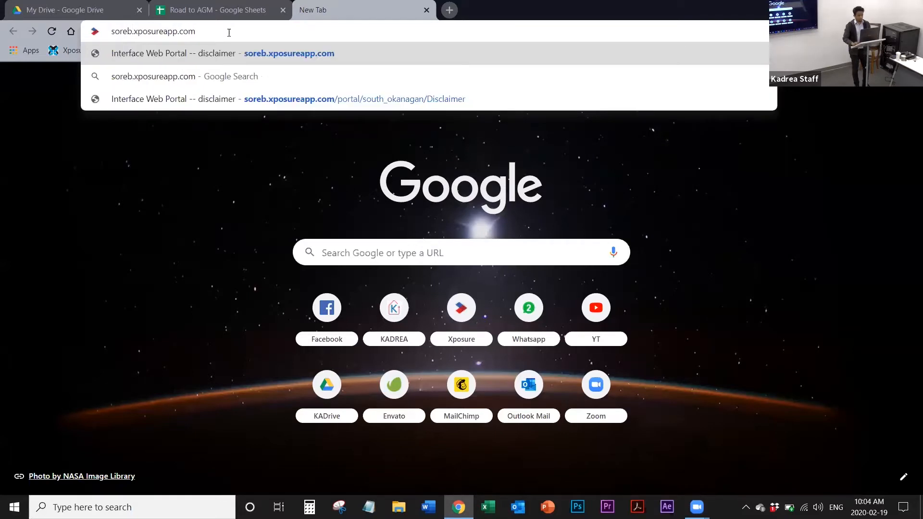
{"action": "key", "text": "ctrl+shift+Left"}
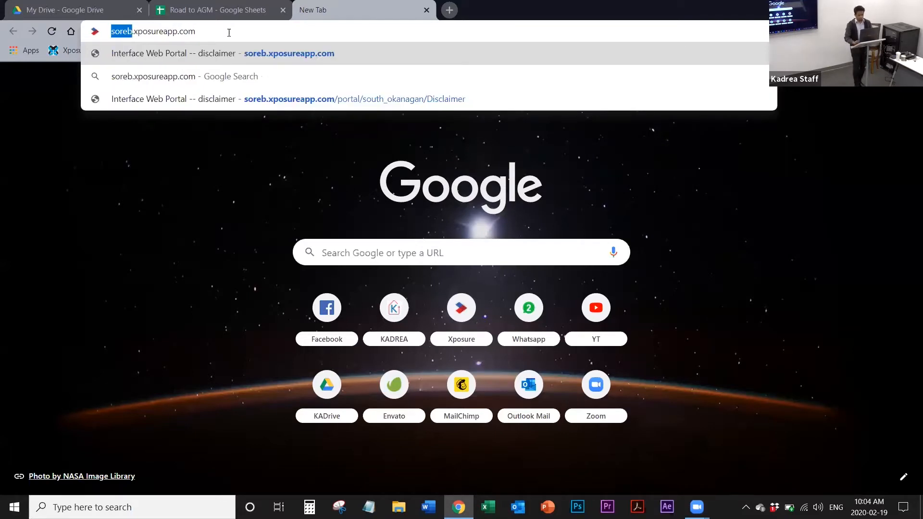
{"action": "type", "text": "kadrea"}
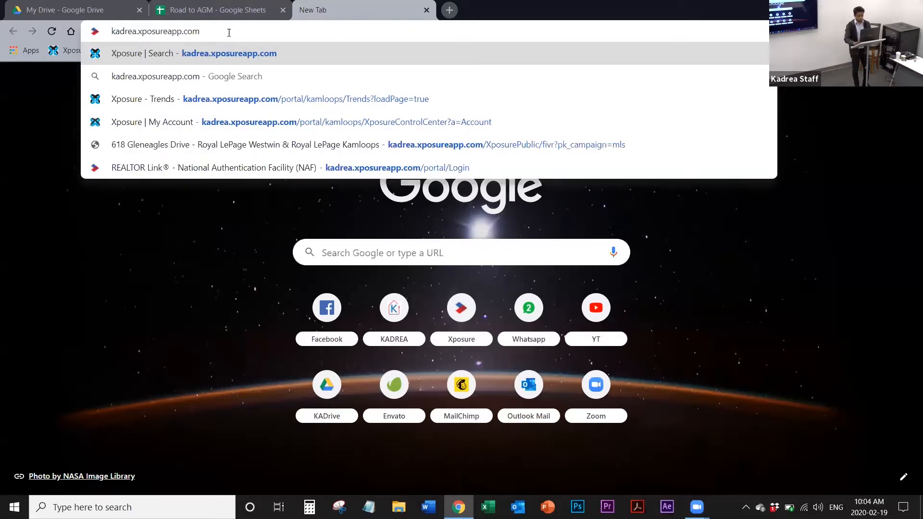
Step: Load the site, sign in to the Kamloops board with the prefilled credentials, and resubmit the sign-in form
{"action": "key", "text": "Return"}
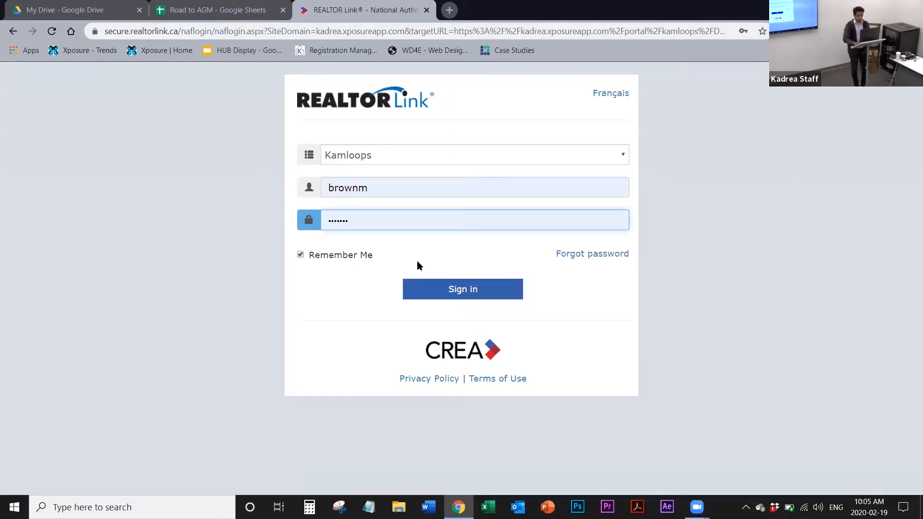
{"action": "left_click", "coordinate": [438, 289]}
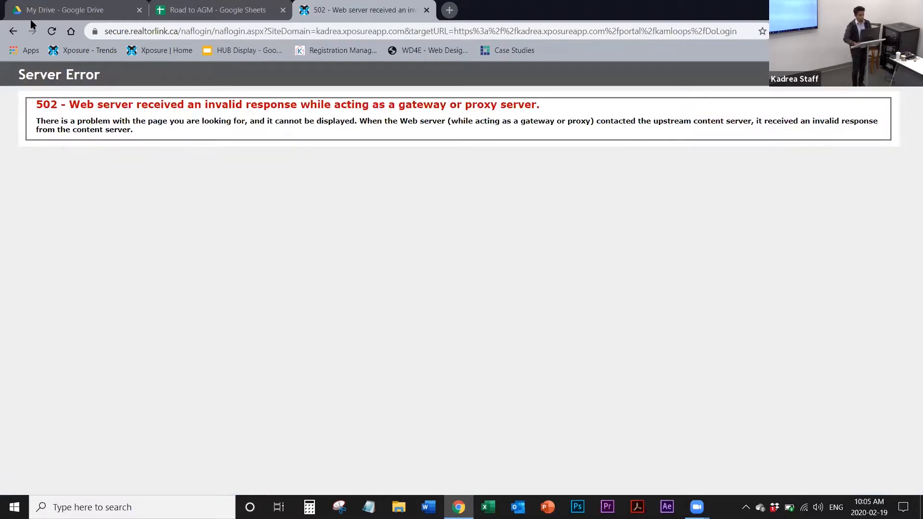
{"action": "left_click", "coordinate": [51, 31]}
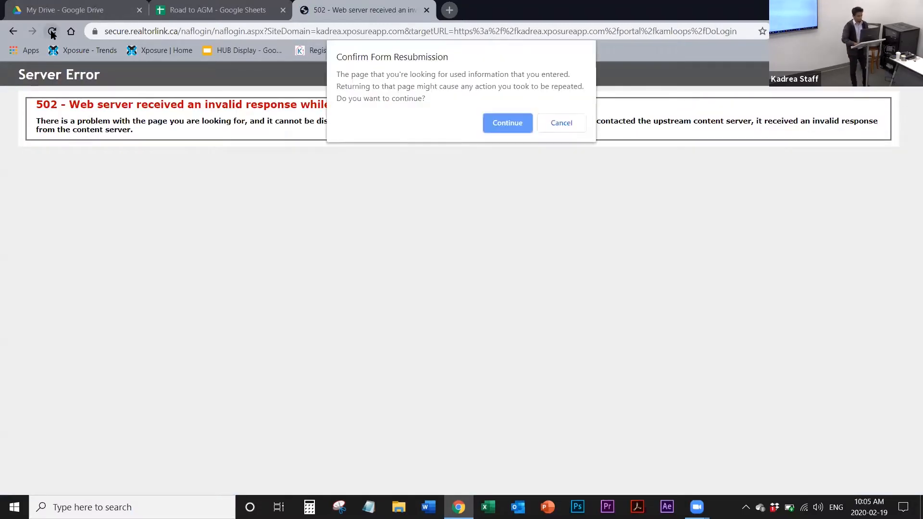
{"action": "left_click", "coordinate": [501, 124]}
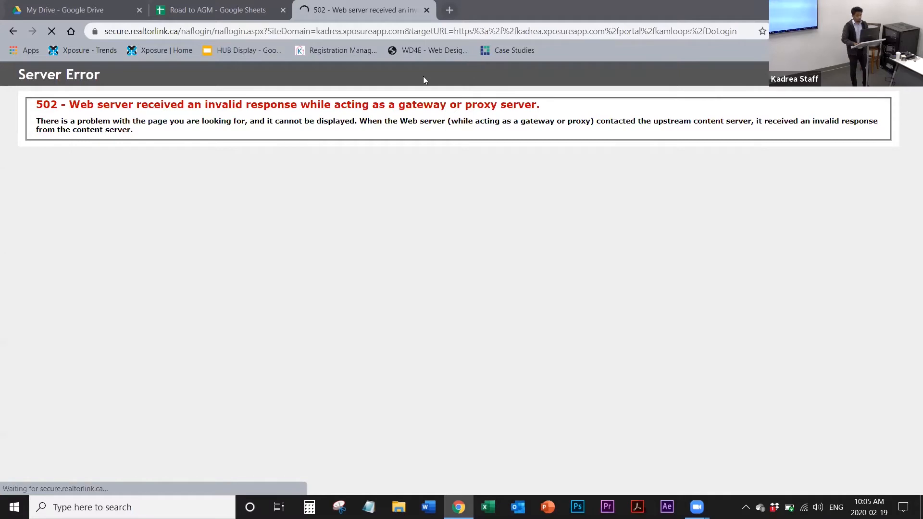
Step: Replace the stalled sign-in tab with a new one and load kadrea.xposureapp.com there
{"action": "key", "text": "ctrl+t"}
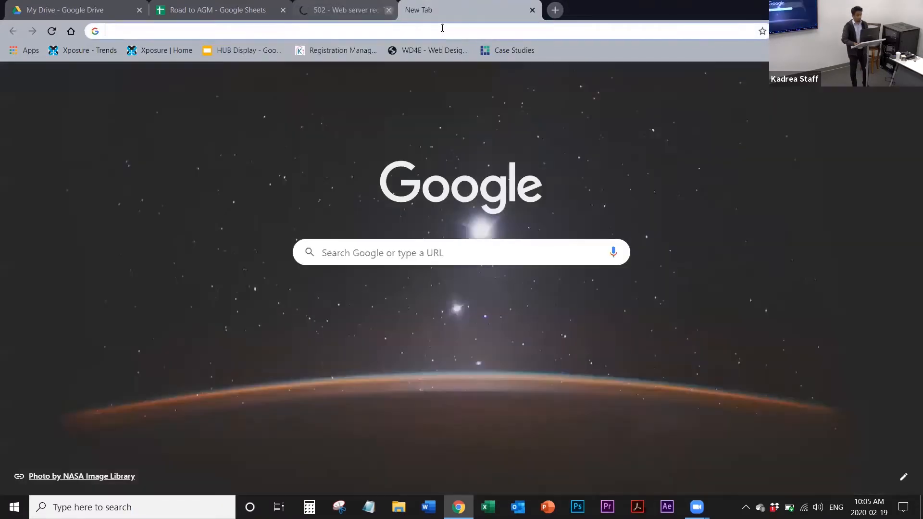
{"action": "left_click", "coordinate": [426, 10]}
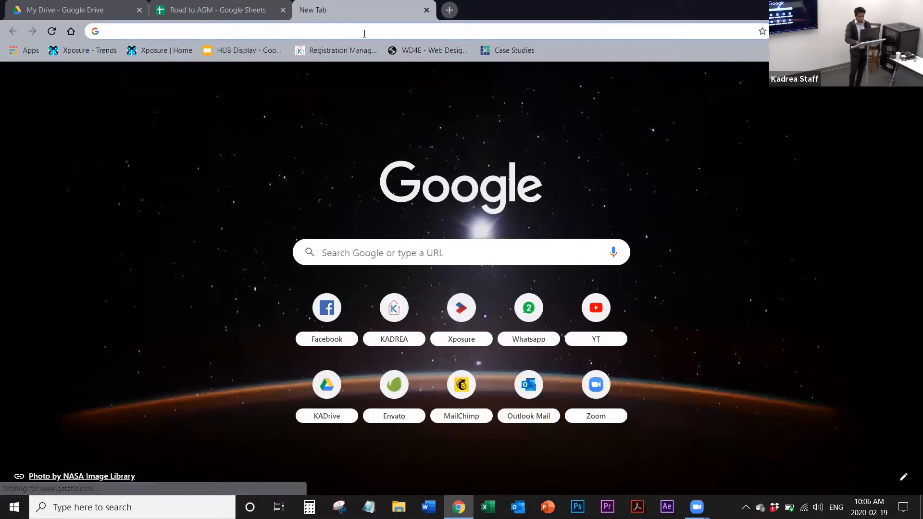
{"action": "type", "text": "kadrea"}
{"action": "key", "text": "Return"}
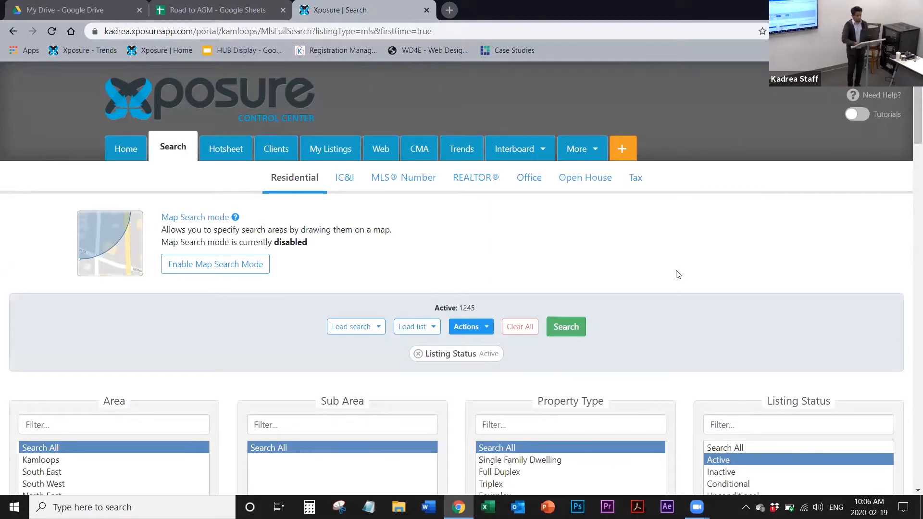
Step: Look over the residential search form, create an additional Xposure Control Center session, and dismiss its notice
{"action": "scroll", "coordinate": [678, 275], "scroll_direction": "down", "scroll_amount": 3}
{"action": "scroll", "coordinate": [678, 275], "scroll_direction": "down", "scroll_amount": 7}
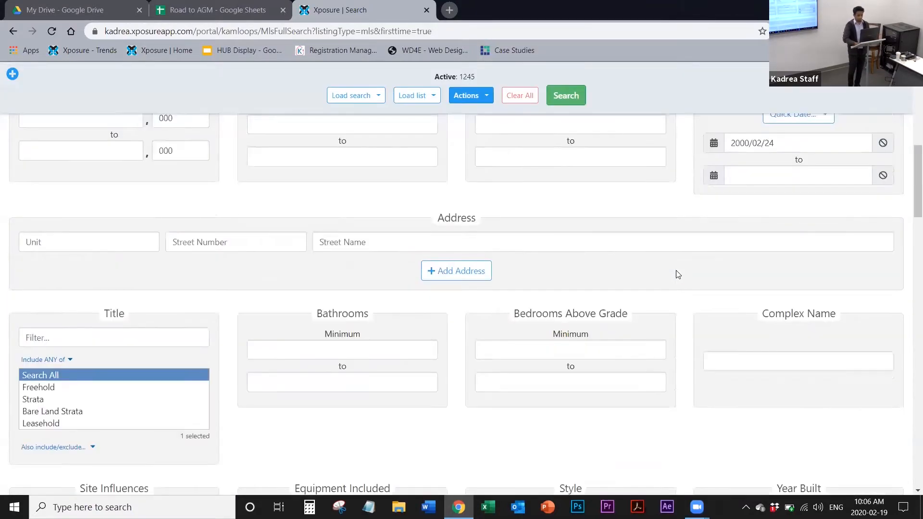
{"action": "scroll", "coordinate": [678, 275], "scroll_direction": "up", "scroll_amount": 7}
{"action": "scroll", "coordinate": [678, 275], "scroll_direction": "up", "scroll_amount": 3}
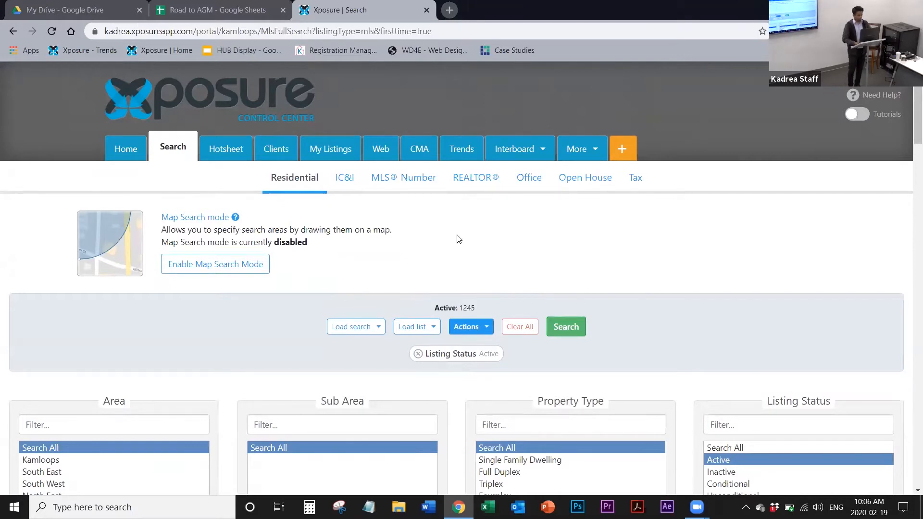
{"action": "left_click", "coordinate": [624, 151]}
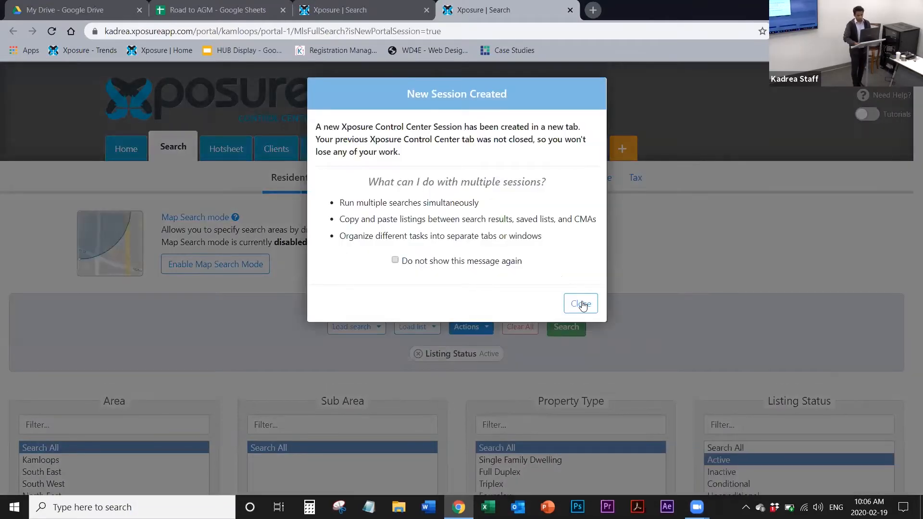
{"action": "left_click", "coordinate": [581, 304]}
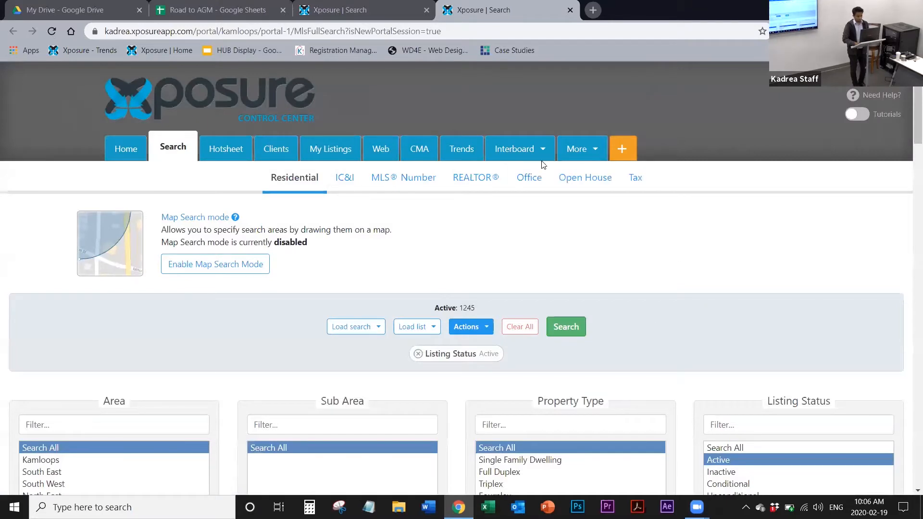
Step: Open the CMA section and look through the list of saved CMAs
{"action": "left_click", "coordinate": [424, 155]}
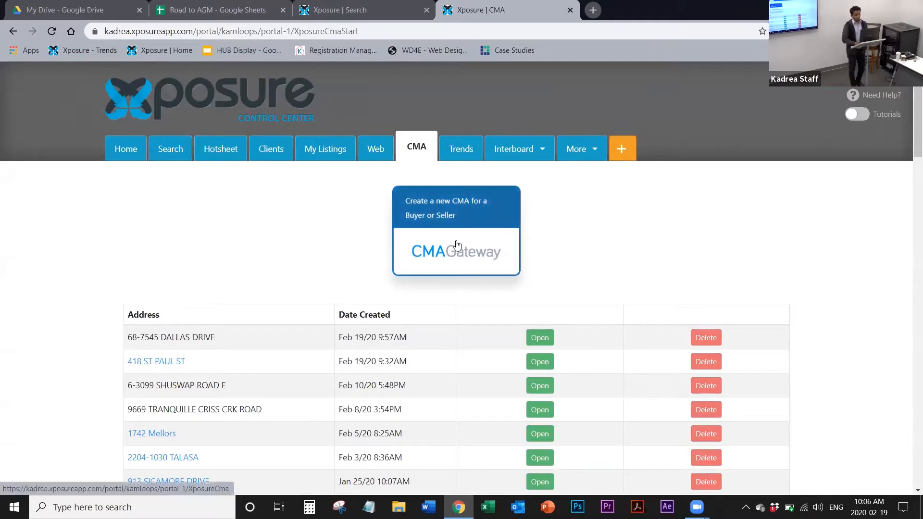
{"action": "scroll", "coordinate": [457, 245], "scroll_direction": "down", "scroll_amount": 17}
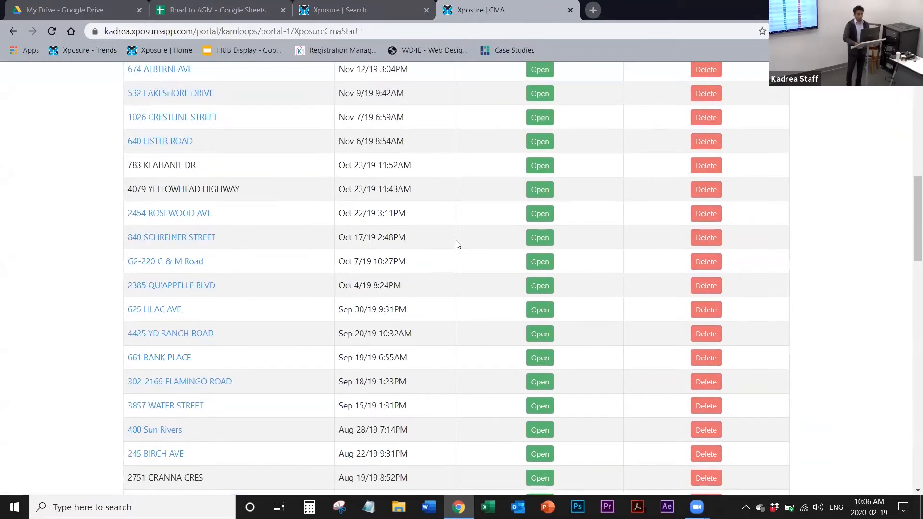
{"action": "scroll", "coordinate": [457, 245], "scroll_direction": "down", "scroll_amount": 19}
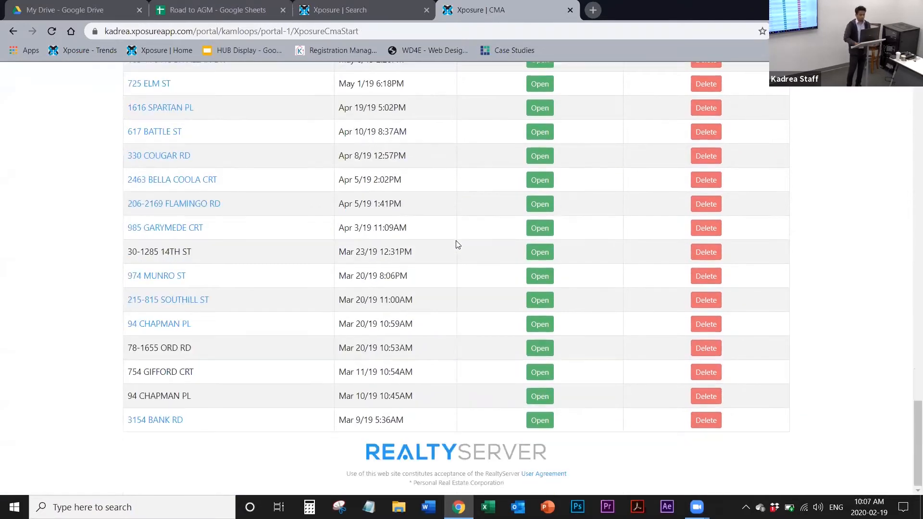
{"action": "scroll", "coordinate": [457, 245], "scroll_direction": "up", "scroll_amount": 4}
{"action": "scroll", "coordinate": [457, 245], "scroll_direction": "up", "scroll_amount": 20}
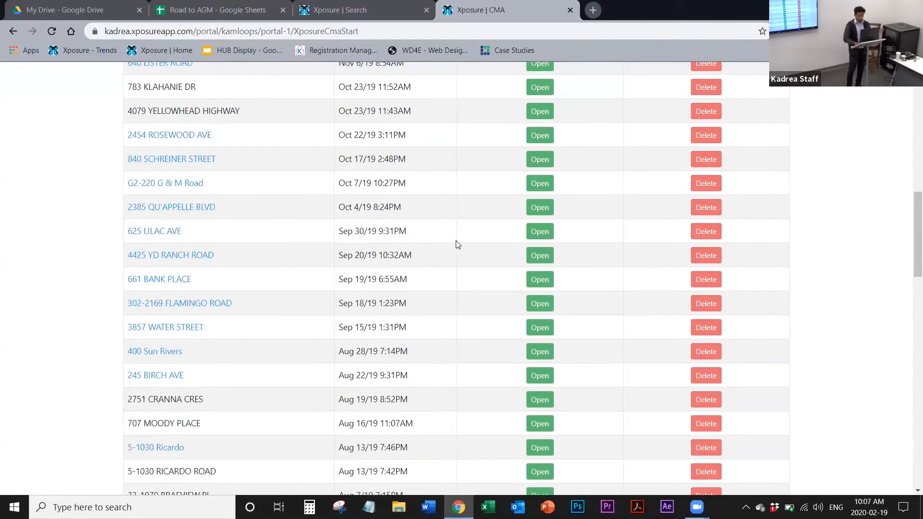
{"action": "scroll", "coordinate": [456, 246], "scroll_direction": "up", "scroll_amount": 15}
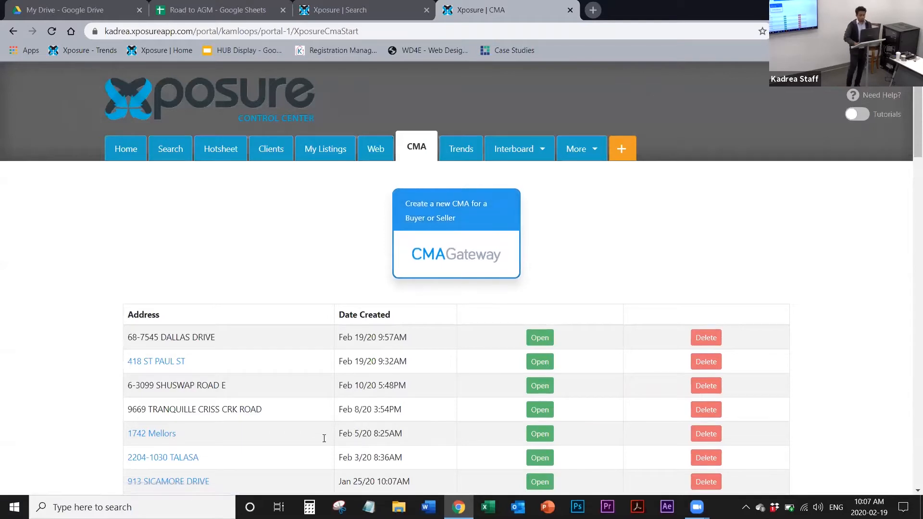
{"action": "scroll", "coordinate": [351, 449], "scroll_direction": "down", "scroll_amount": 1}
{"action": "scroll", "coordinate": [351, 449], "scroll_direction": "down", "scroll_amount": 5}
{"action": "scroll", "coordinate": [454, 262], "scroll_direction": "up", "scroll_amount": 6}
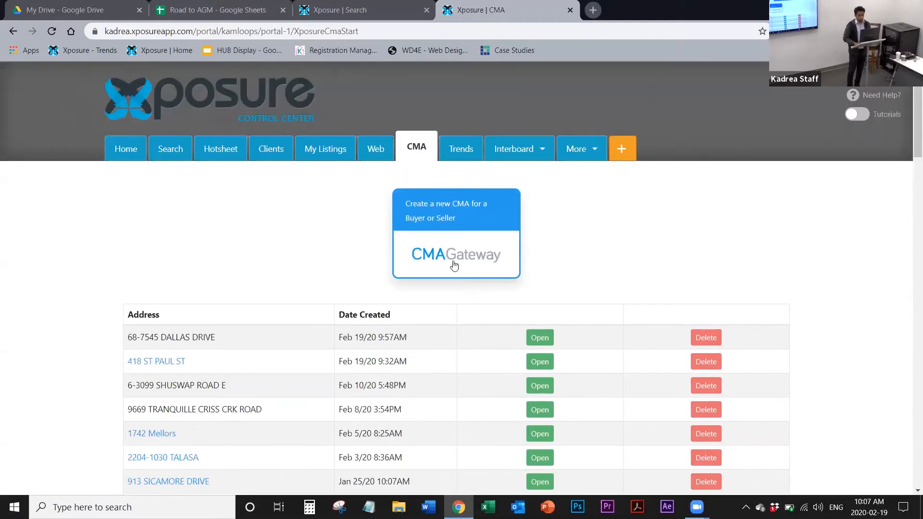
Step: Create a new CMA with CMAGateway and close the welcome tutorial
{"action": "left_click", "coordinate": [453, 263]}
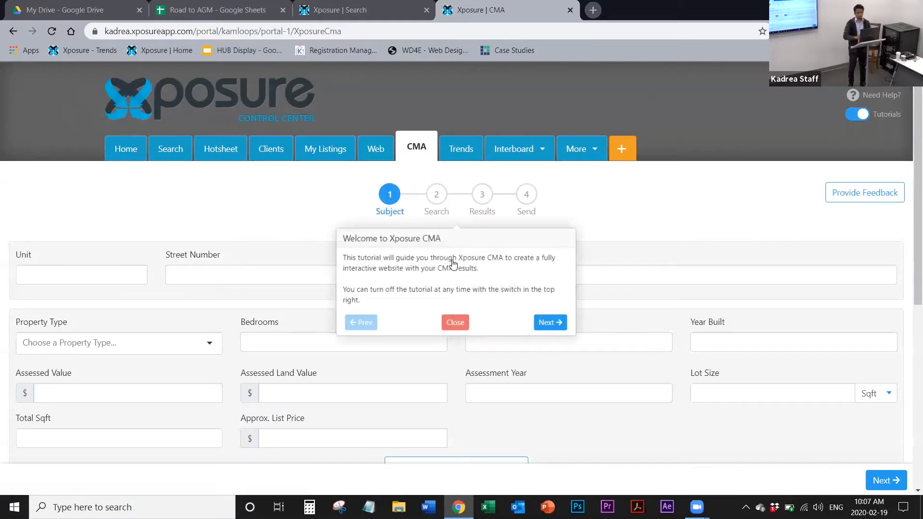
{"action": "left_click", "coordinate": [455, 322]}
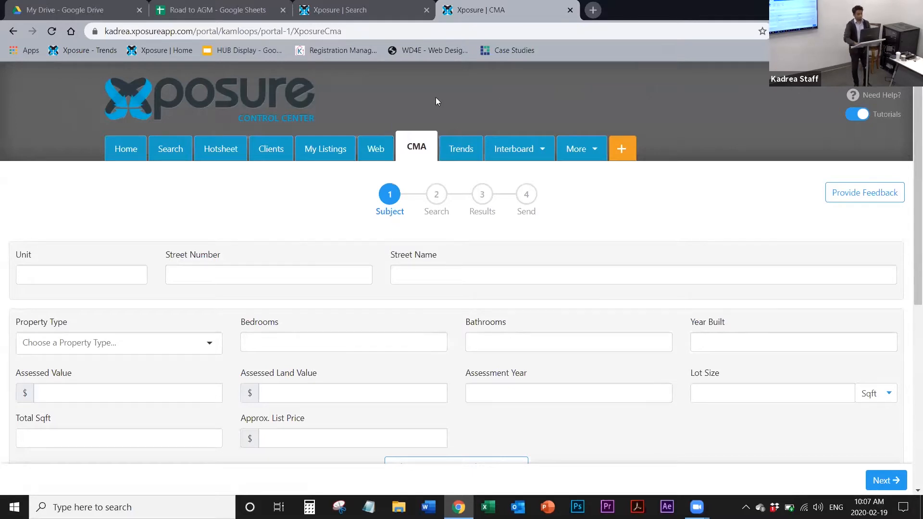
Step: Fill in the subject property's street number and street name, choosing the matching address suggestion to autofill the assessment data
{"action": "left_click", "coordinate": [223, 279]}
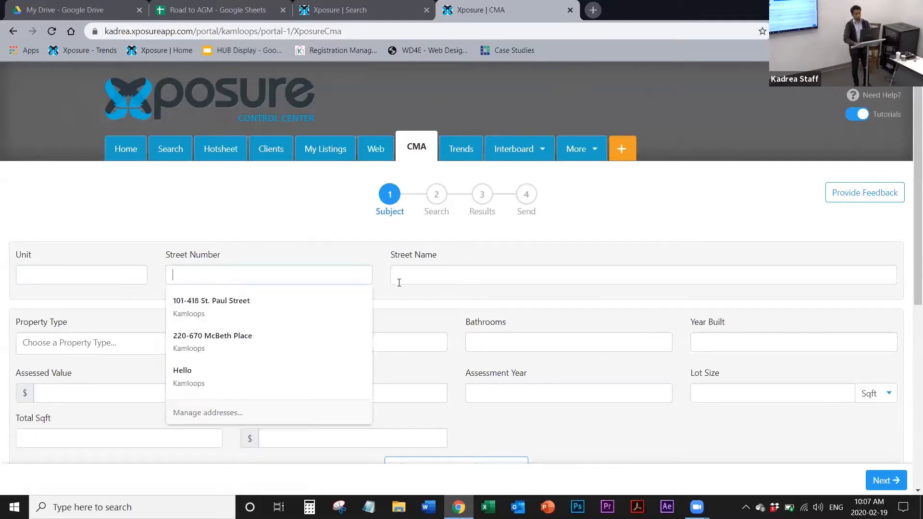
{"action": "left_click", "coordinate": [421, 281]}
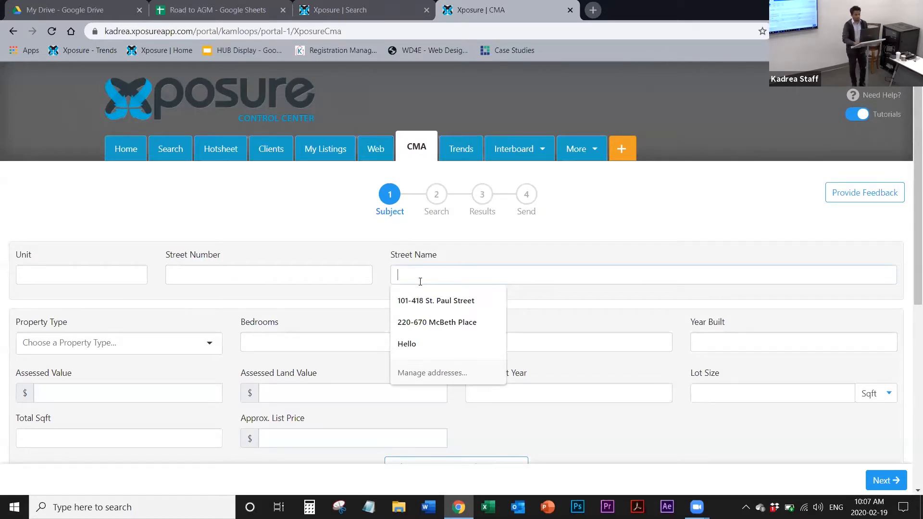
{"action": "left_click", "coordinate": [280, 277]}
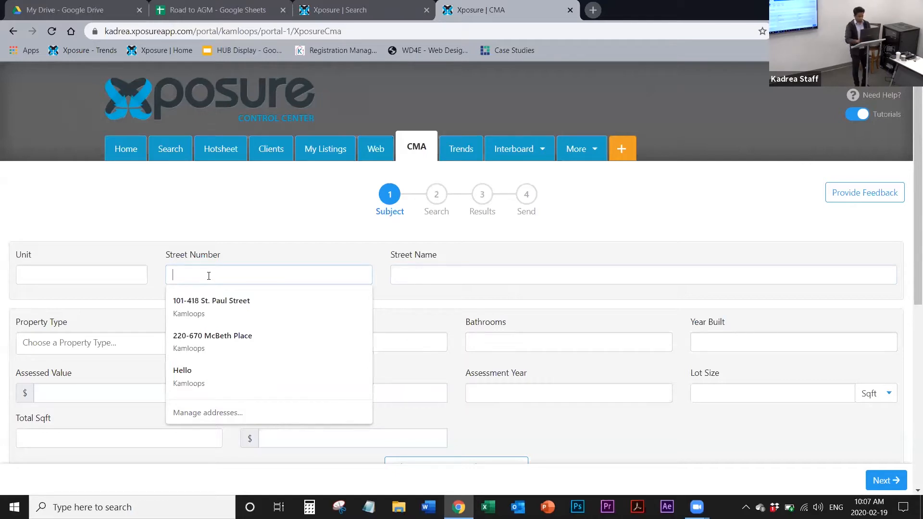
{"action": "type", "text": "418"}
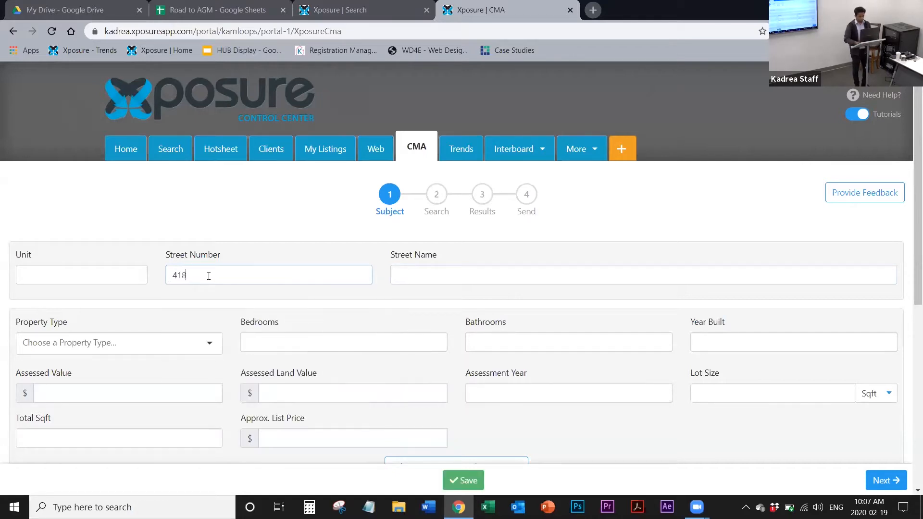
{"action": "left_click", "coordinate": [435, 284]}
{"action": "type", "text": "st"}
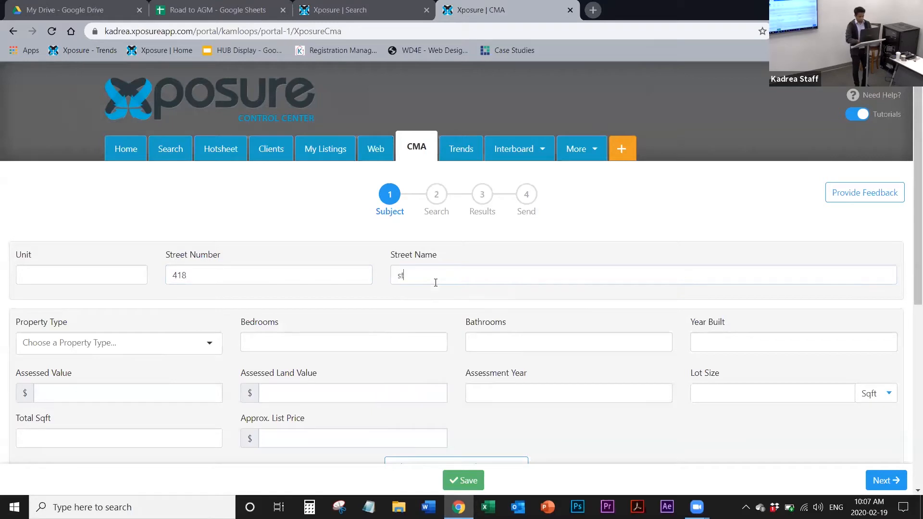
{"action": "type", "text": " p"}
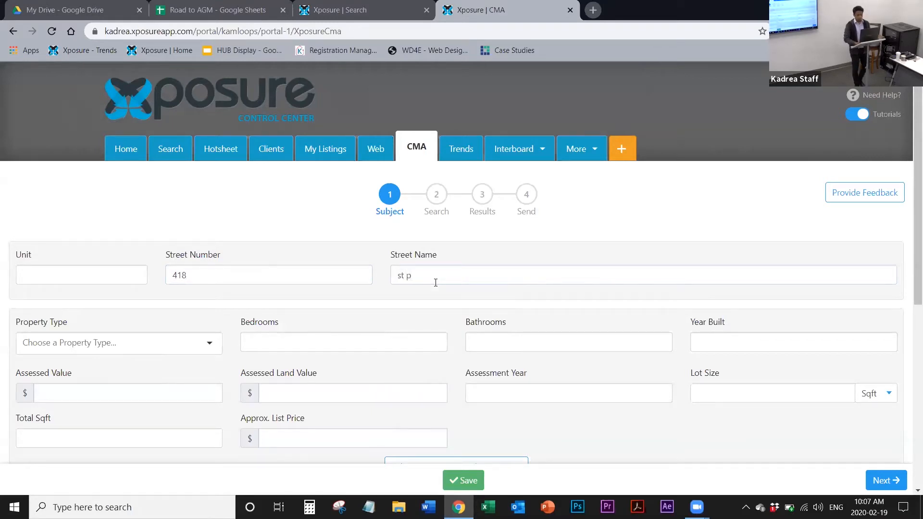
{"action": "left_click", "coordinate": [437, 294]}
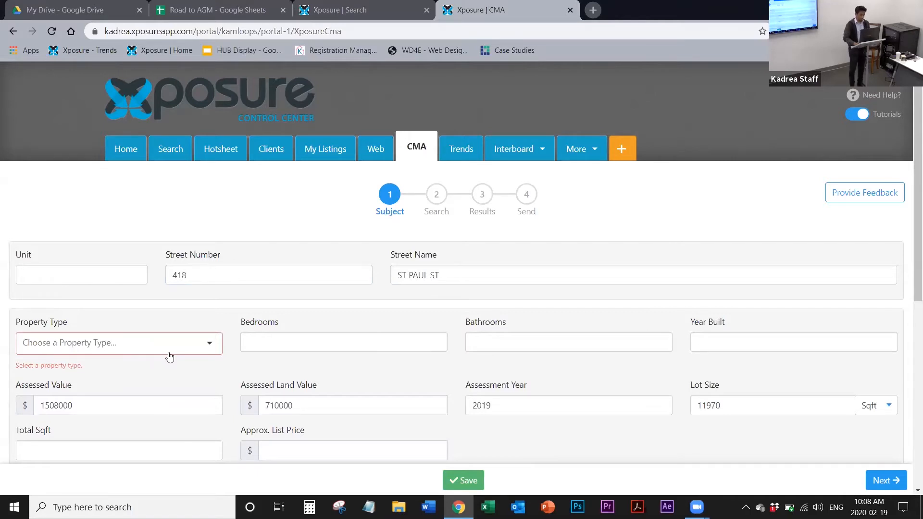
{"action": "scroll", "coordinate": [169, 357], "scroll_direction": "down", "scroll_amount": 2}
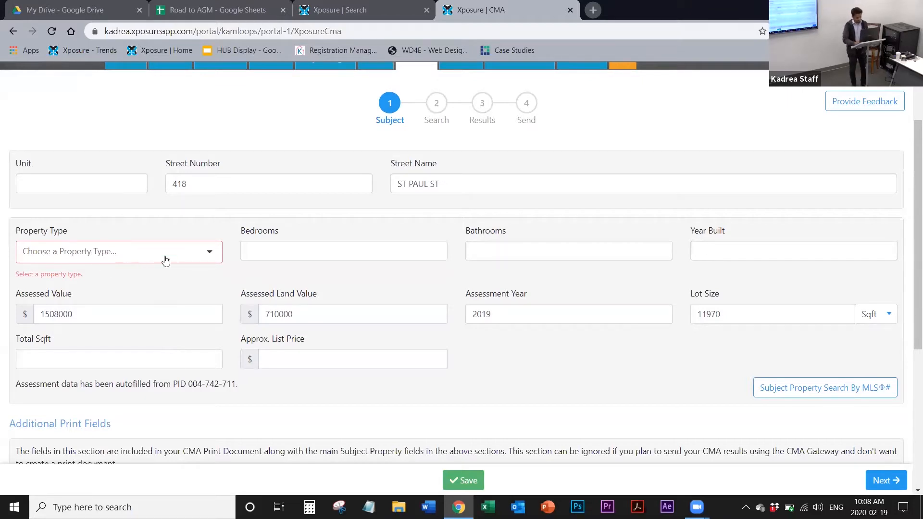
Step: Set the subject property's type to Single Family Dwelling
{"action": "left_click", "coordinate": [126, 250]}
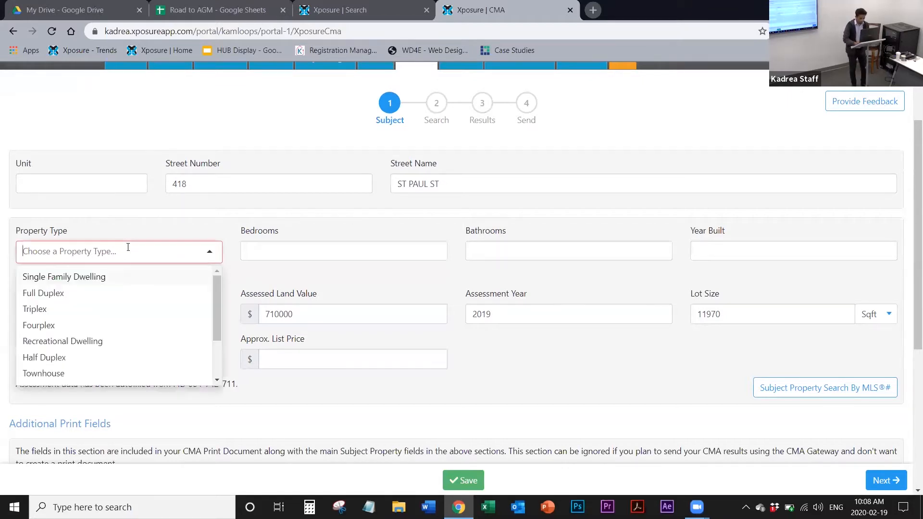
{"action": "left_click", "coordinate": [107, 277]}
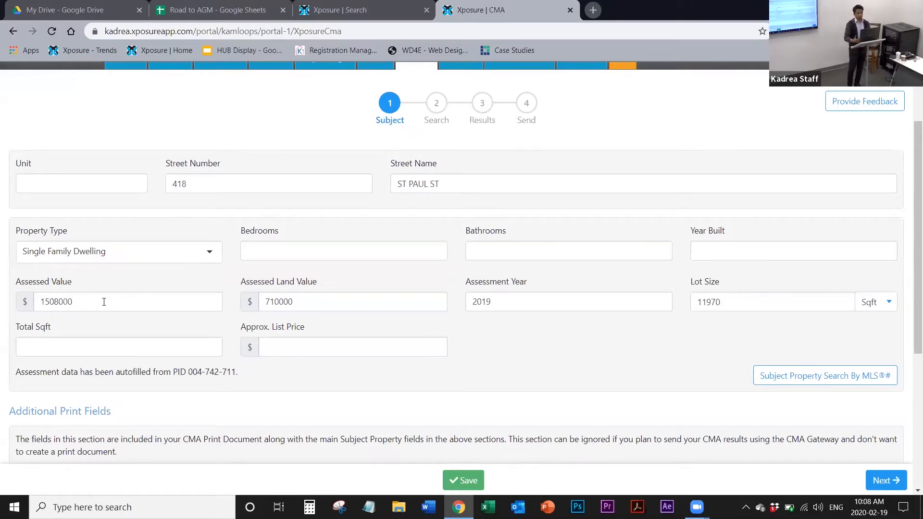
{"action": "left_click", "coordinate": [104, 302]}
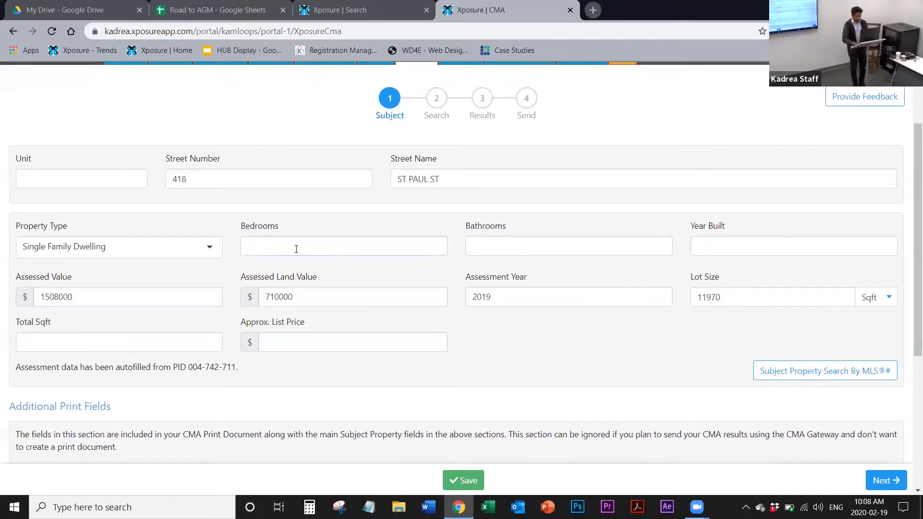
Step: Look over the remaining subject property fields and the Additional Print Fields section, including area, taxes, lot dimensions and remarks
{"action": "scroll", "coordinate": [296, 249], "scroll_direction": "down", "scroll_amount": 2}
{"action": "scroll", "coordinate": [296, 249], "scroll_direction": "down", "scroll_amount": 2}
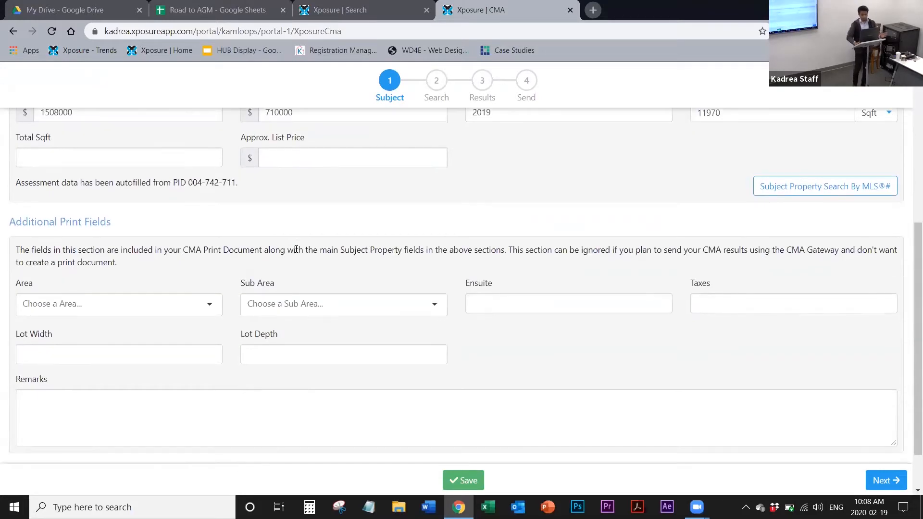
{"action": "scroll", "coordinate": [296, 249], "scroll_direction": "up", "scroll_amount": 4}
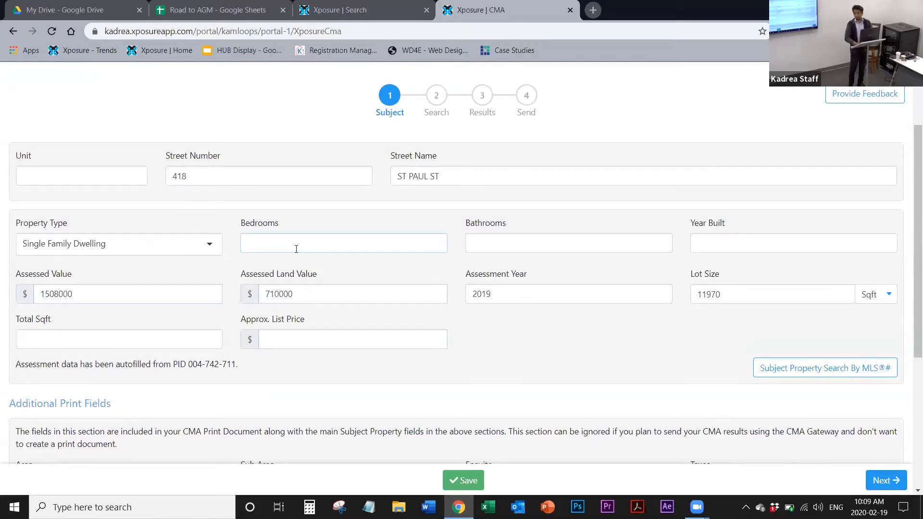
{"action": "scroll", "coordinate": [296, 249], "scroll_direction": "down", "scroll_amount": 1}
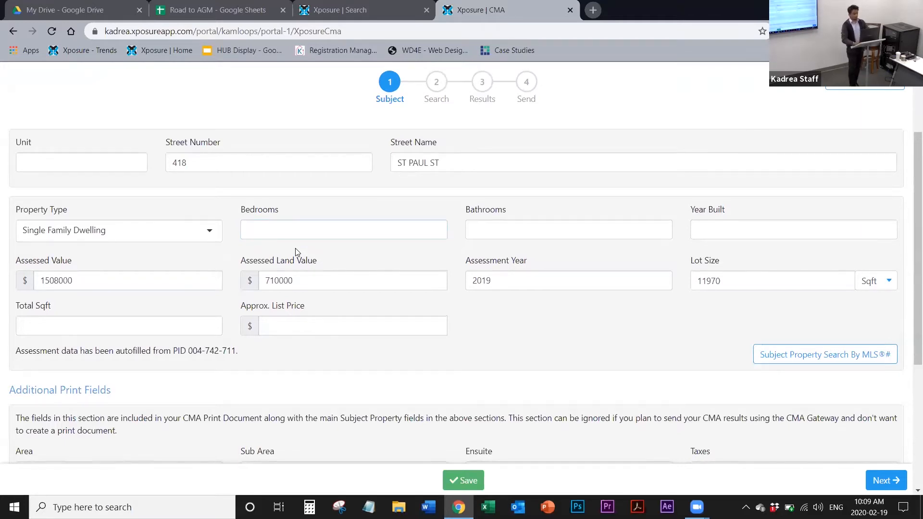
{"action": "scroll", "coordinate": [296, 251], "scroll_direction": "down", "scroll_amount": 1}
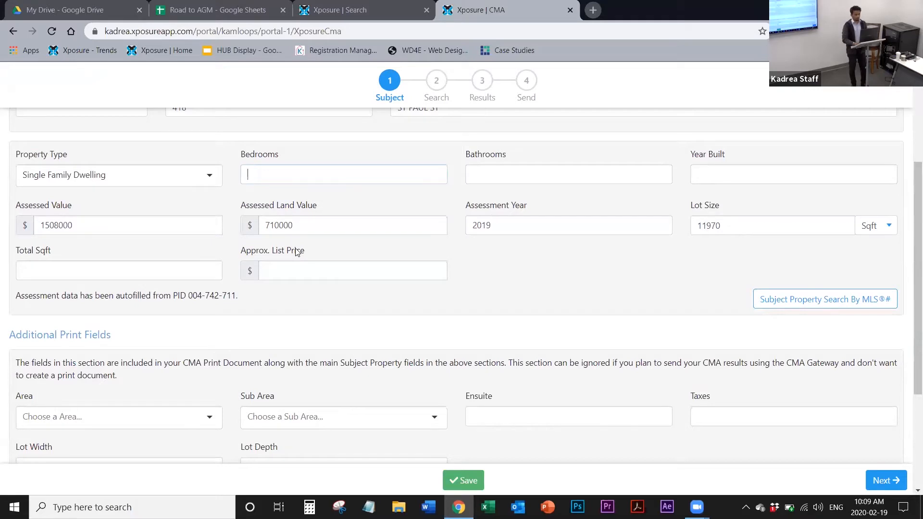
{"action": "scroll", "coordinate": [296, 250], "scroll_direction": "down", "scroll_amount": 3}
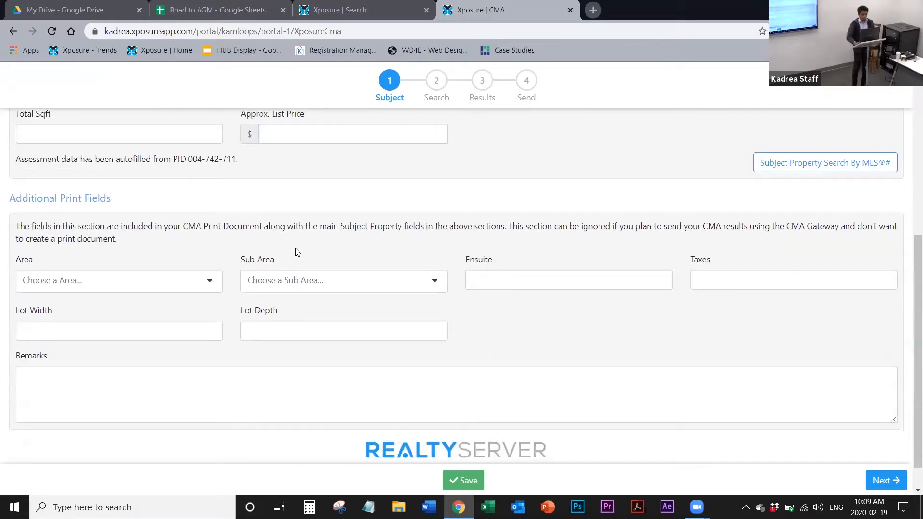
{"action": "scroll", "coordinate": [203, 263], "scroll_direction": "down", "scroll_amount": 1}
{"action": "scroll", "coordinate": [203, 264], "scroll_direction": "up", "scroll_amount": 5}
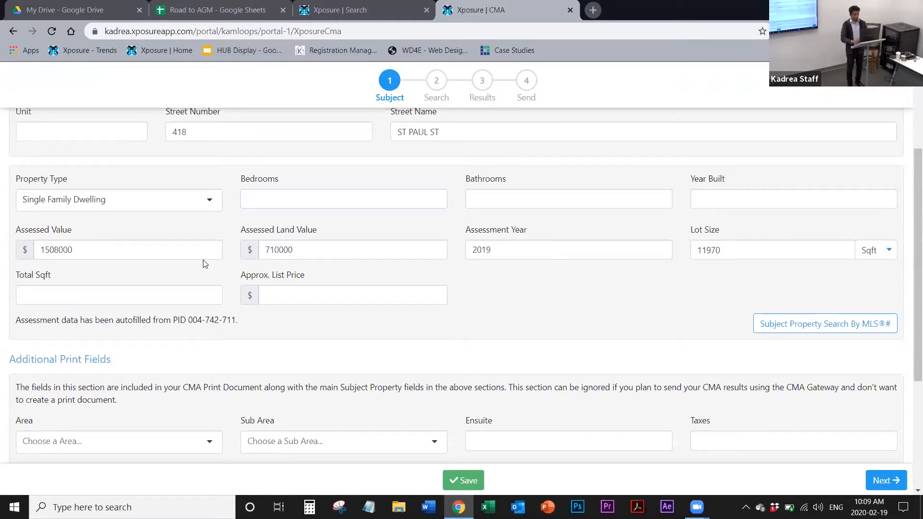
{"action": "scroll", "coordinate": [203, 263], "scroll_direction": "up", "scroll_amount": 1}
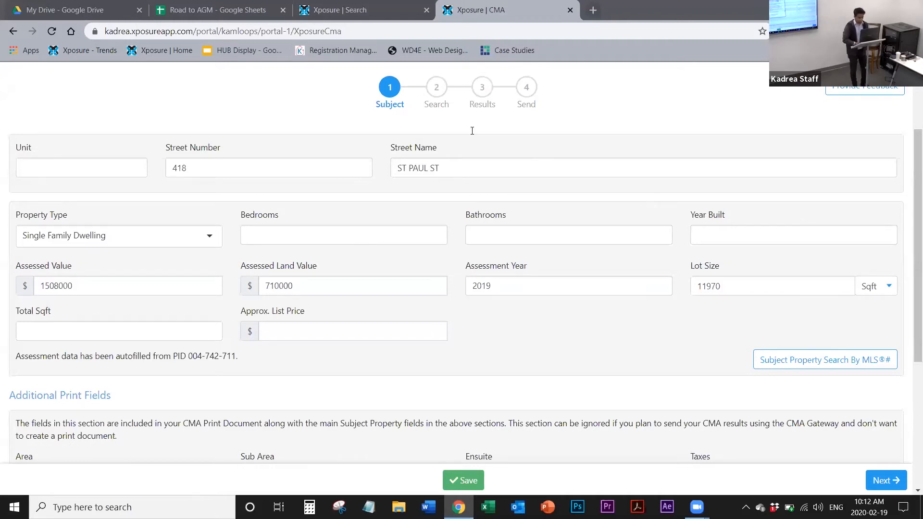
Step: Save the subject property details and continue to the Search stage of the CMA
{"action": "scroll", "coordinate": [459, 352], "scroll_direction": "down", "scroll_amount": 5}
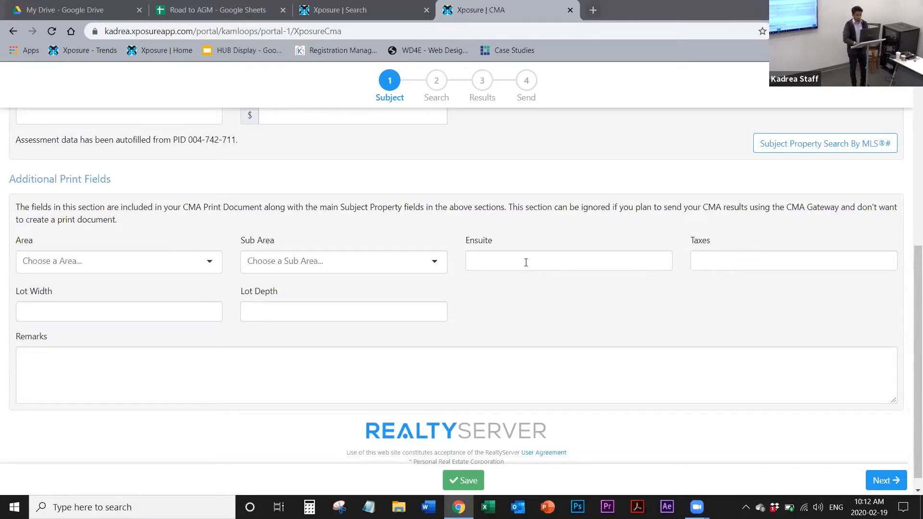
{"action": "left_click", "coordinate": [464, 480]}
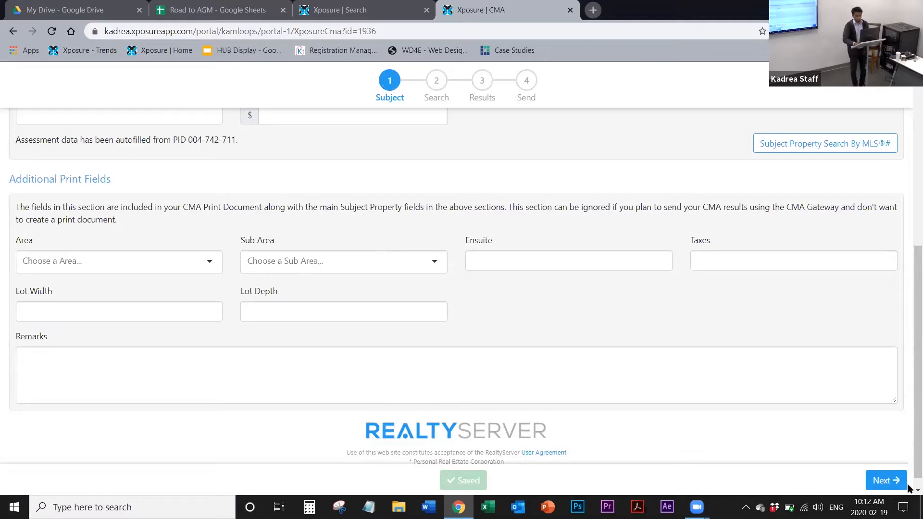
{"action": "left_click", "coordinate": [892, 485]}
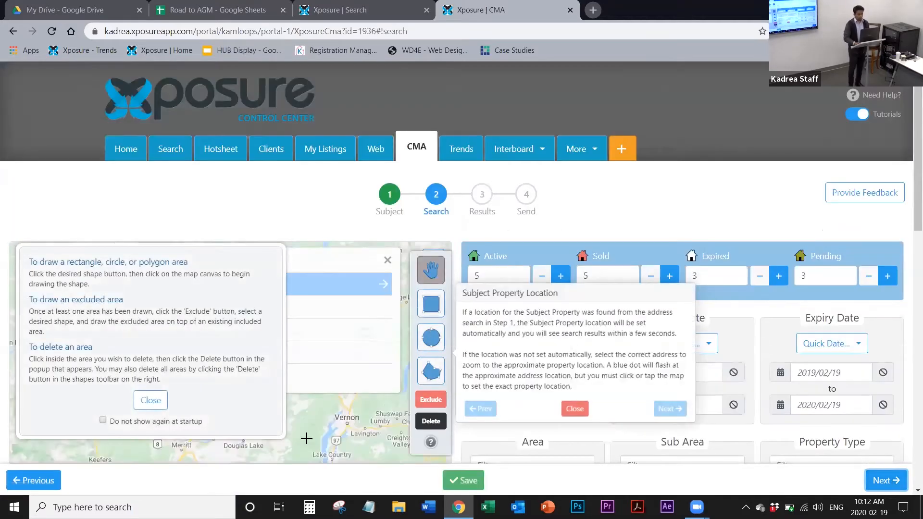
Step: Close the map drawing help, choose the subject's Kamloops address suggestion, and mark the exact property location on the map
{"action": "left_click", "coordinate": [160, 400]}
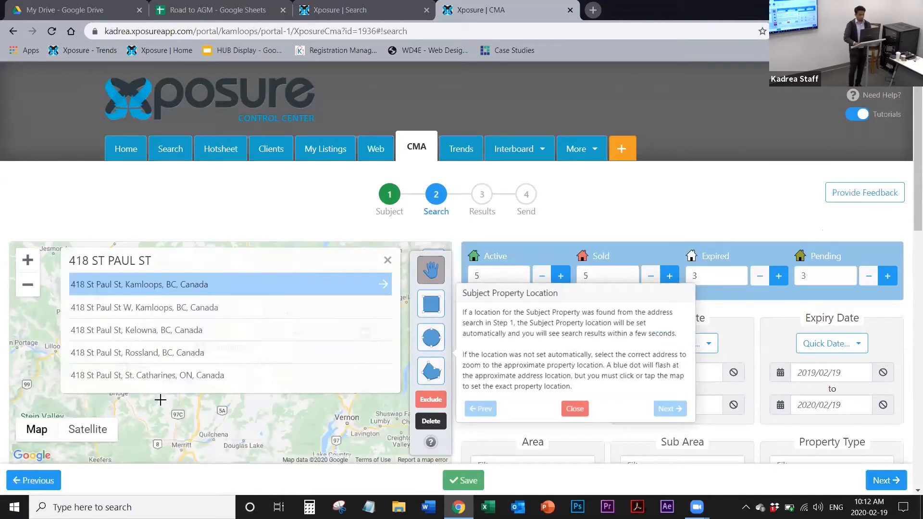
{"action": "left_click", "coordinate": [182, 290]}
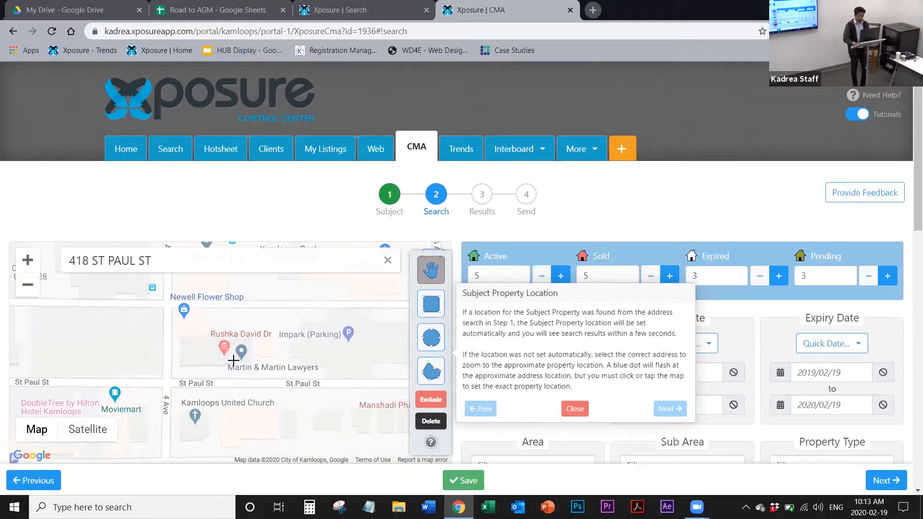
{"action": "left_click", "coordinate": [233, 360]}
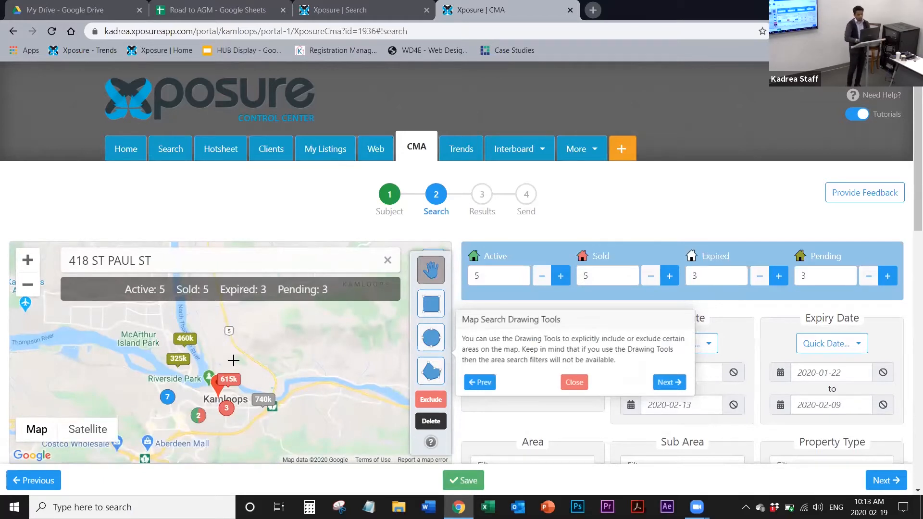
Step: Close the Map Search Drawing Tools tutorial and set the comparable counts to 7 active and 6 sold listings
{"action": "scroll", "coordinate": [233, 359], "scroll_direction": "up", "scroll_amount": 1}
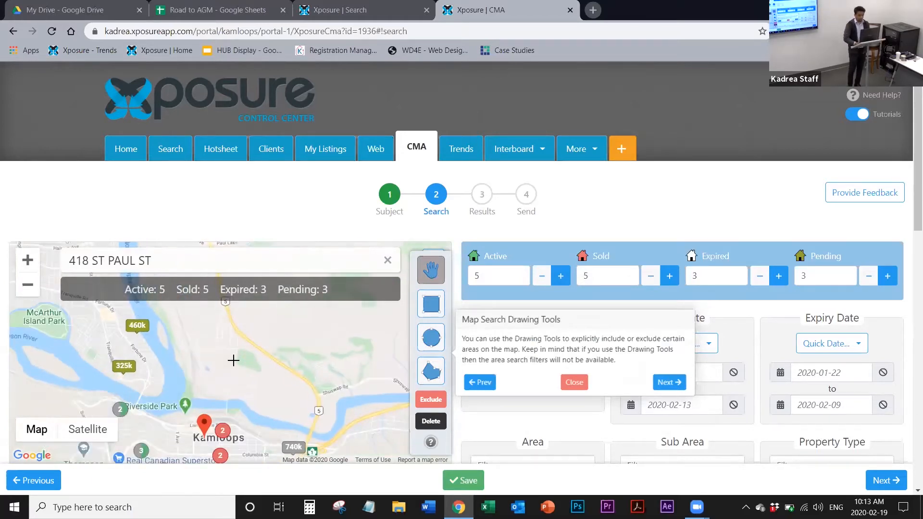
{"action": "scroll", "coordinate": [233, 360], "scroll_direction": "down", "scroll_amount": 2}
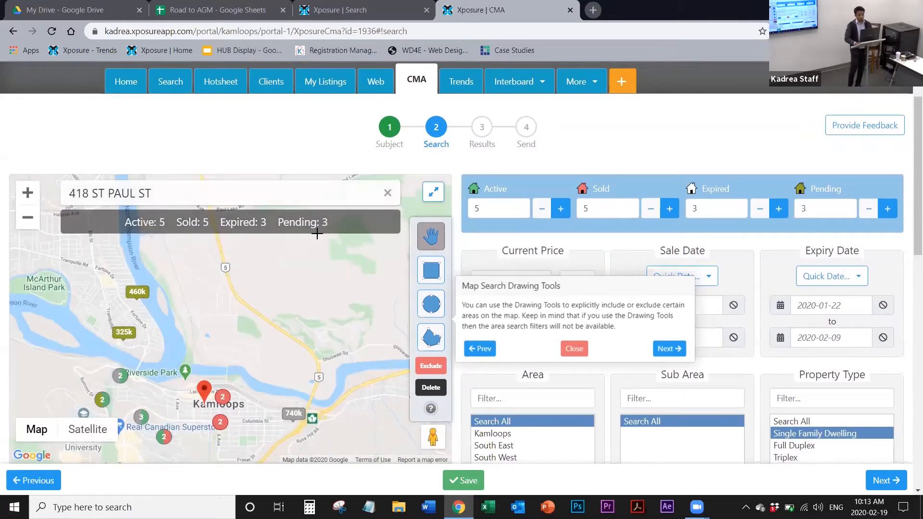
{"action": "left_click", "coordinate": [575, 350]}
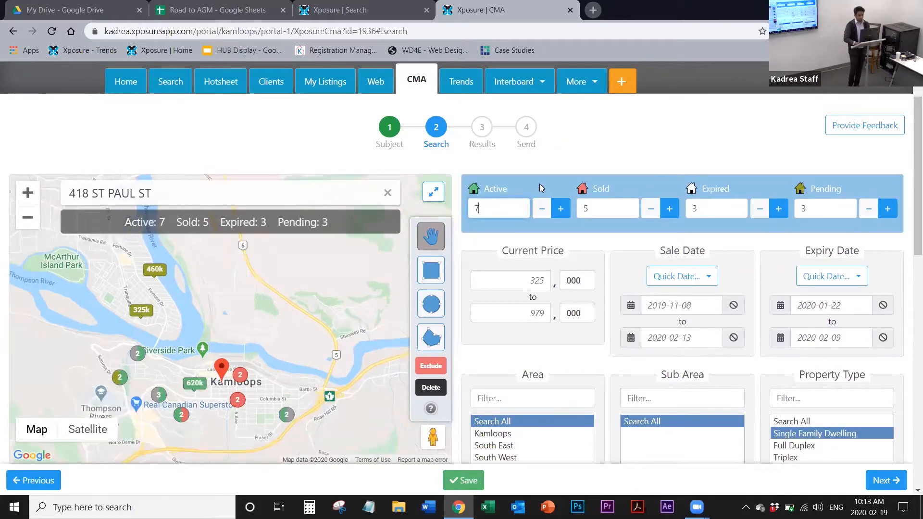
{"action": "left_click", "coordinate": [608, 212]}
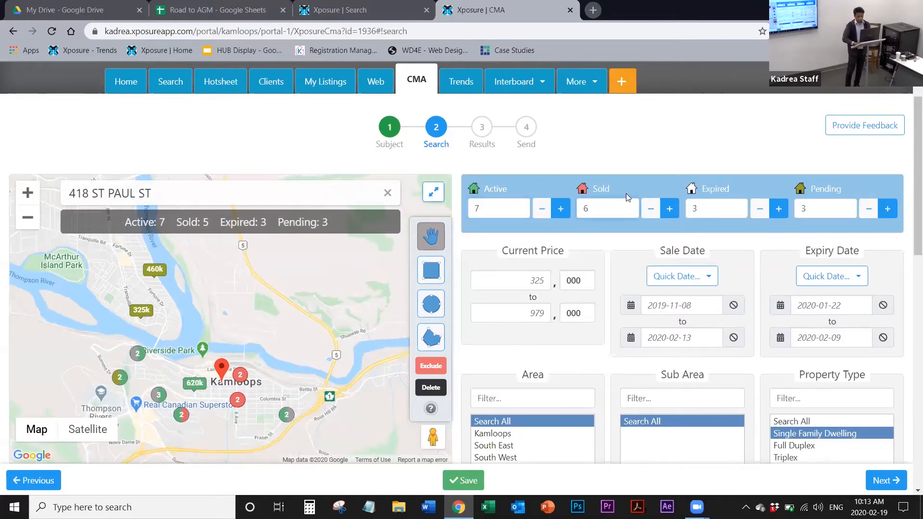
{"action": "left_click", "coordinate": [645, 179]}
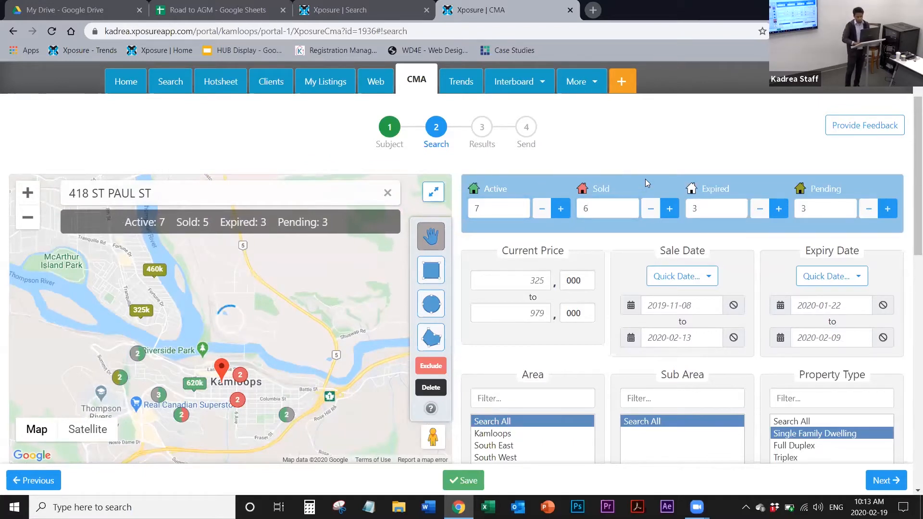
Step: Reduce the expired and pending listing counts to 0, and raise the expired count to 5
{"action": "triple_click", "coordinate": [760, 211]}
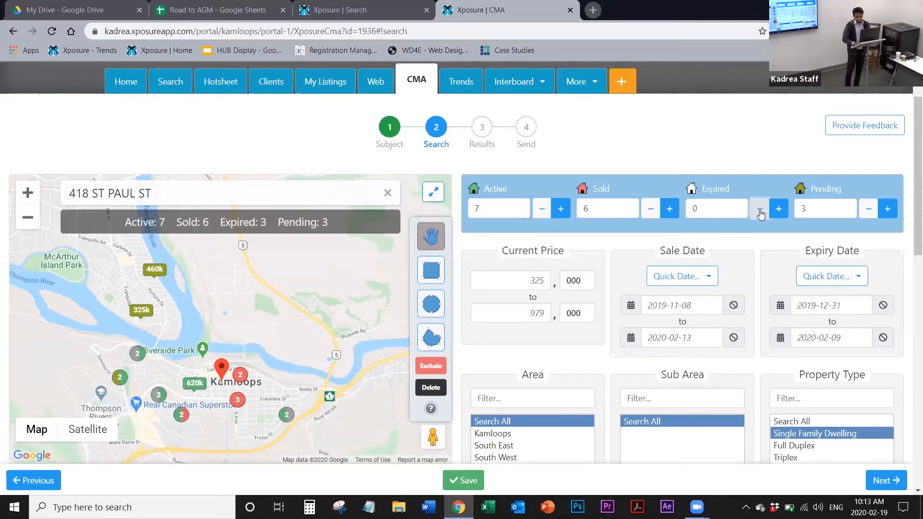
{"action": "triple_click", "coordinate": [869, 208]}
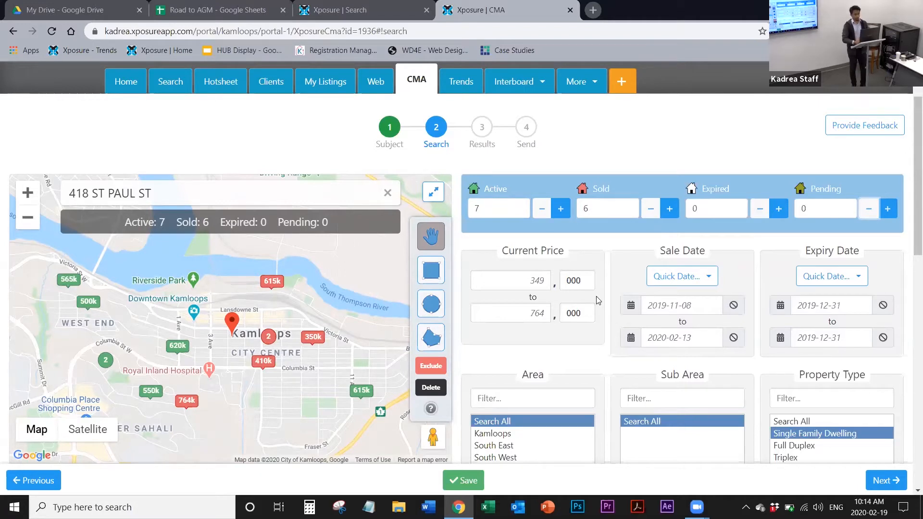
{"action": "left_click", "coordinate": [716, 207]}
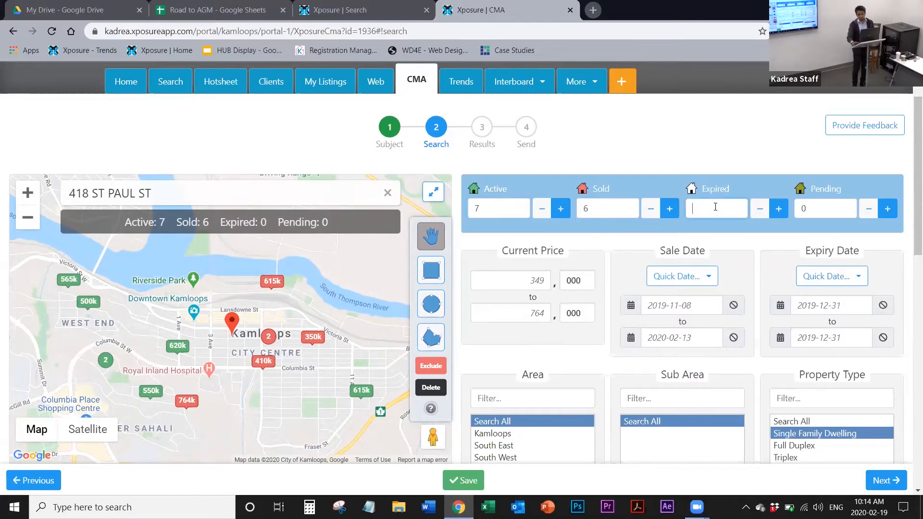
{"action": "type", "text": "5"}
{"action": "left_click", "coordinate": [700, 159]}
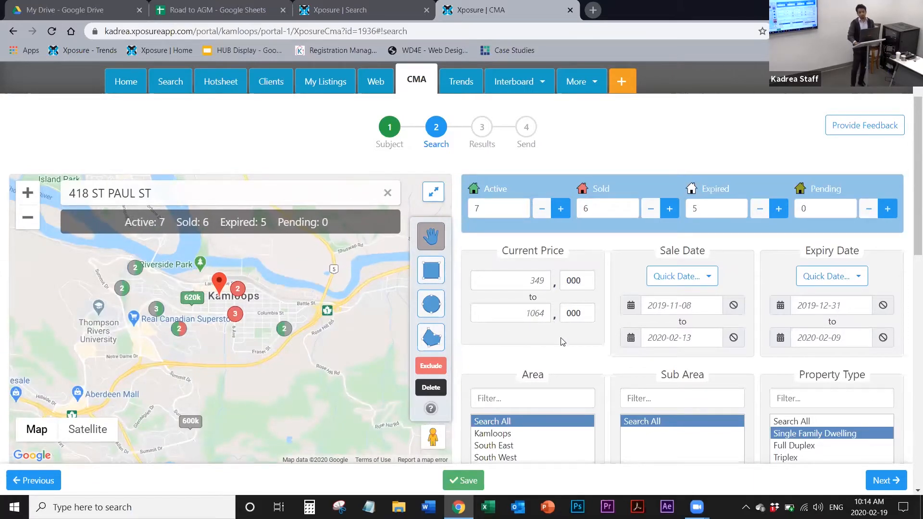
Step: Set the comparable counts to 3 expired and 2 pending listings
{"action": "scroll", "coordinate": [564, 356], "scroll_direction": "down", "scroll_amount": 5}
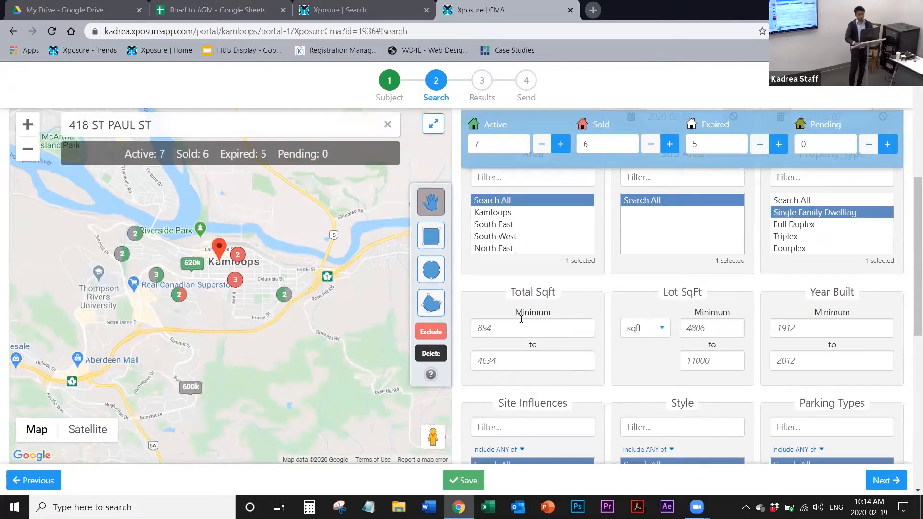
{"action": "scroll", "coordinate": [533, 370], "scroll_direction": "up", "scroll_amount": 5}
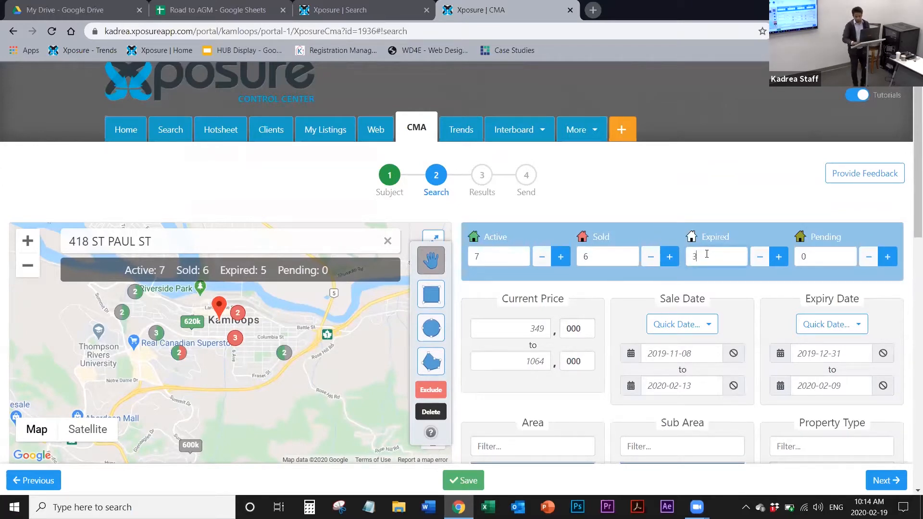
{"action": "left_click", "coordinate": [826, 256]}
{"action": "key", "text": "BackSpace"}
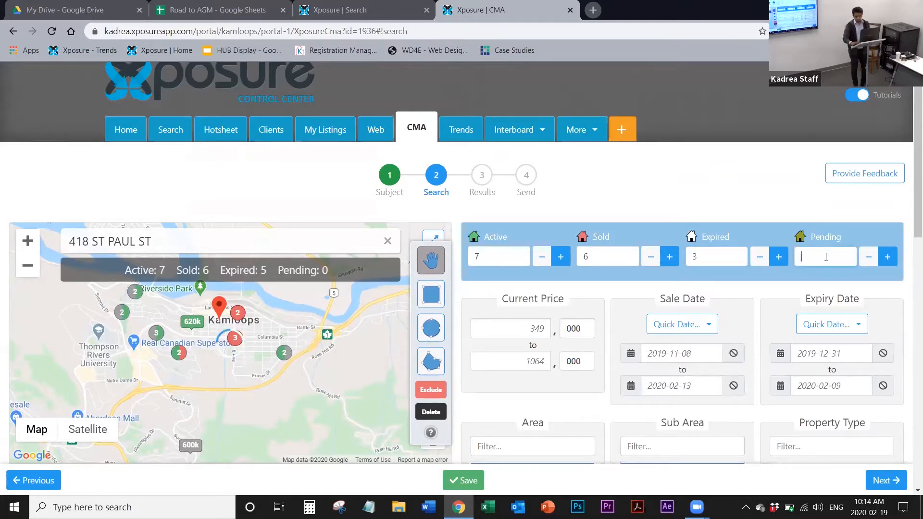
{"action": "type", "text": "2"}
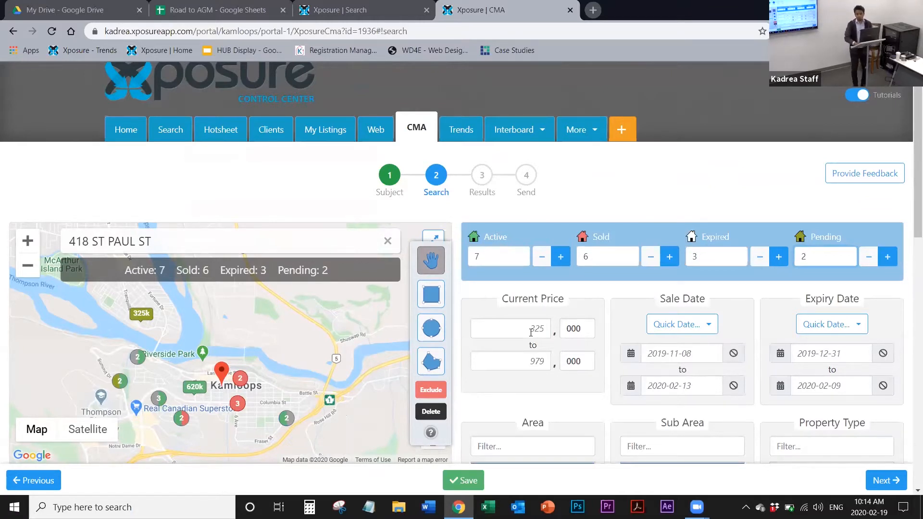
Step: Set the minimum of the Current Price filter to 500,000
{"action": "left_click", "coordinate": [531, 332]}
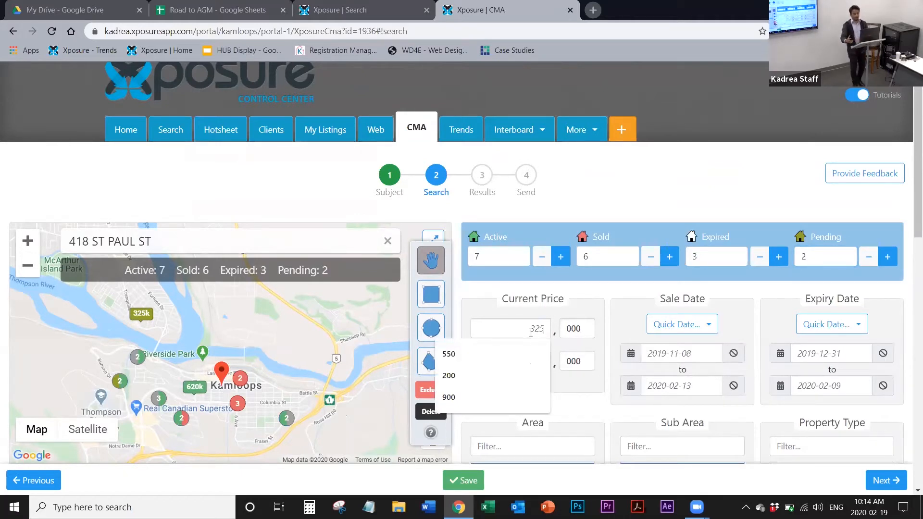
{"action": "left_click", "coordinate": [583, 417]}
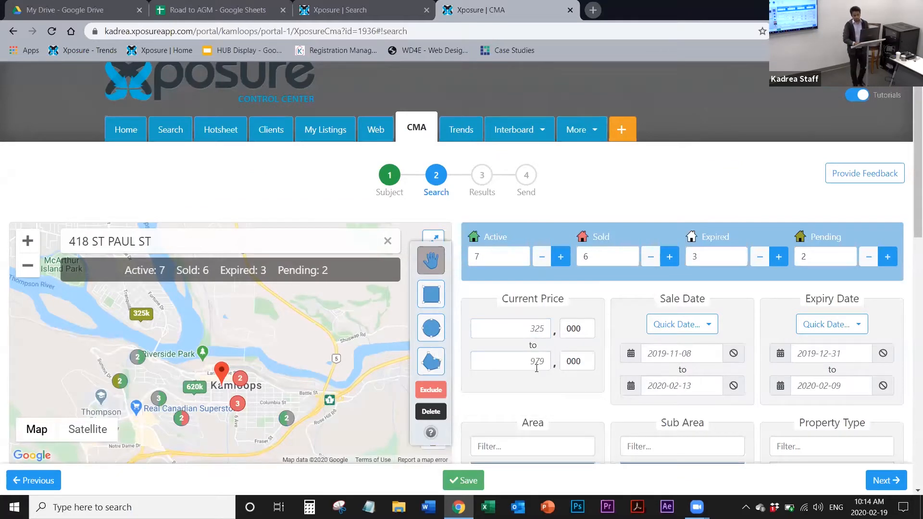
{"action": "left_click", "coordinate": [544, 330]}
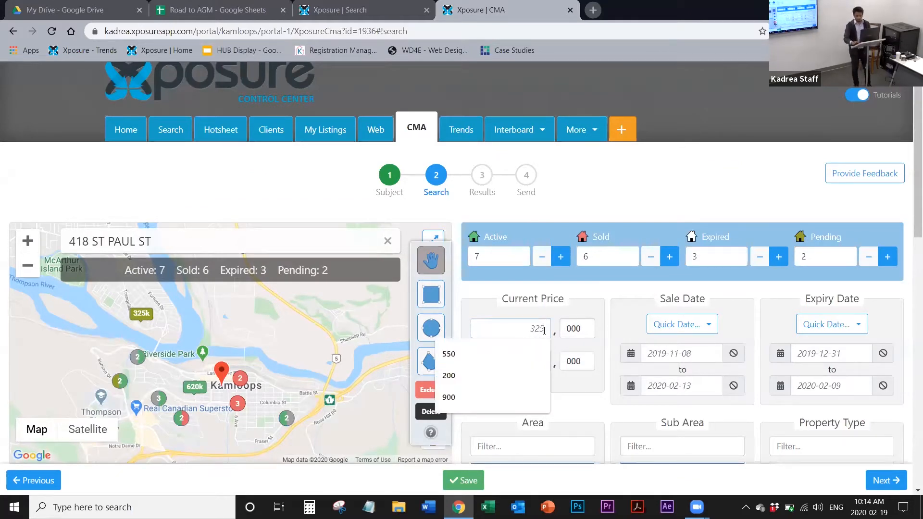
{"action": "type", "text": "500"}
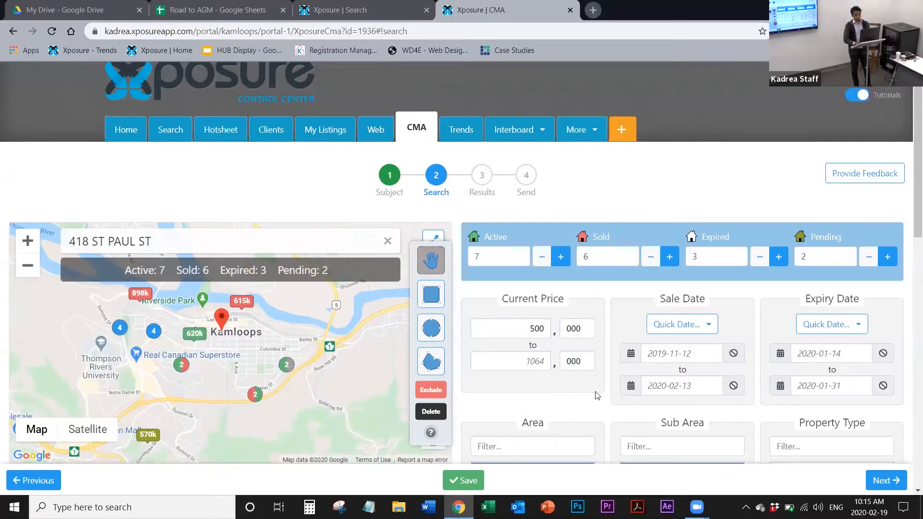
{"action": "left_click", "coordinate": [536, 365]}
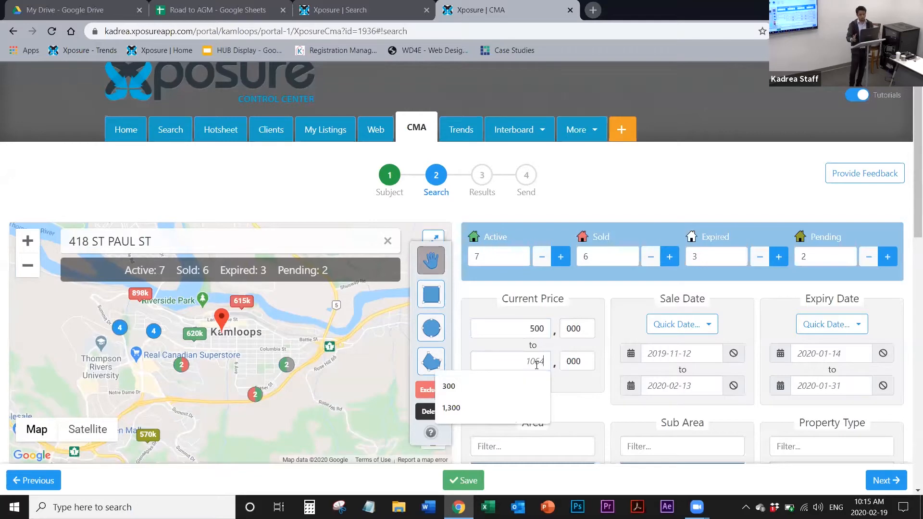
{"action": "left_click", "coordinate": [582, 396]}
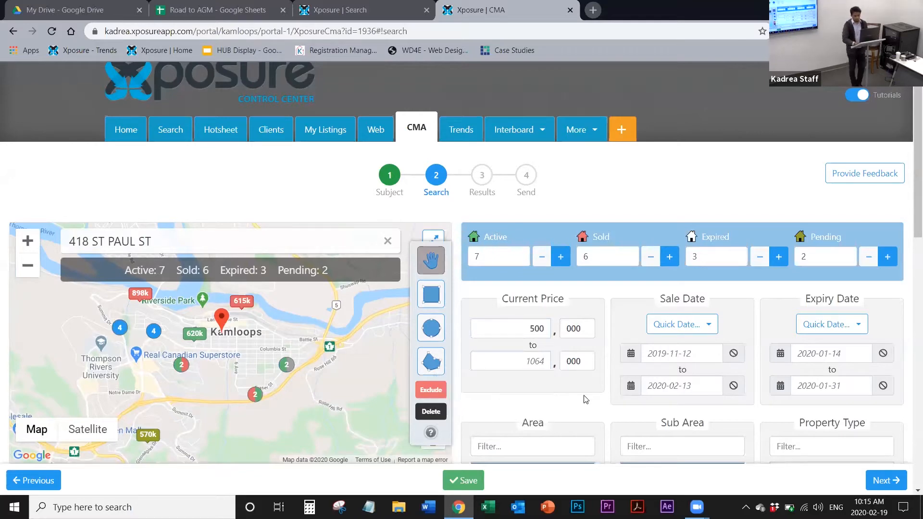
Step: Set the minimum of the Bedrooms Above Grade filter to 3
{"action": "scroll", "coordinate": [586, 399], "scroll_direction": "down", "scroll_amount": 4}
{"action": "mouse_move", "coordinate": [509, 292]}
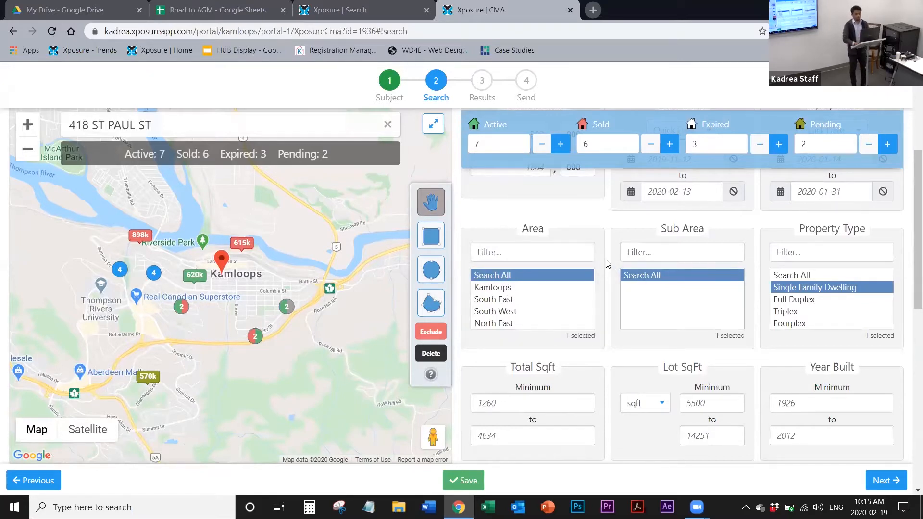
{"action": "scroll", "coordinate": [606, 264], "scroll_direction": "down", "scroll_amount": 3}
{"action": "scroll", "coordinate": [607, 263], "scroll_direction": "down", "scroll_amount": 5}
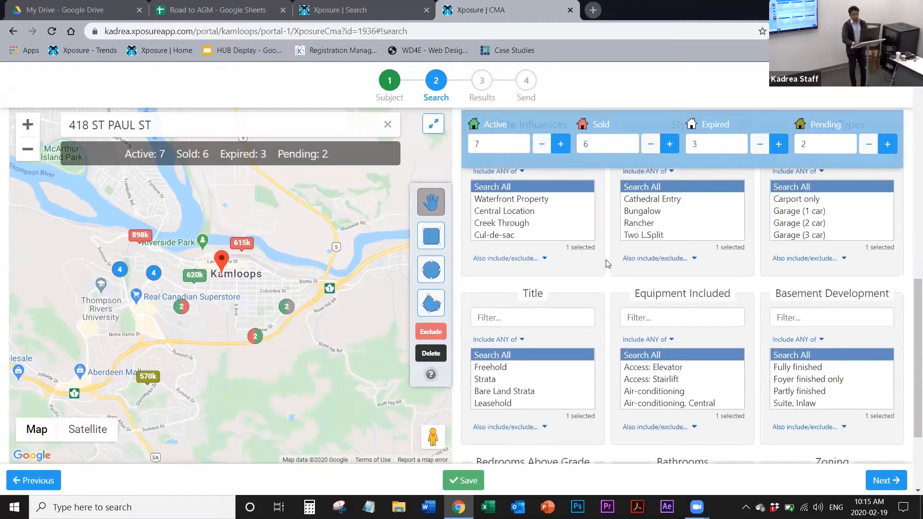
{"action": "scroll", "coordinate": [606, 263], "scroll_direction": "down", "scroll_amount": 2}
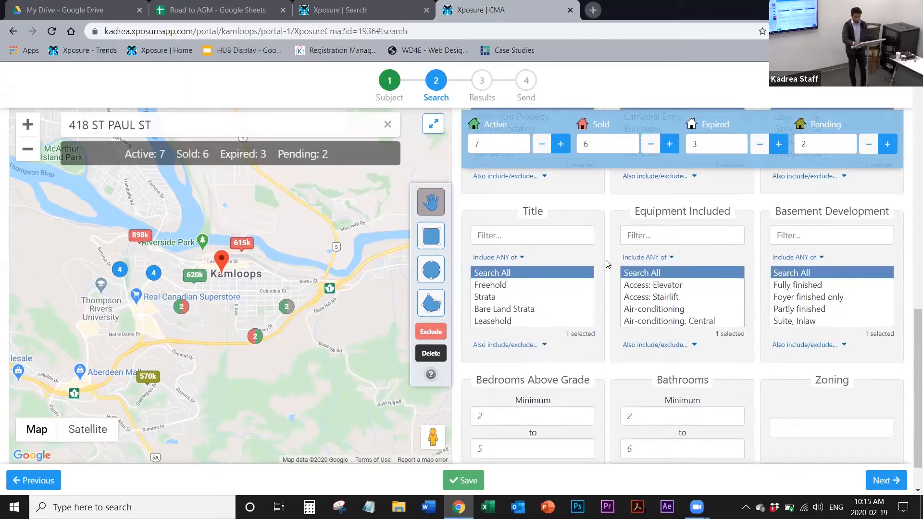
{"action": "scroll", "coordinate": [491, 333], "scroll_direction": "down", "scroll_amount": 1}
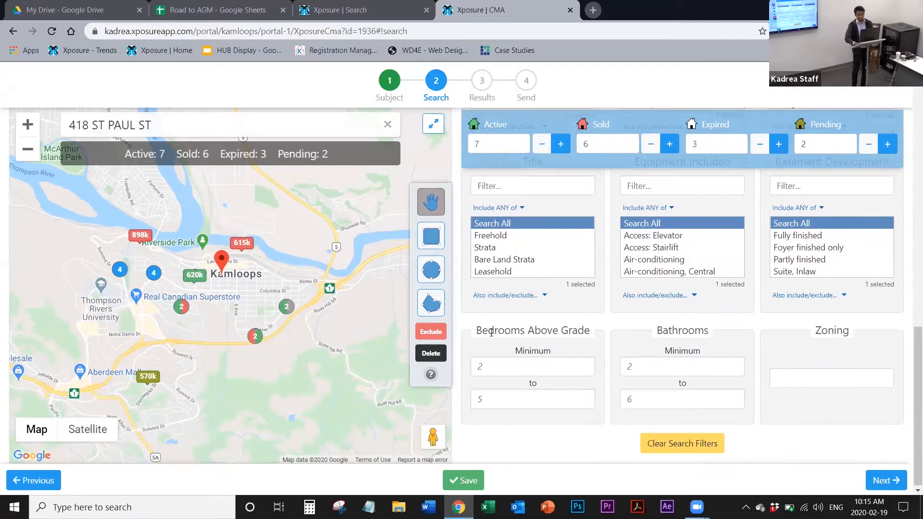
{"action": "left_click", "coordinate": [488, 367]}
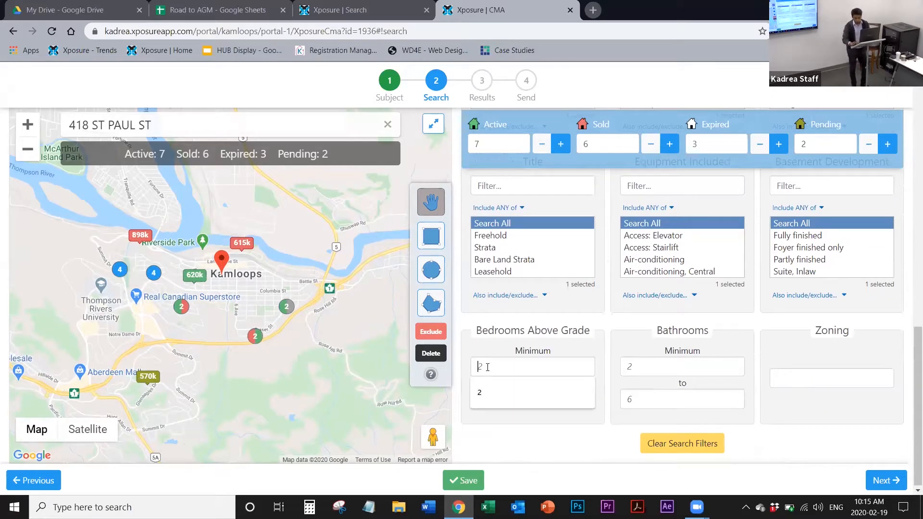
{"action": "type", "text": "3"}
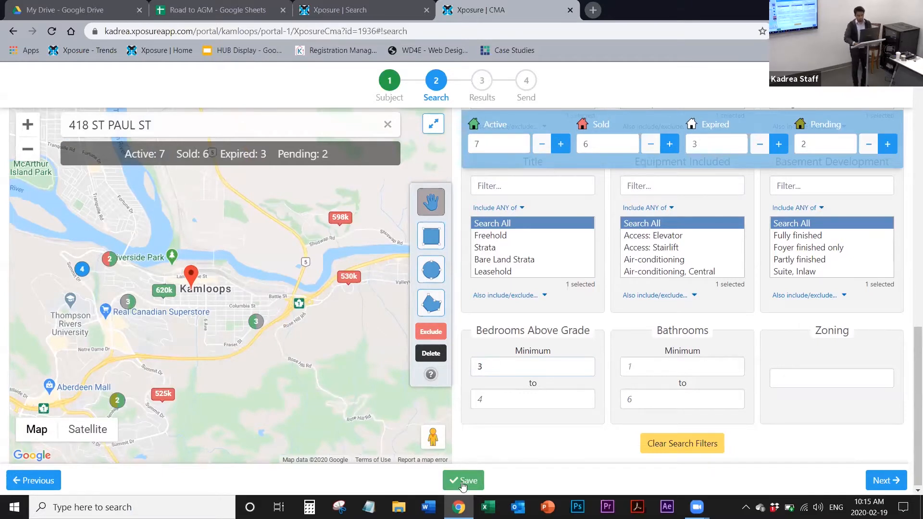
Step: Save the CMA search criteria, advance to the Results stage and dismiss the Search Results tutorial
{"action": "left_click", "coordinate": [463, 481]}
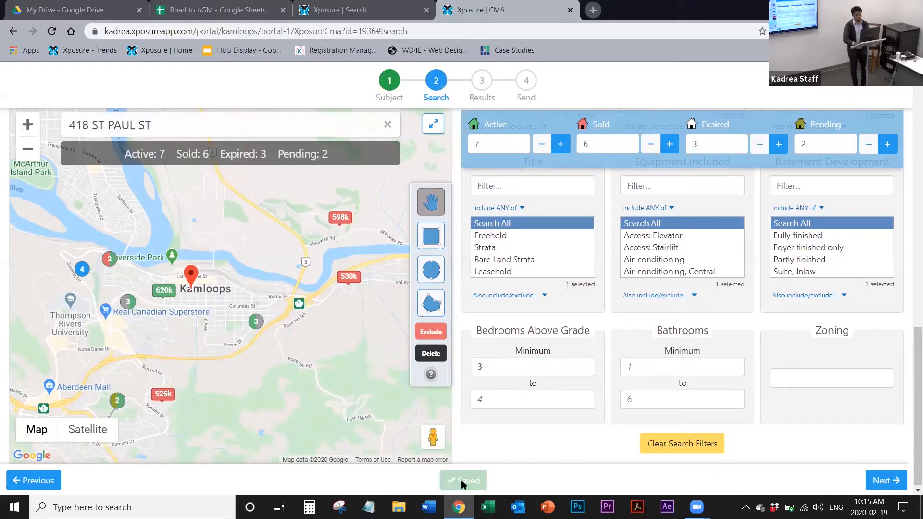
{"action": "left_click", "coordinate": [893, 480]}
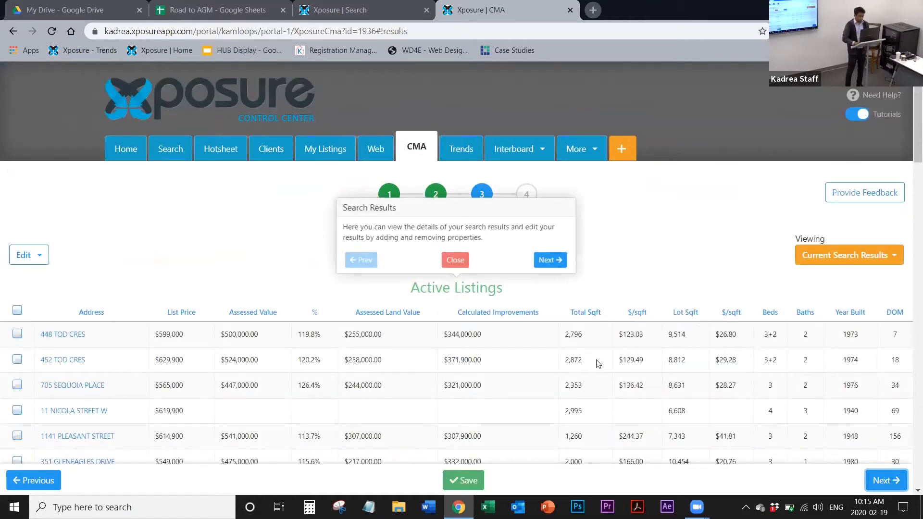
{"action": "left_click", "coordinate": [459, 261]}
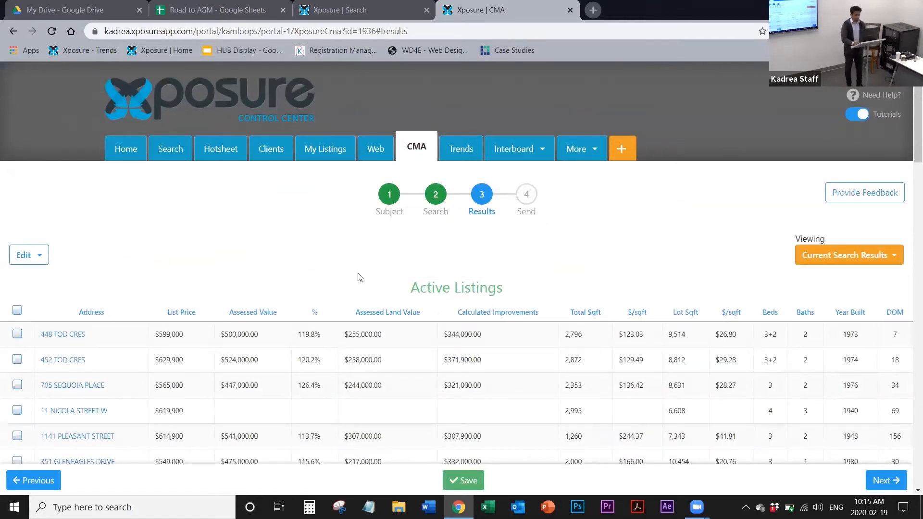
Step: Review the Active, Pending, Sold and Expired listing tables in the CMA results, including their averages and medians
{"action": "scroll", "coordinate": [358, 275], "scroll_direction": "down", "scroll_amount": 2}
{"action": "scroll", "coordinate": [359, 275], "scroll_direction": "down", "scroll_amount": 6}
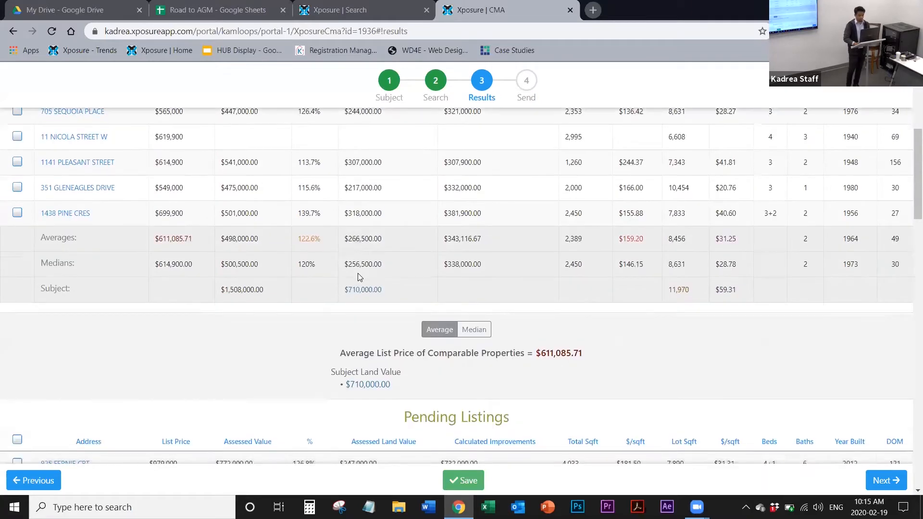
{"action": "scroll", "coordinate": [358, 278], "scroll_direction": "down", "scroll_amount": 5}
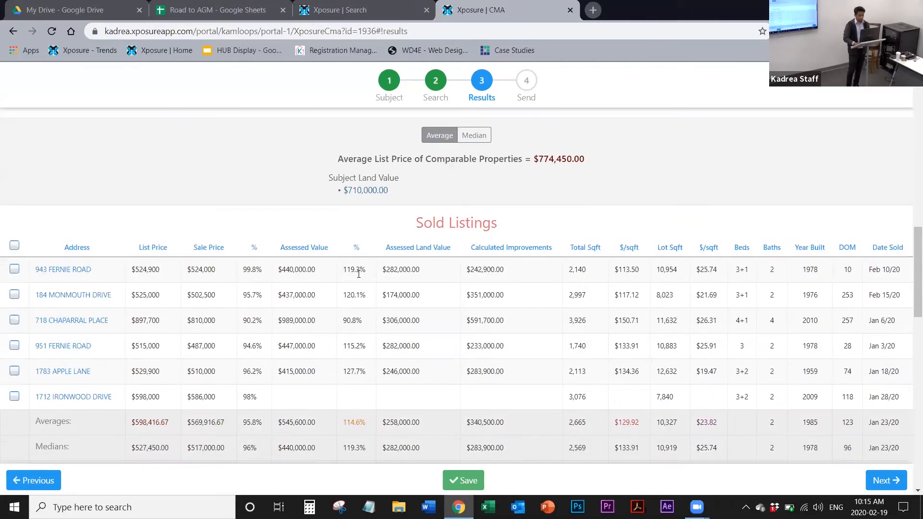
{"action": "scroll", "coordinate": [358, 274], "scroll_direction": "down", "scroll_amount": 2}
{"action": "scroll", "coordinate": [358, 274], "scroll_direction": "up", "scroll_amount": 8}
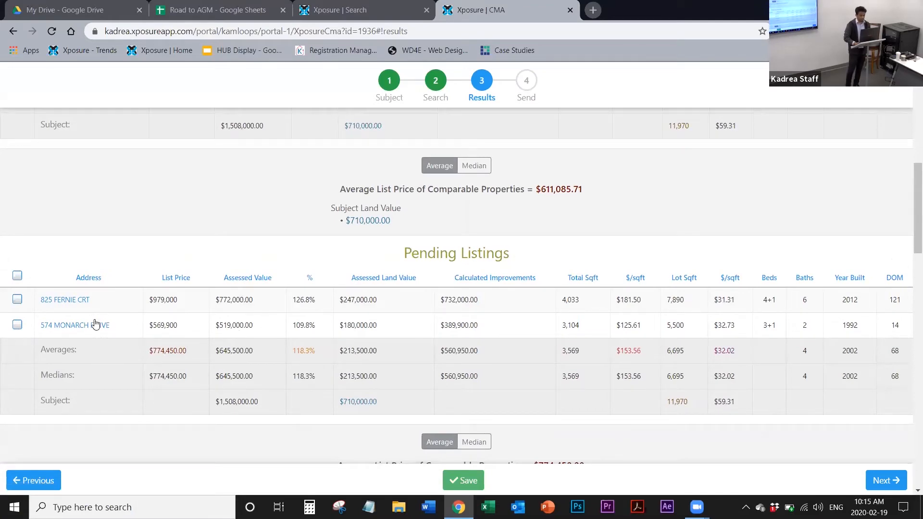
{"action": "scroll", "coordinate": [160, 342], "scroll_direction": "up", "scroll_amount": 5}
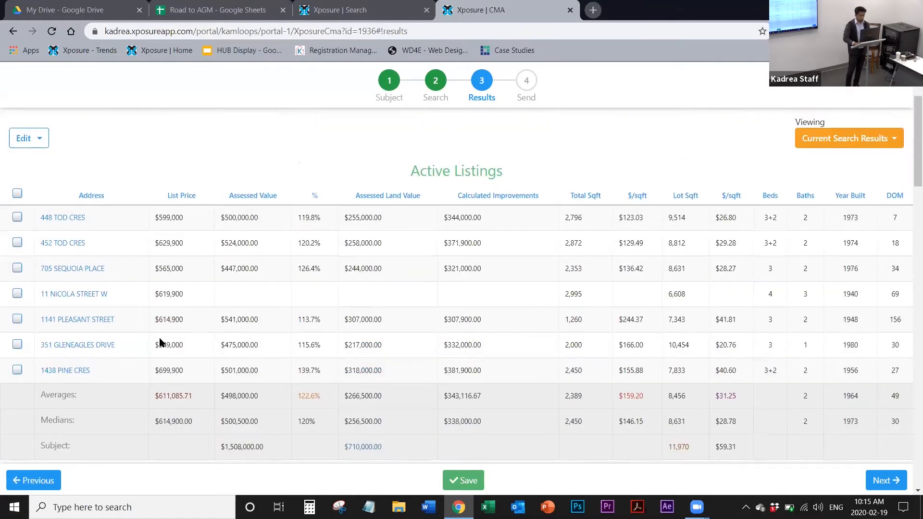
{"action": "scroll", "coordinate": [160, 342], "scroll_direction": "down", "scroll_amount": 10}
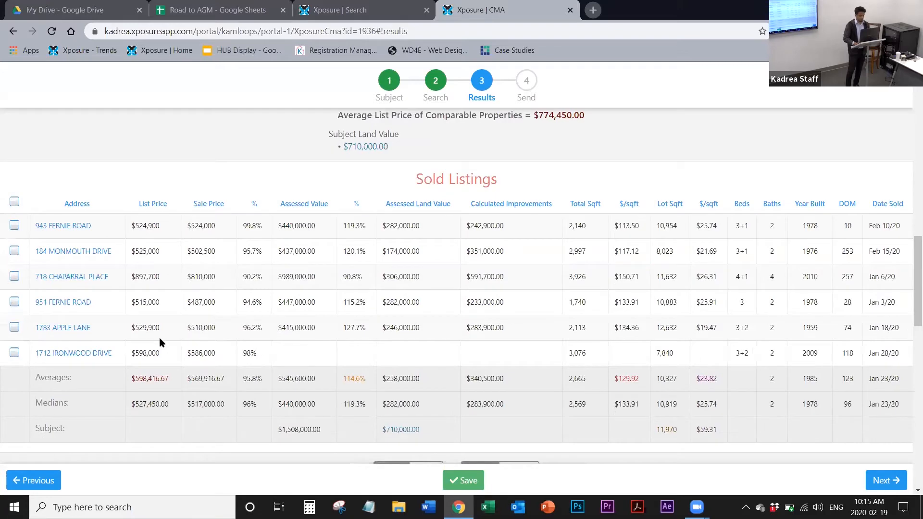
{"action": "scroll", "coordinate": [160, 340], "scroll_direction": "down", "scroll_amount": 3}
{"action": "scroll", "coordinate": [160, 342], "scroll_direction": "down", "scroll_amount": 3}
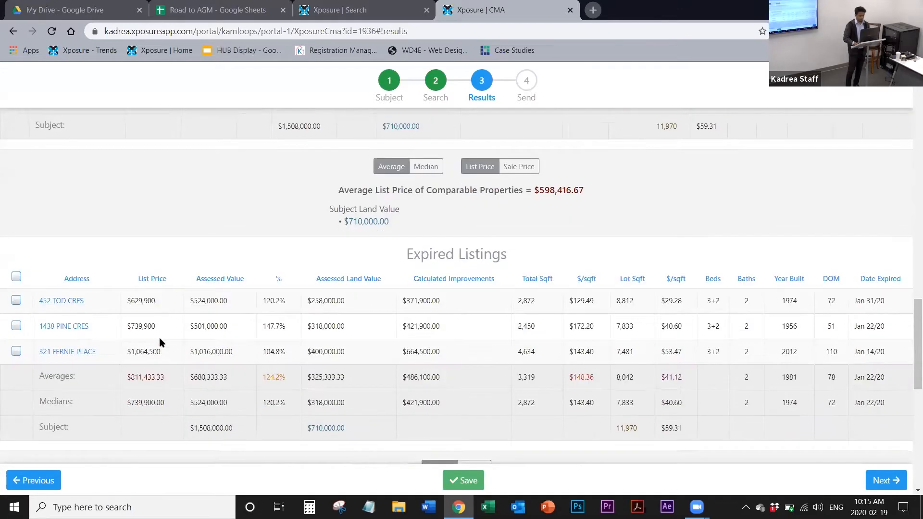
{"action": "scroll", "coordinate": [160, 342], "scroll_direction": "down", "scroll_amount": 3}
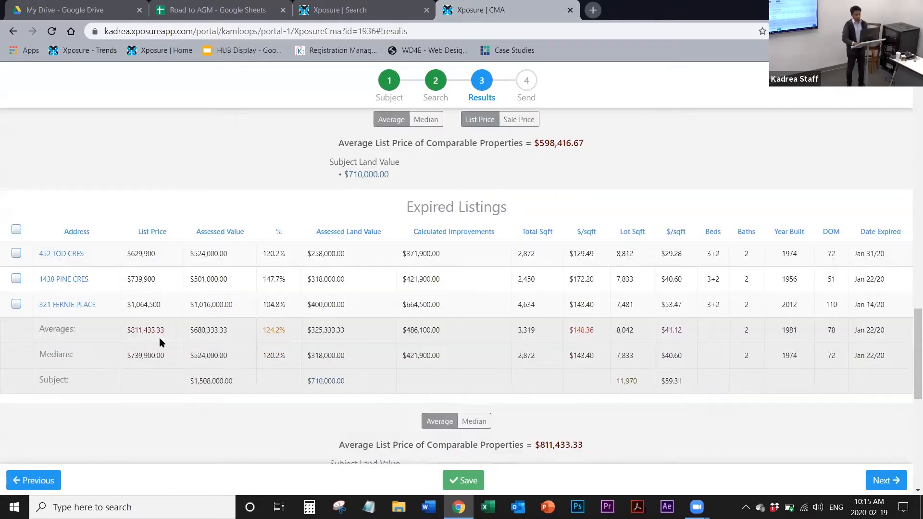
{"action": "scroll", "coordinate": [160, 342], "scroll_direction": "up", "scroll_amount": 4}
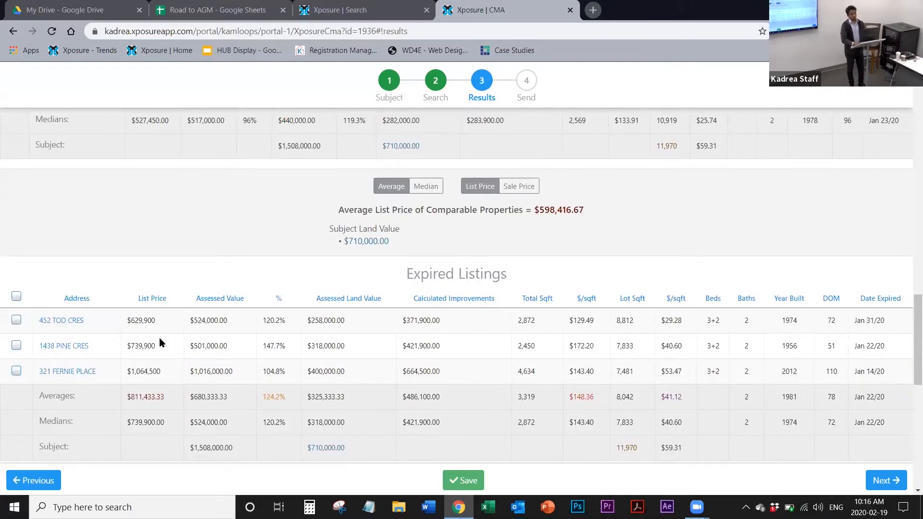
{"action": "scroll", "coordinate": [159, 342], "scroll_direction": "up", "scroll_amount": 5}
{"action": "scroll", "coordinate": [160, 342], "scroll_direction": "up", "scroll_amount": 8}
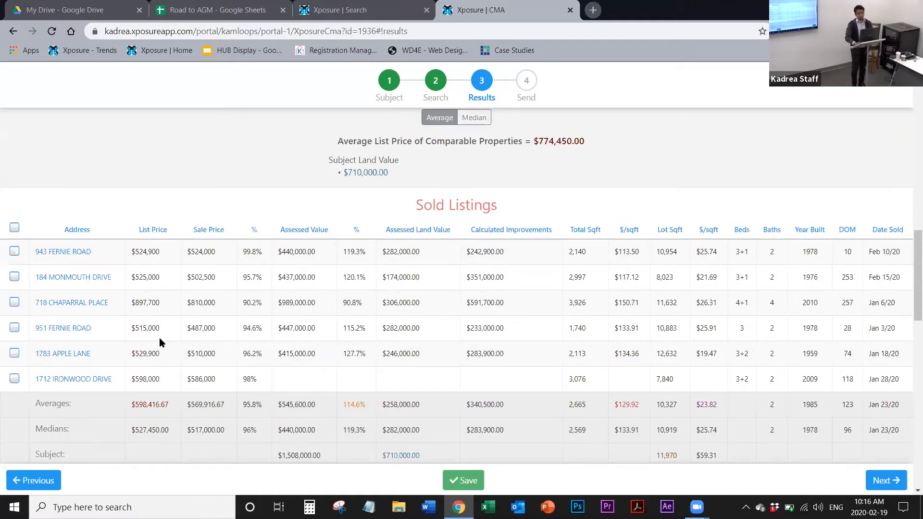
{"action": "scroll", "coordinate": [160, 338], "scroll_direction": "up", "scroll_amount": 4}
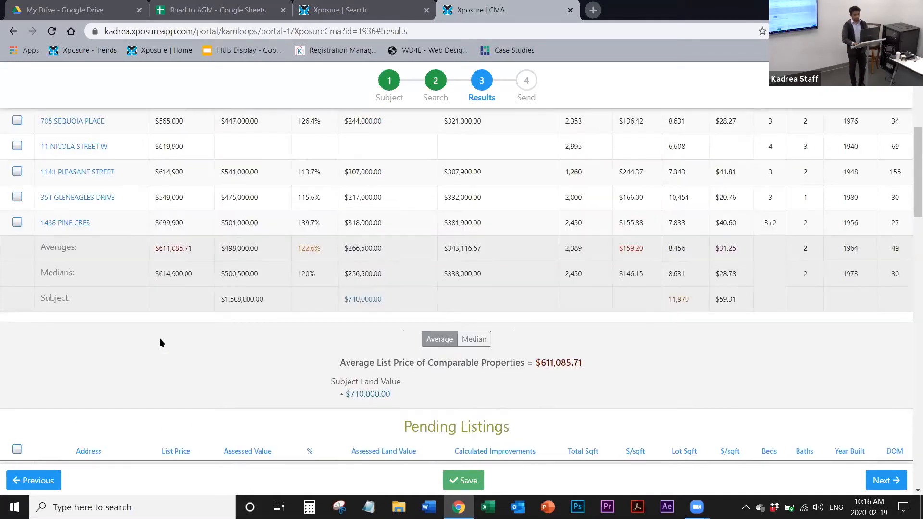
{"action": "scroll", "coordinate": [160, 338], "scroll_direction": "up", "scroll_amount": 5}
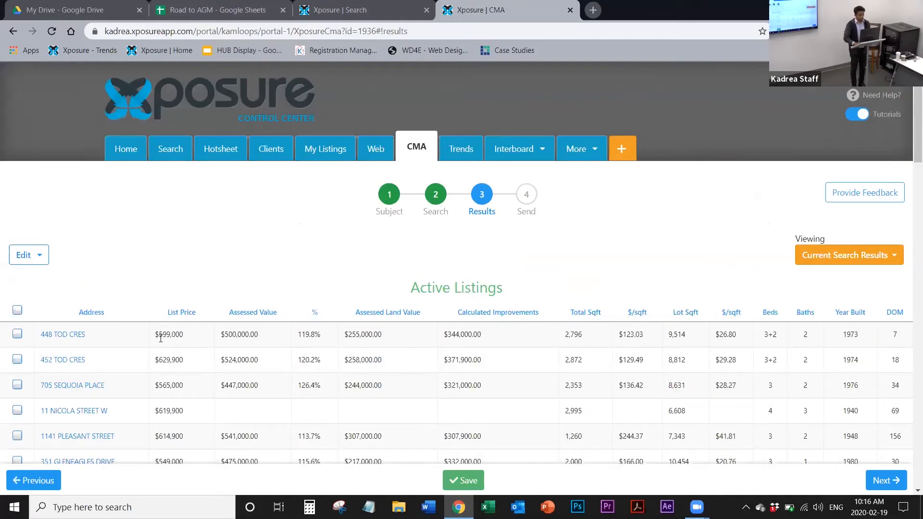
Step: Remove the $619,900 active listing that lacks an assessed value from the CMA results
{"action": "scroll", "coordinate": [79, 314], "scroll_direction": "down", "scroll_amount": 2}
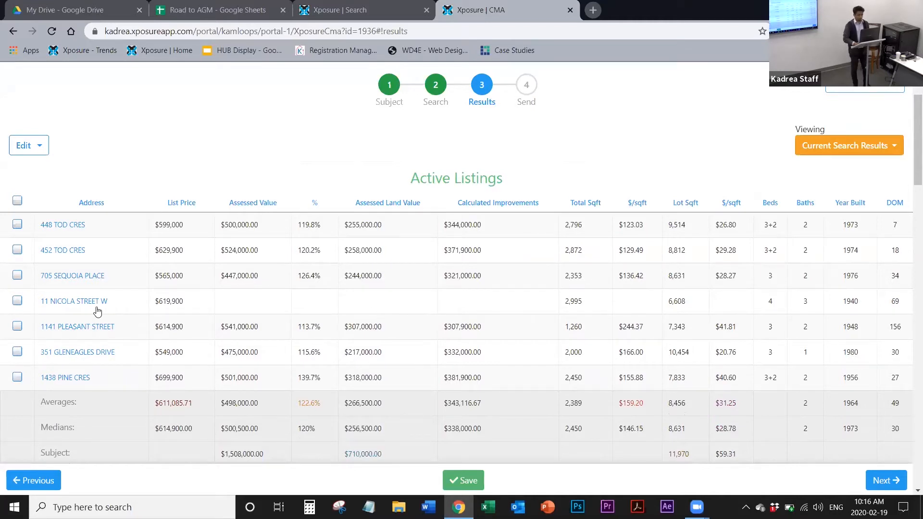
{"action": "left_click", "coordinate": [16, 301]}
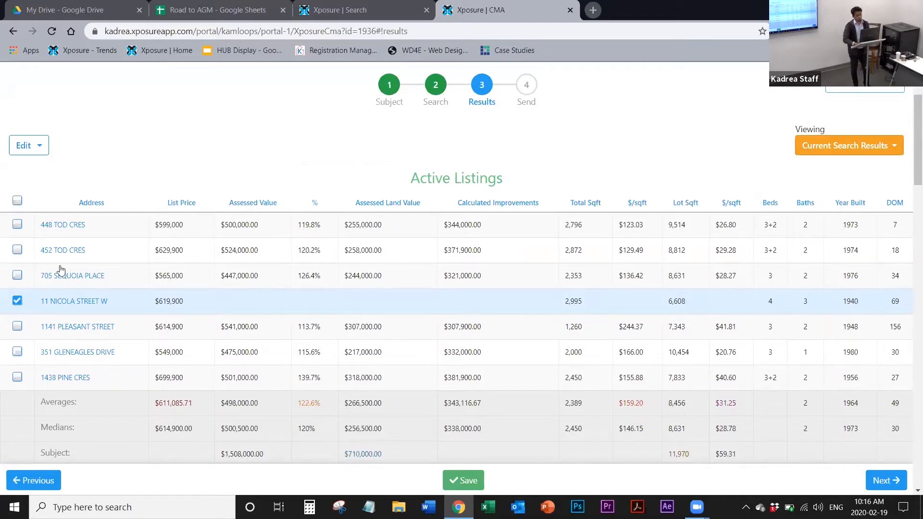
{"action": "left_click", "coordinate": [43, 151]}
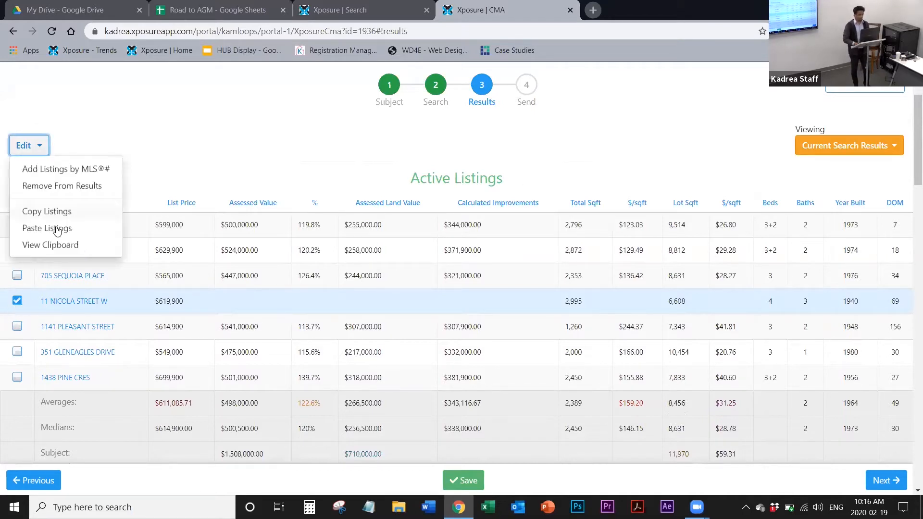
{"action": "left_click", "coordinate": [53, 192]}
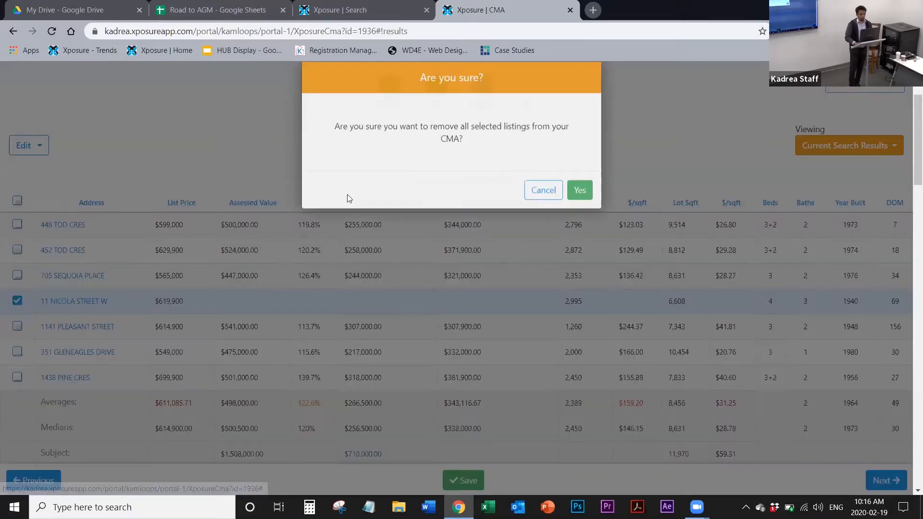
{"action": "left_click", "coordinate": [580, 208]}
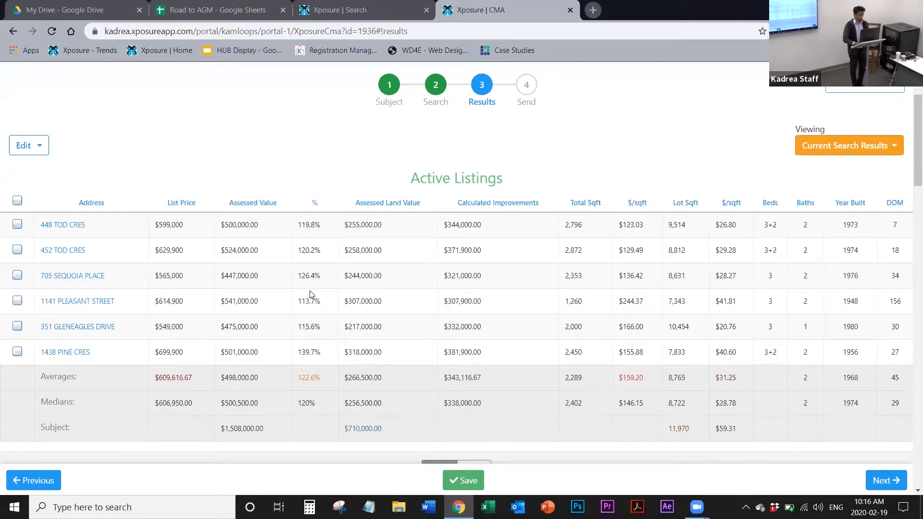
Step: Examine the average list prices under each remaining comparables table and the start of the Summary section
{"action": "scroll", "coordinate": [310, 294], "scroll_direction": "down", "scroll_amount": 4}
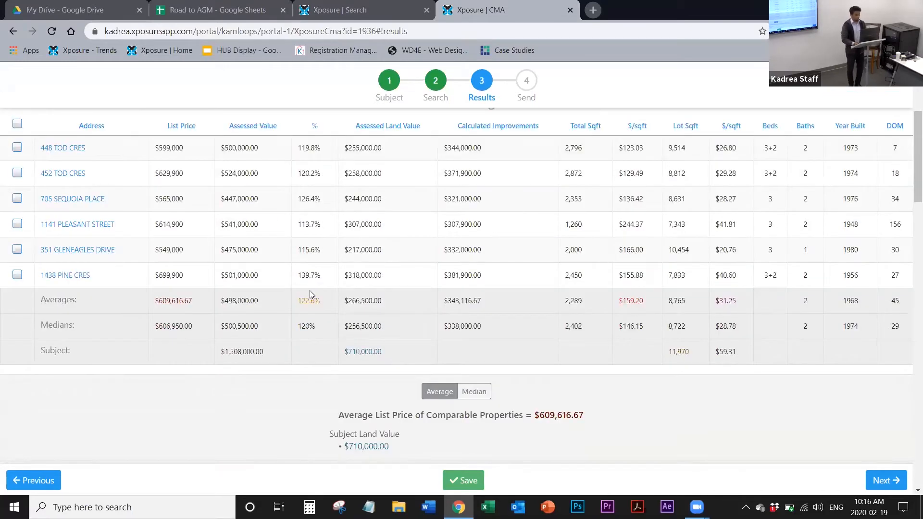
{"action": "scroll", "coordinate": [310, 294], "scroll_direction": "down", "scroll_amount": 5}
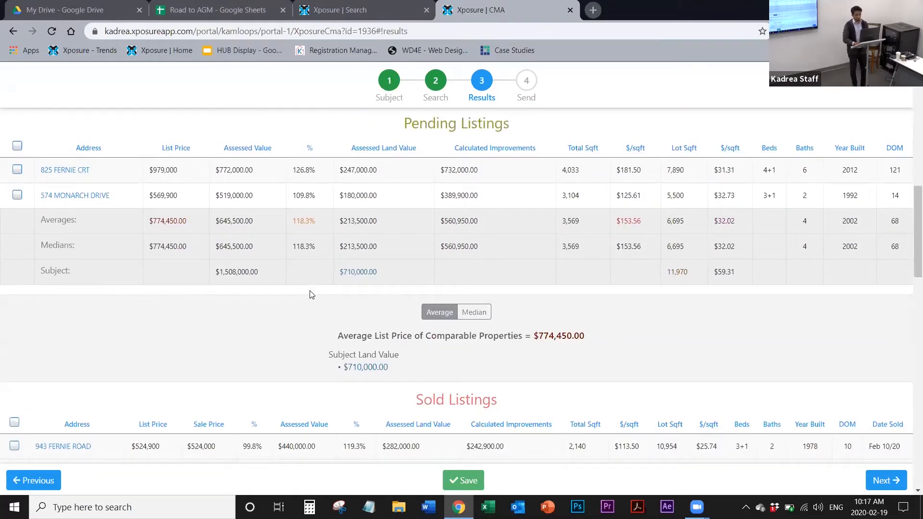
{"action": "scroll", "coordinate": [310, 294], "scroll_direction": "down", "scroll_amount": 4}
{"action": "scroll", "coordinate": [310, 294], "scroll_direction": "up", "scroll_amount": 5}
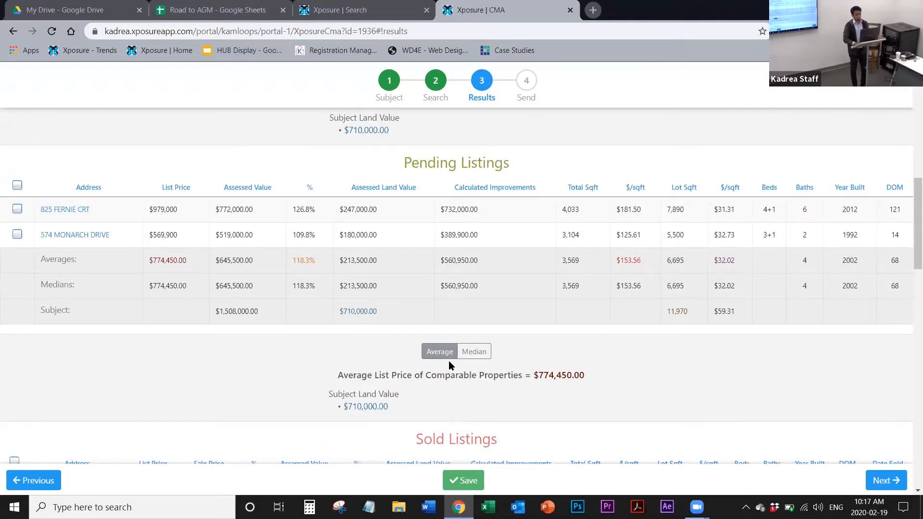
{"action": "scroll", "coordinate": [449, 361], "scroll_direction": "down", "scroll_amount": 4}
{"action": "scroll", "coordinate": [449, 362], "scroll_direction": "down", "scroll_amount": 4}
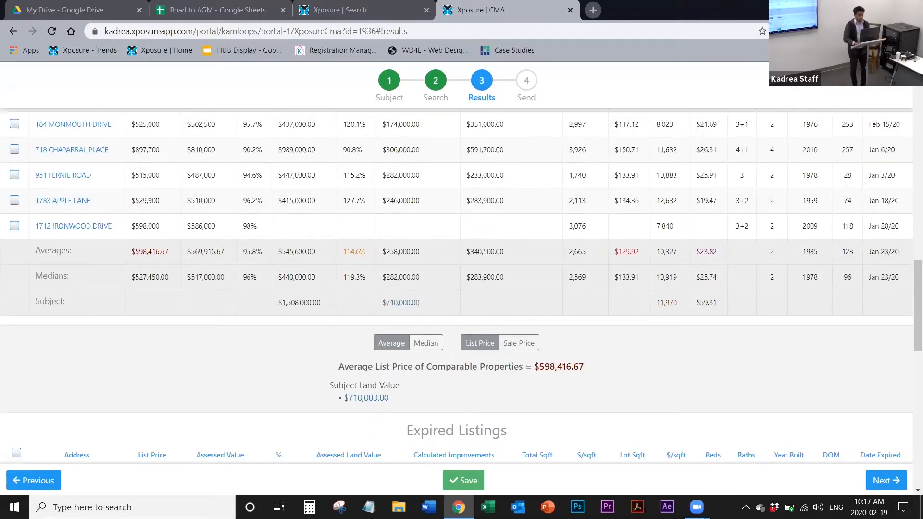
{"action": "scroll", "coordinate": [449, 361], "scroll_direction": "down", "scroll_amount": 9}
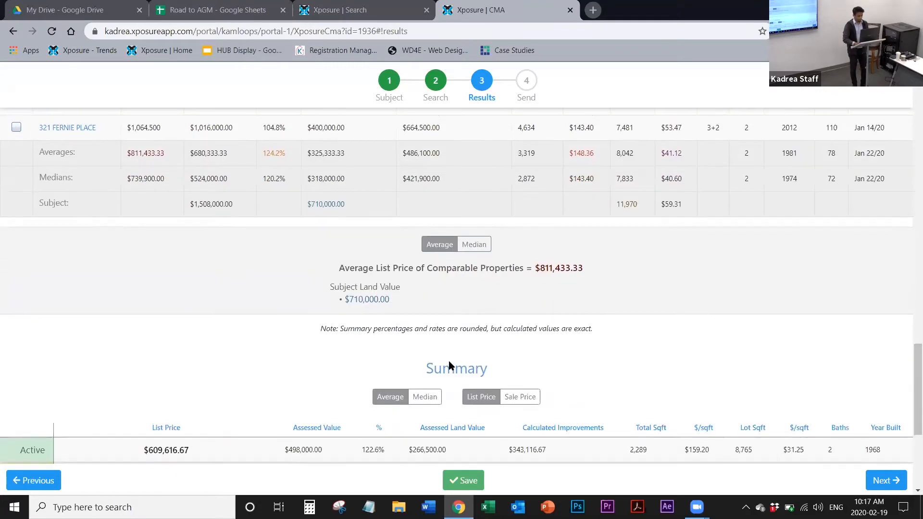
{"action": "scroll", "coordinate": [450, 361], "scroll_direction": "up", "scroll_amount": 7}
{"action": "scroll", "coordinate": [450, 361], "scroll_direction": "up", "scroll_amount": 20}
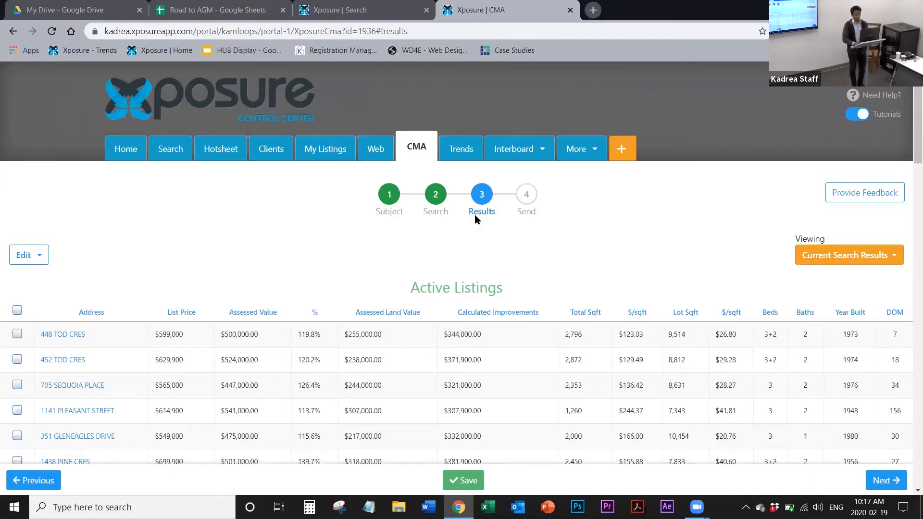
{"action": "scroll", "coordinate": [474, 214], "scroll_direction": "down", "scroll_amount": 2}
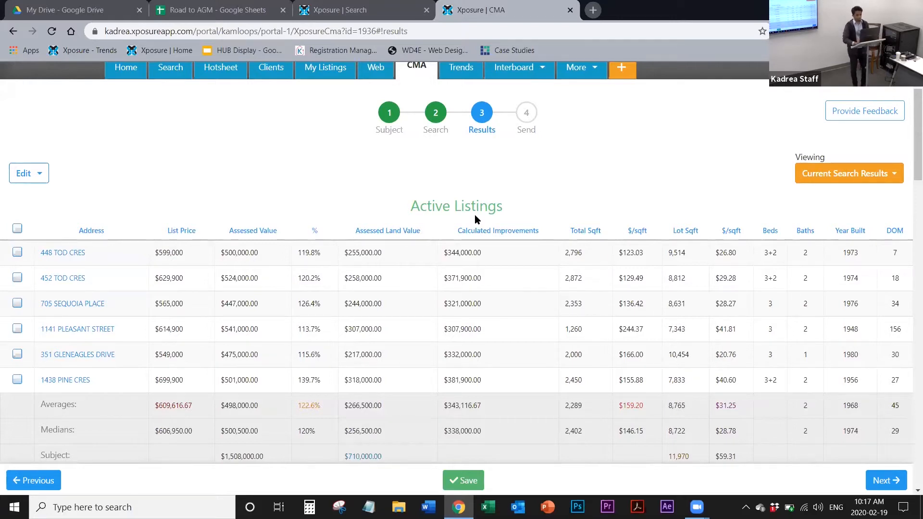
Step: Switch to the already open Xposure Search page and look over the Residential search filters
{"action": "left_click", "coordinate": [366, 10]}
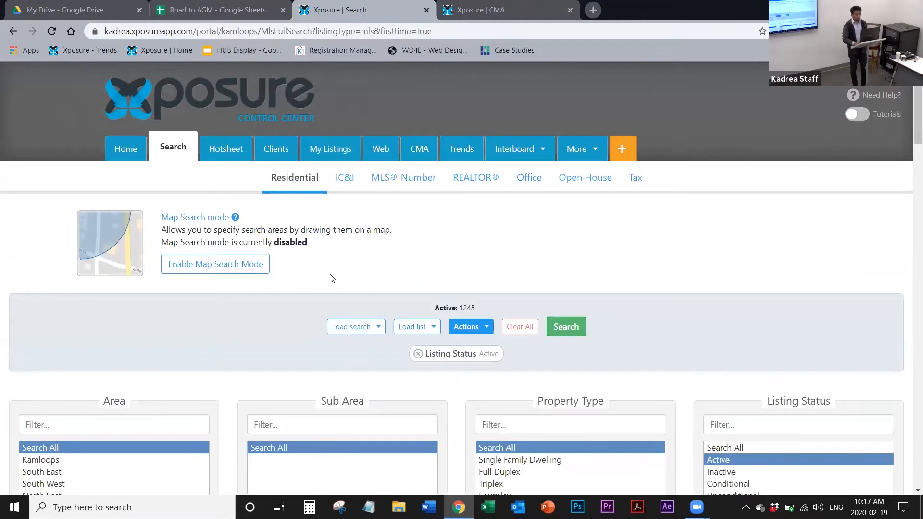
{"action": "scroll", "coordinate": [330, 278], "scroll_direction": "down", "scroll_amount": 2}
{"action": "scroll", "coordinate": [330, 278], "scroll_direction": "up", "scroll_amount": 2}
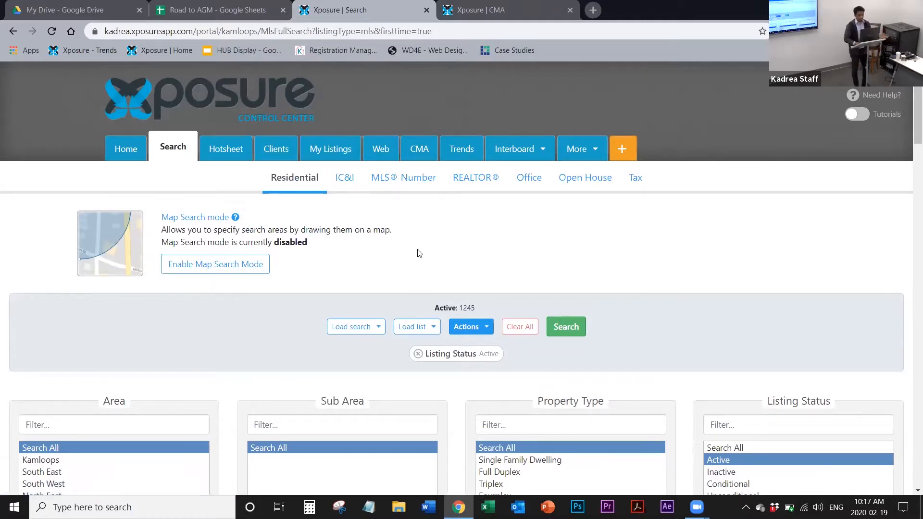
{"action": "scroll", "coordinate": [417, 253], "scroll_direction": "down", "scroll_amount": 1}
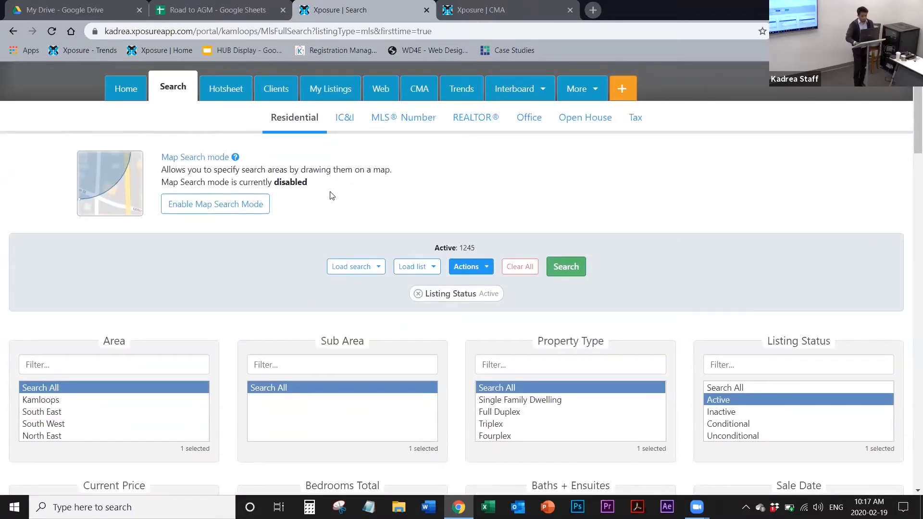
Step: Search for active Single Family Dwelling listings in the Aberdeen sub area of Kamloops
{"action": "scroll", "coordinate": [171, 354], "scroll_direction": "down", "scroll_amount": 2}
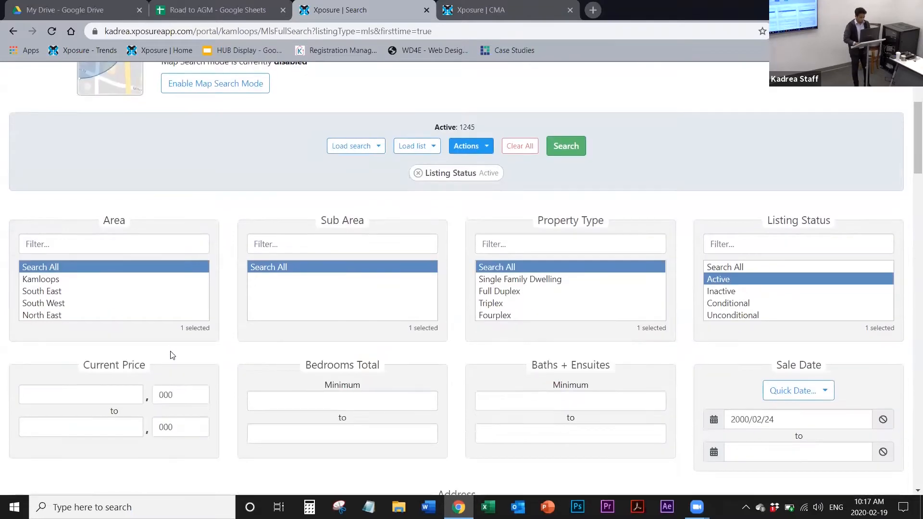
{"action": "left_click", "coordinate": [67, 281]}
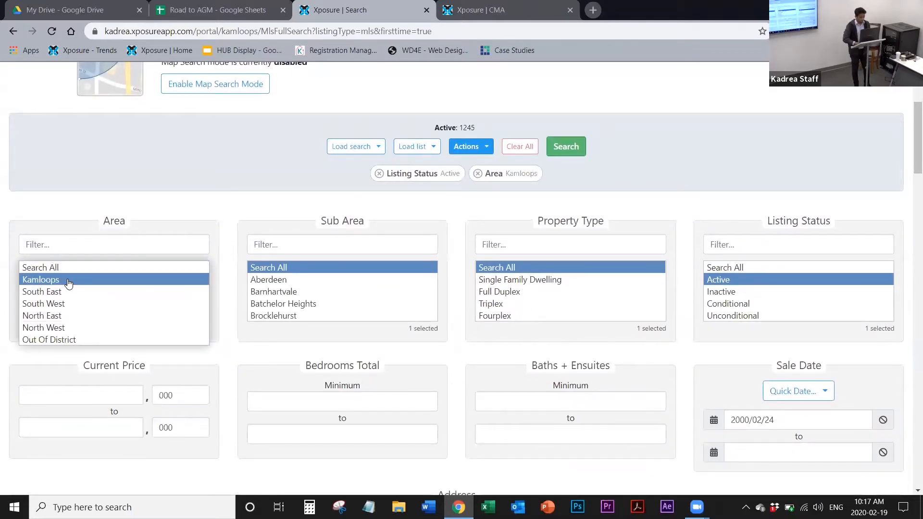
{"action": "left_click", "coordinate": [263, 281]}
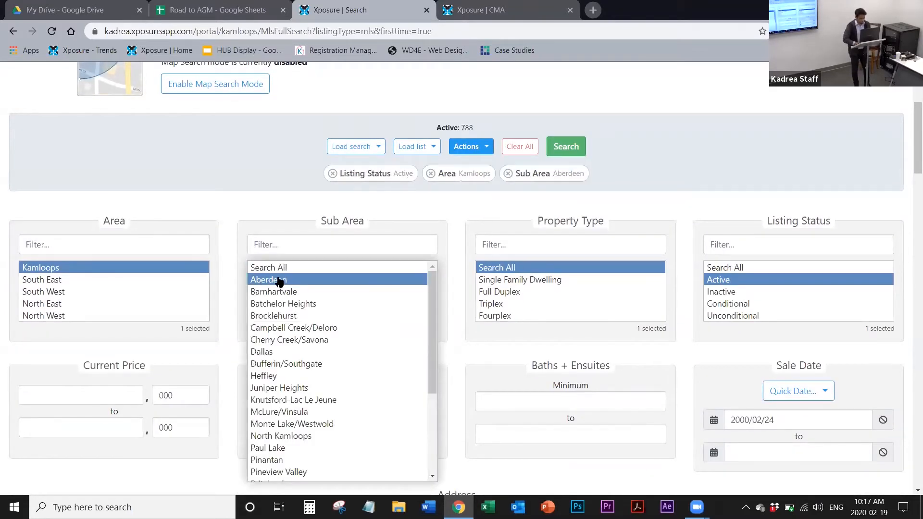
{"action": "left_click", "coordinate": [534, 280]}
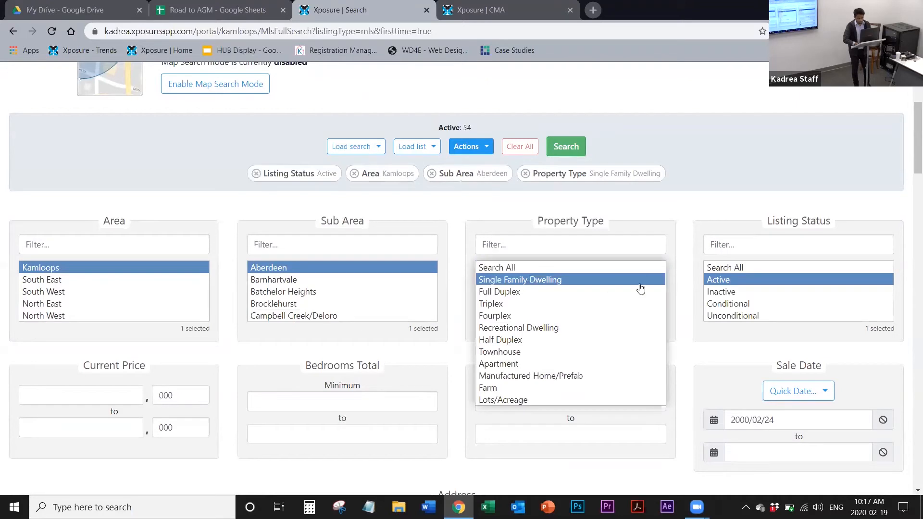
{"action": "left_click", "coordinate": [572, 144]}
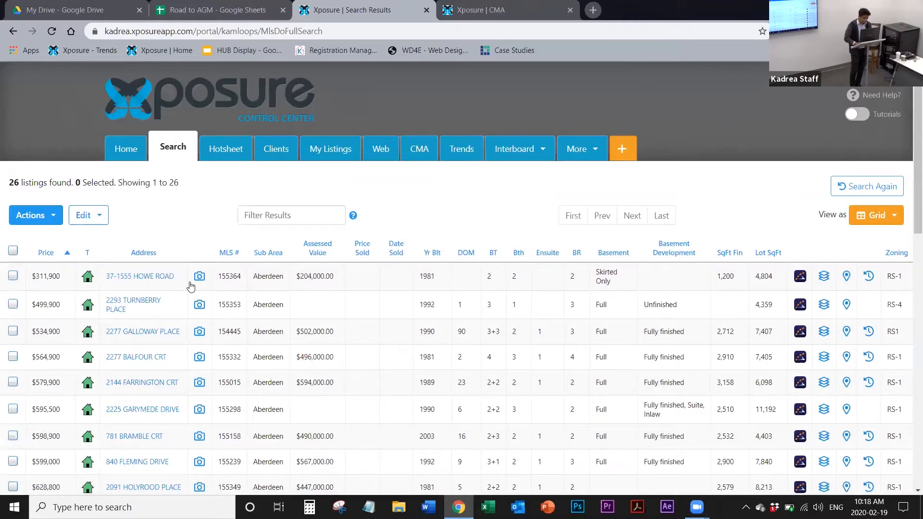
Step: Select the $564,900 listing with four bedrooms in the search results
{"action": "scroll", "coordinate": [191, 286], "scroll_direction": "down", "scroll_amount": 3}
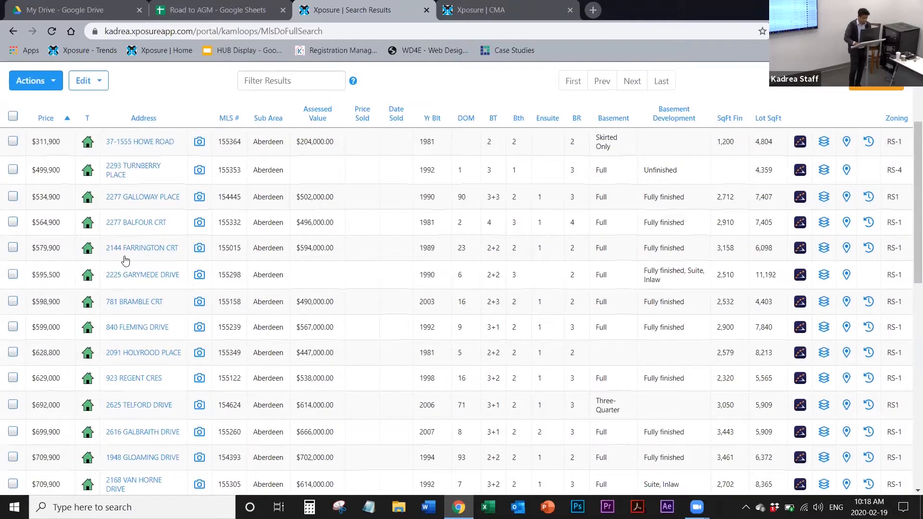
{"action": "left_click", "coordinate": [13, 222]}
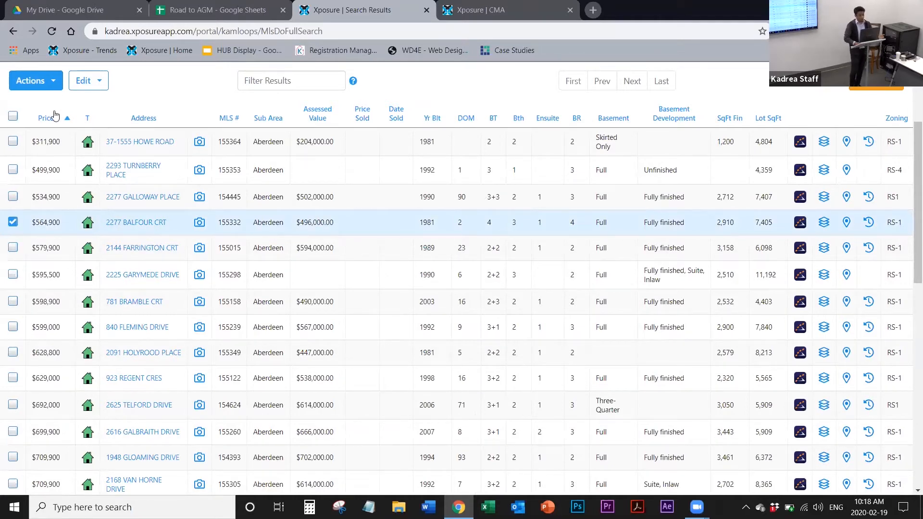
{"action": "scroll", "coordinate": [141, 265], "scroll_direction": "up", "scroll_amount": 3}
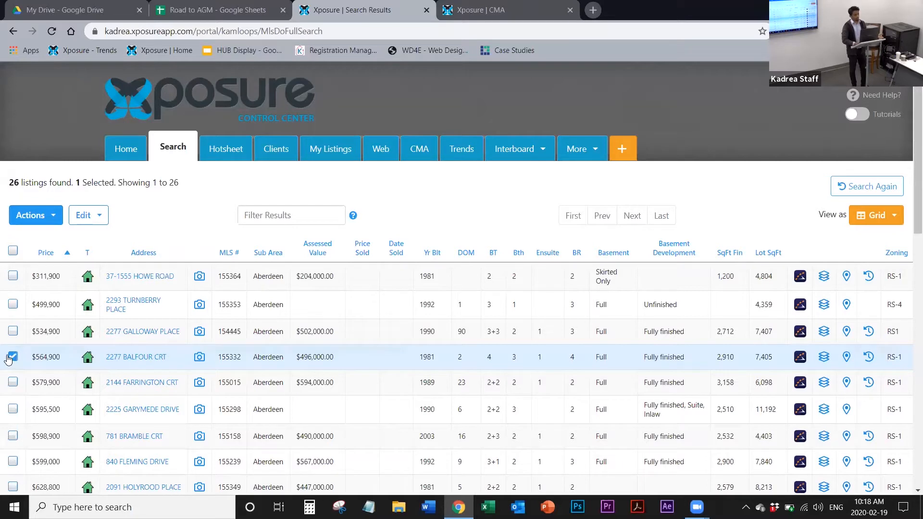
{"action": "left_click", "coordinate": [43, 222]}
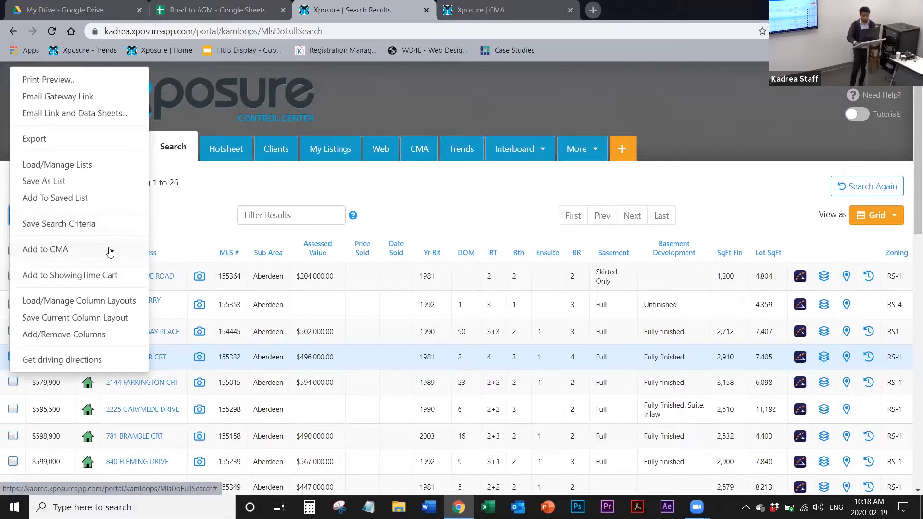
{"action": "left_click", "coordinate": [68, 249]}
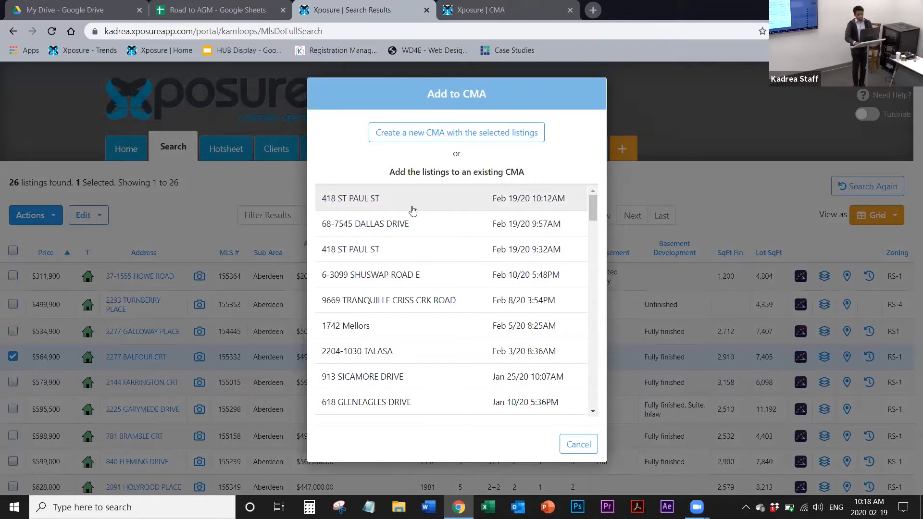
{"action": "left_click", "coordinate": [578, 444]}
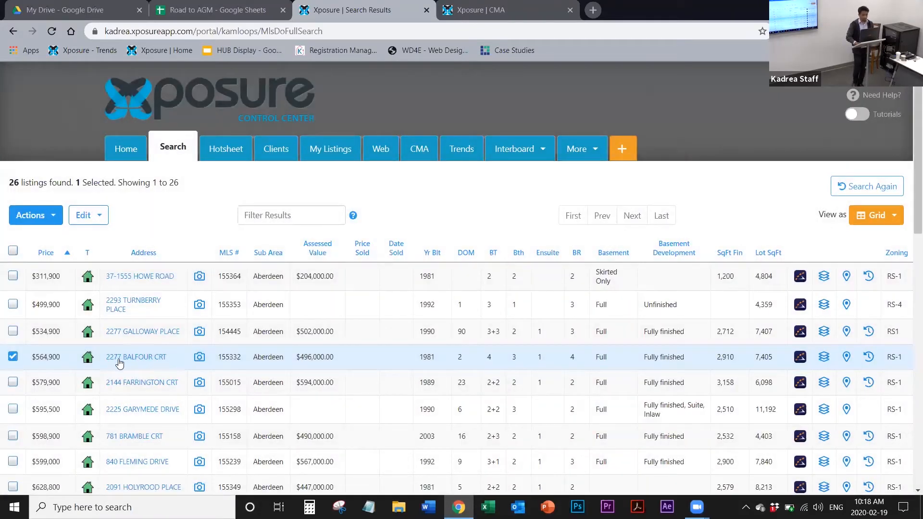
Step: Add the selected $564,900 listing to the existing CMA dated Feb 19/20 10:12AM and confirm the addition
{"action": "left_click", "coordinate": [44, 216]}
{"action": "left_click", "coordinate": [96, 247]}
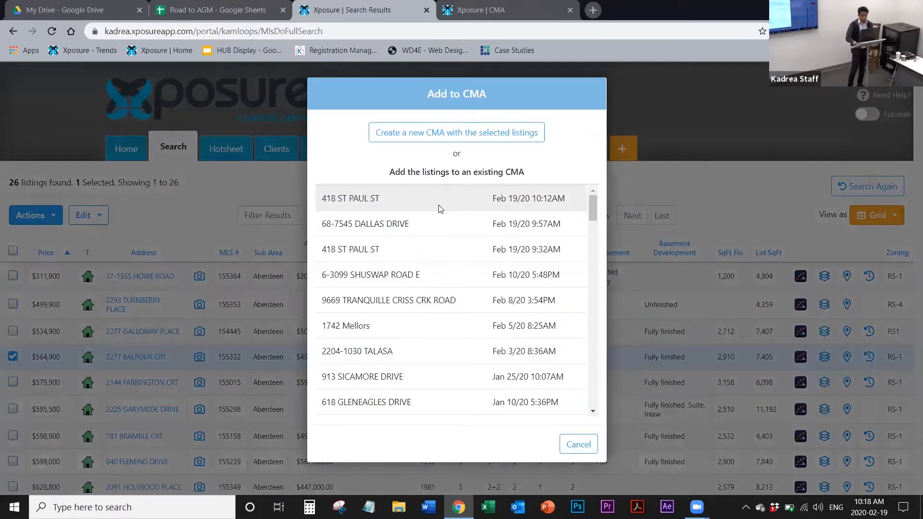
{"action": "left_click", "coordinate": [441, 208]}
{"action": "left_click", "coordinate": [587, 208]}
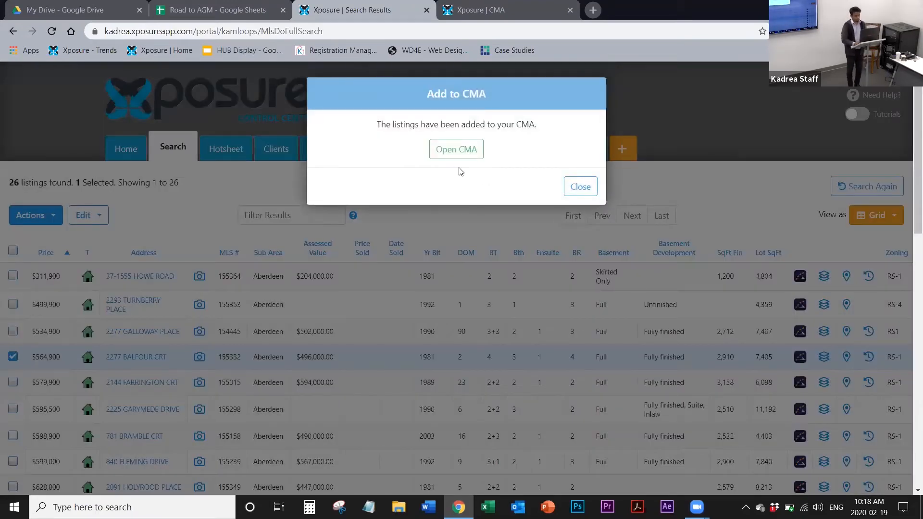
Step: Open the updated CMA and go to its Results stage, dismissing the notice and tutorial pop-ups
{"action": "left_click", "coordinate": [452, 152]}
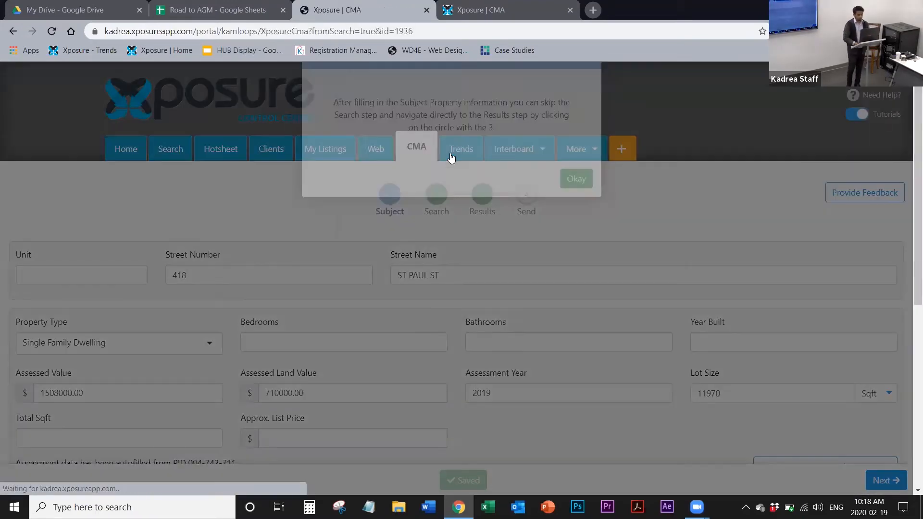
{"action": "left_click", "coordinate": [577, 220]}
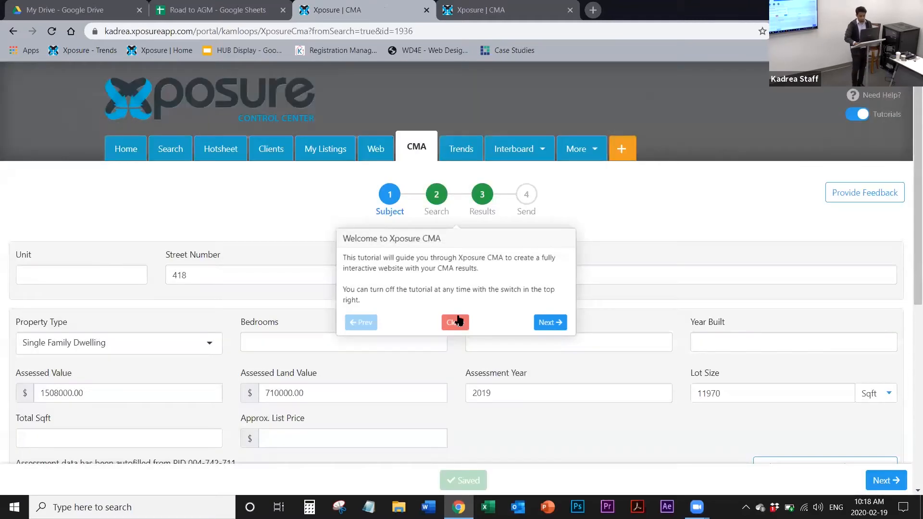
{"action": "left_click", "coordinate": [456, 322]}
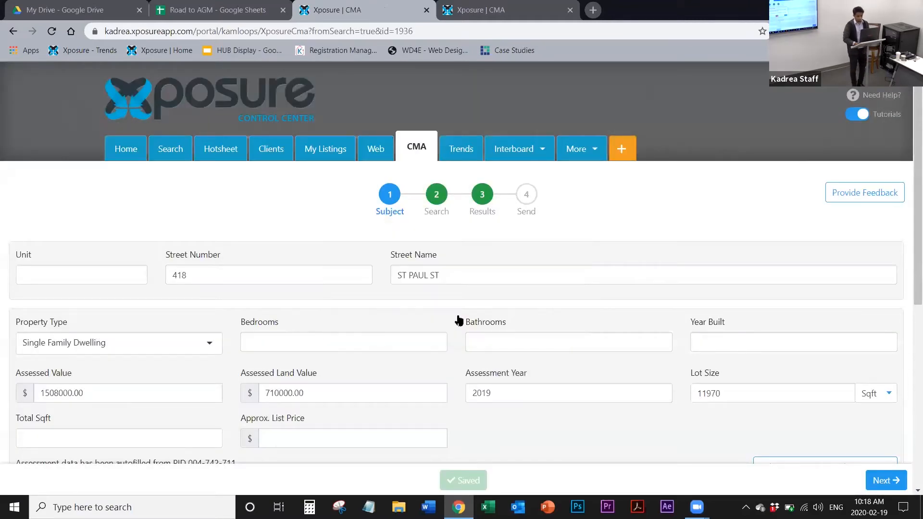
{"action": "left_click", "coordinate": [482, 212]}
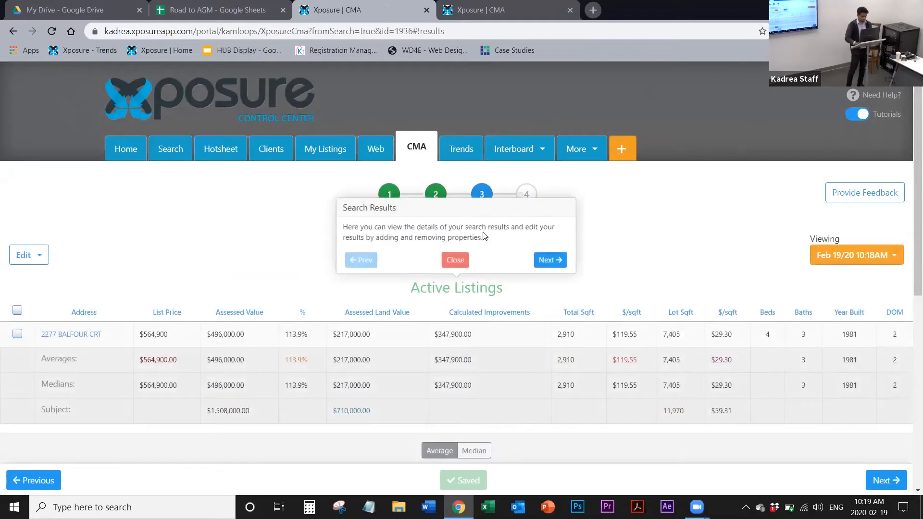
{"action": "left_click", "coordinate": [455, 259]}
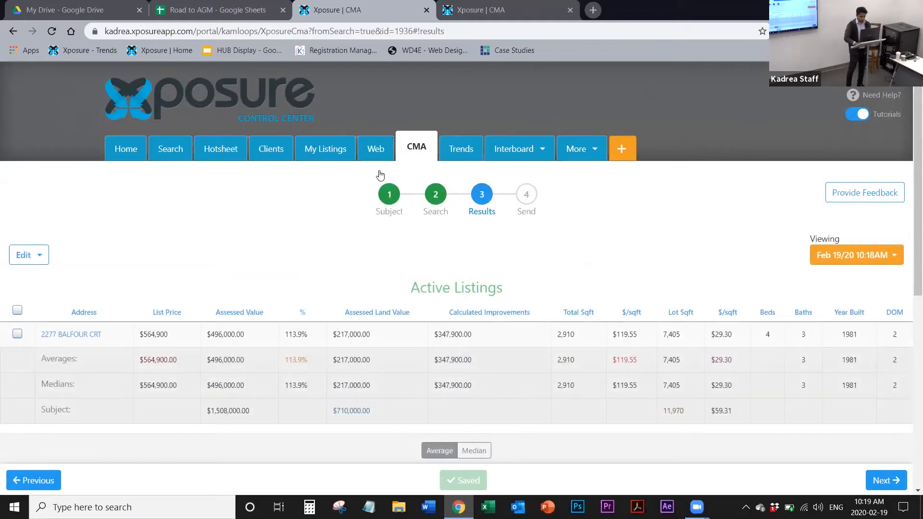
Step: Return to the CMA's Subject stage and advance to the Search stage, closing the tutorial and map help pop-ups
{"action": "left_click", "coordinate": [389, 201]}
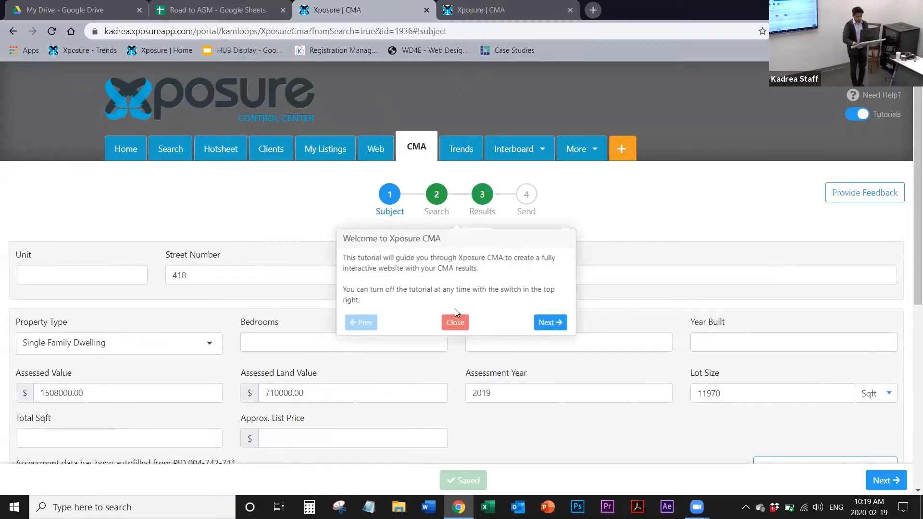
{"action": "left_click", "coordinate": [456, 320]}
{"action": "scroll", "coordinate": [462, 323], "scroll_direction": "down", "scroll_amount": 6}
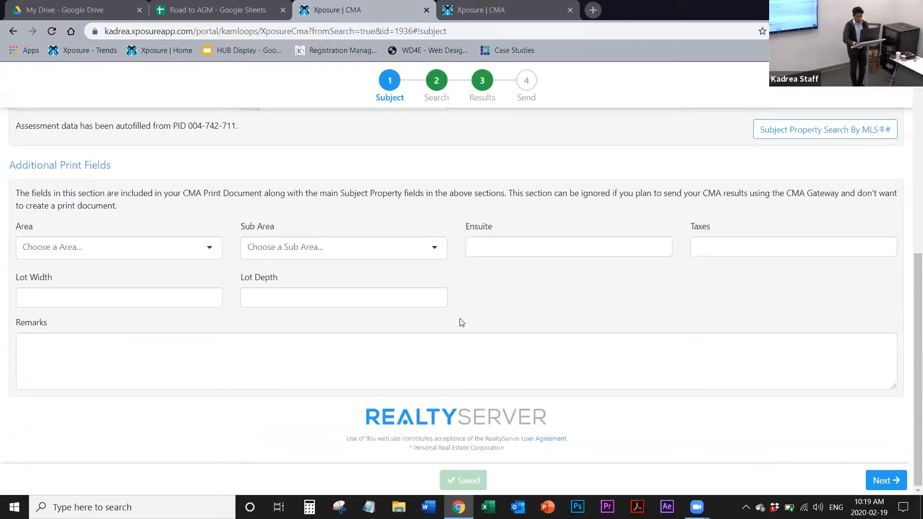
{"action": "left_click", "coordinate": [894, 486]}
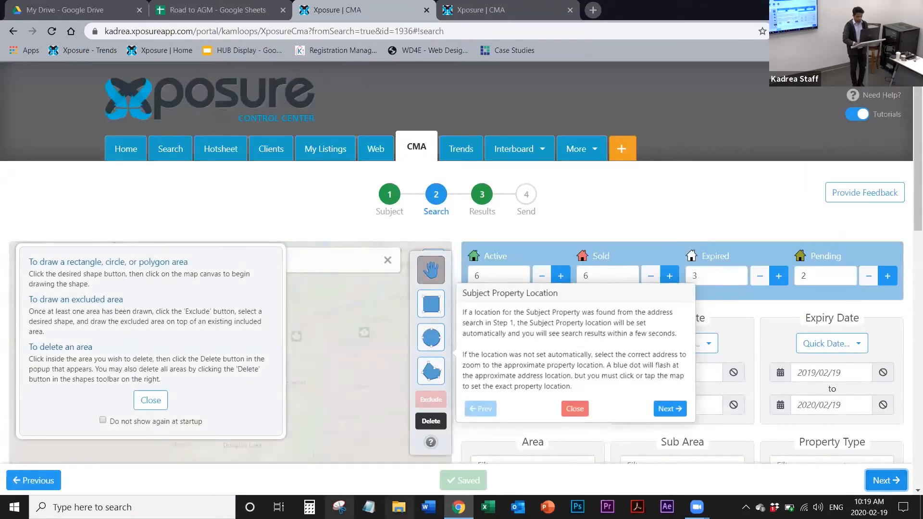
{"action": "left_click", "coordinate": [145, 398]}
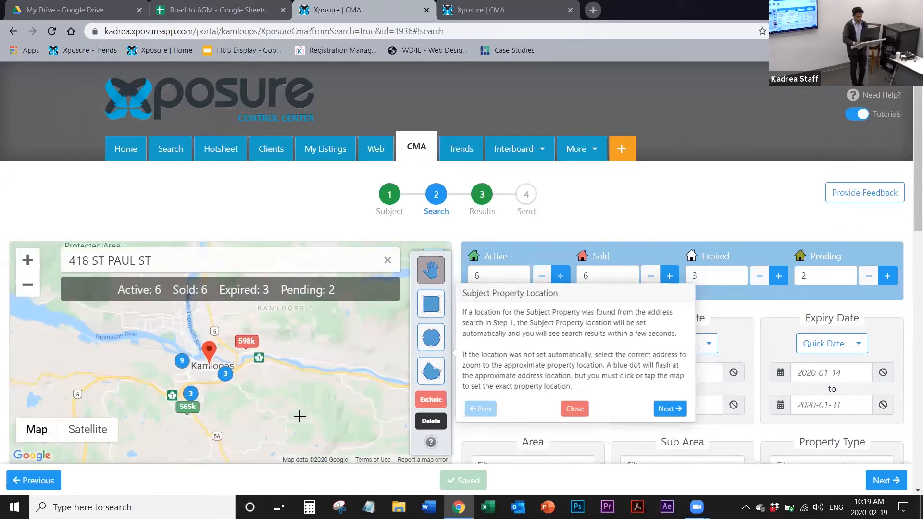
{"action": "left_click", "coordinate": [573, 408]}
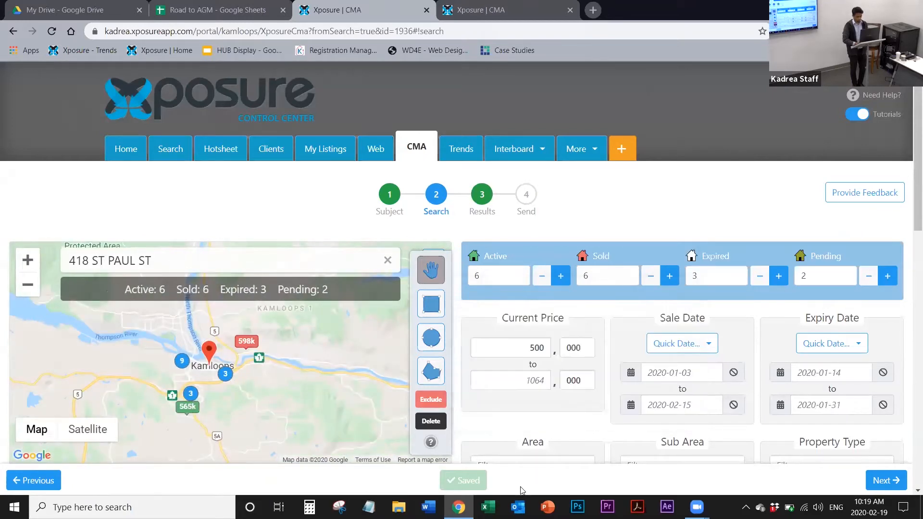
Step: Advance to the Results stage, dismiss its tutorial and review the Active Listings table for the current search results
{"action": "left_click", "coordinate": [885, 482]}
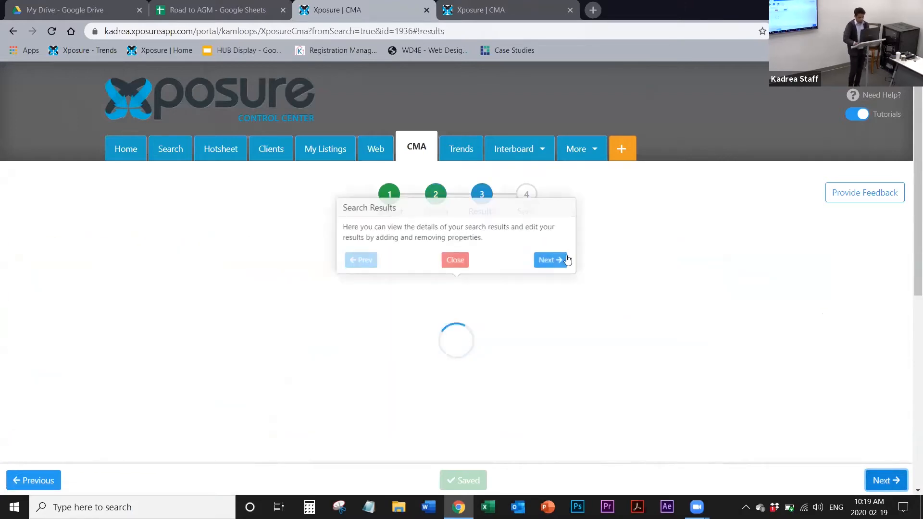
{"action": "left_click", "coordinate": [453, 267]}
{"action": "scroll", "coordinate": [457, 273], "scroll_direction": "down", "scroll_amount": 3}
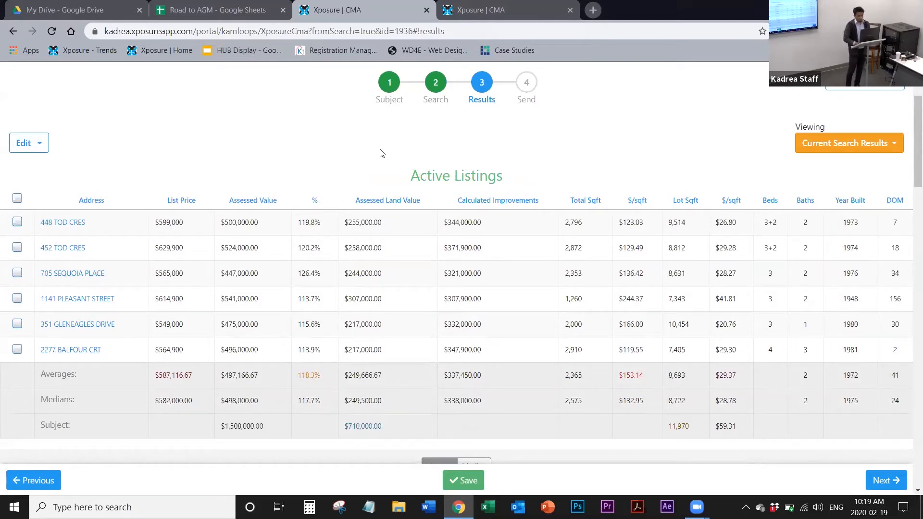
{"action": "scroll", "coordinate": [381, 153], "scroll_direction": "up", "scroll_amount": 3}
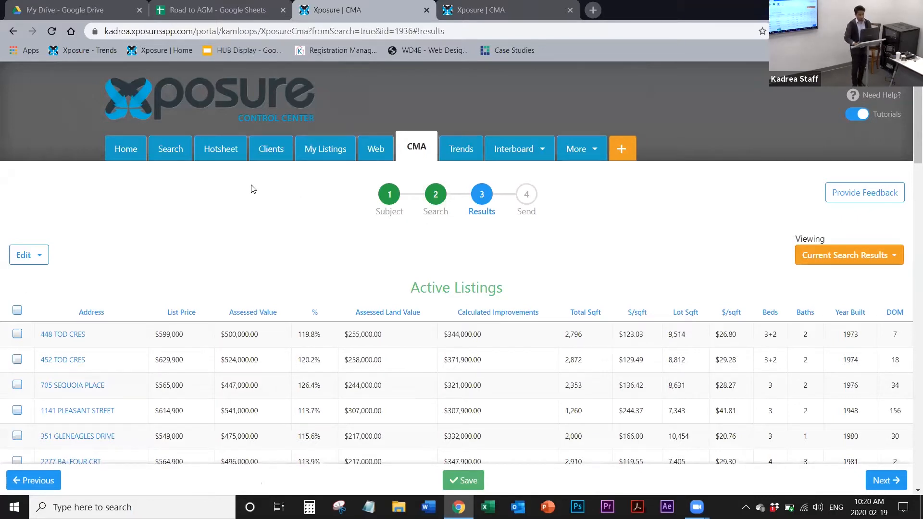
Step: Start a new Xposure session and search it for active Single Family Dwelling listings in Aberdeen, Kamloops
{"action": "left_click", "coordinate": [625, 149]}
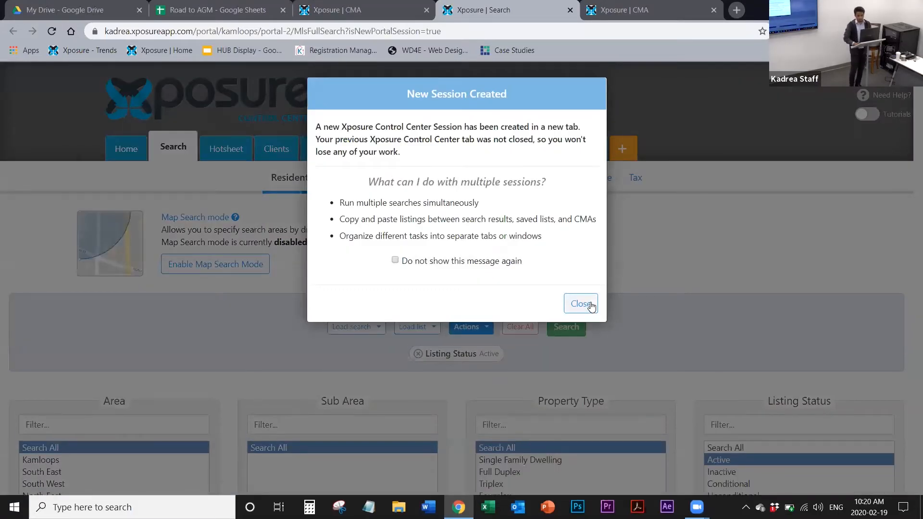
{"action": "left_click", "coordinate": [582, 304]}
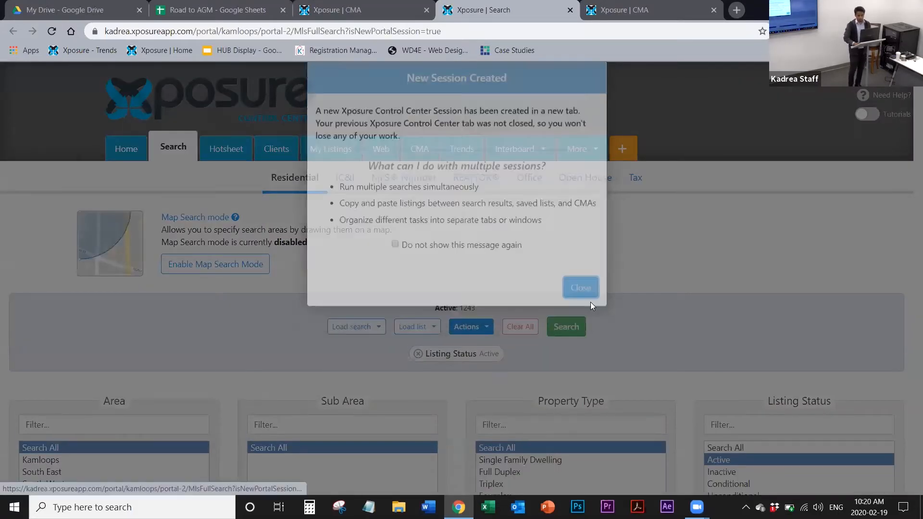
{"action": "scroll", "coordinate": [591, 306], "scroll_direction": "down", "scroll_amount": 3}
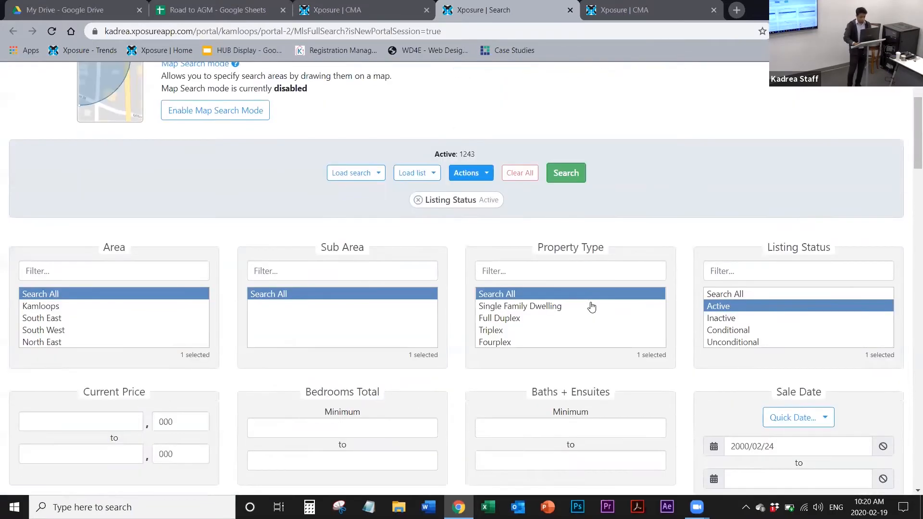
{"action": "left_click", "coordinate": [58, 306]}
{"action": "left_click", "coordinate": [277, 306]}
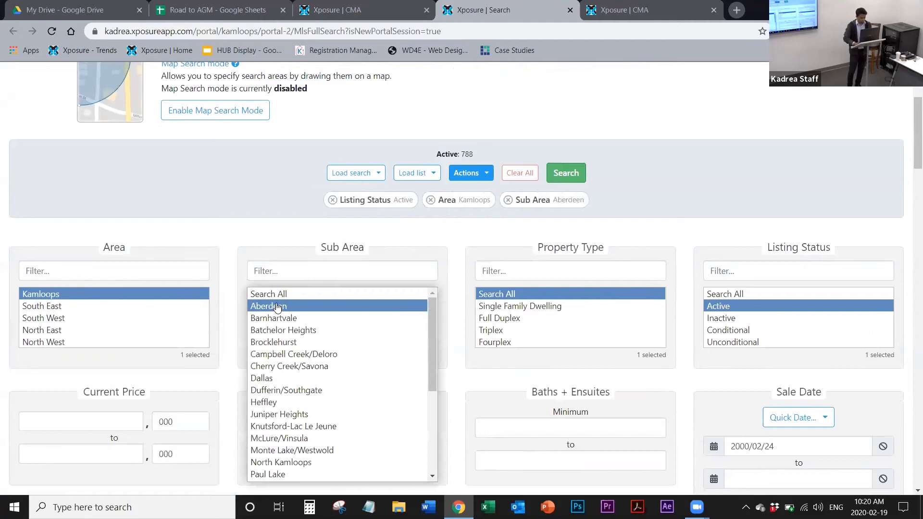
{"action": "left_click", "coordinate": [510, 306]}
{"action": "left_click", "coordinate": [574, 173]}
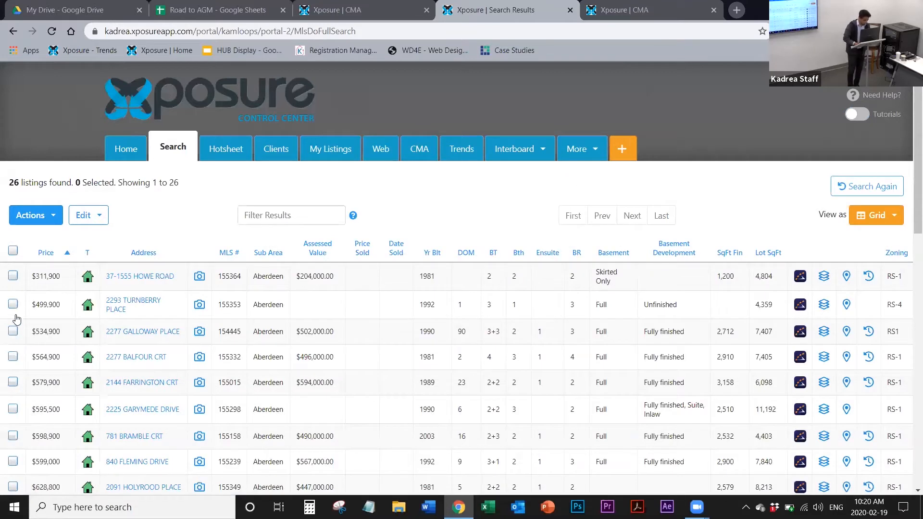
Step: Select the $311,900 and $499,900 listings in the Aberdeen search results and copy them to the clipboard
{"action": "left_click", "coordinate": [13, 304]}
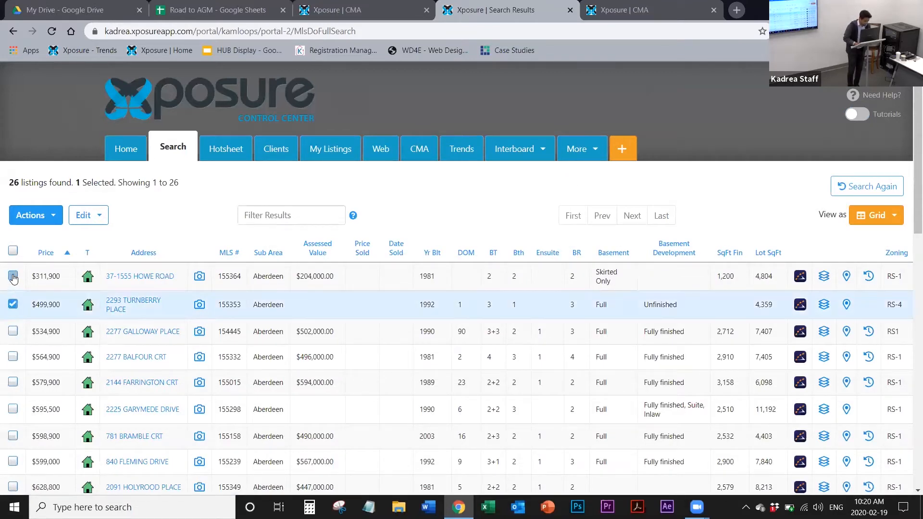
{"action": "left_click", "coordinate": [13, 277]}
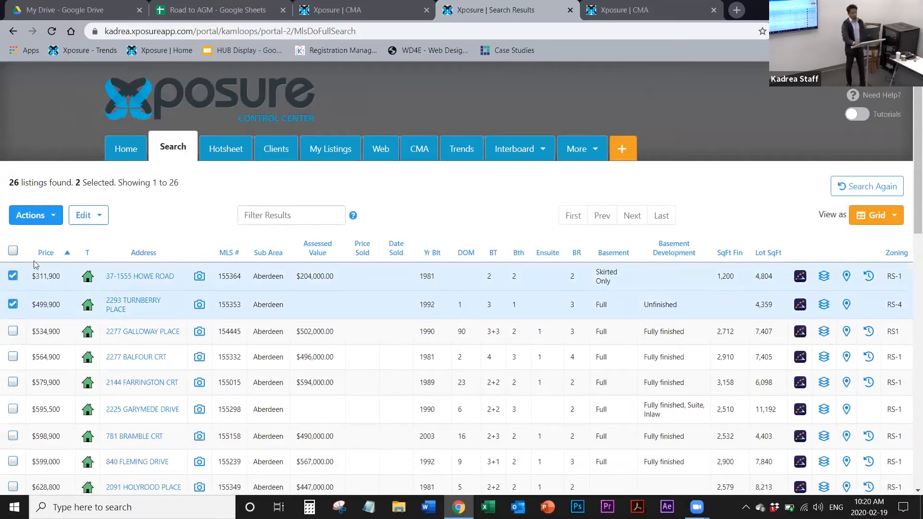
{"action": "left_click", "coordinate": [37, 220]}
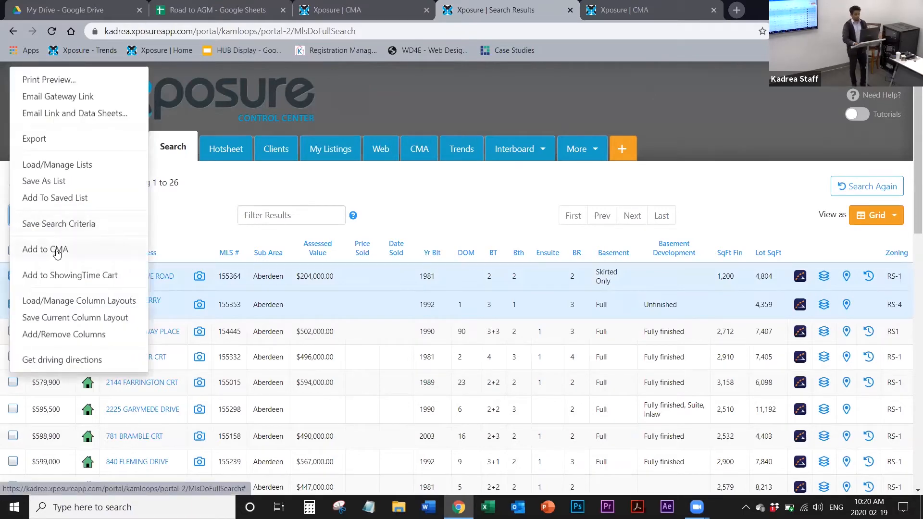
{"action": "left_click", "coordinate": [192, 238]}
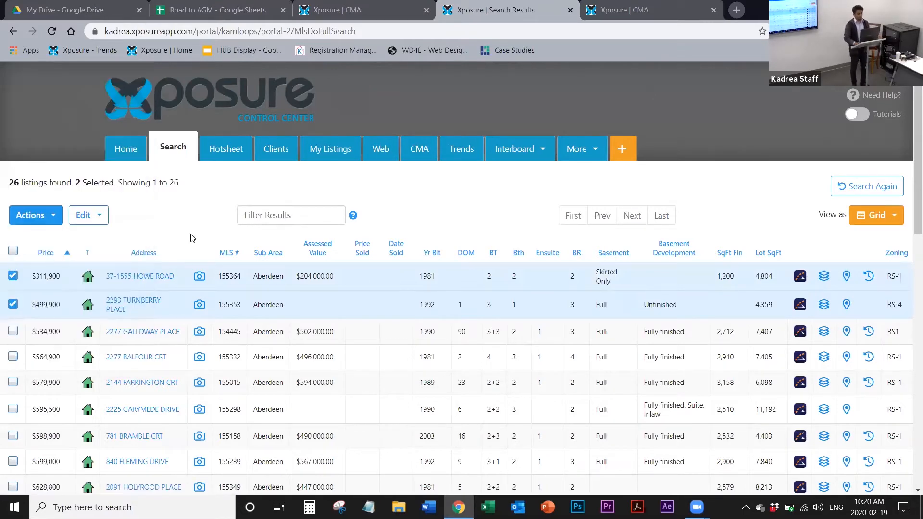
{"action": "left_click", "coordinate": [94, 217]}
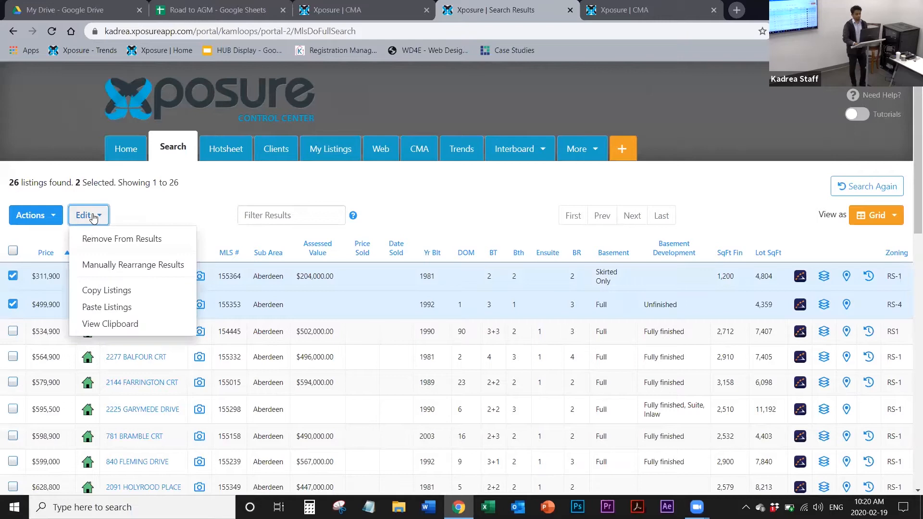
{"action": "left_click", "coordinate": [145, 295]}
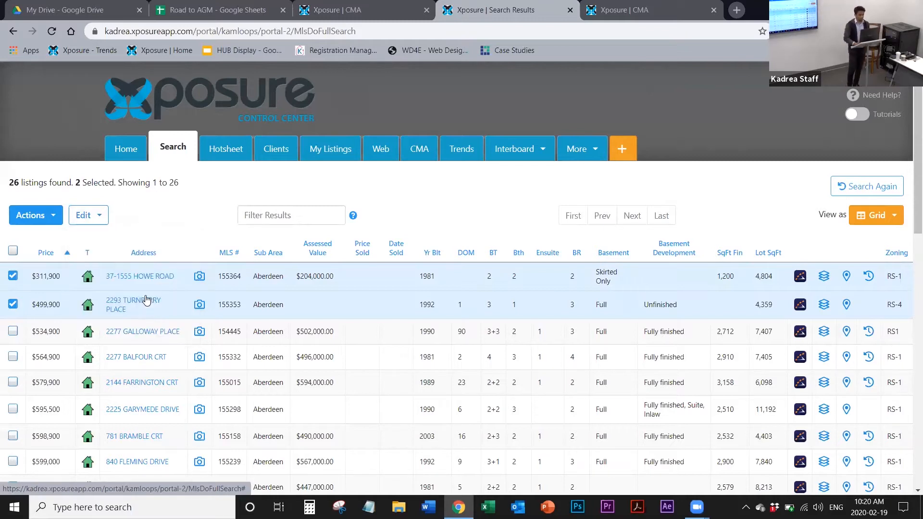
Step: Close the second CMA session and leave it without saving its changes
{"action": "left_click", "coordinate": [654, 13]}
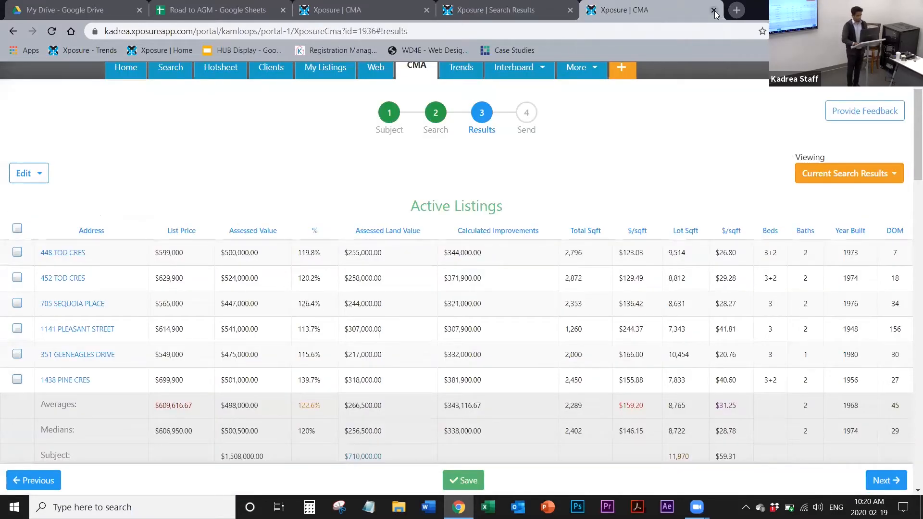
{"action": "left_click", "coordinate": [714, 10]}
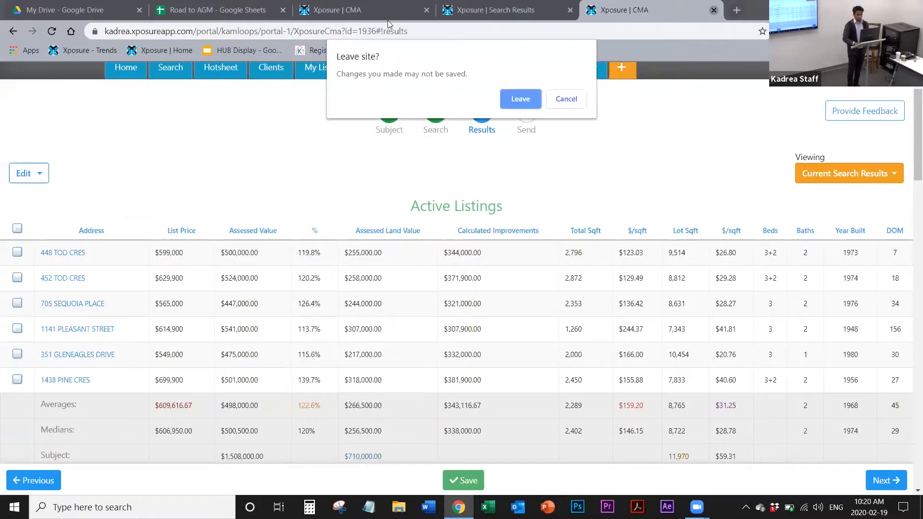
{"action": "left_click", "coordinate": [521, 99]}
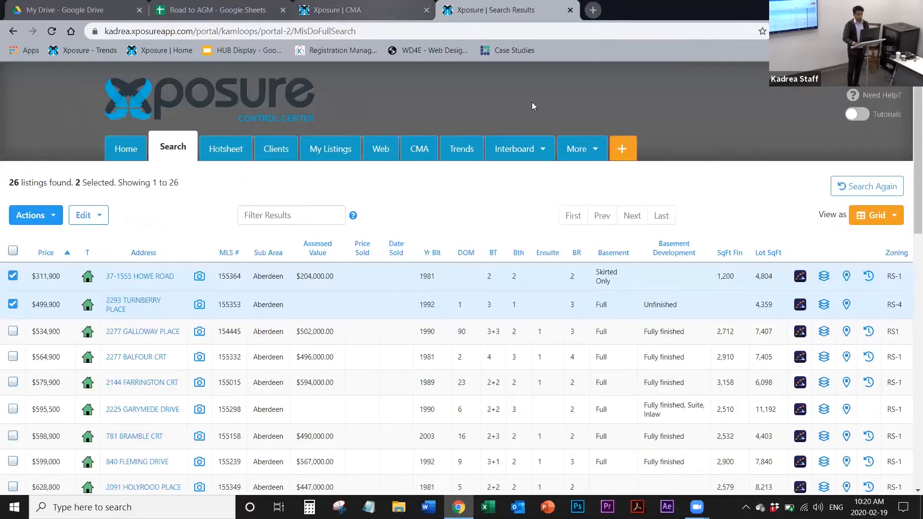
Step: Return to the original CMA's Active Listings, open the $564,900 listing's public details page, and close it after viewing
{"action": "key", "text": "ctrl+shift+Tab"}
{"action": "scroll", "coordinate": [80, 417], "scroll_direction": "down", "scroll_amount": 3}
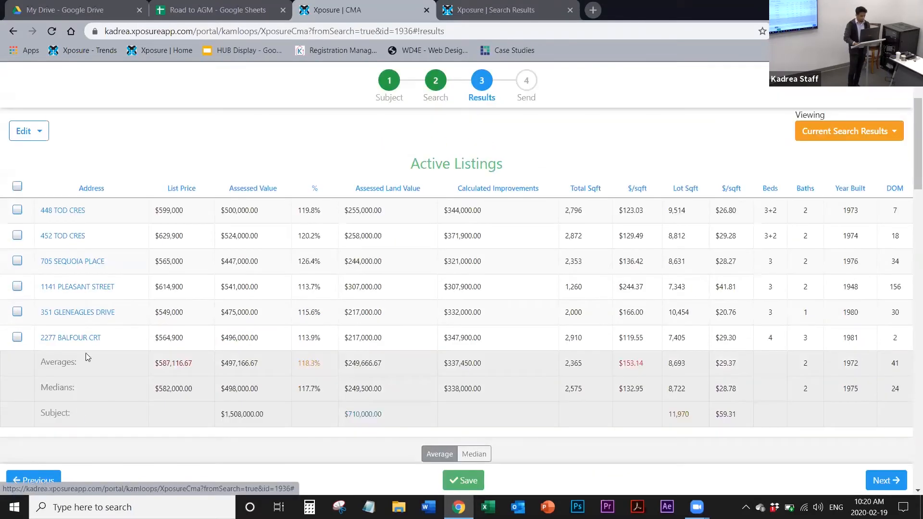
{"action": "left_click", "coordinate": [108, 347]}
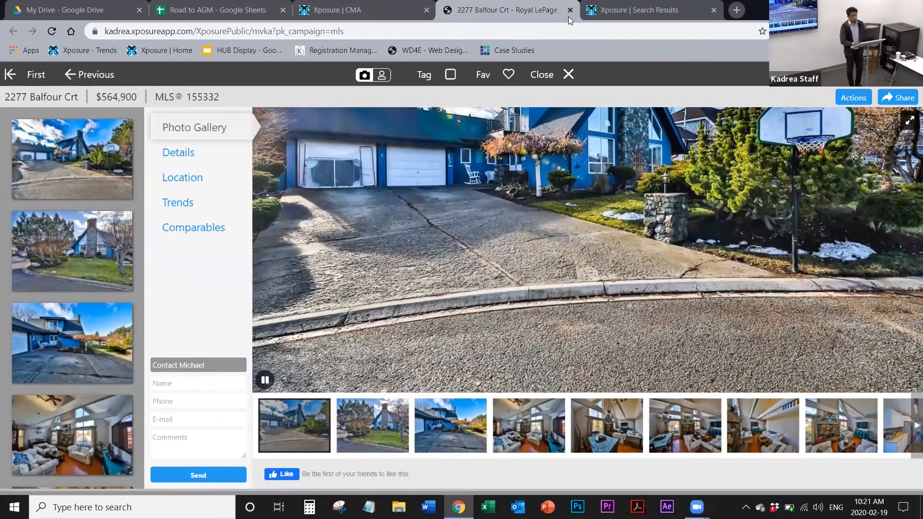
{"action": "left_click", "coordinate": [569, 16]}
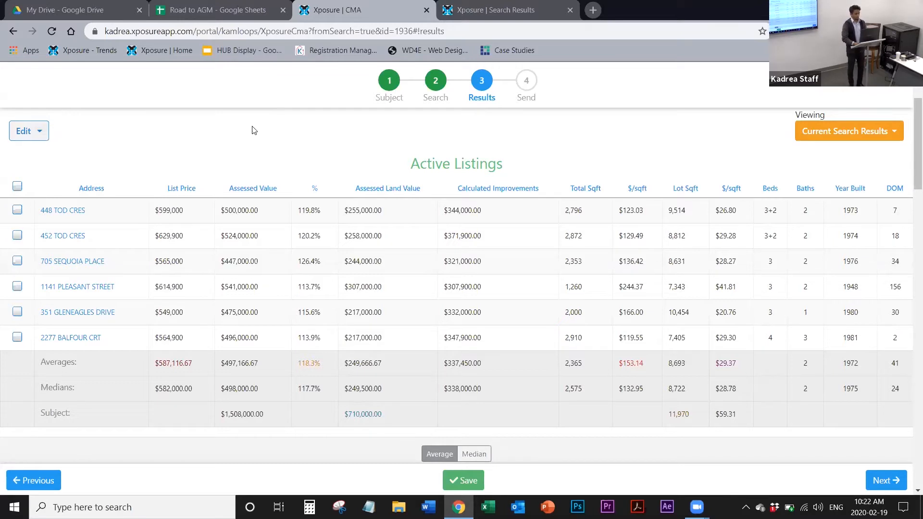
Step: Copy the two selected Aberdeen listings again from the search results and check them in the listing clipboard
{"action": "left_click", "coordinate": [481, 17]}
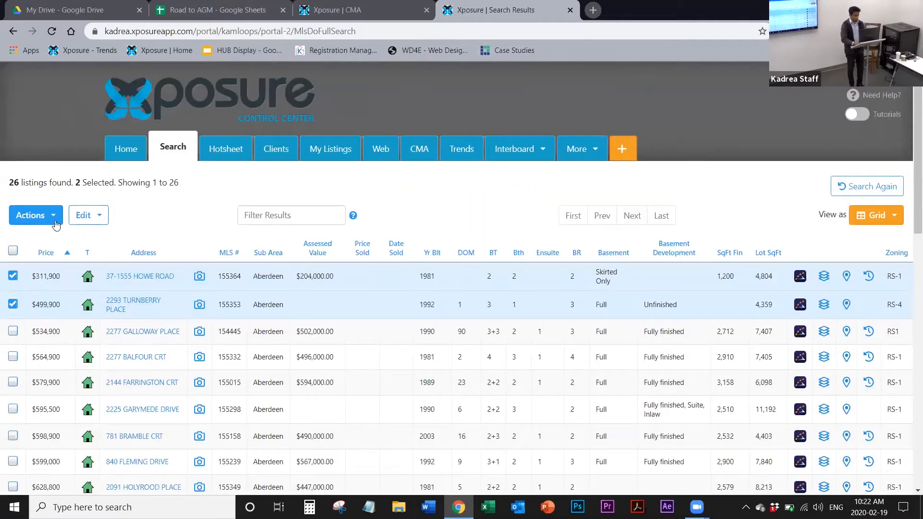
{"action": "left_click", "coordinate": [89, 218]}
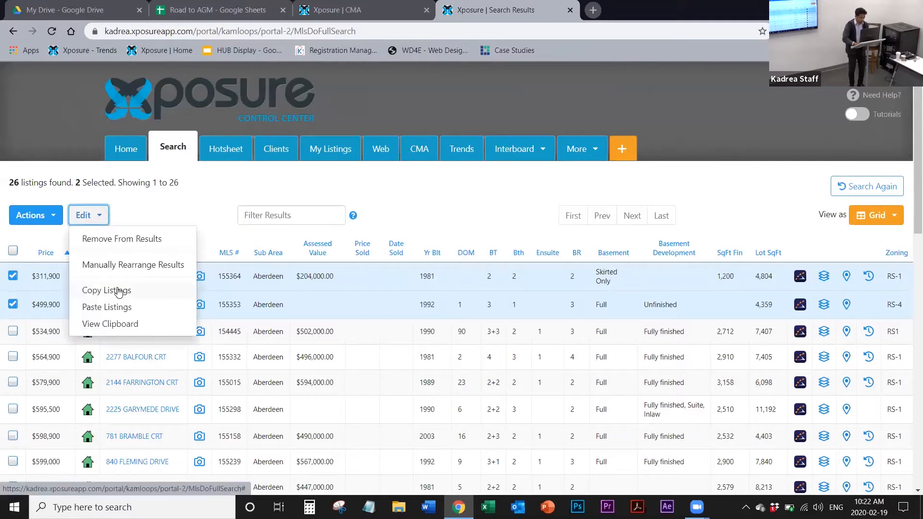
{"action": "left_click", "coordinate": [118, 291]}
{"action": "left_click", "coordinate": [99, 218]}
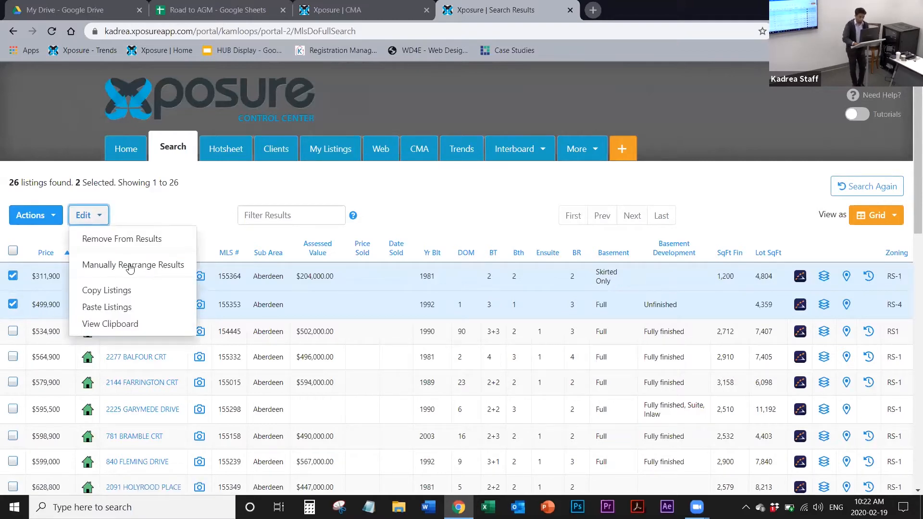
{"action": "left_click", "coordinate": [142, 331]}
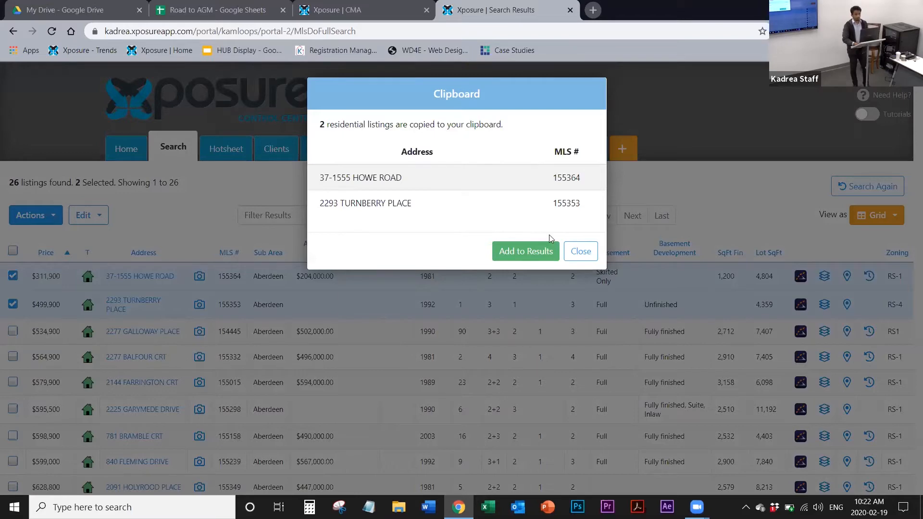
{"action": "left_click", "coordinate": [579, 252]}
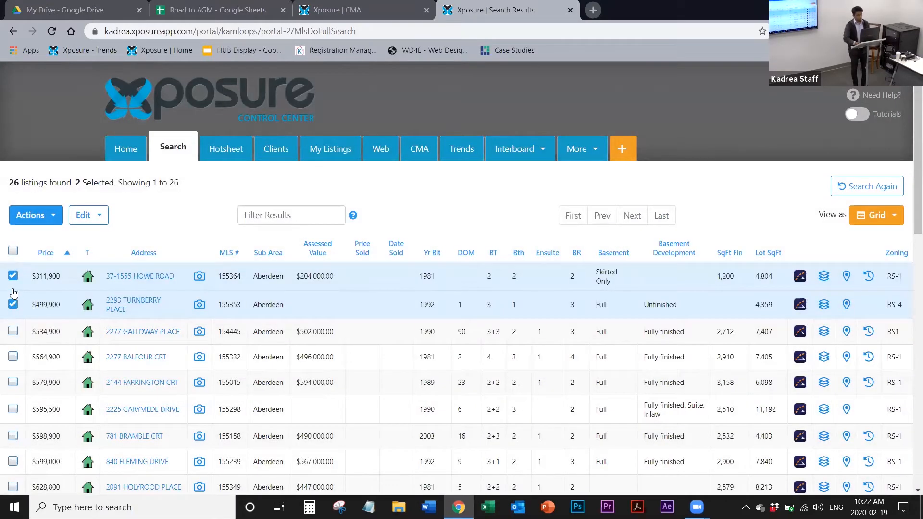
{"action": "left_click", "coordinate": [85, 217]}
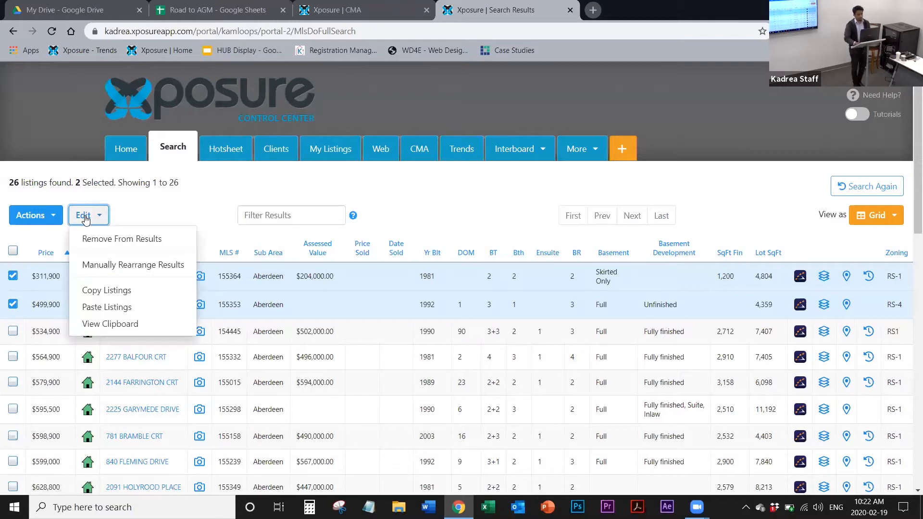
{"action": "left_click", "coordinate": [142, 325]}
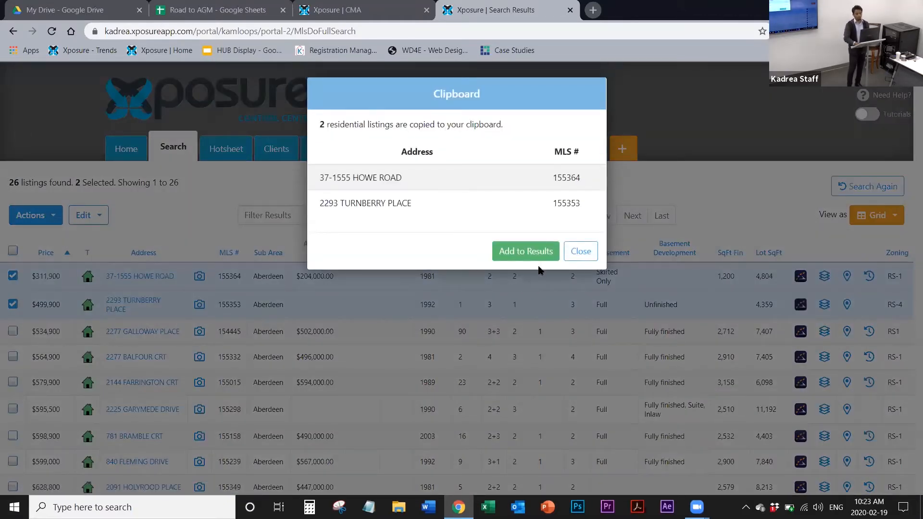
{"action": "left_click", "coordinate": [578, 252]}
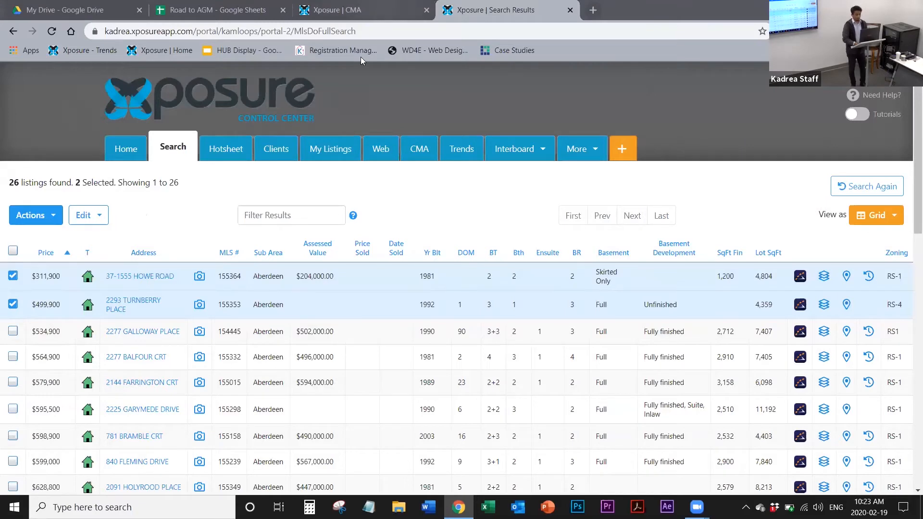
Step: Paste the two copied listings into the original CMA's results
{"action": "left_click", "coordinate": [370, 10]}
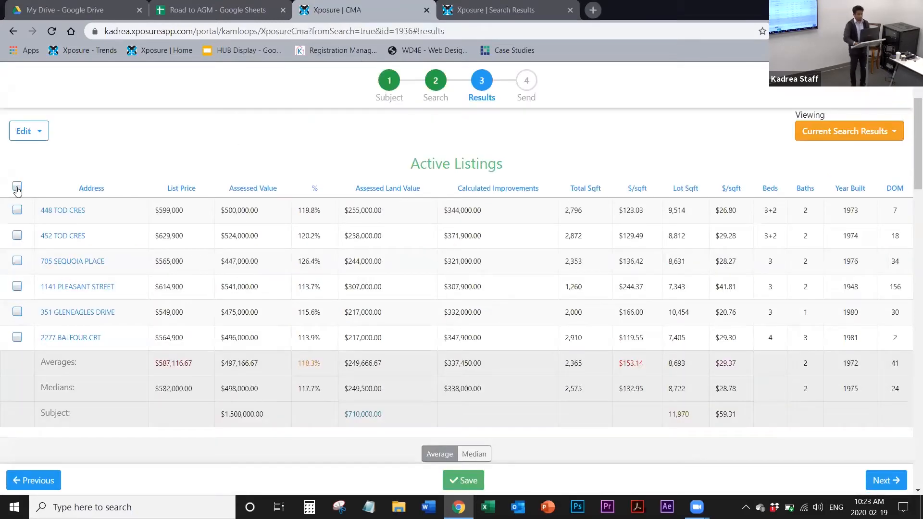
{"action": "left_click", "coordinate": [39, 134]}
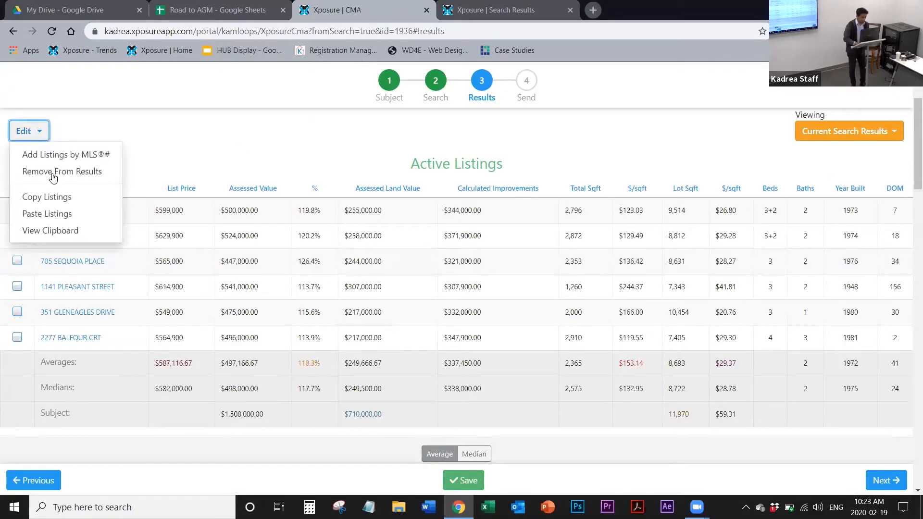
{"action": "left_click", "coordinate": [63, 213]}
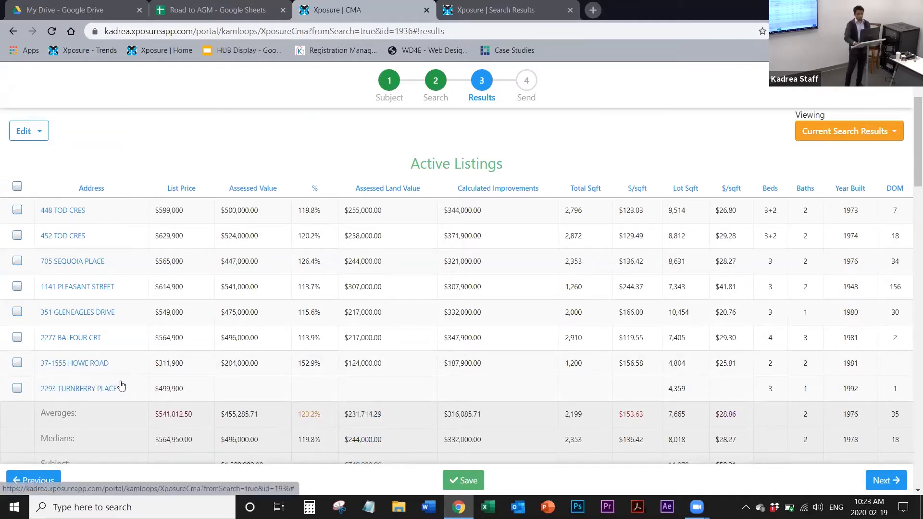
Step: Remove the pasted $499,900 listing from the CMA's Active Listings and confirm the removal
{"action": "left_click", "coordinate": [16, 389]}
{"action": "left_click", "coordinate": [38, 132]}
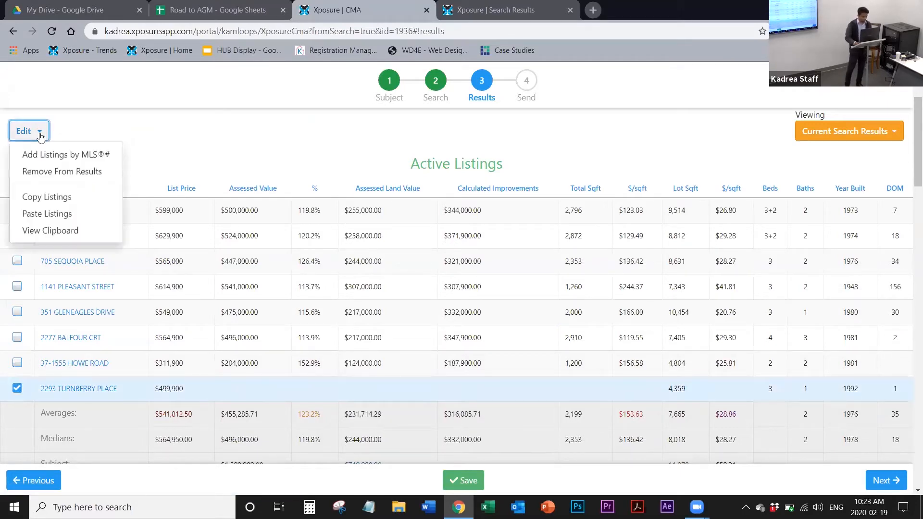
{"action": "left_click", "coordinate": [73, 172]}
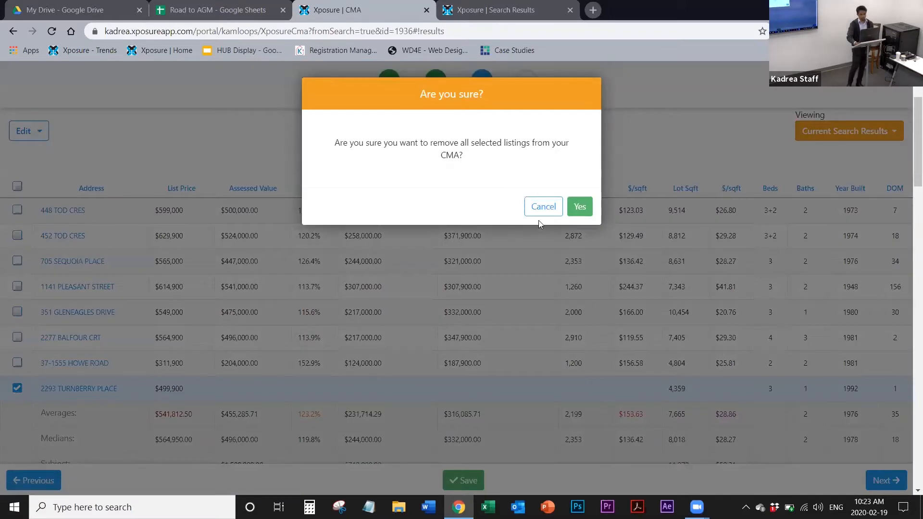
{"action": "left_click", "coordinate": [580, 207]}
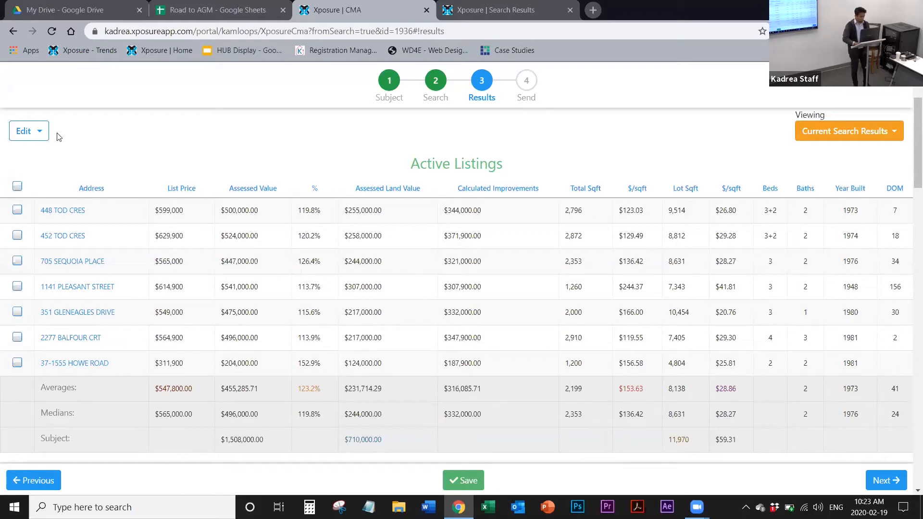
Step: Add the listing with MLS number 151121 to the CMA and check the Pending and Sold Listings tables
{"action": "left_click", "coordinate": [41, 138]}
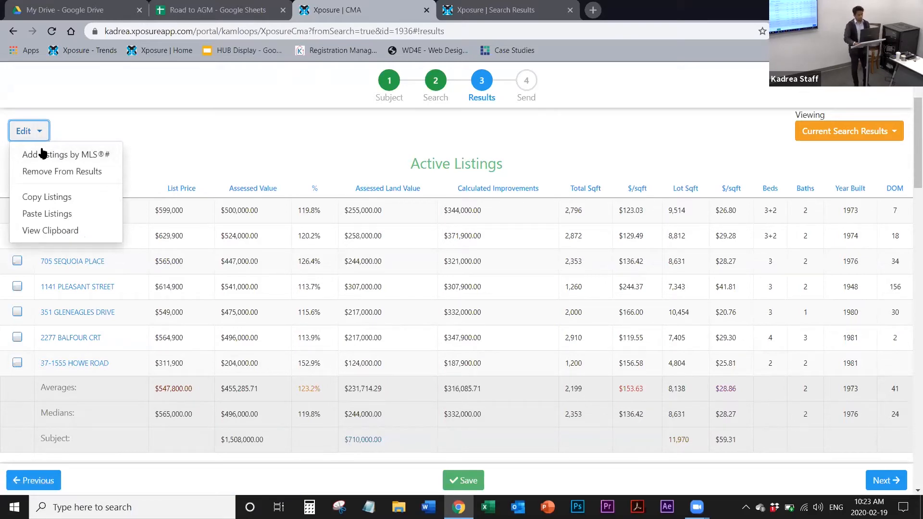
{"action": "left_click", "coordinate": [42, 154]}
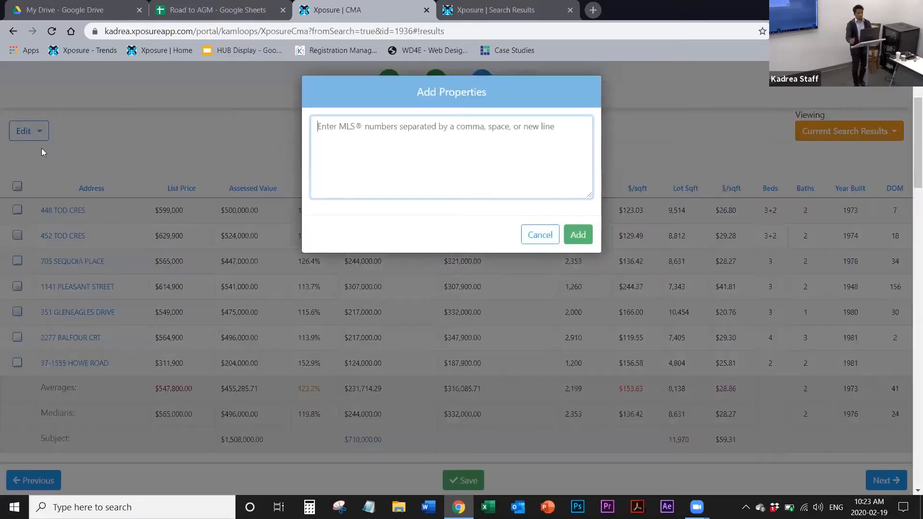
{"action": "type", "text": "151121"}
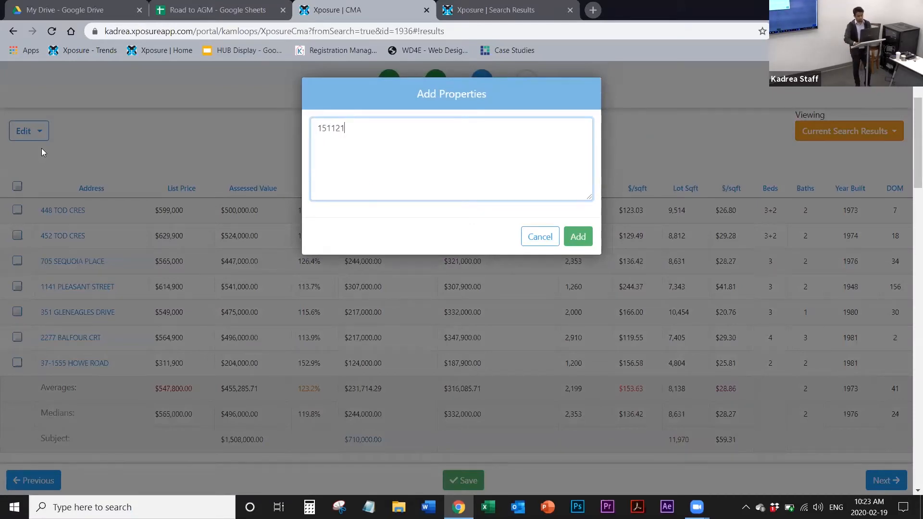
{"action": "left_click", "coordinate": [579, 237]}
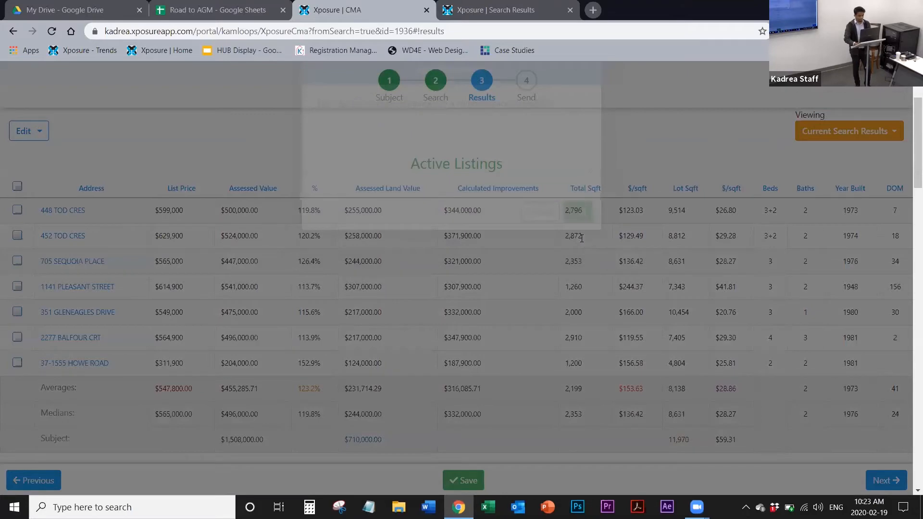
{"action": "scroll", "coordinate": [581, 239], "scroll_direction": "down", "scroll_amount": 8}
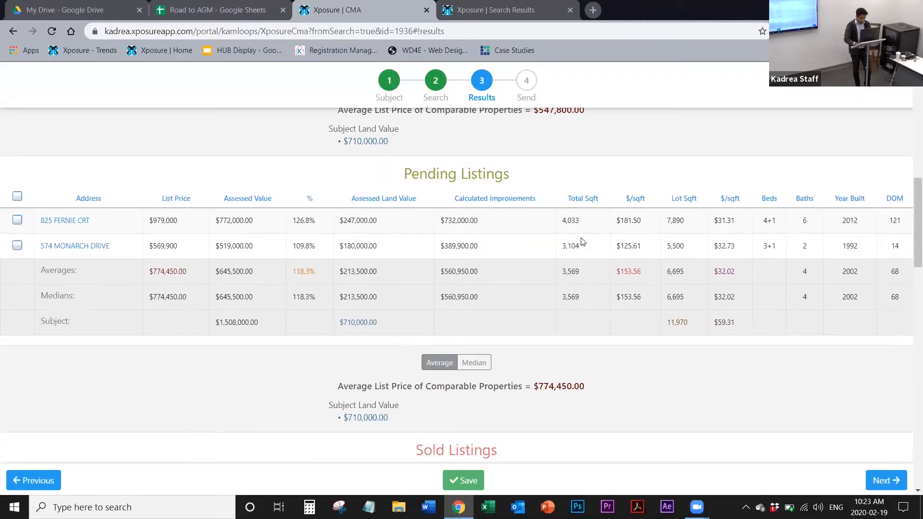
{"action": "scroll", "coordinate": [583, 241], "scroll_direction": "down", "scroll_amount": 5}
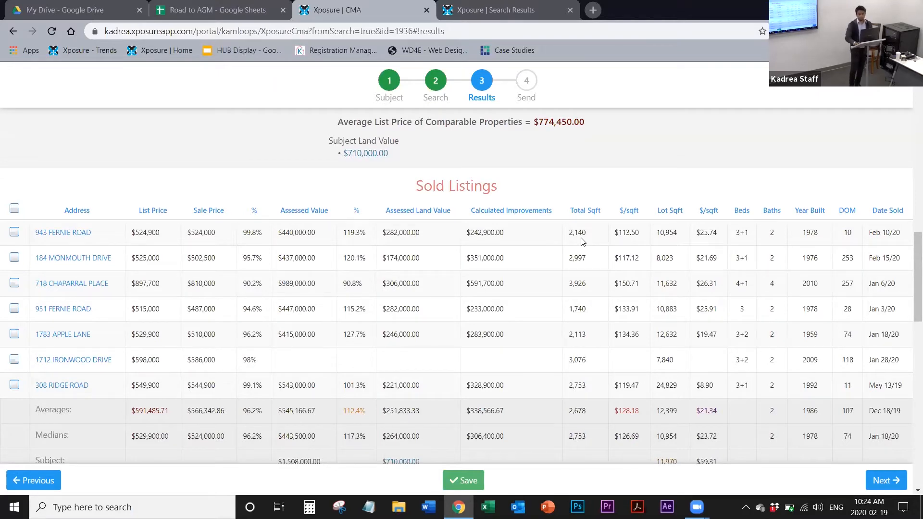
Step: Add the listing with MLS number 155080 to the CMA and check the Active Listings table
{"action": "scroll", "coordinate": [583, 241], "scroll_direction": "up", "scroll_amount": 12}
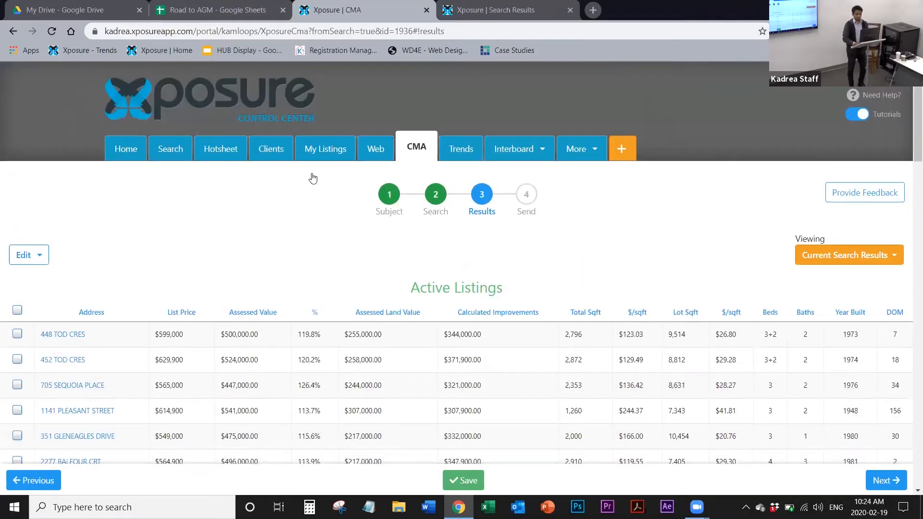
{"action": "left_click", "coordinate": [28, 256]}
{"action": "left_click", "coordinate": [80, 278]}
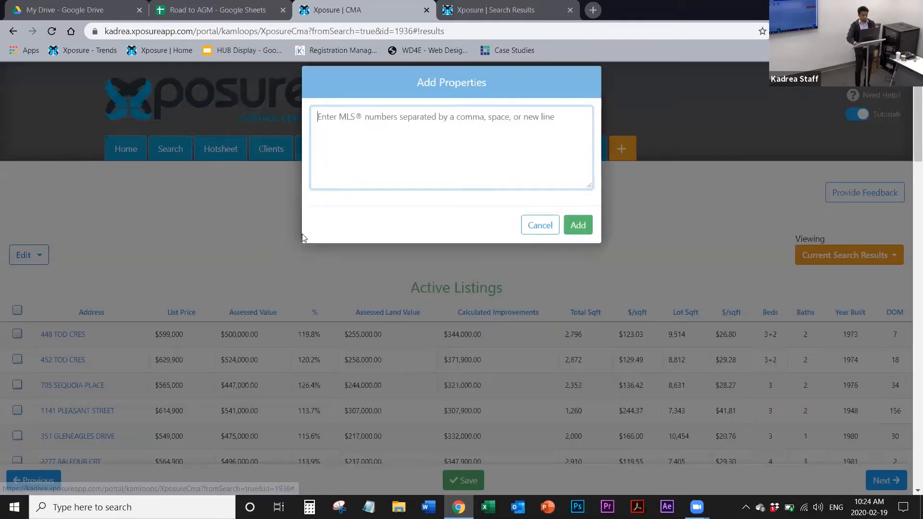
{"action": "type", "text": "155"}
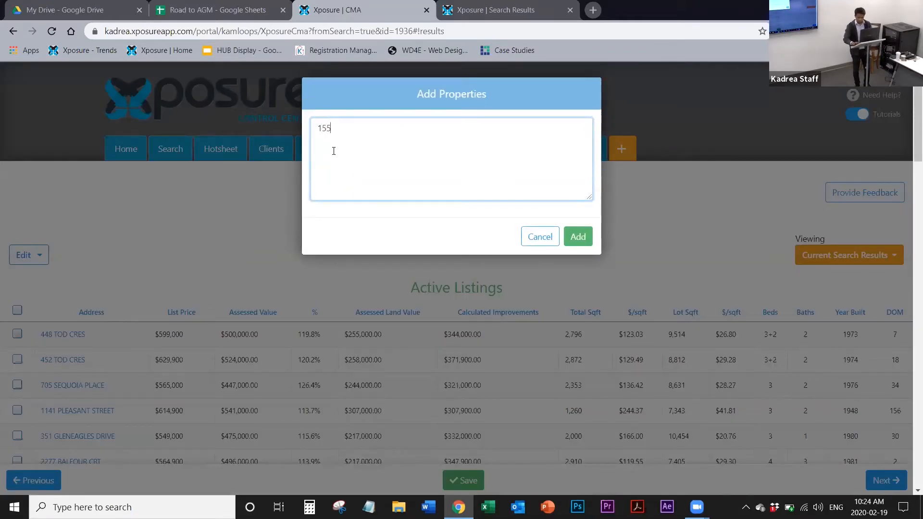
{"action": "type", "text": "080"}
{"action": "left_click", "coordinate": [581, 238]}
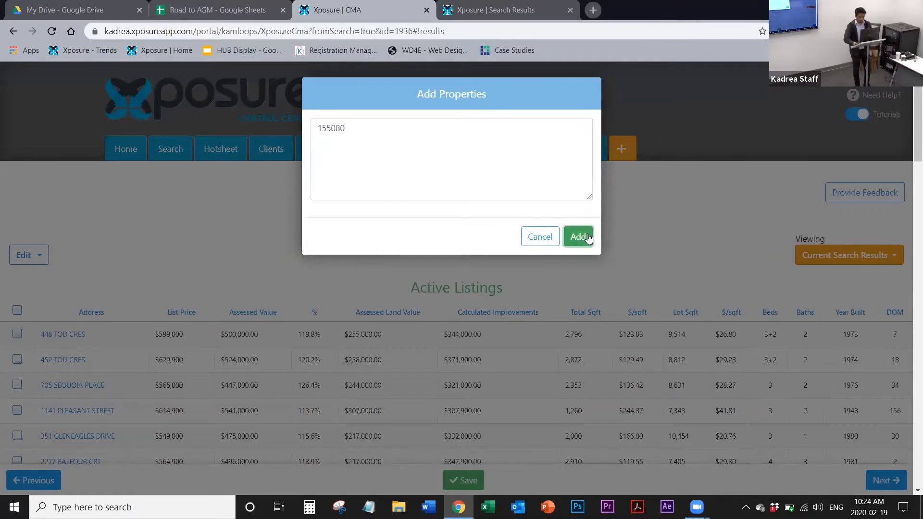
{"action": "scroll", "coordinate": [589, 237], "scroll_direction": "down", "scroll_amount": 3}
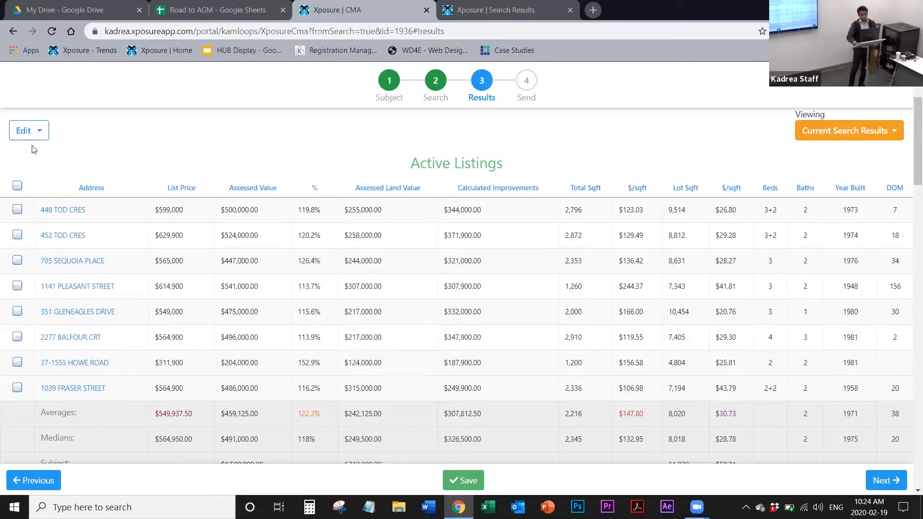
{"action": "left_click", "coordinate": [28, 133]}
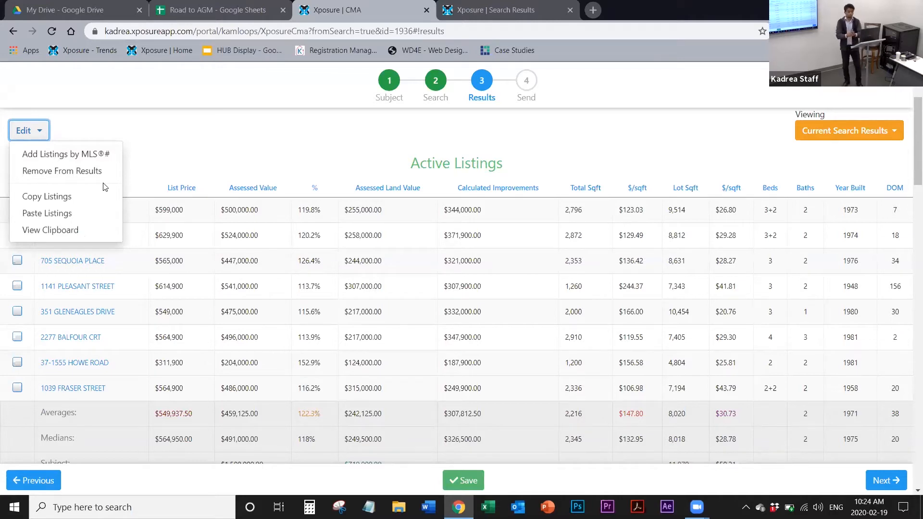
{"action": "left_click", "coordinate": [206, 148]}
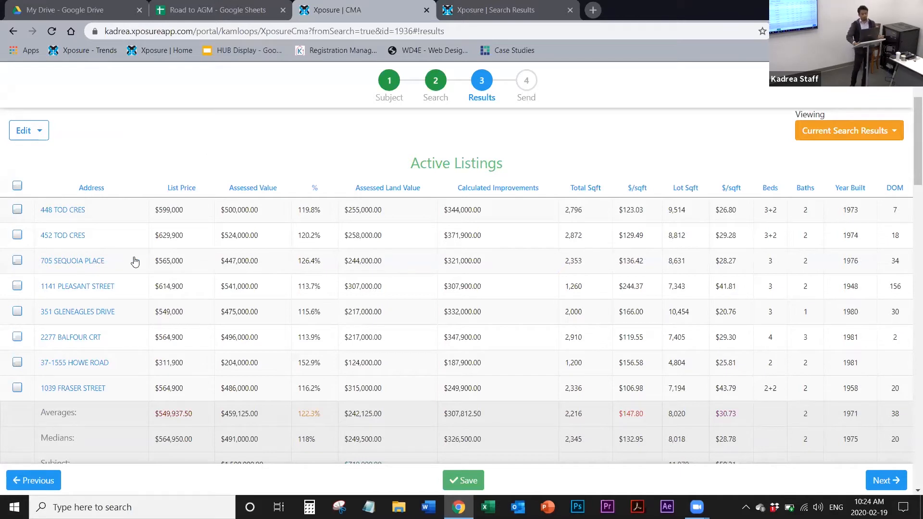
{"action": "left_click", "coordinate": [43, 139]}
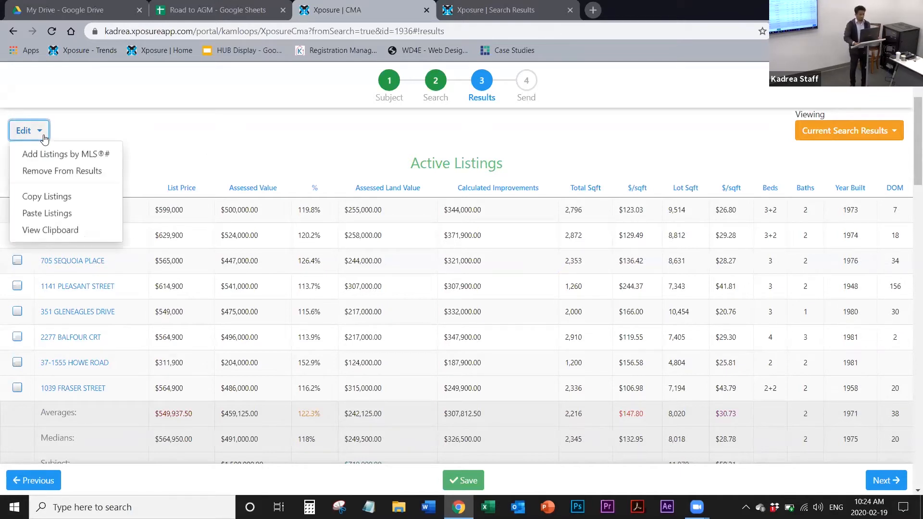
{"action": "left_click", "coordinate": [201, 147]}
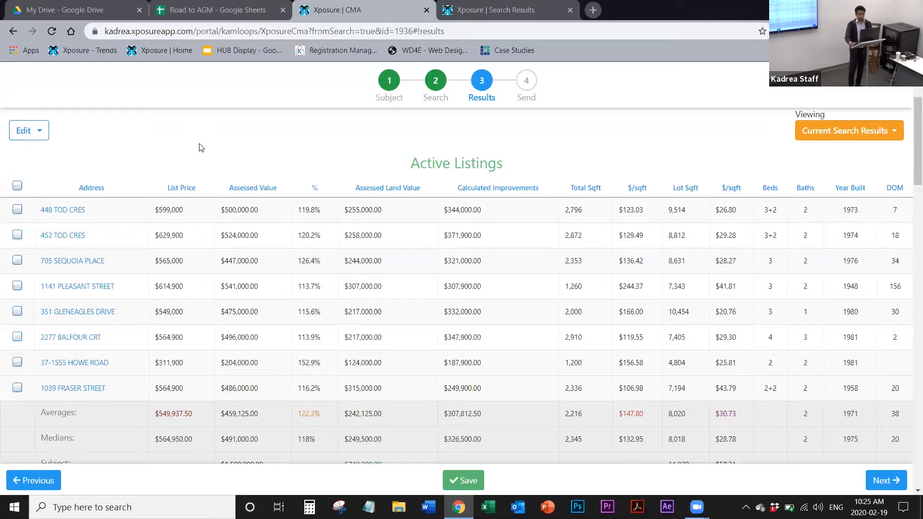
{"action": "scroll", "coordinate": [200, 147], "scroll_direction": "up", "scroll_amount": 3}
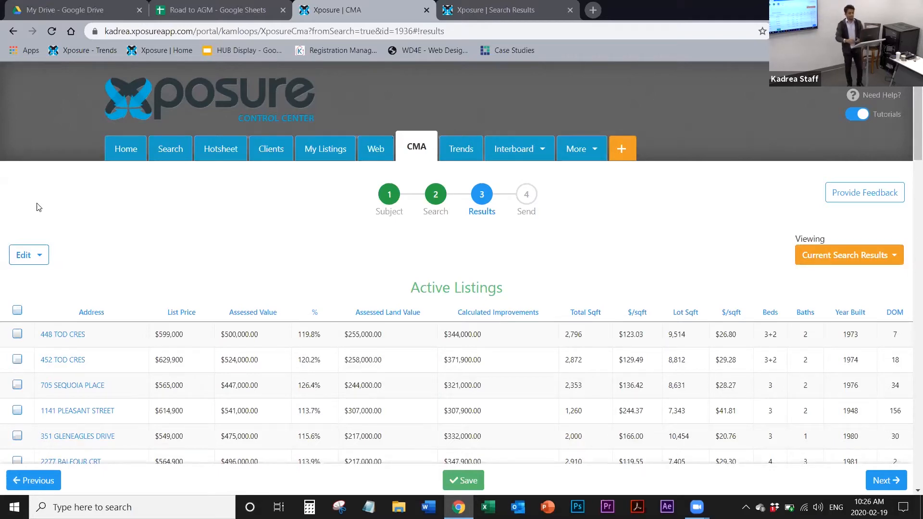
Step: Remove the $598,000 listing from the CMA's Sold Listings and confirm the removal
{"action": "scroll", "coordinate": [38, 207], "scroll_direction": "down", "scroll_amount": 15}
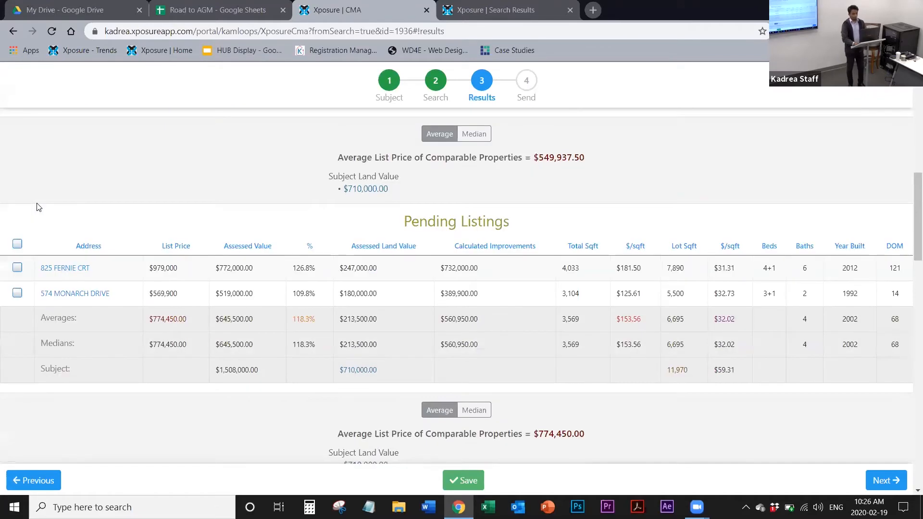
{"action": "scroll", "coordinate": [38, 207], "scroll_direction": "down", "scroll_amount": 4}
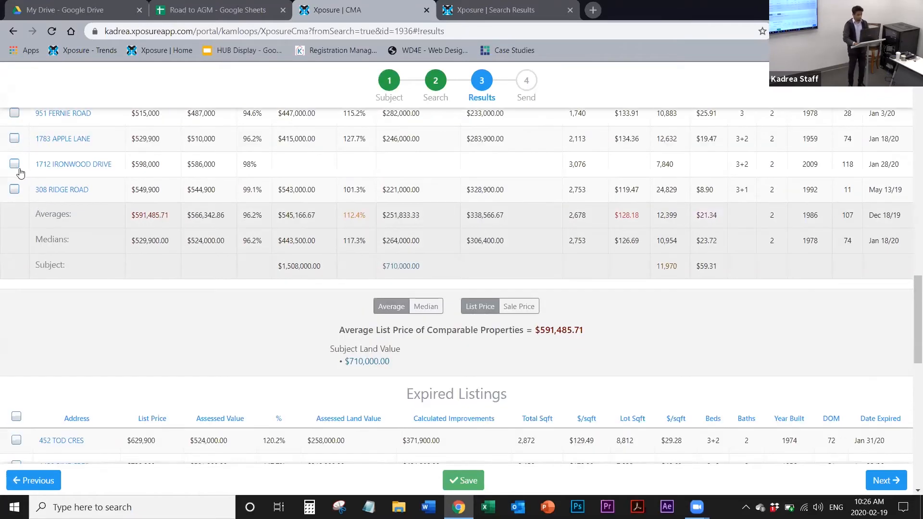
{"action": "left_click", "coordinate": [14, 164]}
{"action": "scroll", "coordinate": [11, 168], "scroll_direction": "up", "scroll_amount": 10}
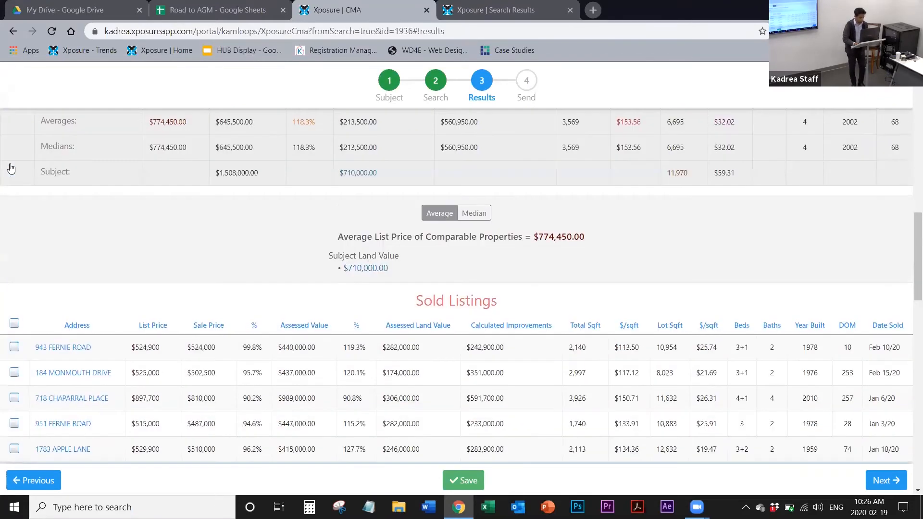
{"action": "scroll", "coordinate": [11, 167], "scroll_direction": "up", "scroll_amount": 4}
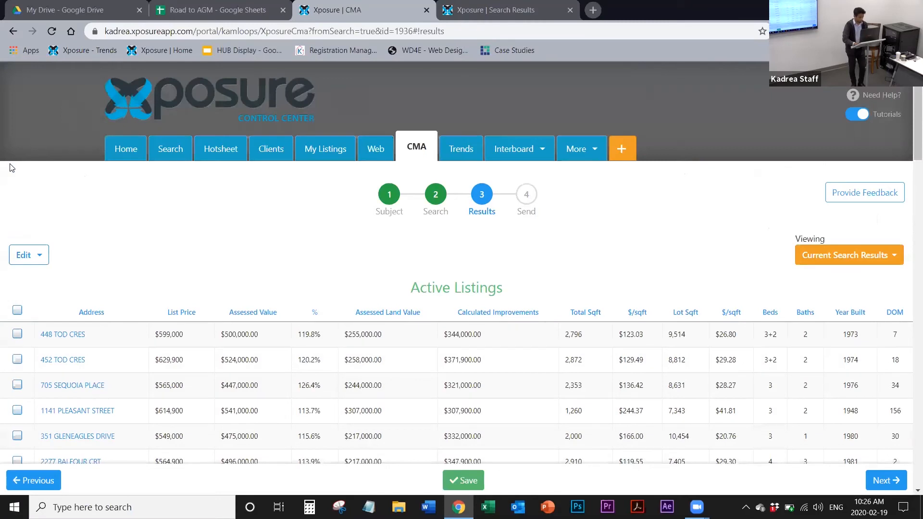
{"action": "left_click", "coordinate": [36, 257]}
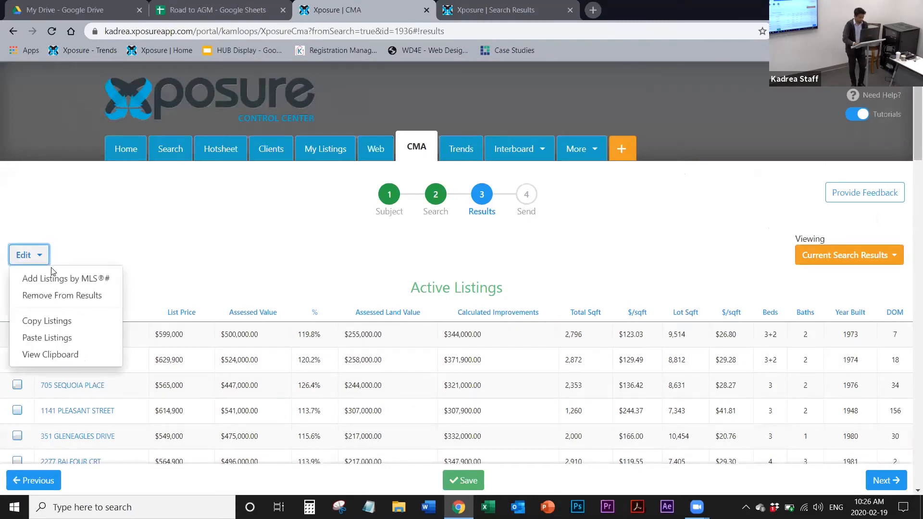
{"action": "left_click", "coordinate": [63, 296]}
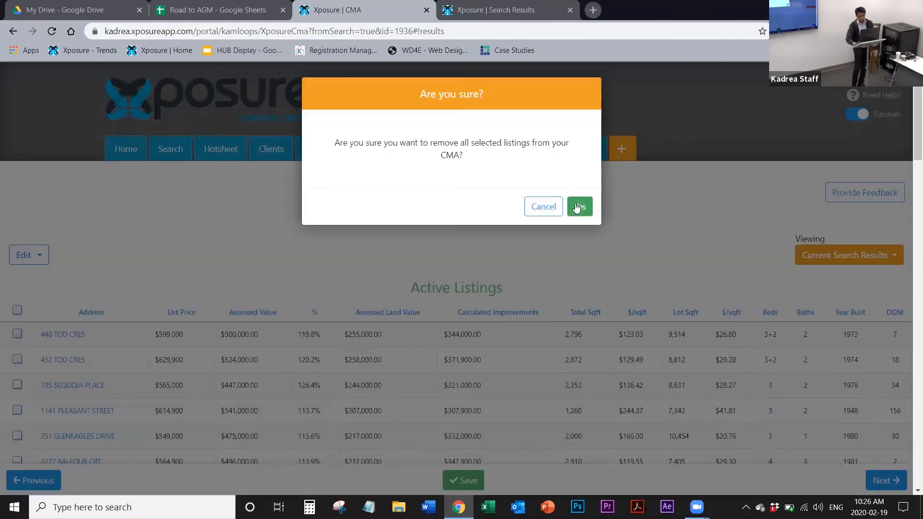
{"action": "left_click", "coordinate": [579, 207]}
Step: Review the Sold and Expired Listings tables and the Summary of average list prices by listing status
{"action": "scroll", "coordinate": [576, 204], "scroll_direction": "down", "scroll_amount": 6}
{"action": "scroll", "coordinate": [576, 203], "scroll_direction": "down", "scroll_amount": 10}
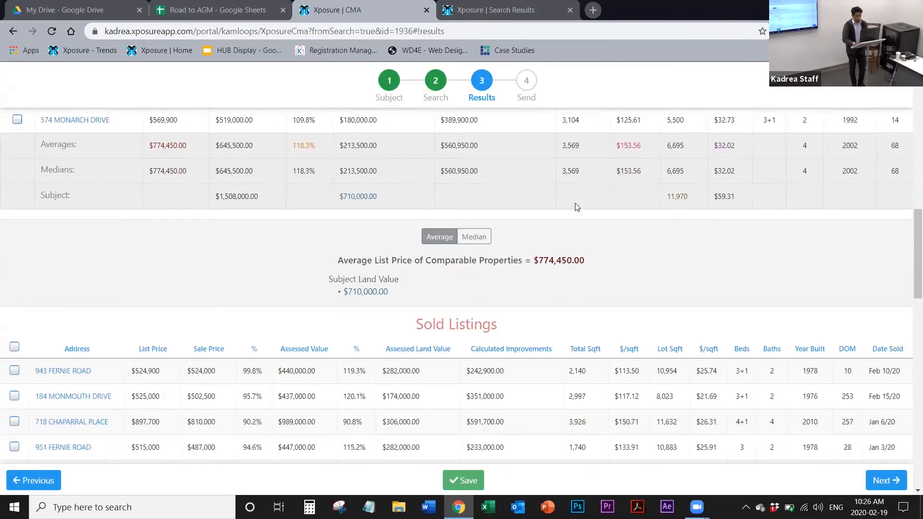
{"action": "scroll", "coordinate": [576, 207], "scroll_direction": "down", "scroll_amount": 8}
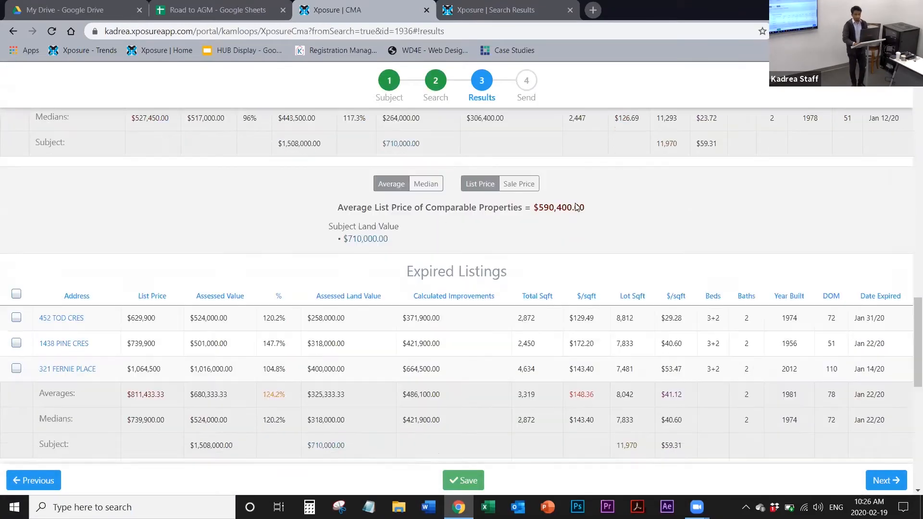
{"action": "scroll", "coordinate": [576, 202], "scroll_direction": "up", "scroll_amount": 3}
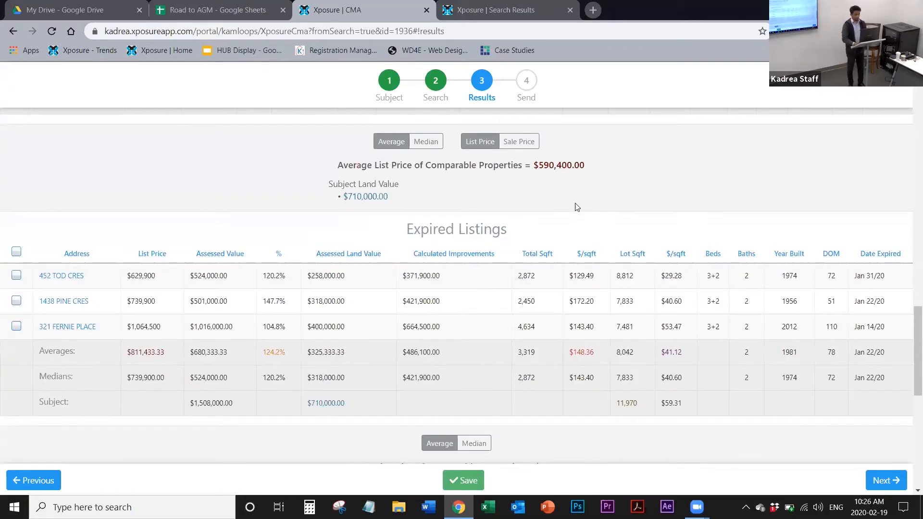
{"action": "scroll", "coordinate": [576, 202], "scroll_direction": "down", "scroll_amount": 5}
{"action": "scroll", "coordinate": [577, 207], "scroll_direction": "down", "scroll_amount": 1}
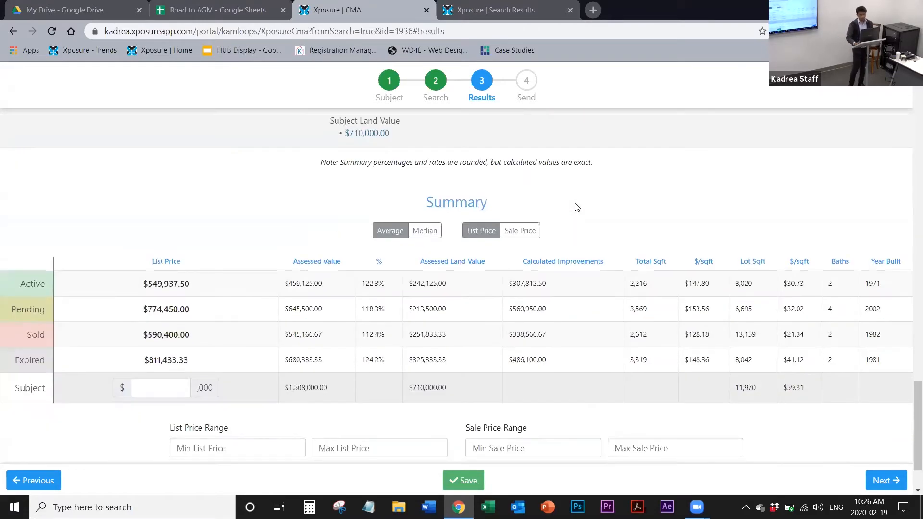
{"action": "scroll", "coordinate": [577, 207], "scroll_direction": "down", "scroll_amount": 2}
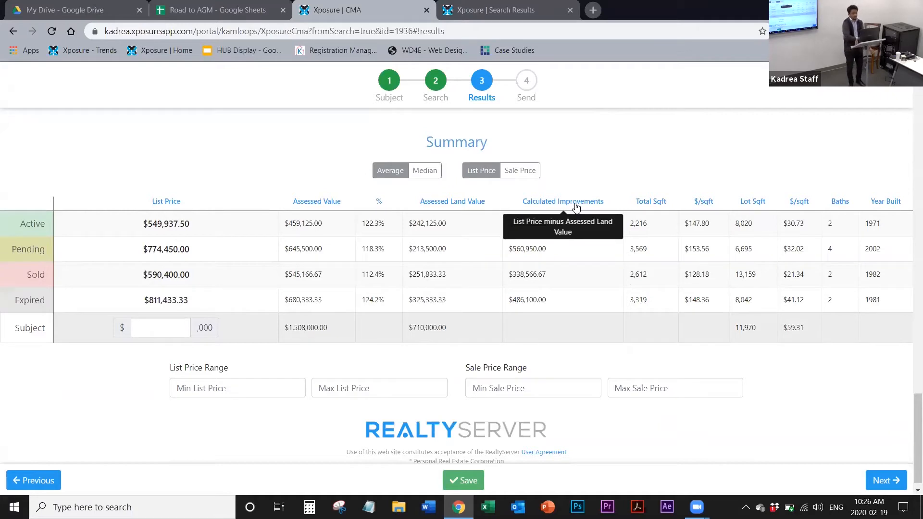
{"action": "scroll", "coordinate": [576, 207], "scroll_direction": "up", "scroll_amount": 5}
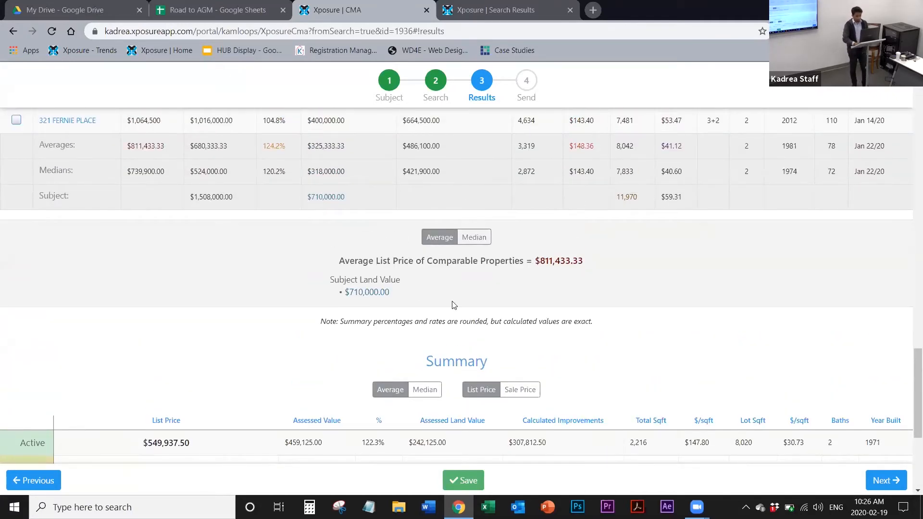
{"action": "scroll", "coordinate": [452, 308], "scroll_direction": "down", "scroll_amount": 4}
{"action": "scroll", "coordinate": [464, 319], "scroll_direction": "up", "scroll_amount": 10}
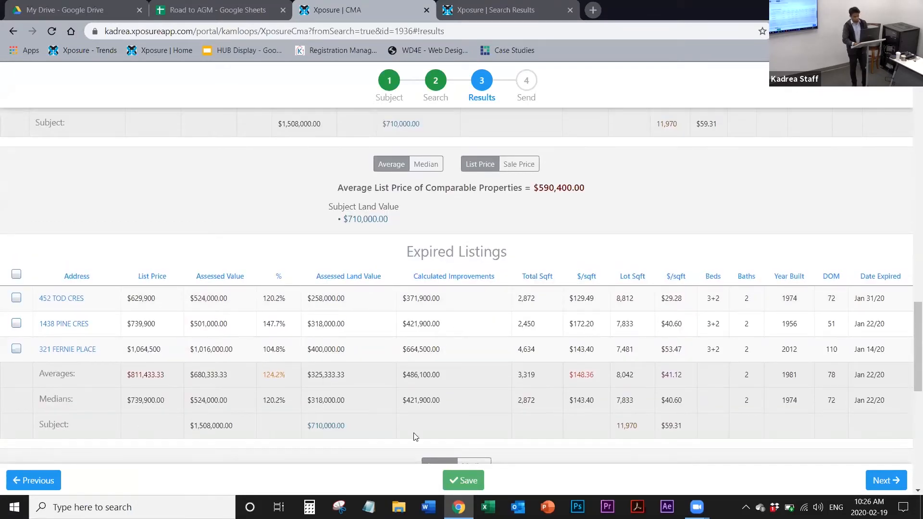
Step: Highlight the Subject row under Expired Listings and compare the subject's values across the listing tables and the Summary
{"action": "left_click_drag", "start_coordinate": [442, 434], "coordinate": [188, 430]}
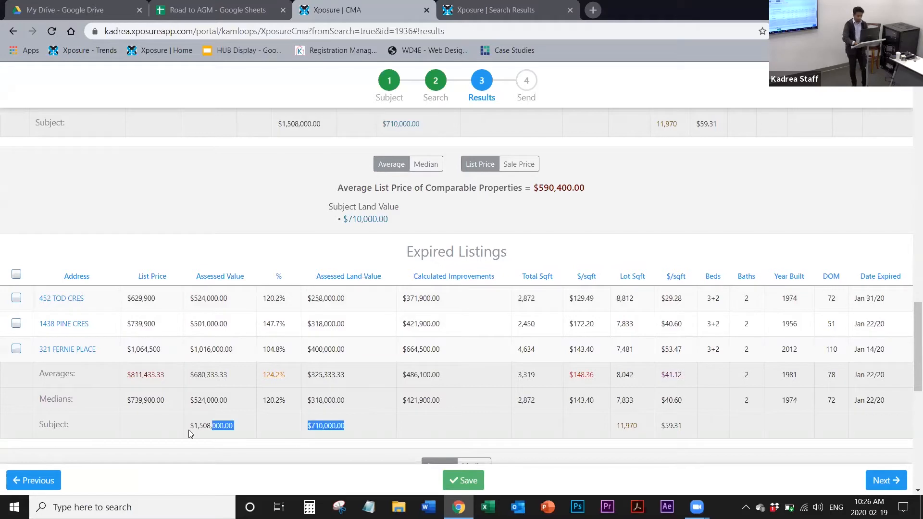
{"action": "left_click_drag", "start_coordinate": [49, 422], "coordinate": [28, 428]}
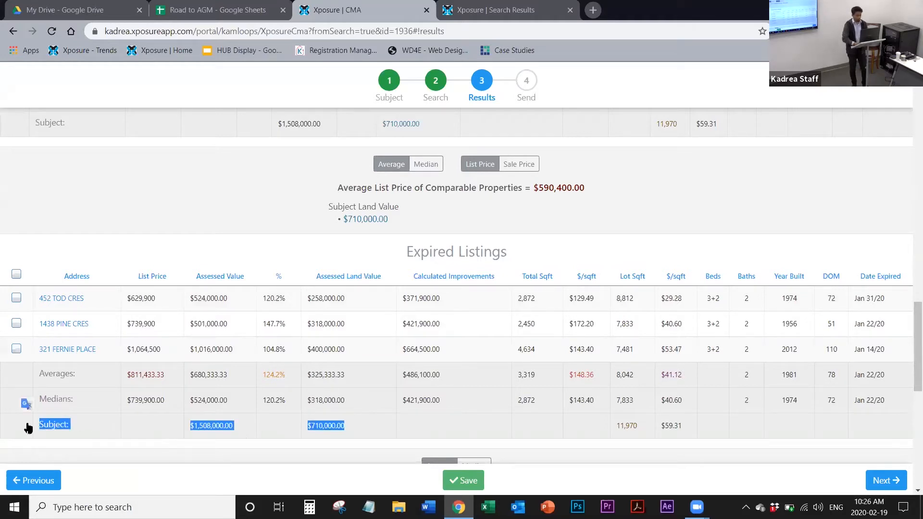
{"action": "scroll", "coordinate": [27, 427], "scroll_direction": "down", "scroll_amount": 8}
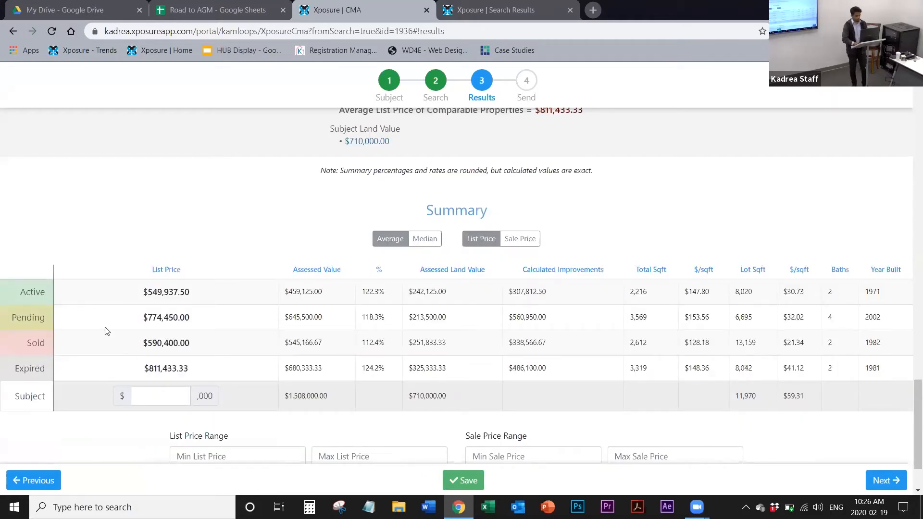
{"action": "scroll", "coordinate": [220, 343], "scroll_direction": "up", "scroll_amount": 4}
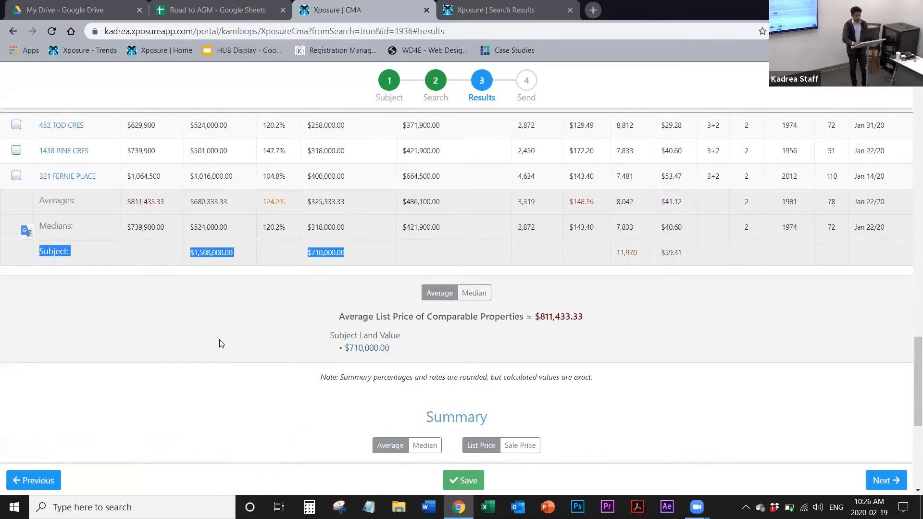
{"action": "left_click", "coordinate": [220, 343]}
{"action": "scroll", "coordinate": [220, 344], "scroll_direction": "up", "scroll_amount": 1}
{"action": "scroll", "coordinate": [220, 344], "scroll_direction": "up", "scroll_amount": 15}
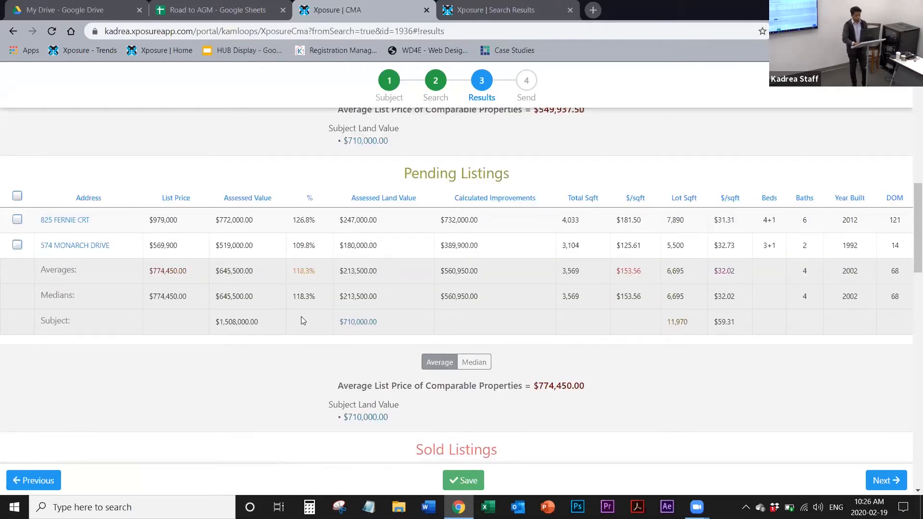
{"action": "scroll", "coordinate": [290, 345], "scroll_direction": "down", "scroll_amount": 15}
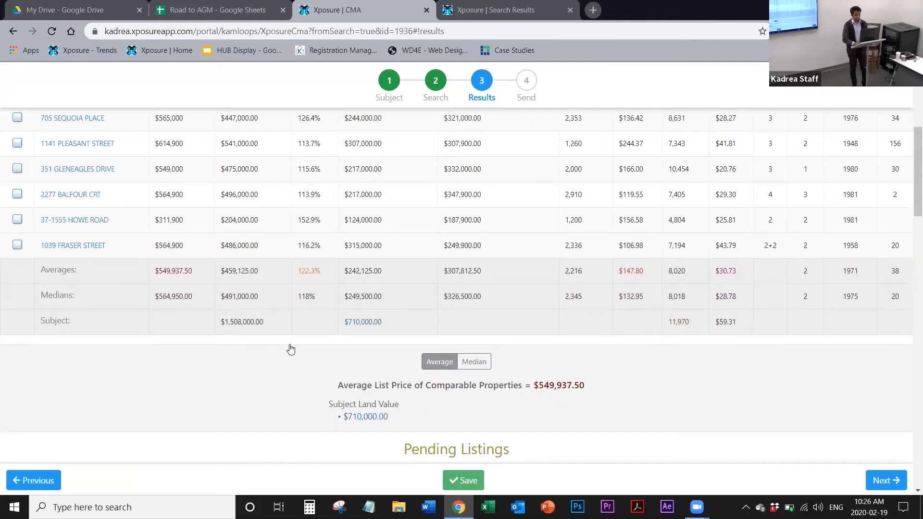
{"action": "scroll", "coordinate": [290, 348], "scroll_direction": "down", "scroll_amount": 6}
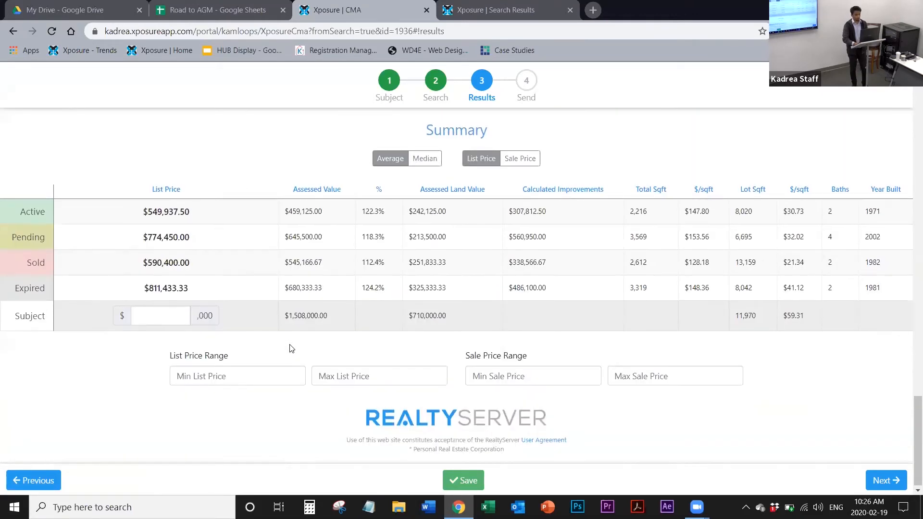
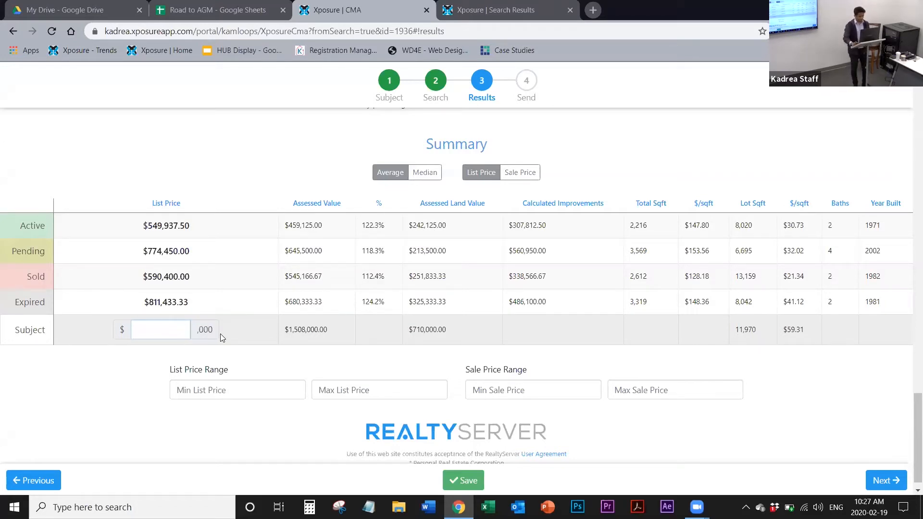
Step: Set the subject's list price to $800,000 in the Summary and enter 750 and 900 as the list price range
{"action": "type", "text": "8000"}
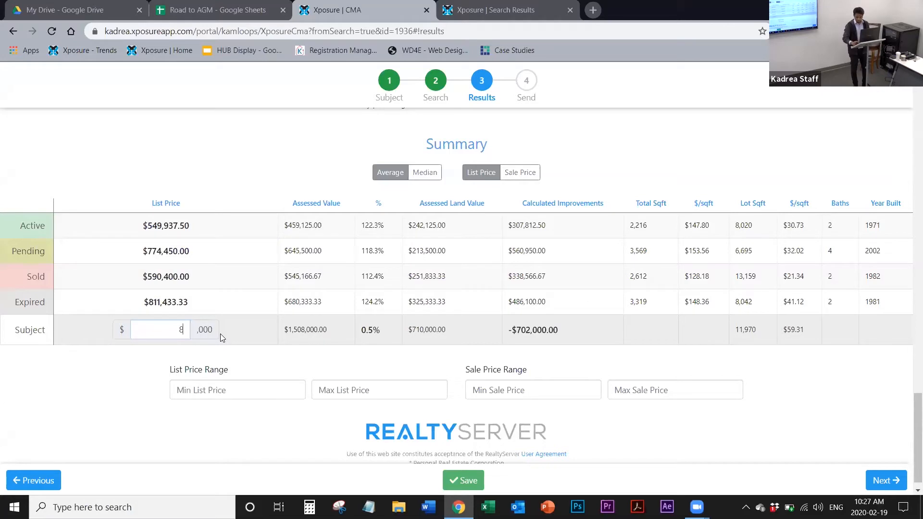
{"action": "key", "text": "BackSpace"}
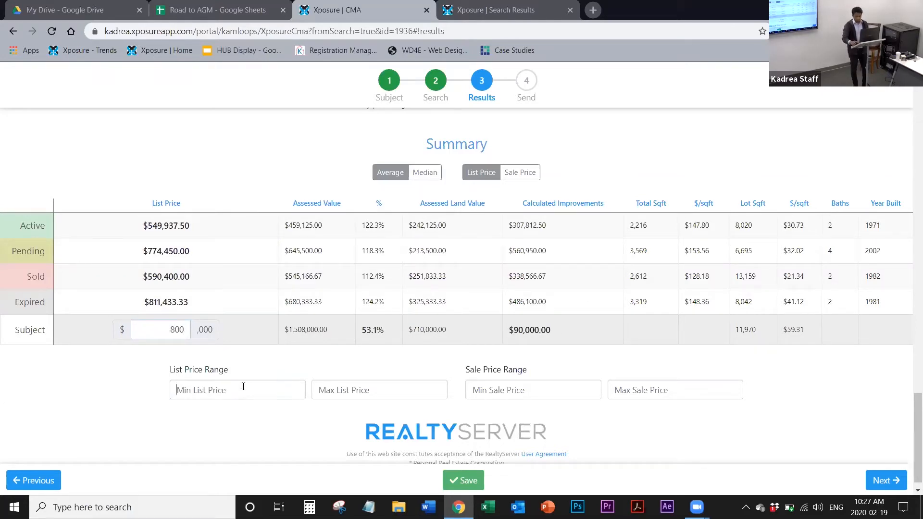
{"action": "type", "text": "750"}
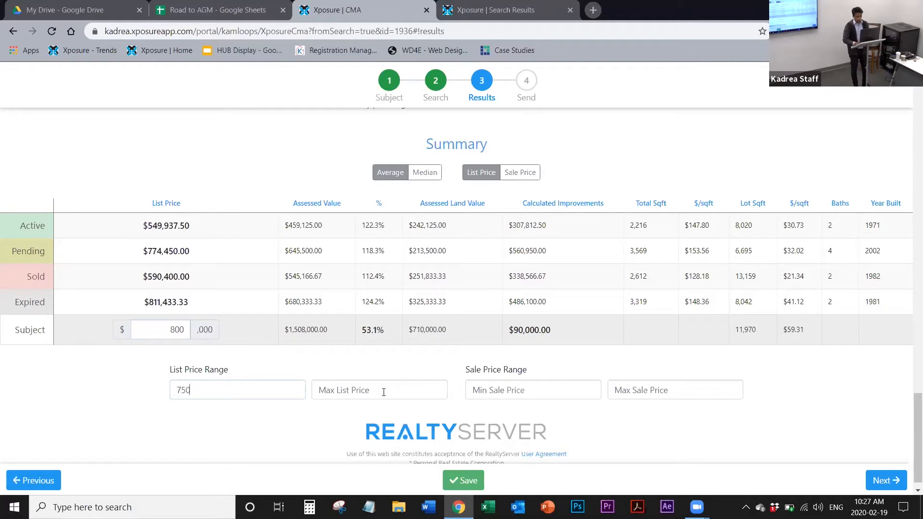
{"action": "left_click", "coordinate": [384, 392]}
{"action": "type", "text": "900"}
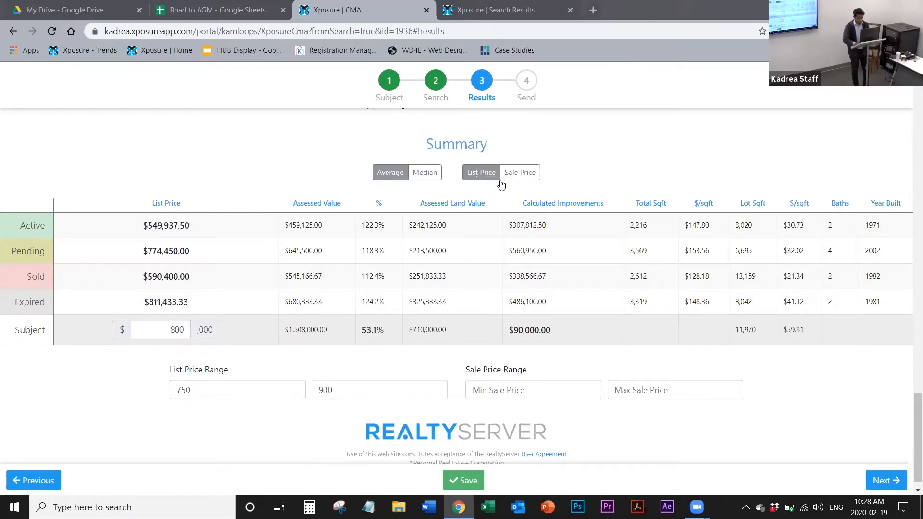
Step: Check the Sold and Expired Listings tables, and correct the list price range to 750000 minimum and 900000 maximum
{"action": "scroll", "coordinate": [643, 247], "scroll_direction": "up", "scroll_amount": 4}
{"action": "scroll", "coordinate": [643, 248], "scroll_direction": "up", "scroll_amount": 10}
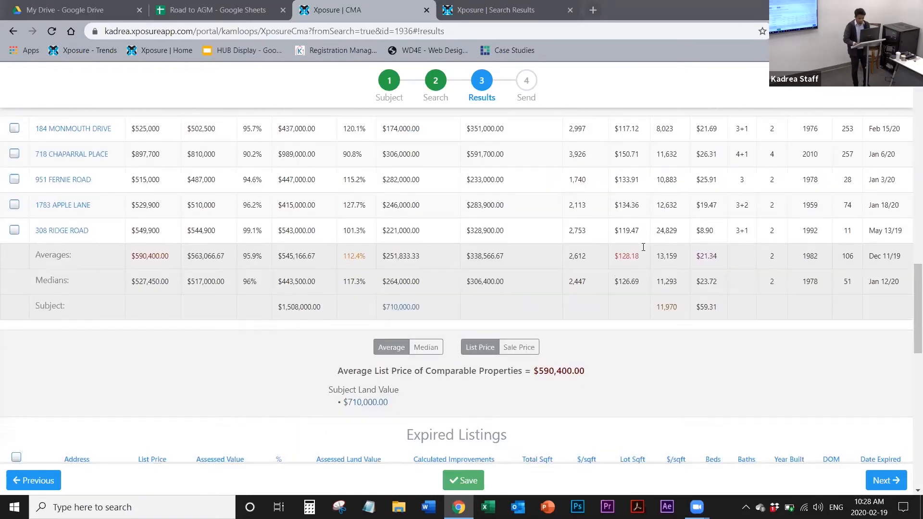
{"action": "scroll", "coordinate": [643, 247], "scroll_direction": "down", "scroll_amount": 3}
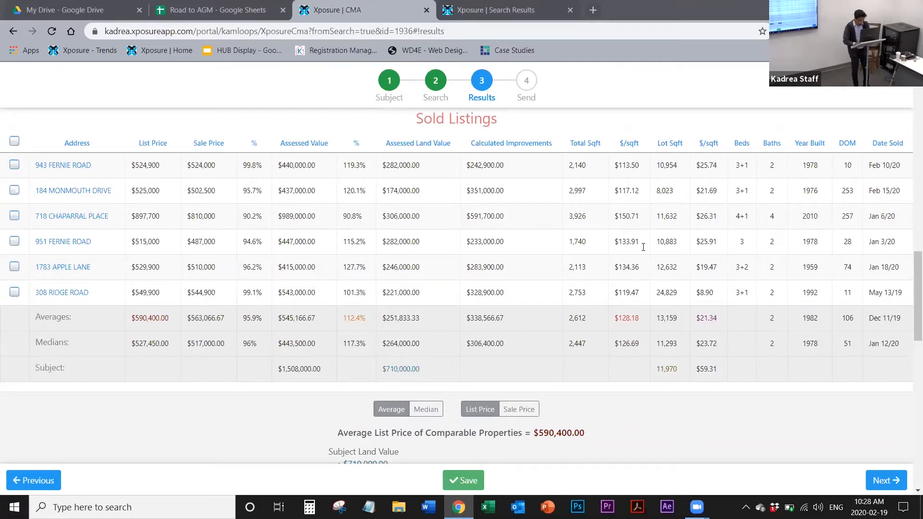
{"action": "scroll", "coordinate": [643, 247], "scroll_direction": "down", "scroll_amount": 8}
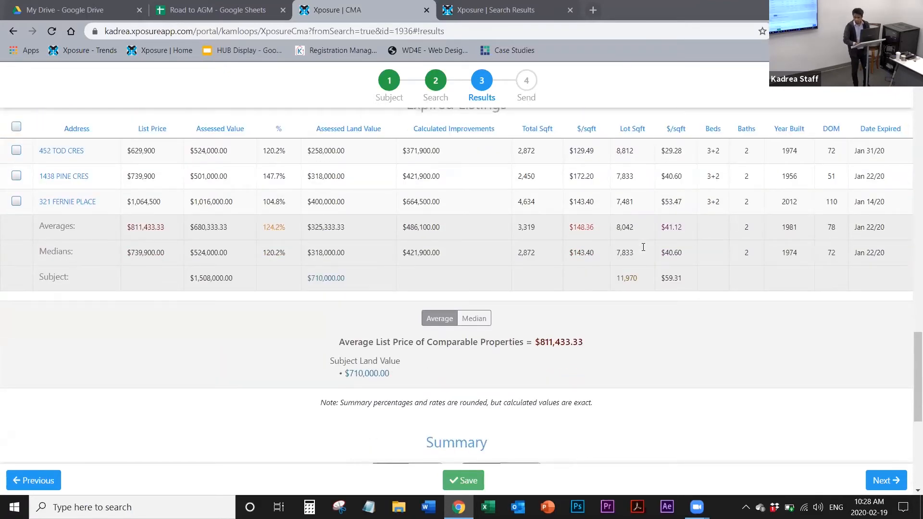
{"action": "scroll", "coordinate": [644, 247], "scroll_direction": "down", "scroll_amount": 5}
{"action": "scroll", "coordinate": [643, 247], "scroll_direction": "down", "scroll_amount": 2}
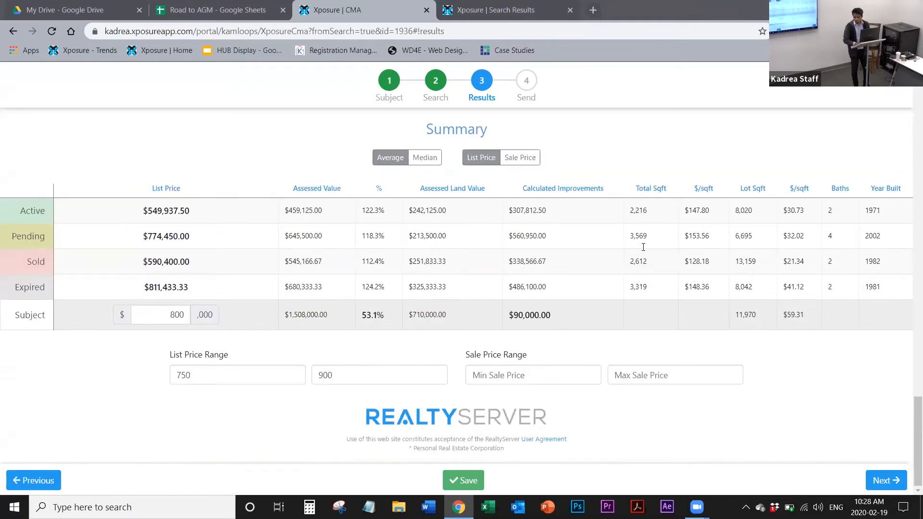
{"action": "left_click", "coordinate": [252, 378]}
{"action": "type", "text": "000"}
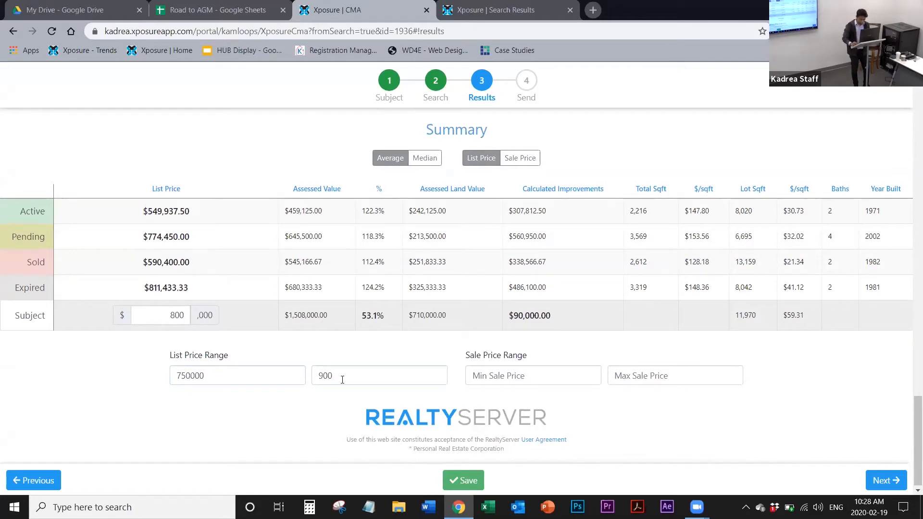
{"action": "type", "text": "000"}
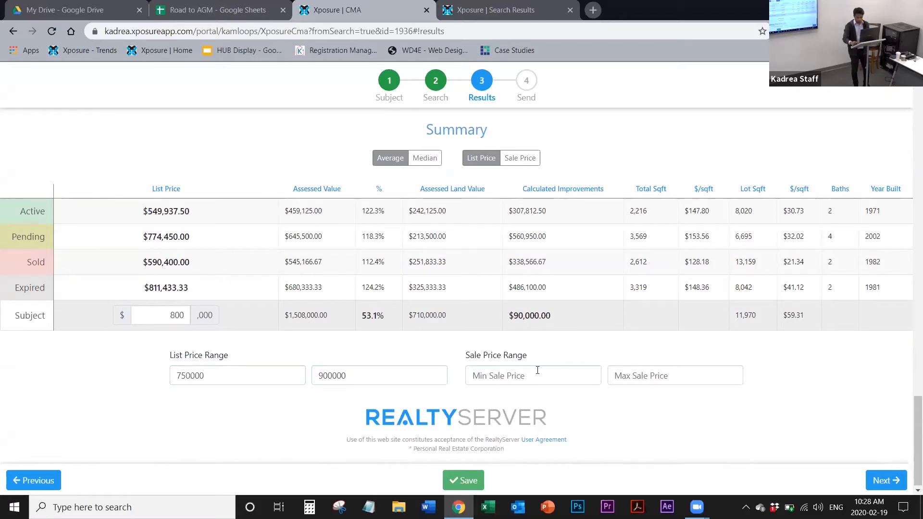
{"action": "type", "text": "80000"}
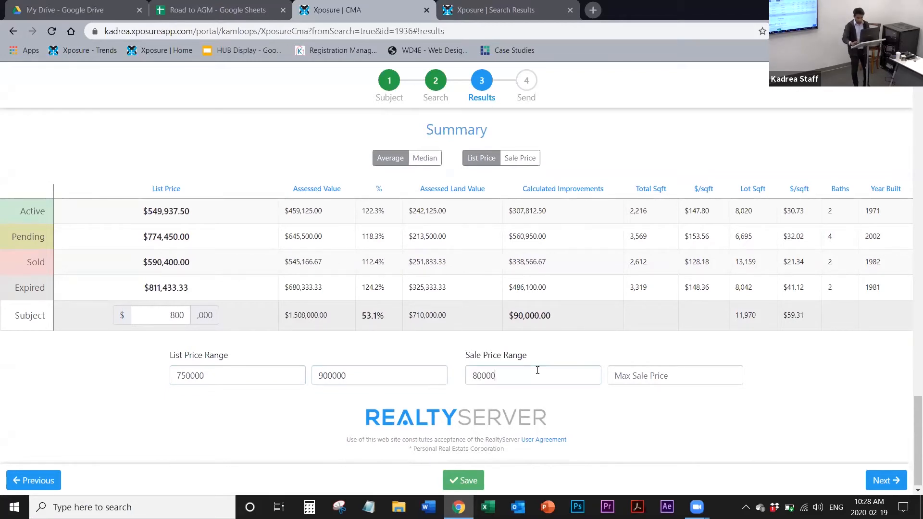
{"action": "type", "text": "0"}
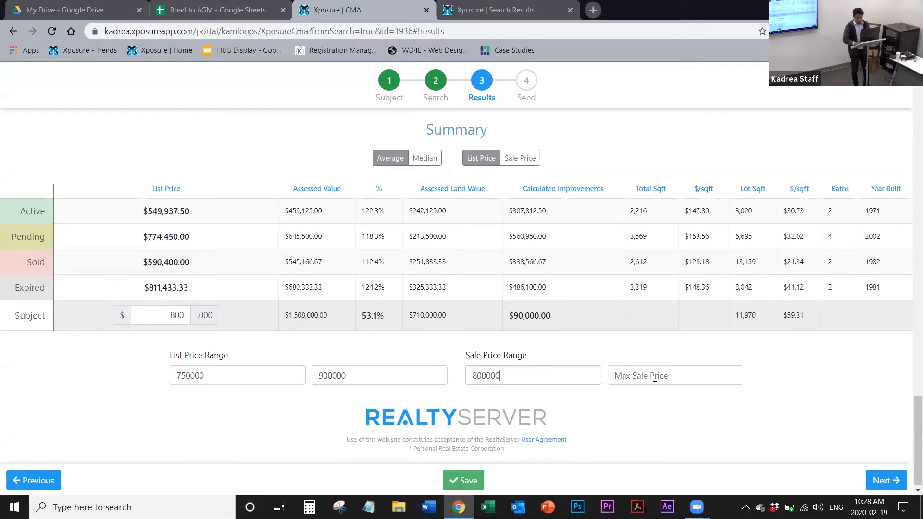
Step: Set the sale price range to a minimum of 800000 and a maximum of 850000, and save the CMA
{"action": "left_click", "coordinate": [655, 378]}
{"action": "type", "text": "8"}
{"action": "key", "text": "BackSpace"}
{"action": "type", "text": "850000"}
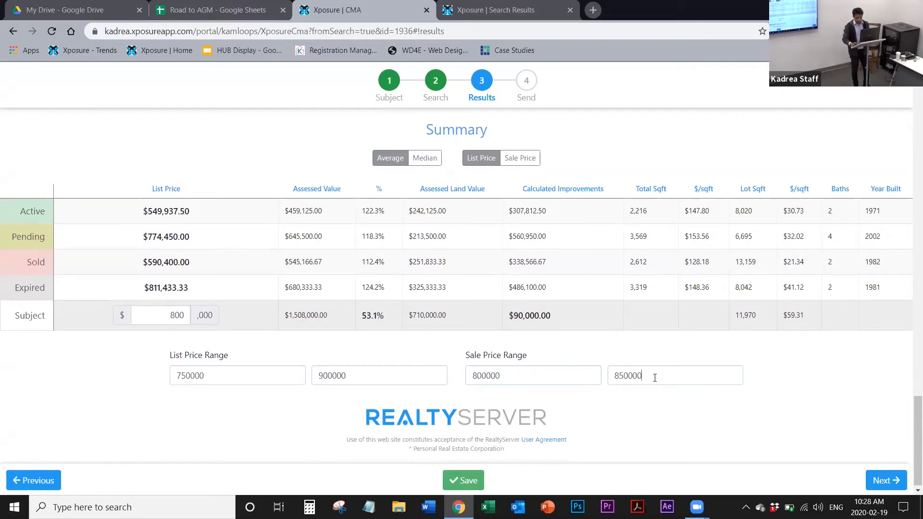
{"action": "left_click", "coordinate": [469, 481]}
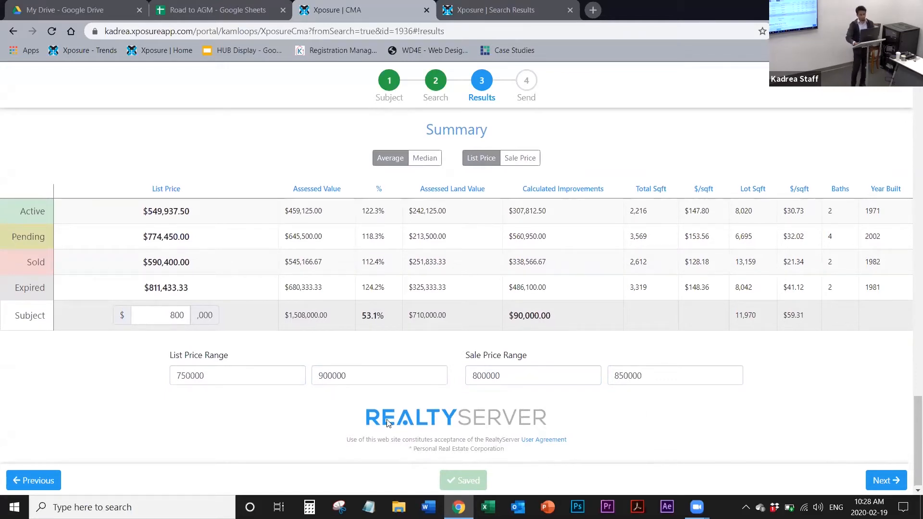
Step: Proceed to the Send stage, dismiss the tutorial tip and review the comparable properties in the email preview
{"action": "left_click", "coordinate": [886, 480]}
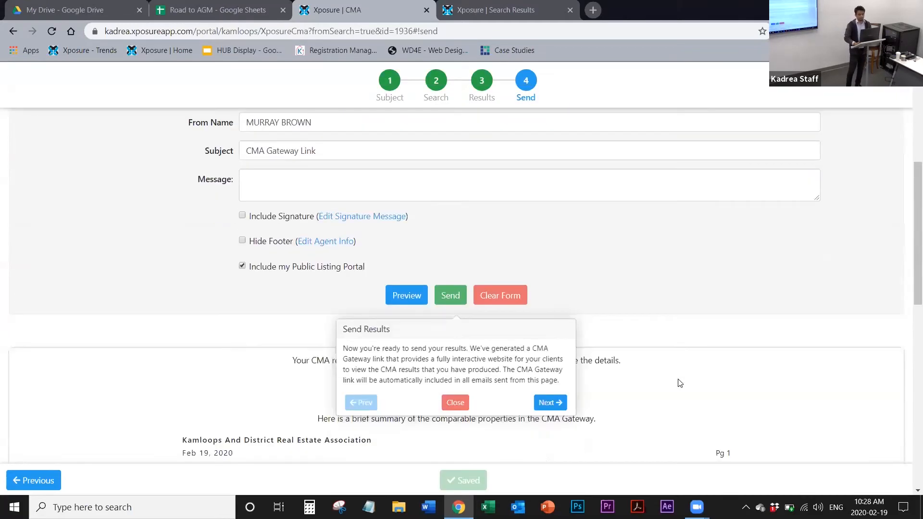
{"action": "left_click", "coordinate": [454, 395]}
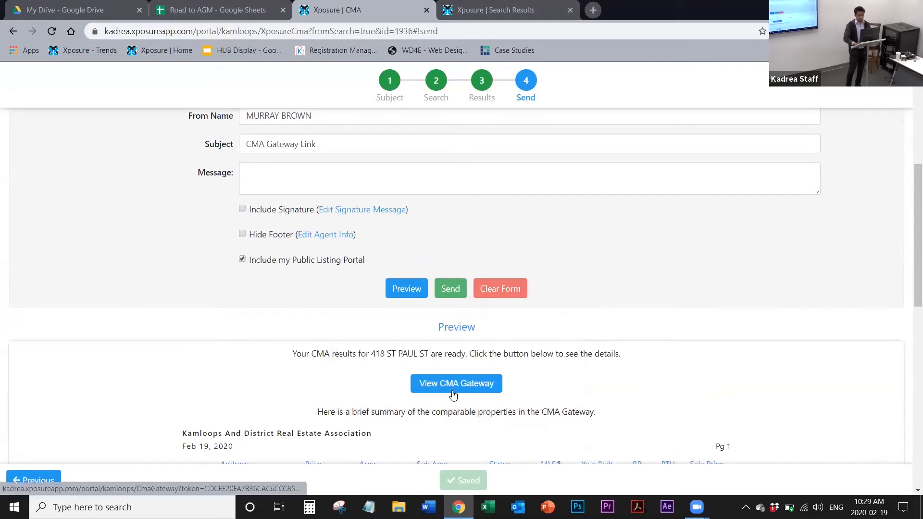
{"action": "scroll", "coordinate": [453, 395], "scroll_direction": "down", "scroll_amount": 8}
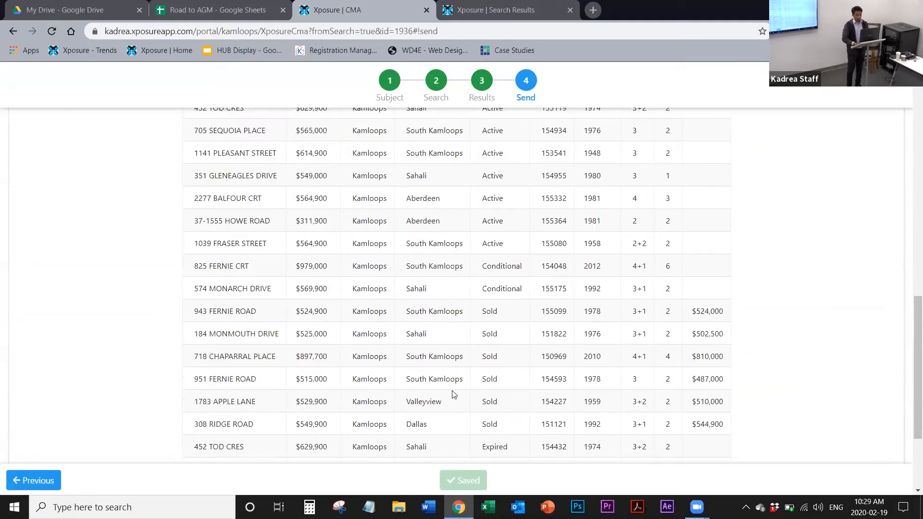
{"action": "scroll", "coordinate": [453, 395], "scroll_direction": "down", "scroll_amount": 3}
{"action": "scroll", "coordinate": [453, 392], "scroll_direction": "up", "scroll_amount": 6}
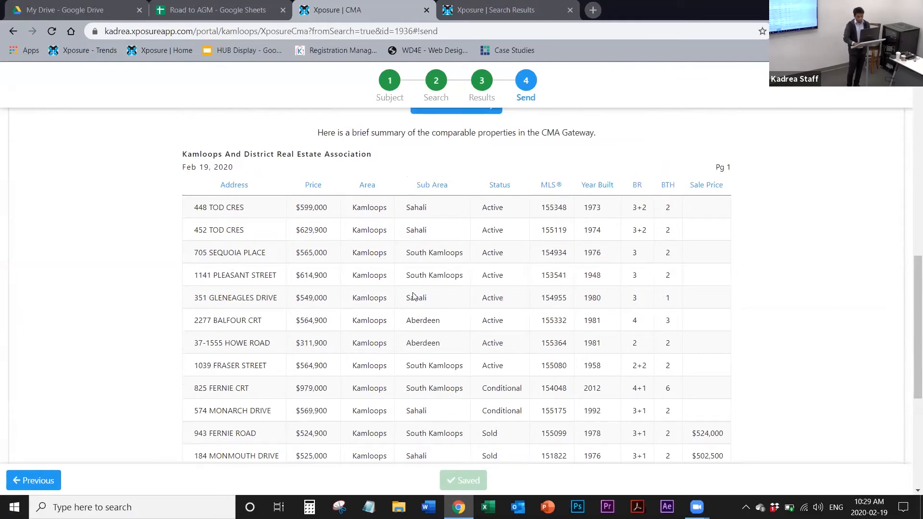
{"action": "scroll", "coordinate": [358, 311], "scroll_direction": "up", "scroll_amount": 1}
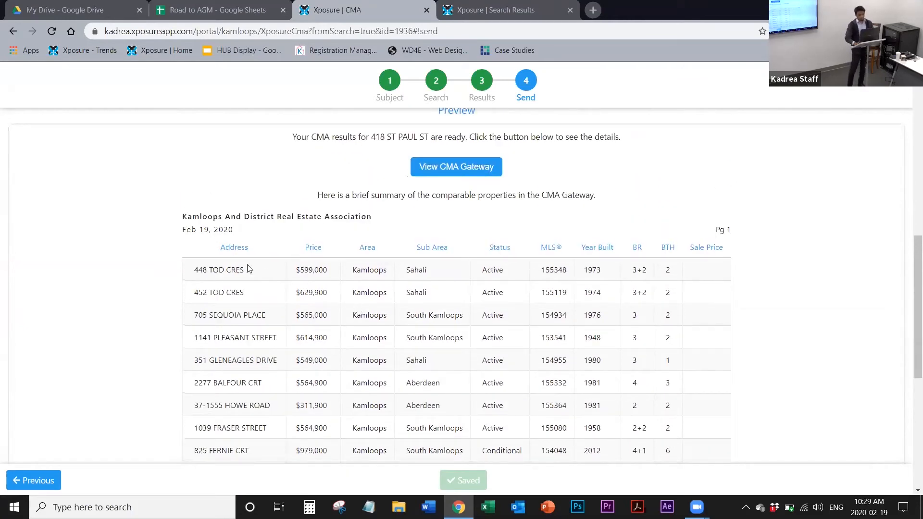
{"action": "scroll", "coordinate": [403, 262], "scroll_direction": "up", "scroll_amount": 2}
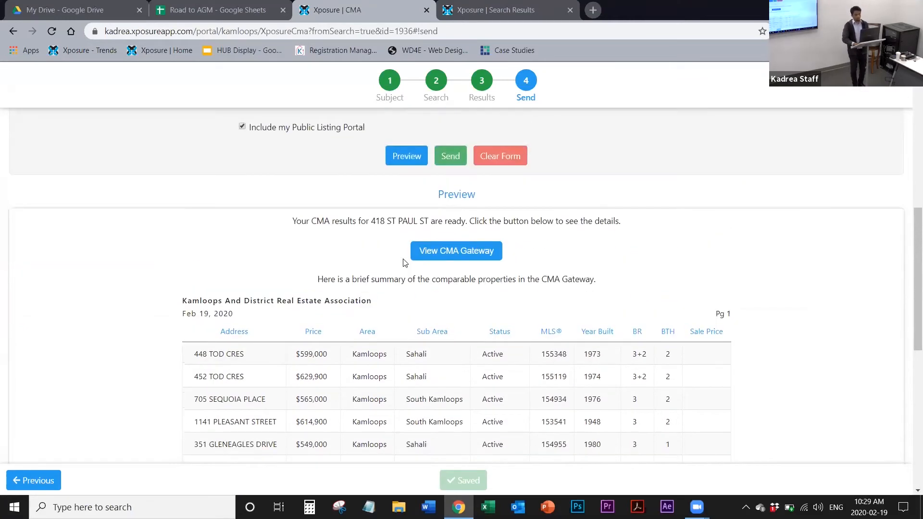
Step: View the CMA Gateway from the email preview and compare it with the public listing portal setting on the Send page
{"action": "left_click", "coordinate": [432, 263]}
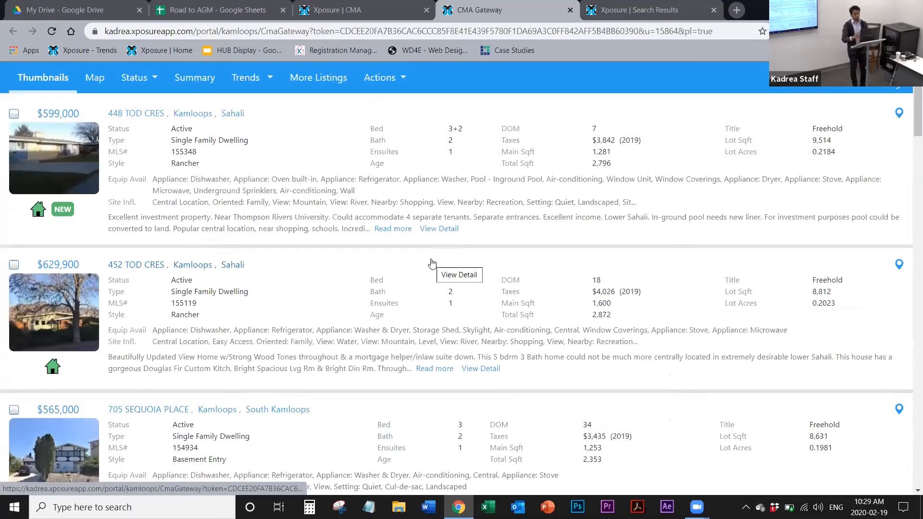
{"action": "key", "text": "ctrl+shift+Tab"}
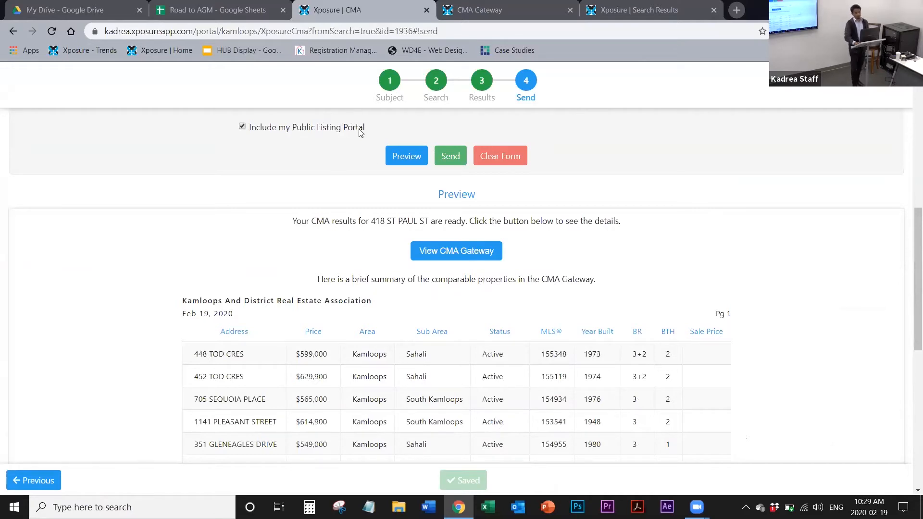
{"action": "left_click", "coordinate": [444, 19]}
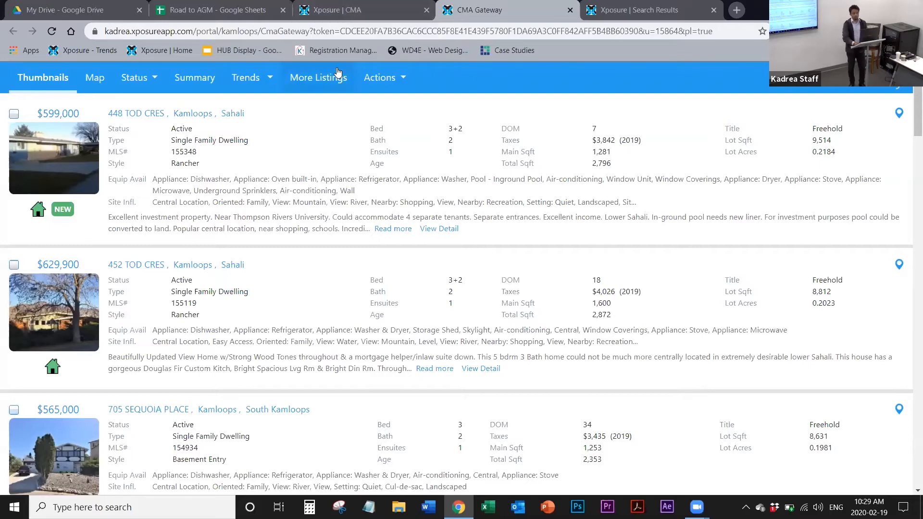
{"action": "left_click", "coordinate": [327, 11]}
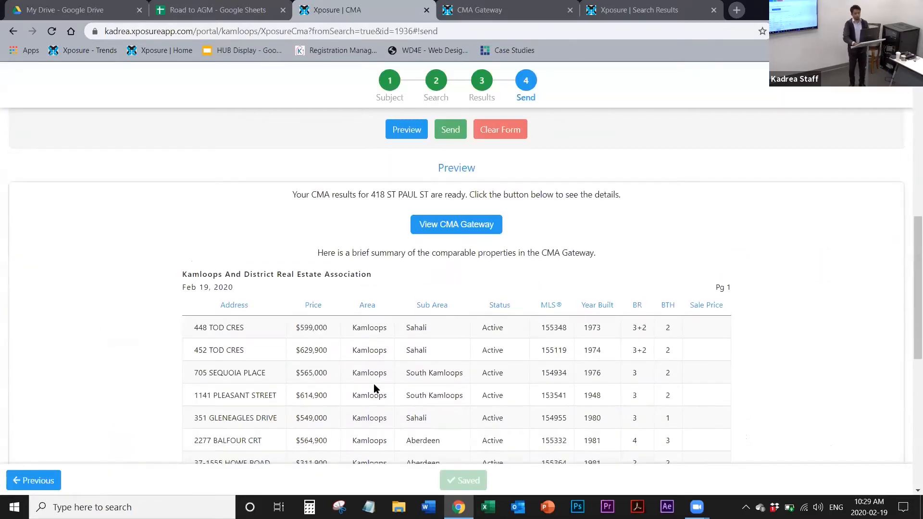
Step: Exclude the public listing portal from the CMA email and open the CMA Gateway again from the preview
{"action": "scroll", "coordinate": [374, 389], "scroll_direction": "down", "scroll_amount": 4}
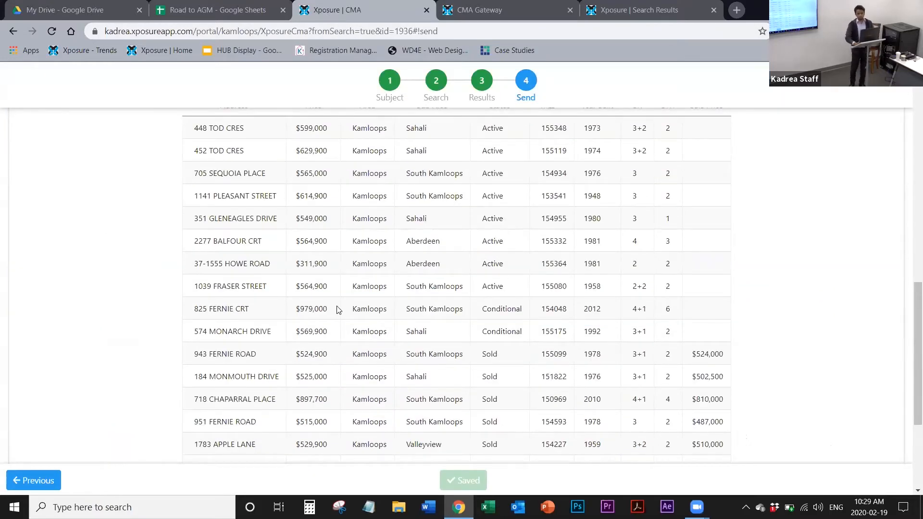
{"action": "scroll", "coordinate": [338, 309], "scroll_direction": "up", "scroll_amount": 2}
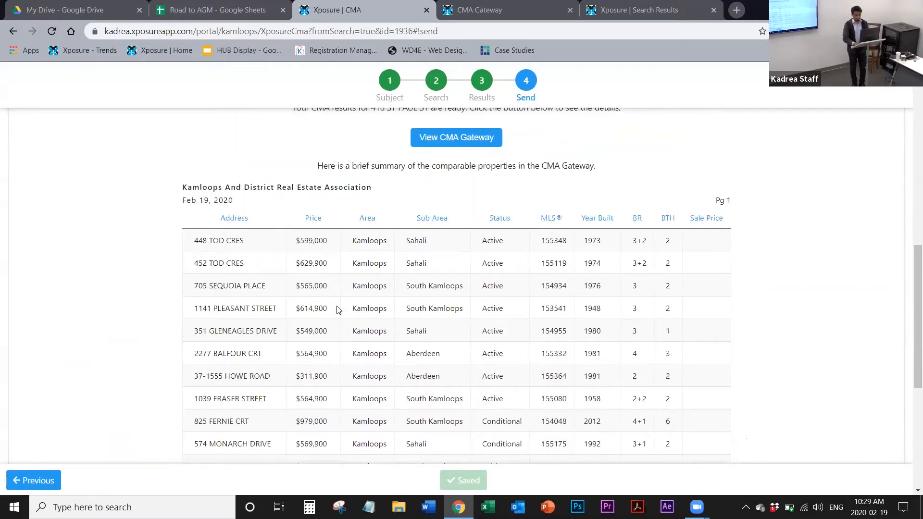
{"action": "scroll", "coordinate": [338, 310], "scroll_direction": "up", "scroll_amount": 3}
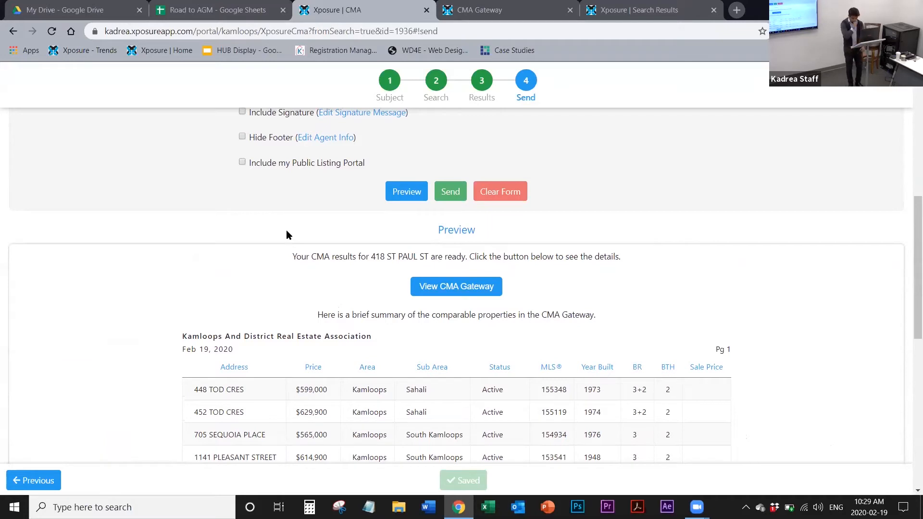
{"action": "left_click", "coordinate": [475, 290]}
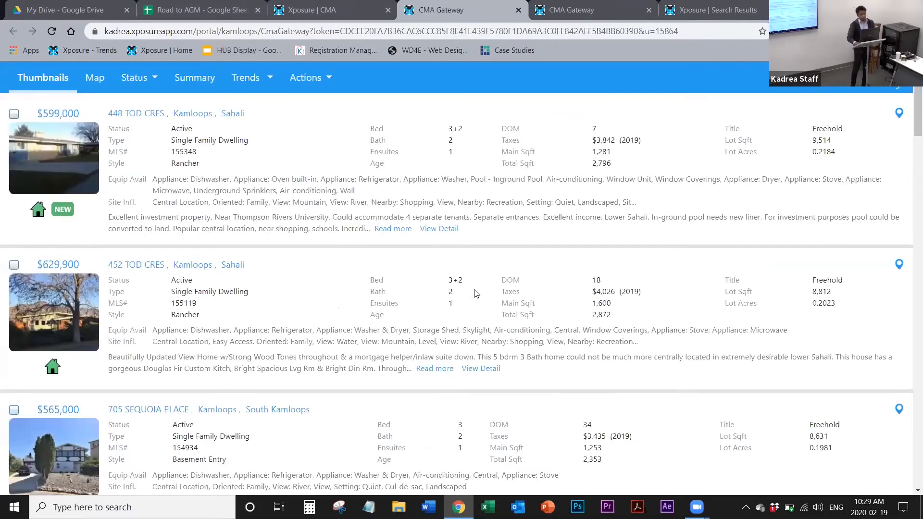
Step: Examine the Actions, Trends and Status options offered in the CMA Gateway
{"action": "left_click", "coordinate": [309, 84]}
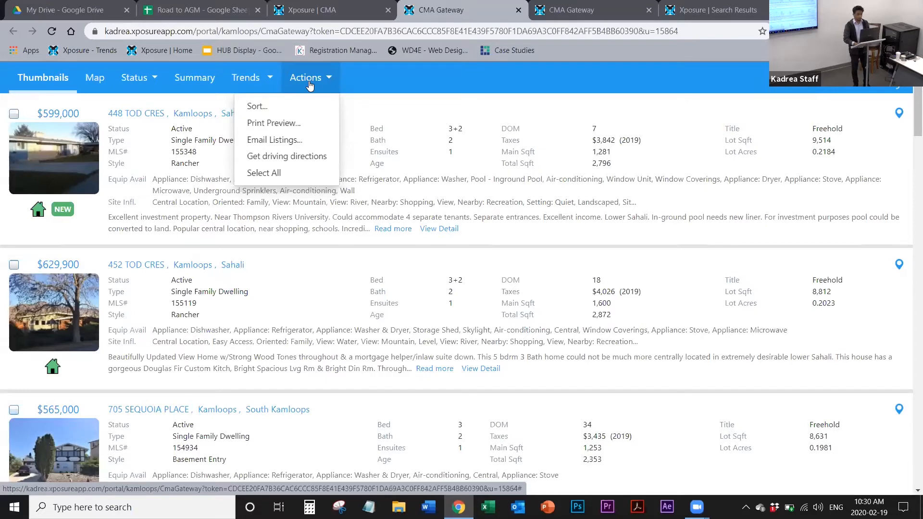
{"action": "left_click", "coordinate": [260, 84]}
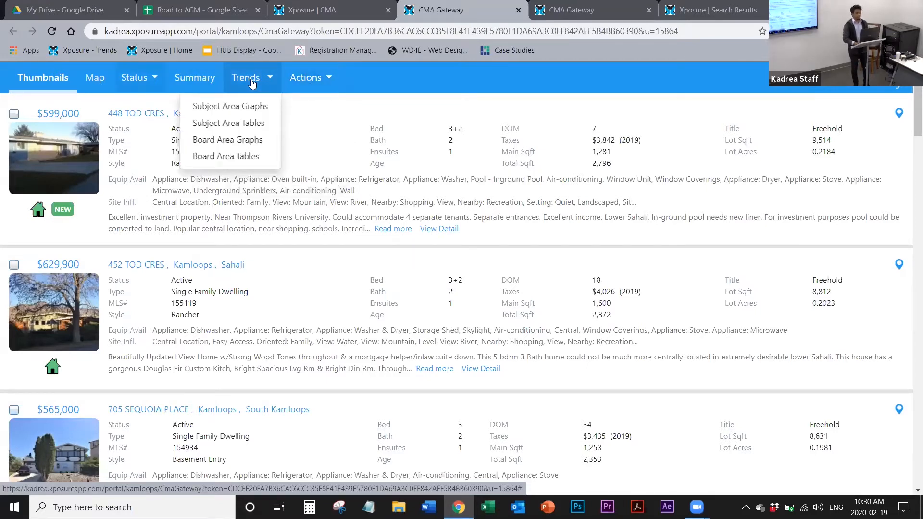
{"action": "left_click", "coordinate": [136, 79]}
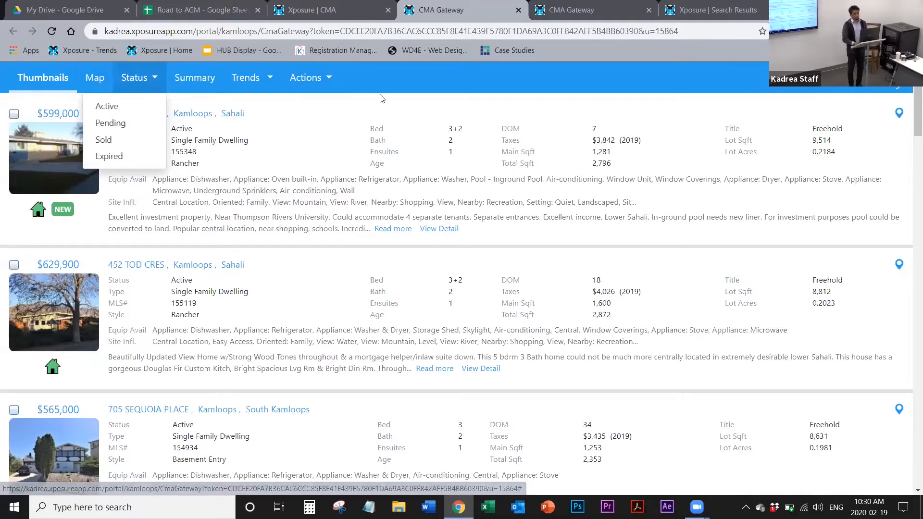
{"action": "left_click", "coordinate": [398, 83]}
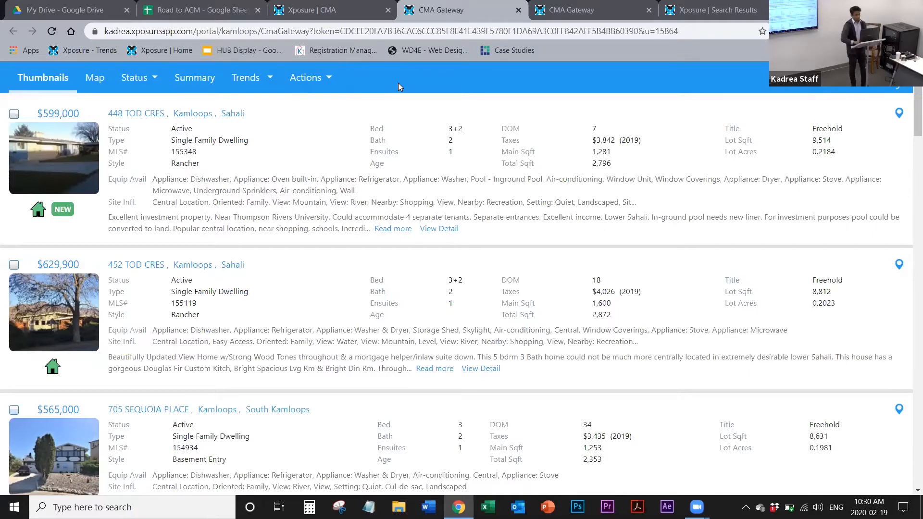
Step: Return to the CMA's Send page and view the delivery choices and the email form's fields
{"action": "left_click", "coordinate": [304, 10]}
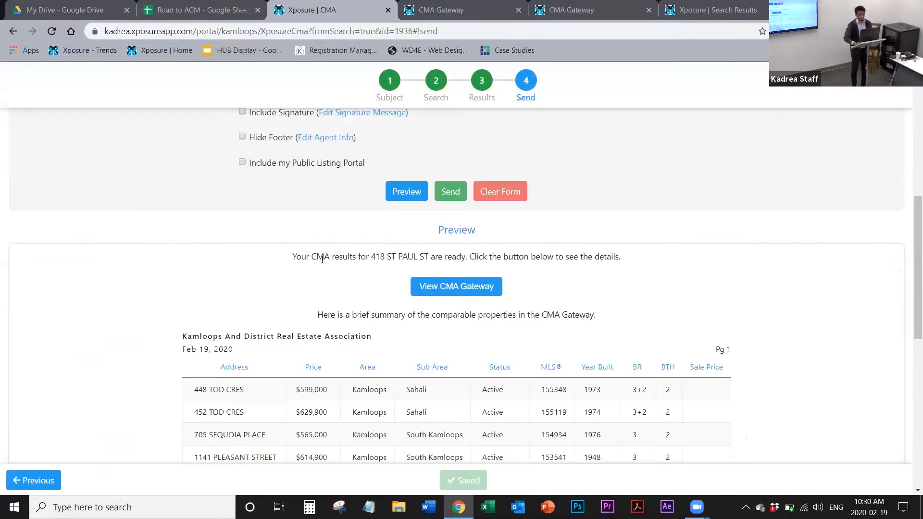
{"action": "scroll", "coordinate": [349, 192], "scroll_direction": "up", "scroll_amount": 1}
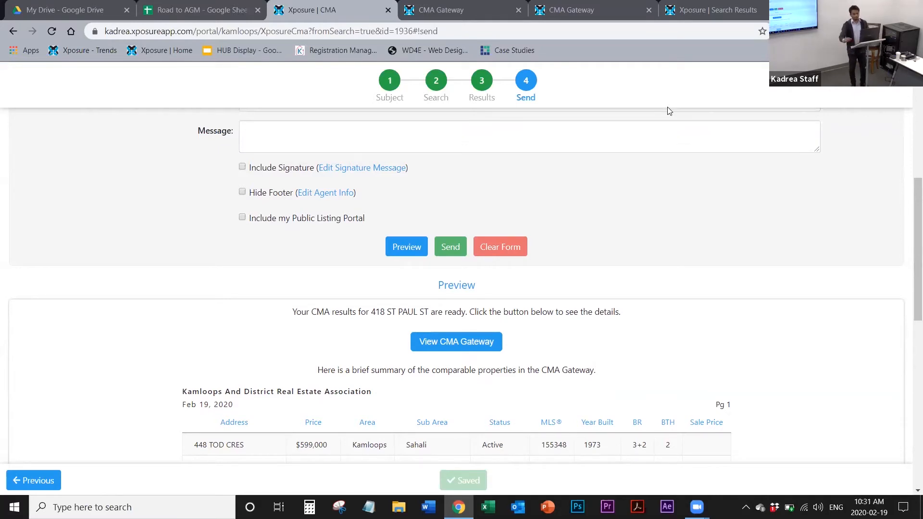
{"action": "scroll", "coordinate": [668, 110], "scroll_direction": "up", "scroll_amount": 7}
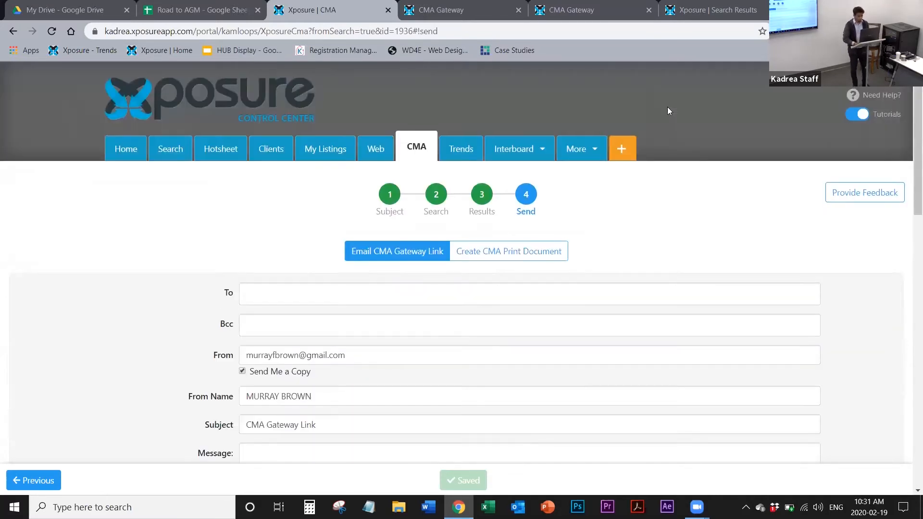
Step: Browse the saved contacts offered as recipients for the CMA gateway email without choosing one
{"action": "scroll", "coordinate": [694, 201], "scroll_direction": "down", "scroll_amount": 1}
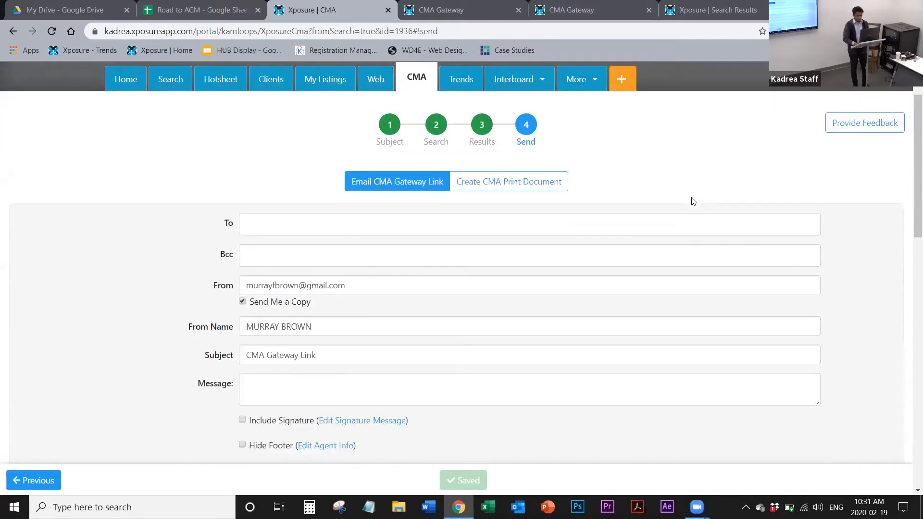
{"action": "scroll", "coordinate": [694, 201], "scroll_direction": "down", "scroll_amount": 1}
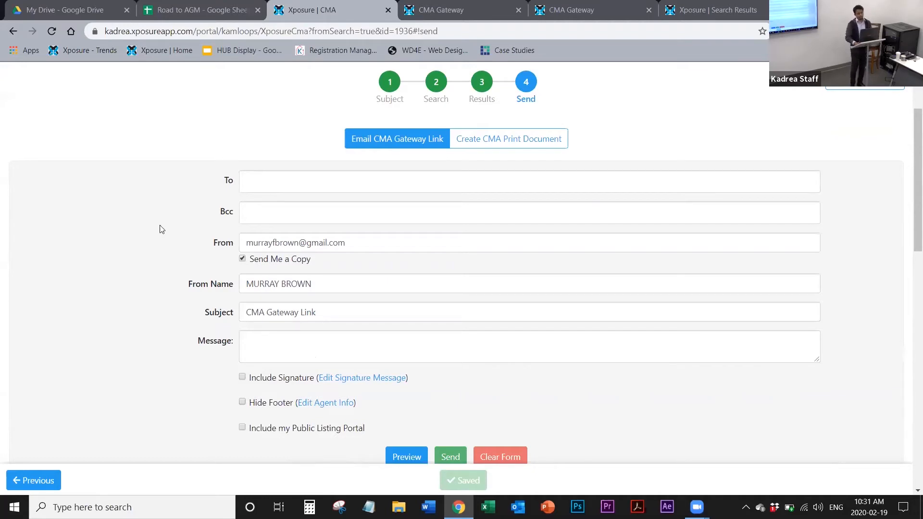
{"action": "left_click", "coordinate": [262, 182]}
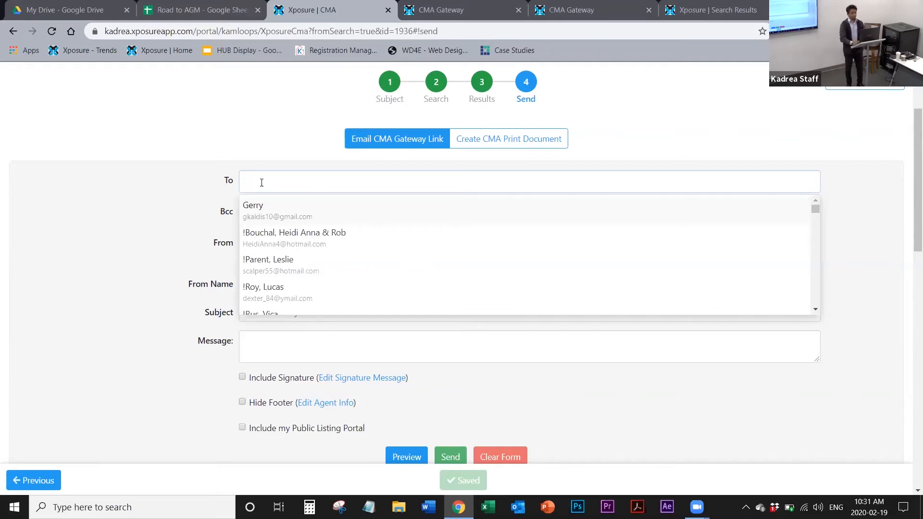
{"action": "scroll", "coordinate": [321, 278], "scroll_direction": "down", "scroll_amount": 8}
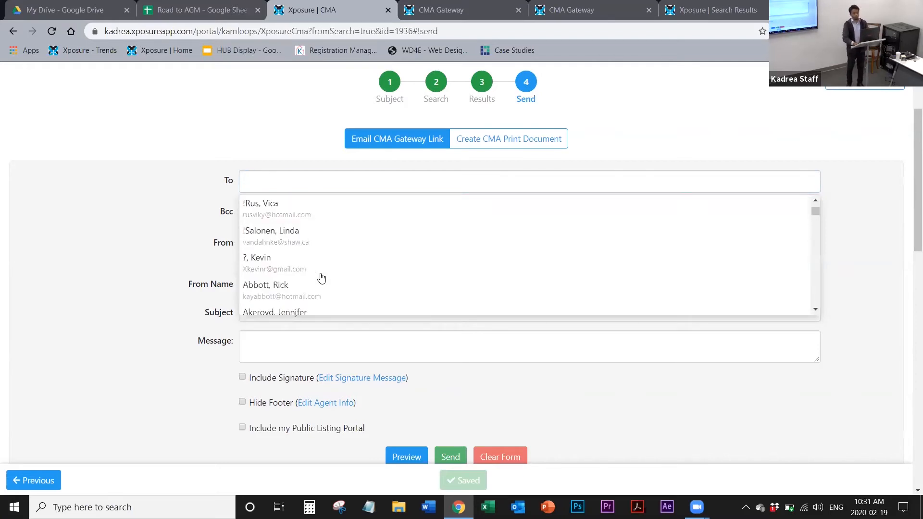
{"action": "scroll", "coordinate": [322, 278], "scroll_direction": "down", "scroll_amount": 5}
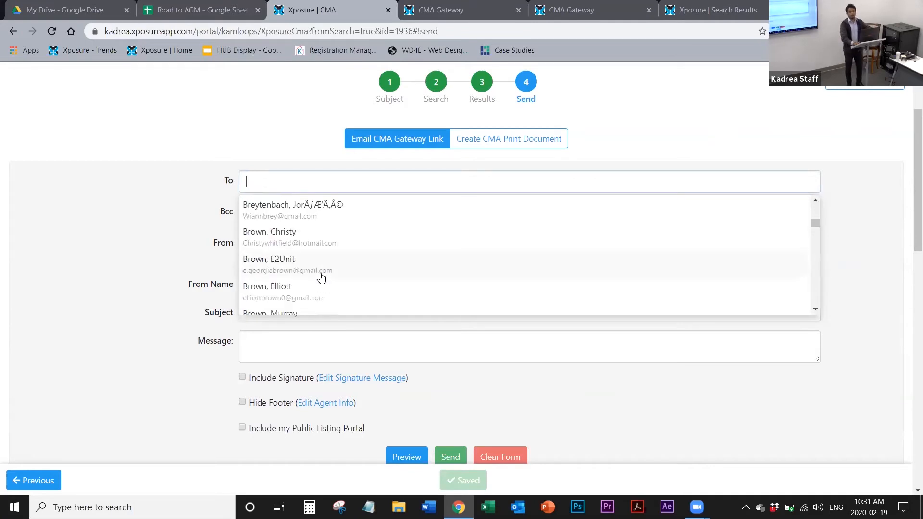
{"action": "scroll", "coordinate": [321, 278], "scroll_direction": "down", "scroll_amount": 2}
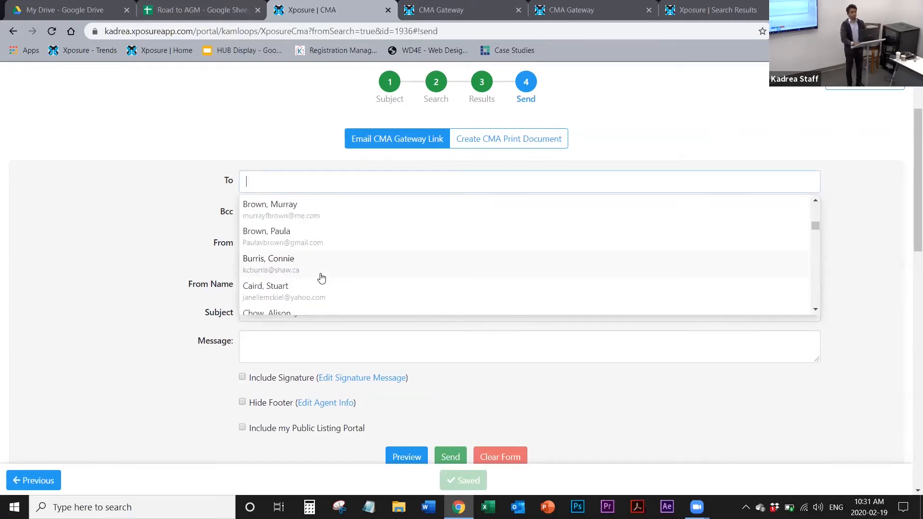
{"action": "scroll", "coordinate": [321, 278], "scroll_direction": "down", "scroll_amount": 2}
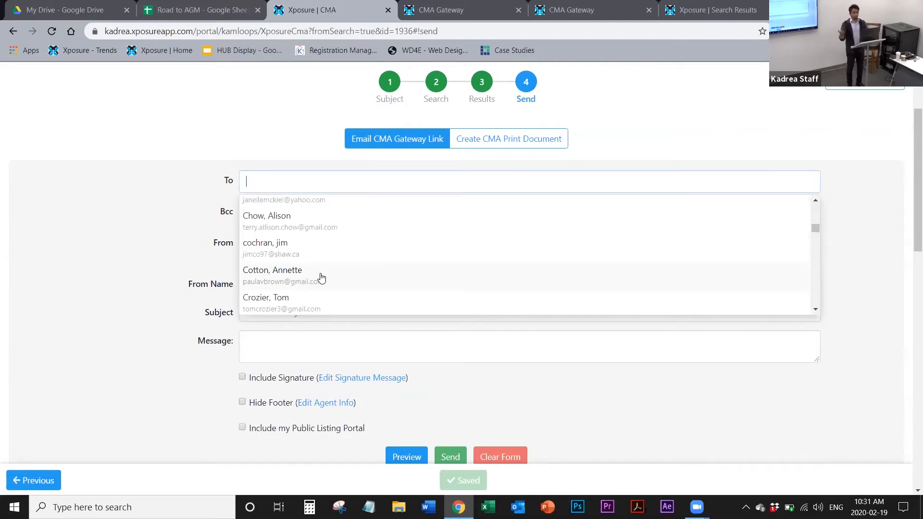
{"action": "left_click", "coordinate": [120, 279]}
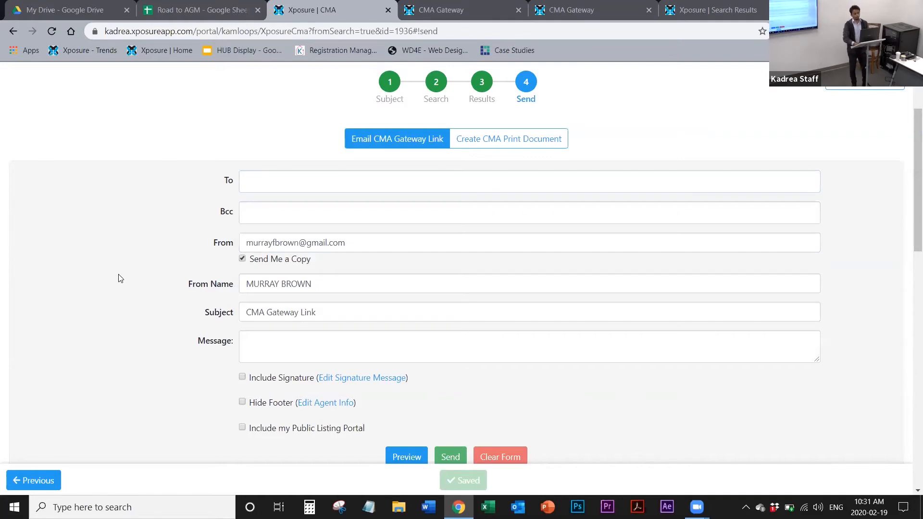
{"action": "left_click", "coordinate": [252, 179]}
{"action": "left_click", "coordinate": [128, 235]}
Step: Review the CMA email's sender, subject, message and signature options and recheck the recipient suggestions
{"action": "scroll", "coordinate": [128, 235], "scroll_direction": "down", "scroll_amount": 2}
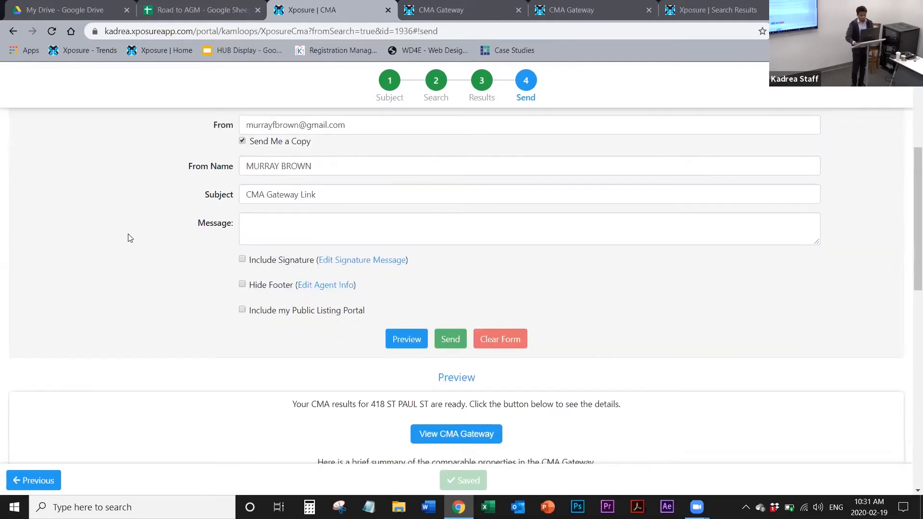
{"action": "scroll", "coordinate": [128, 235], "scroll_direction": "up", "scroll_amount": 1}
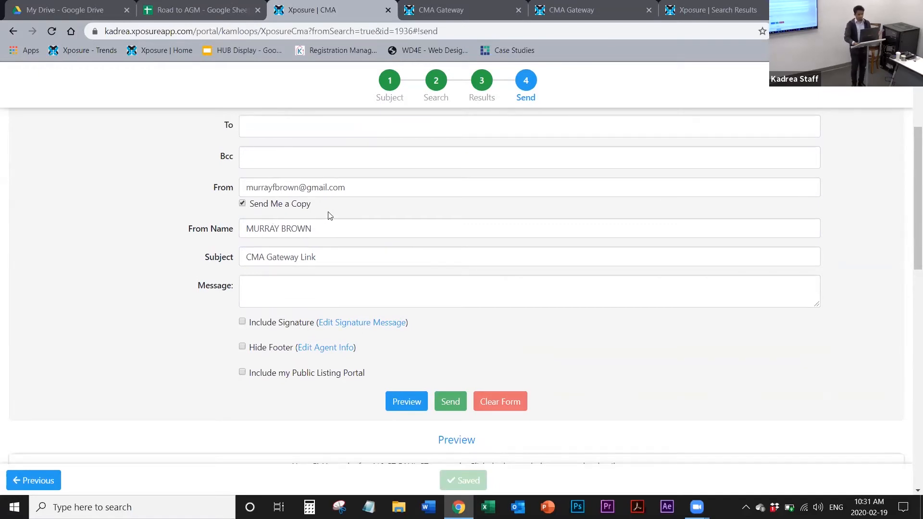
{"action": "scroll", "coordinate": [329, 214], "scroll_direction": "down", "scroll_amount": 1}
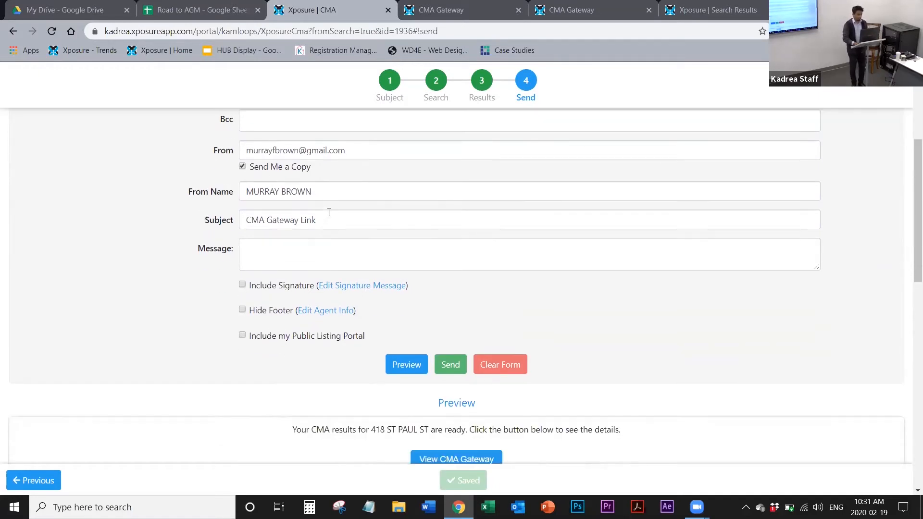
{"action": "left_click", "coordinate": [287, 258]}
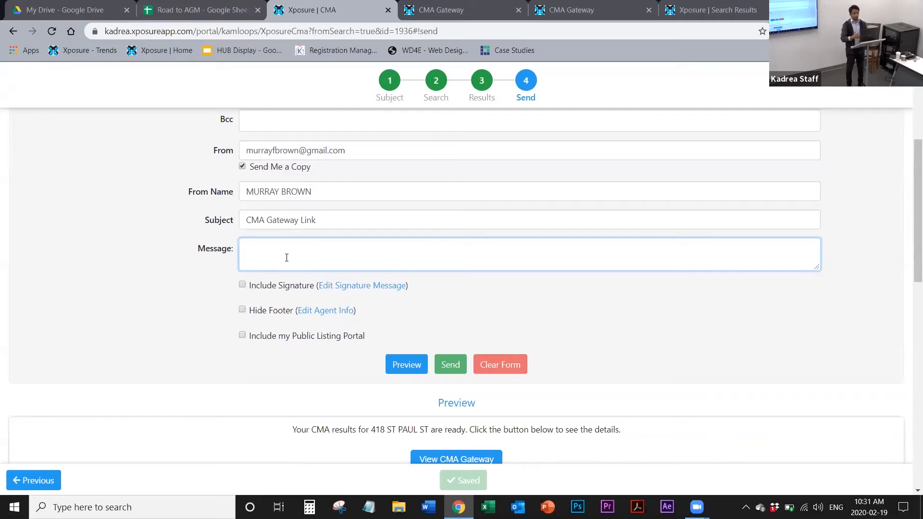
{"action": "scroll", "coordinate": [286, 258], "scroll_direction": "up", "scroll_amount": 3}
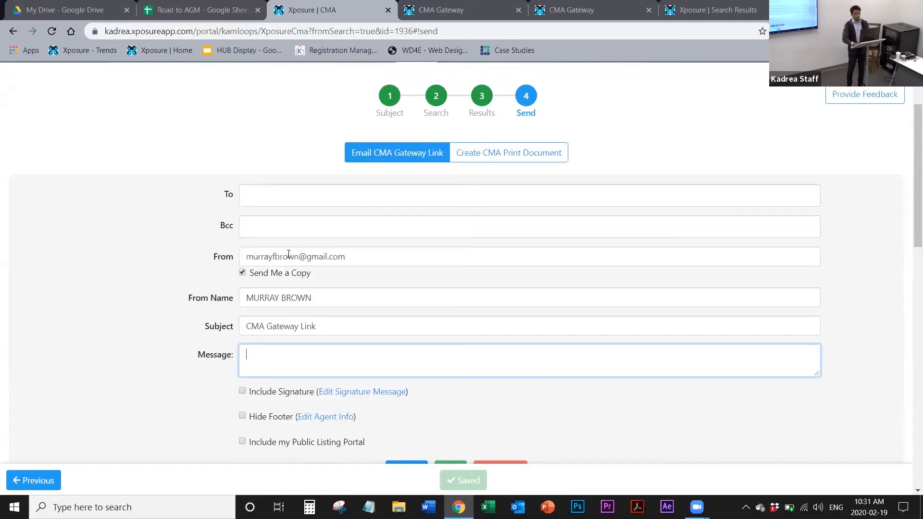
{"action": "left_click", "coordinate": [263, 194]}
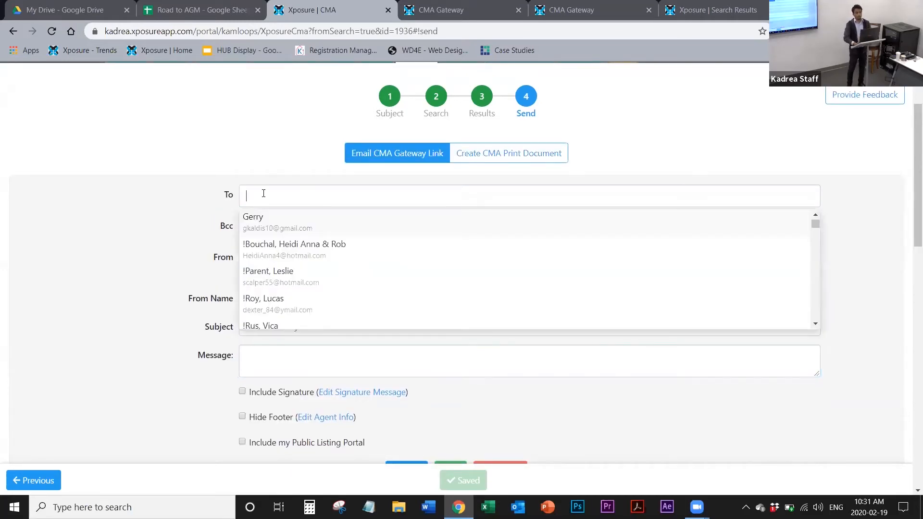
{"action": "left_click", "coordinate": [200, 384]}
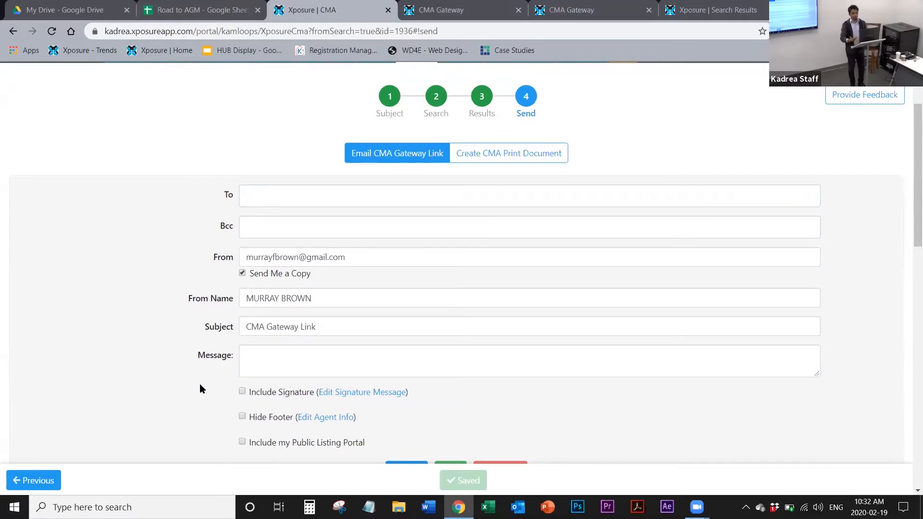
Step: Check the CMA email preview and set the email to hide its footer
{"action": "scroll", "coordinate": [200, 384], "scroll_direction": "down", "scroll_amount": 3}
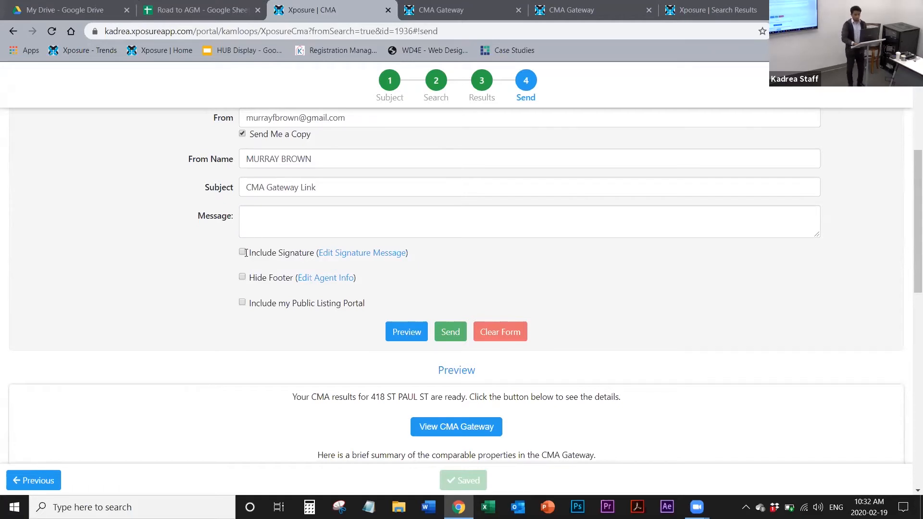
{"action": "scroll", "coordinate": [610, 283], "scroll_direction": "down", "scroll_amount": 2}
{"action": "scroll", "coordinate": [611, 284], "scroll_direction": "down", "scroll_amount": 2}
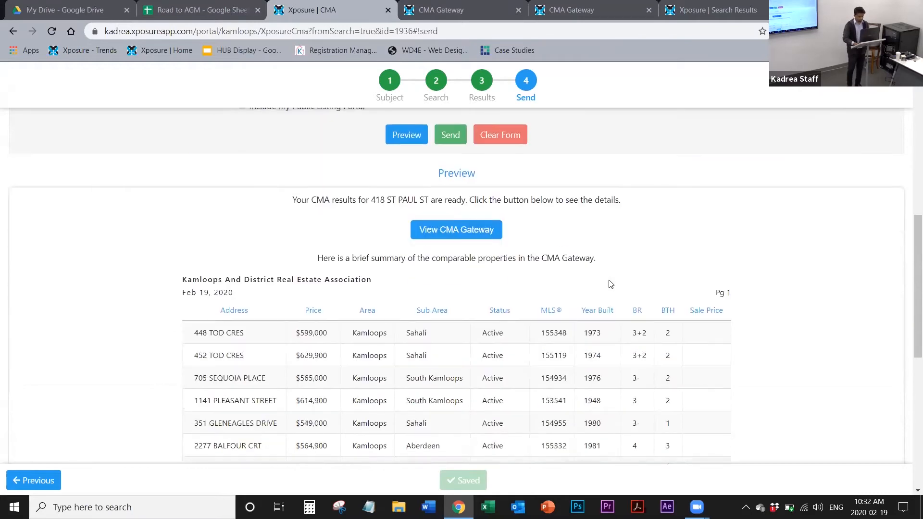
{"action": "scroll", "coordinate": [610, 283], "scroll_direction": "up", "scroll_amount": 3}
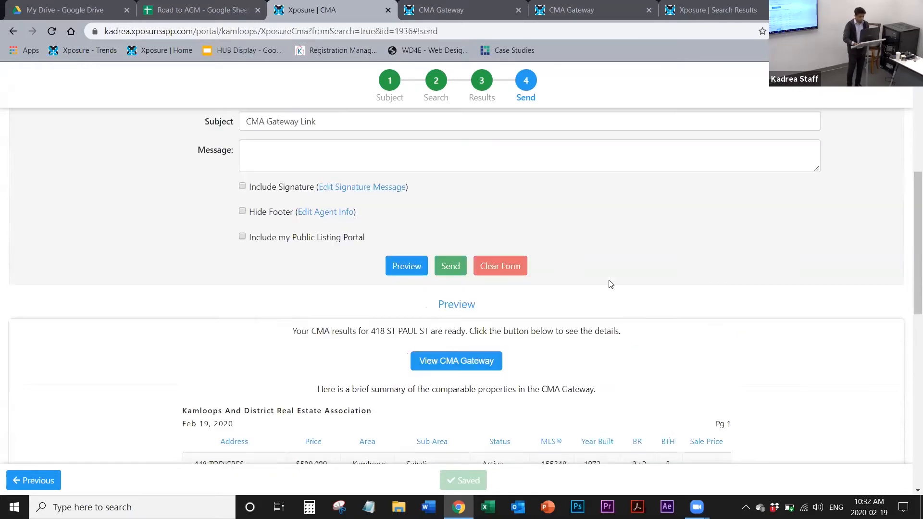
{"action": "left_click", "coordinate": [243, 213]}
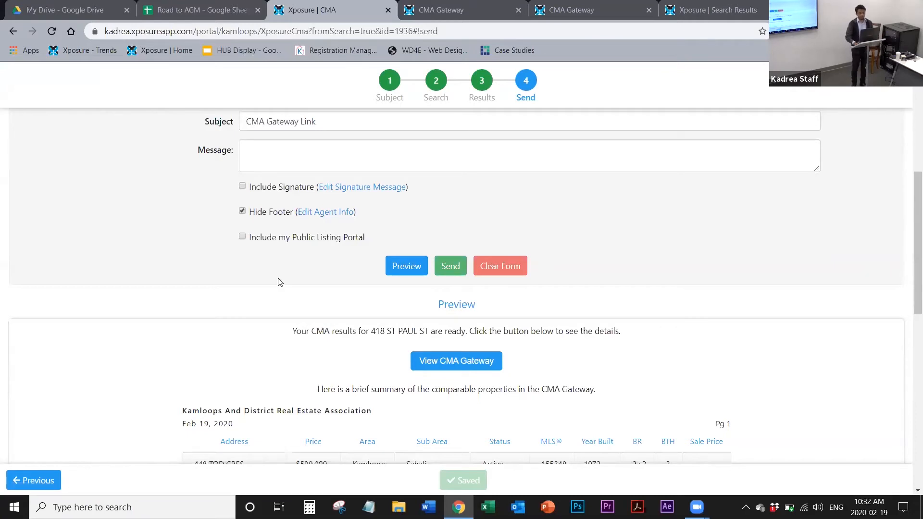
Step: Examine the email form's options and the summary of comparable properties in the CMA email preview
{"action": "scroll", "coordinate": [279, 282], "scroll_direction": "up", "scroll_amount": 3}
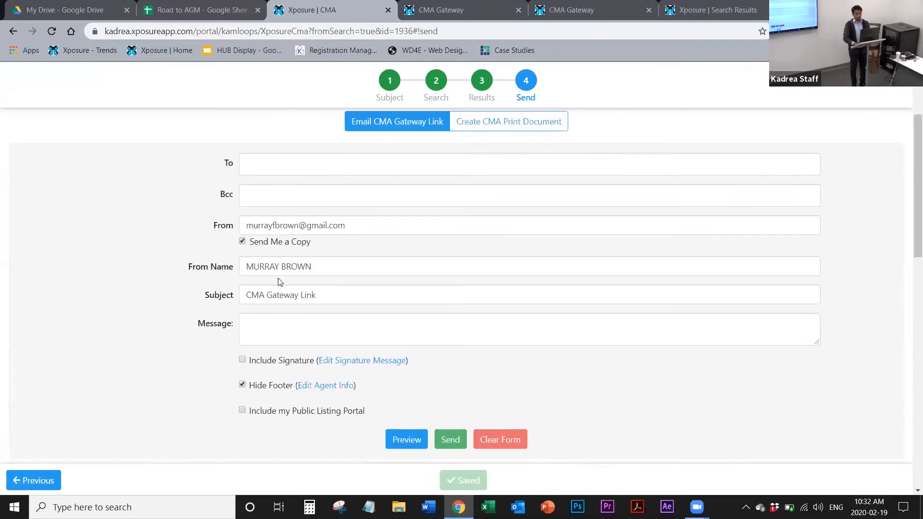
{"action": "scroll", "coordinate": [279, 278], "scroll_direction": "down", "scroll_amount": 1}
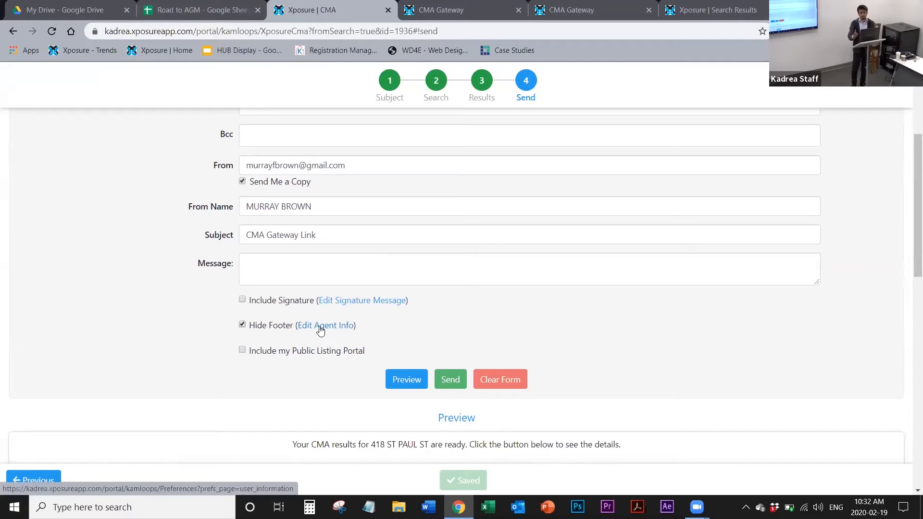
{"action": "scroll", "coordinate": [321, 330], "scroll_direction": "up", "scroll_amount": 2}
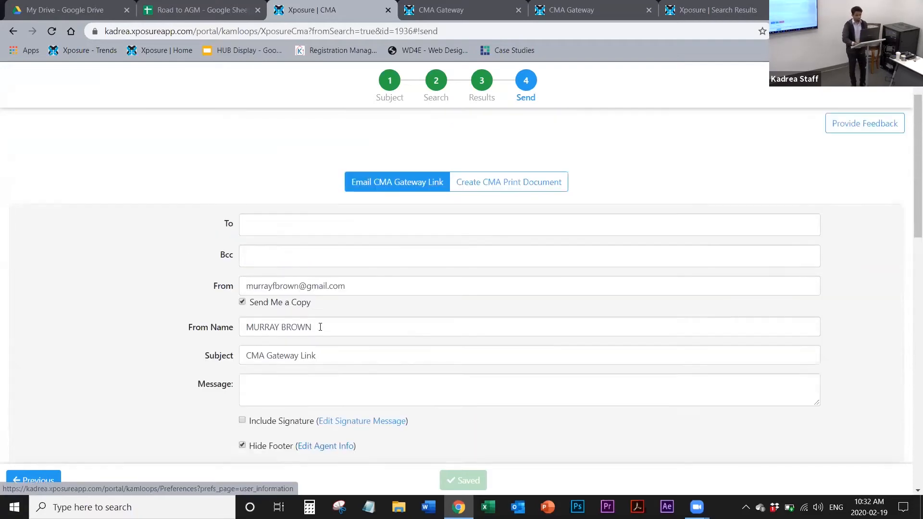
{"action": "scroll", "coordinate": [321, 327], "scroll_direction": "down", "scroll_amount": 15}
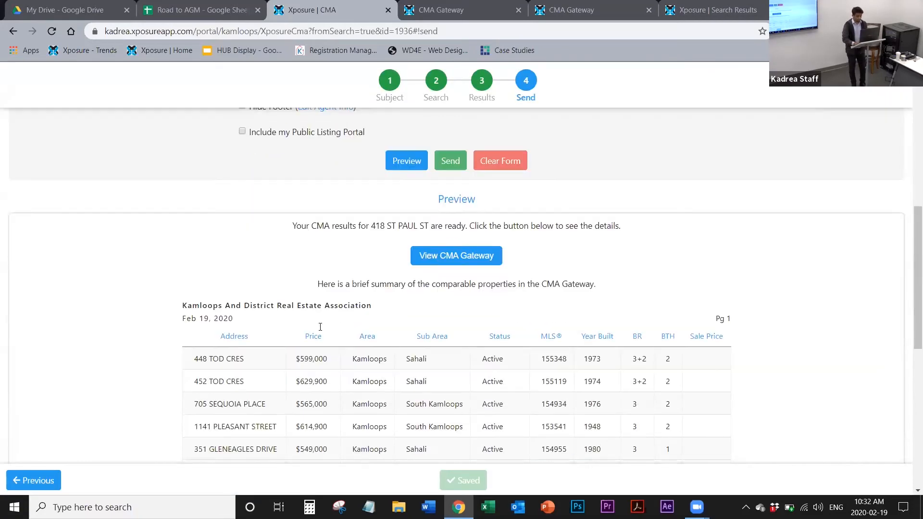
{"action": "scroll", "coordinate": [320, 331], "scroll_direction": "up", "scroll_amount": 5}
{"action": "scroll", "coordinate": [321, 331], "scroll_direction": "up", "scroll_amount": 1}
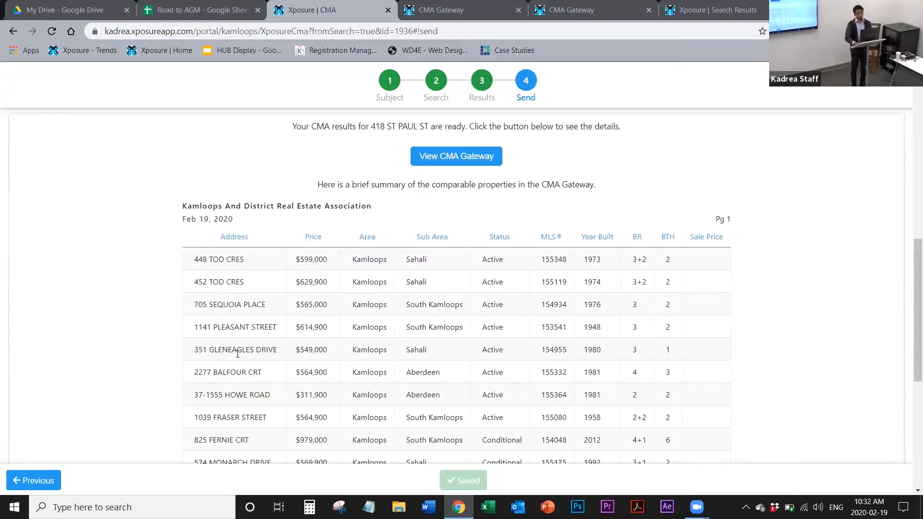
{"action": "scroll", "coordinate": [230, 404], "scroll_direction": "down", "scroll_amount": 1}
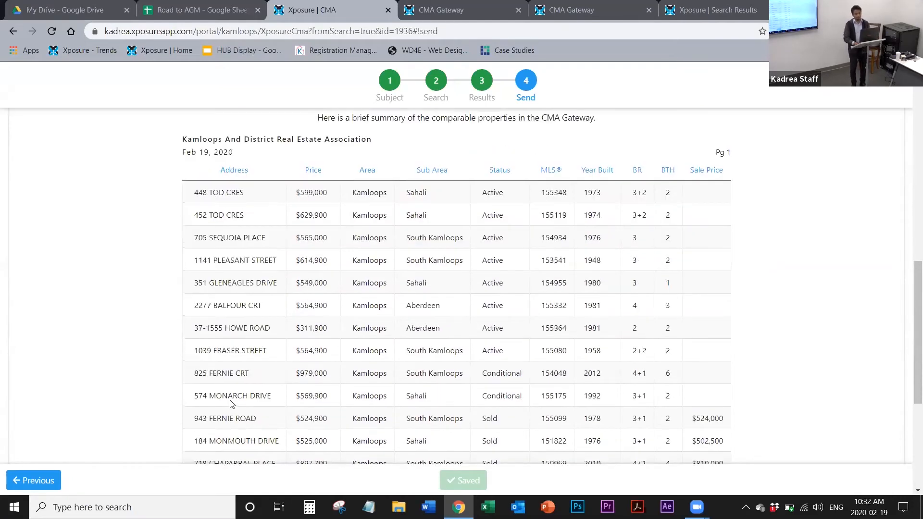
Step: Include the public listing portal in the CMA email, open the CMA Gateway from the preview and return to the Send page
{"action": "scroll", "coordinate": [231, 402], "scroll_direction": "up", "scroll_amount": 2}
{"action": "scroll", "coordinate": [231, 401], "scroll_direction": "up", "scroll_amount": 2}
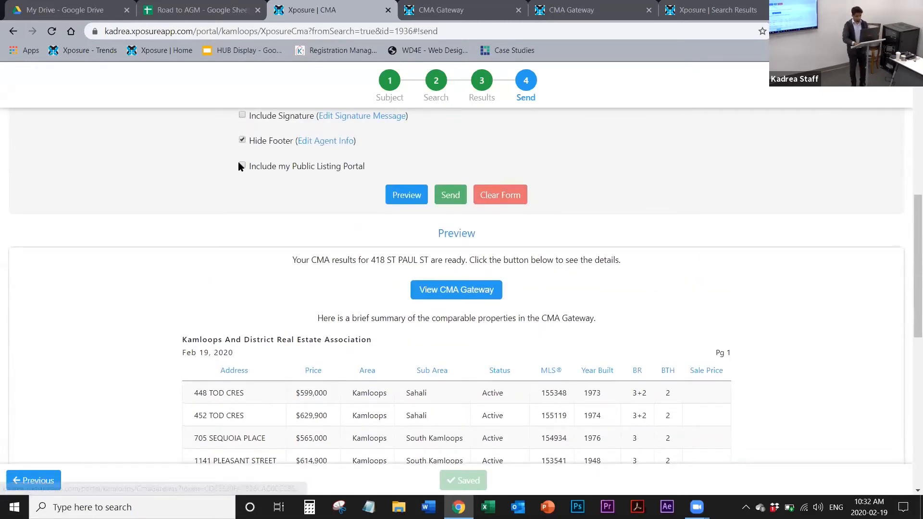
{"action": "left_click", "coordinate": [459, 291]}
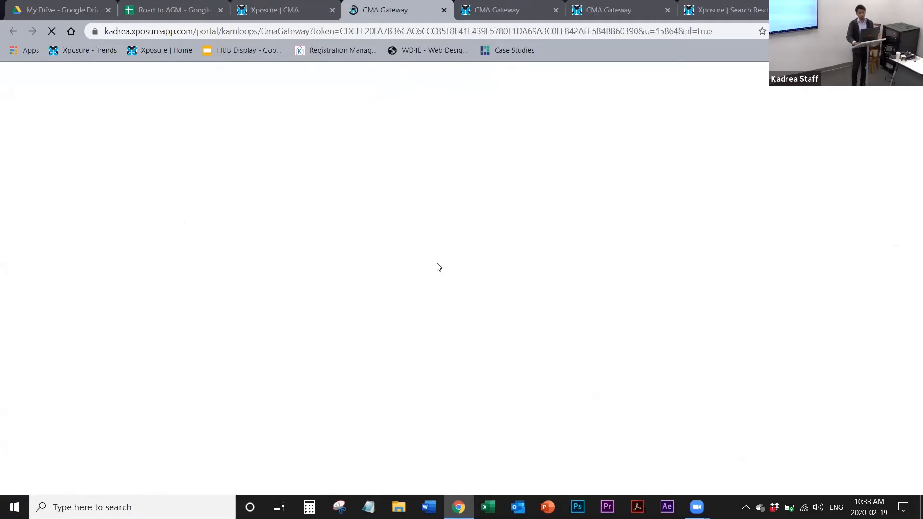
{"action": "left_click", "coordinate": [280, 3]}
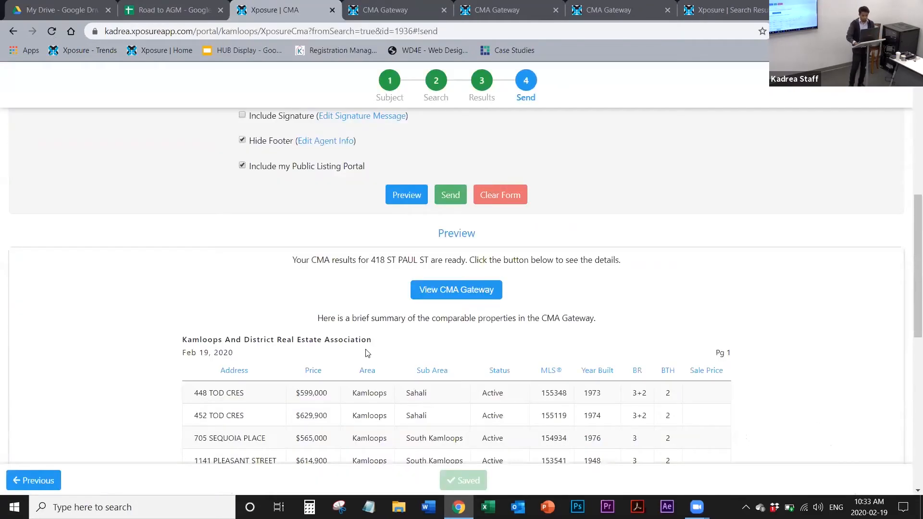
Step: Switch the CMA delivery from the email link to a print document and bring up its template choices
{"action": "scroll", "coordinate": [367, 353], "scroll_direction": "up", "scroll_amount": 3}
{"action": "scroll", "coordinate": [367, 353], "scroll_direction": "up", "scroll_amount": 5}
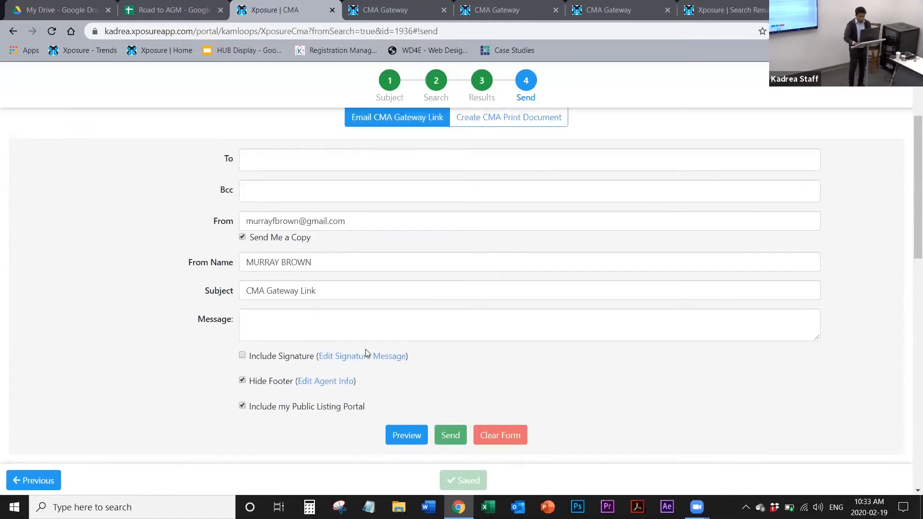
{"action": "left_click", "coordinate": [522, 257]}
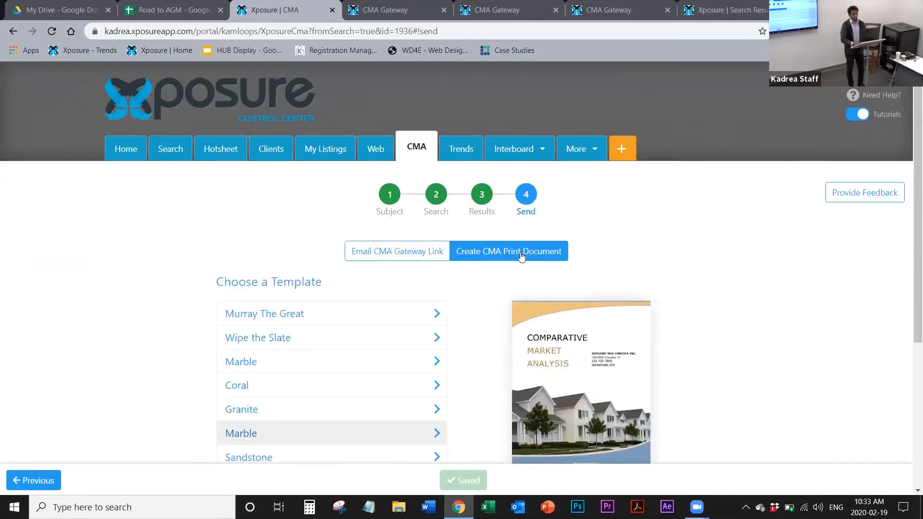
{"action": "scroll", "coordinate": [521, 258], "scroll_direction": "down", "scroll_amount": 2}
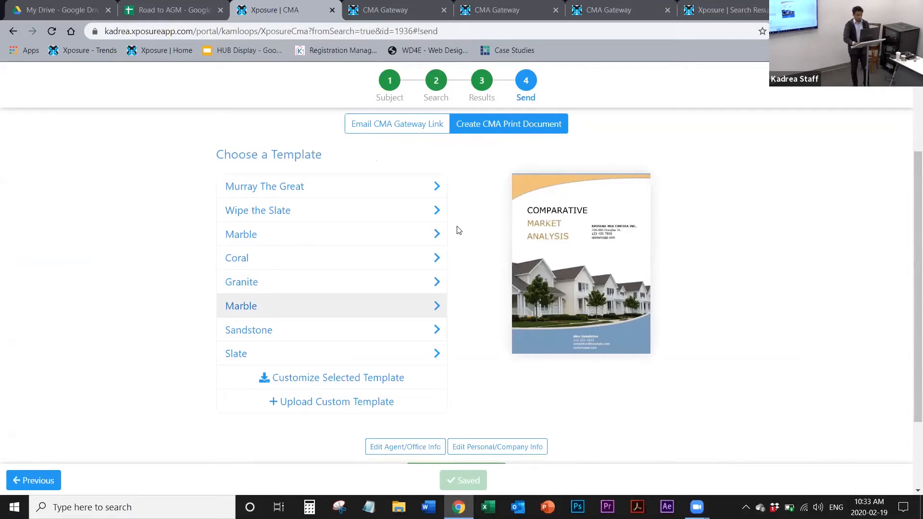
Step: Compare the cover previews of the Granite, Coral and custom Marble templates, and select Coral for the print document
{"action": "left_click", "coordinate": [369, 284]}
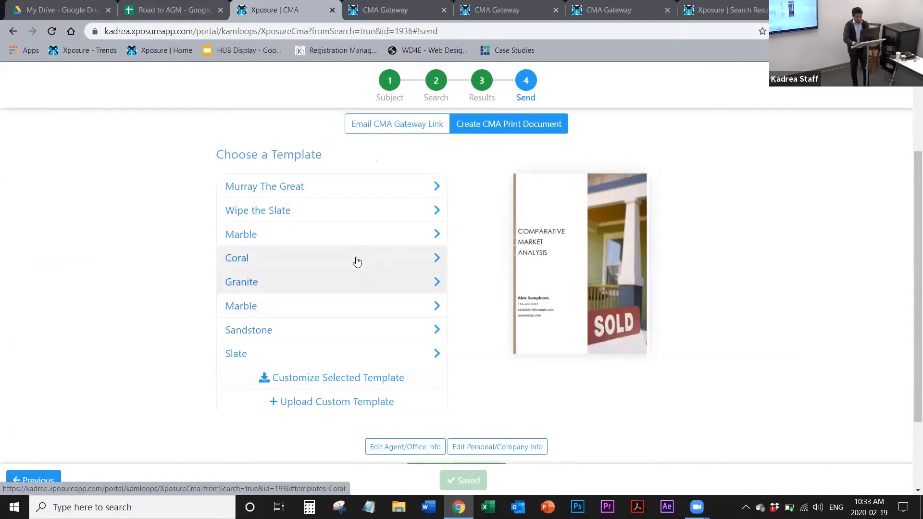
{"action": "left_click", "coordinate": [357, 262]}
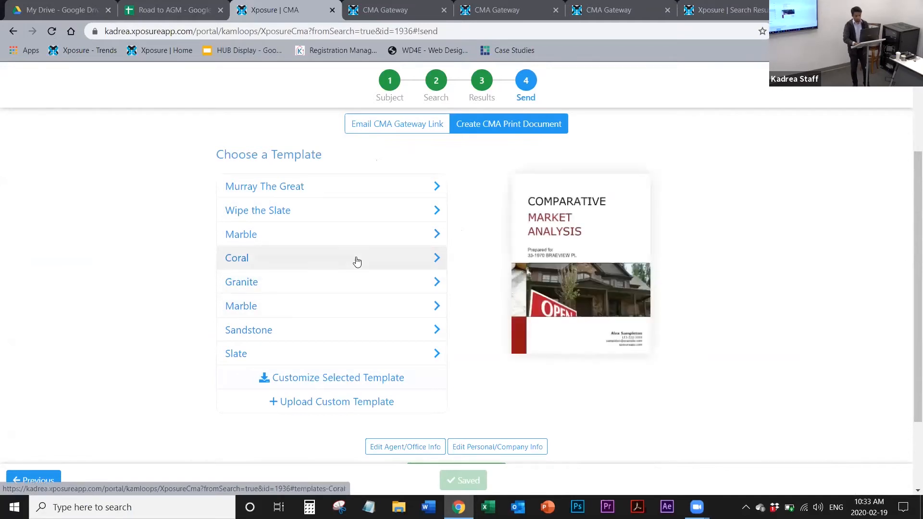
{"action": "left_click", "coordinate": [381, 239]}
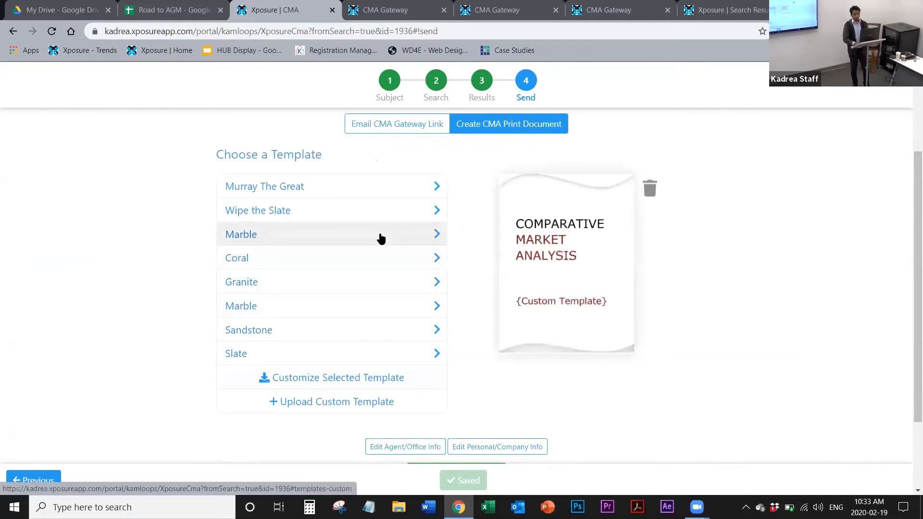
{"action": "left_click", "coordinate": [371, 272]}
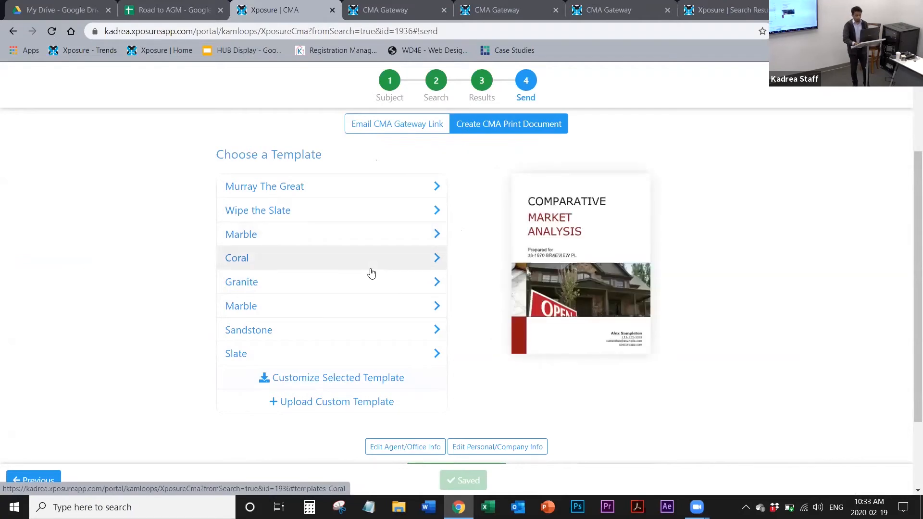
Step: Download the selected Coral template for customization and open the downloaded Word document
{"action": "left_click", "coordinate": [330, 380]}
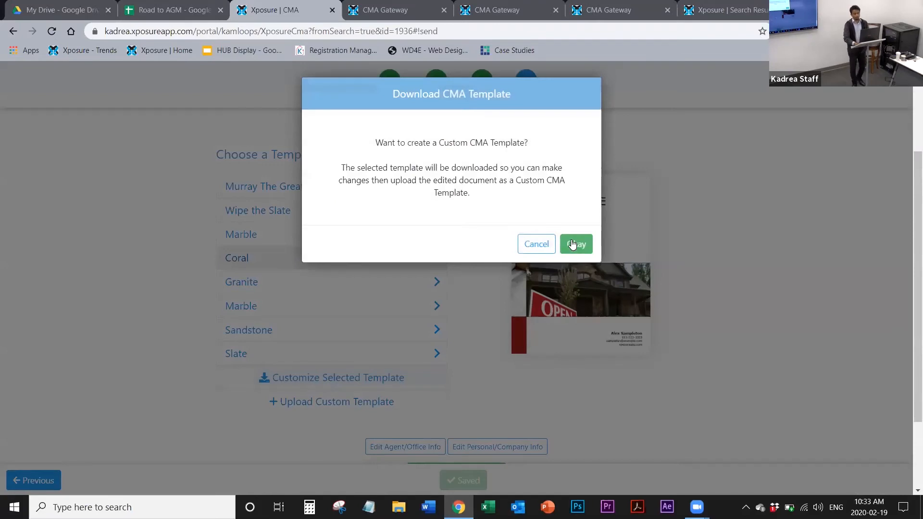
{"action": "left_click", "coordinate": [573, 244]}
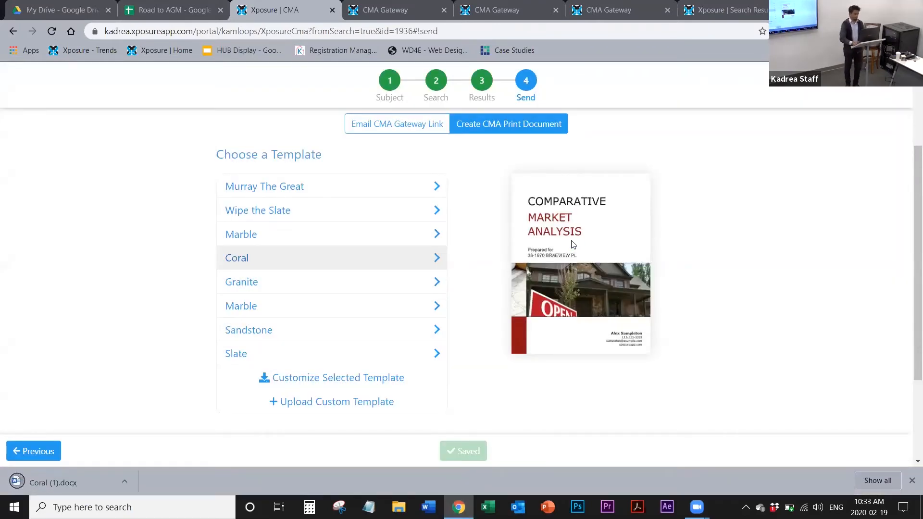
{"action": "left_click", "coordinate": [69, 486]}
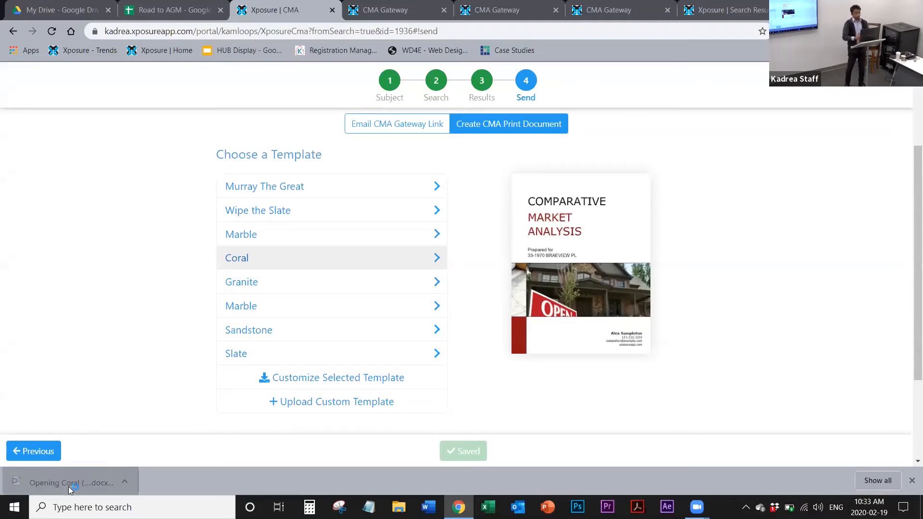
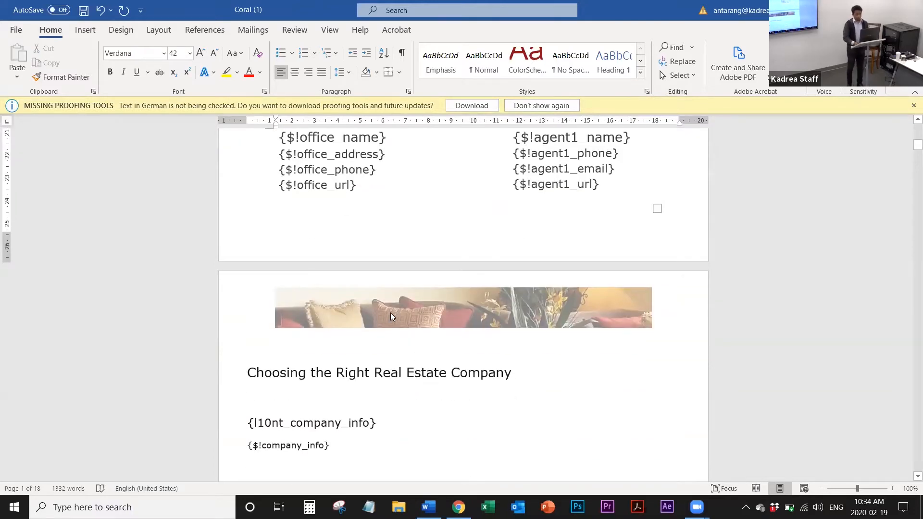
Step: Delete the cushion banner picture from the header of the Choosing the Right Real Estate Company page and close the header
{"action": "double_click", "coordinate": [335, 306]}
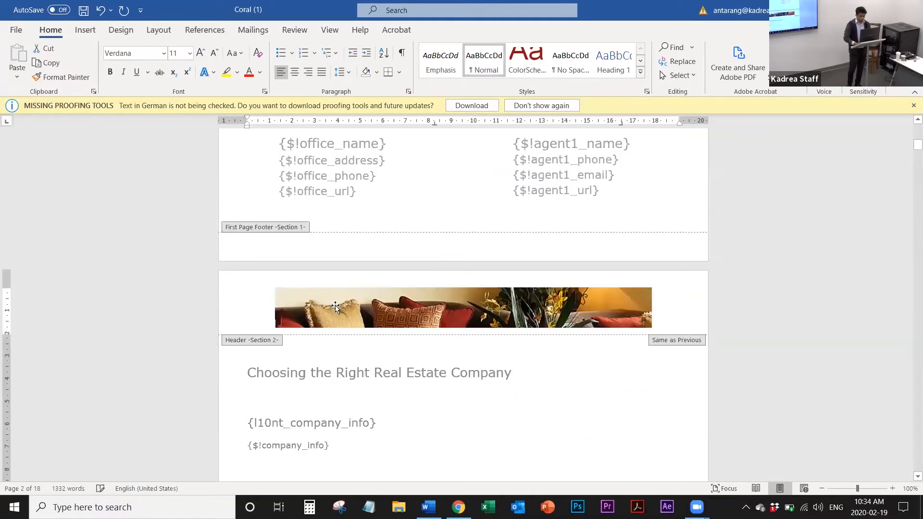
{"action": "left_click", "coordinate": [403, 299]}
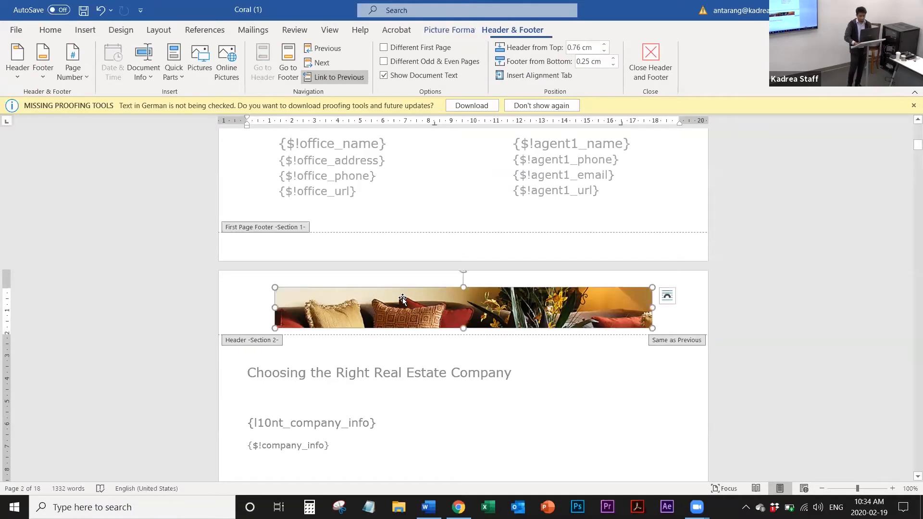
{"action": "key", "text": "Delete"}
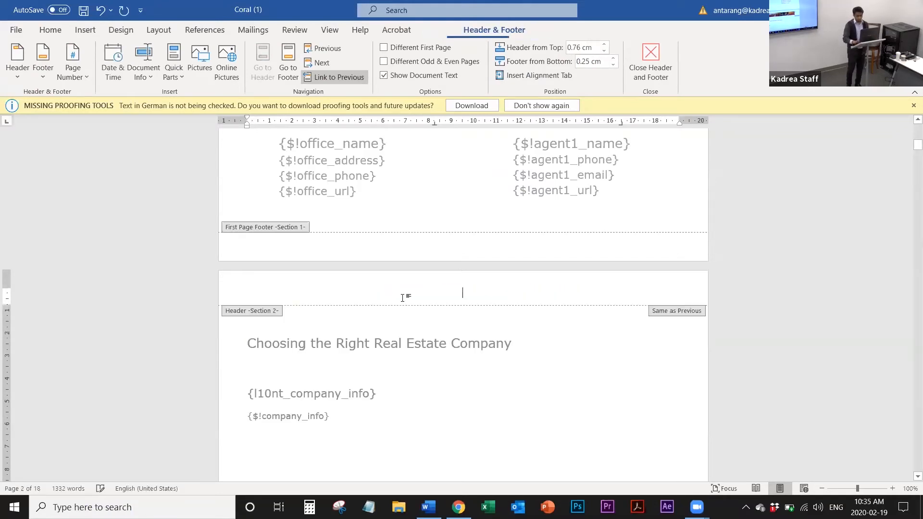
{"action": "double_click", "coordinate": [616, 326]}
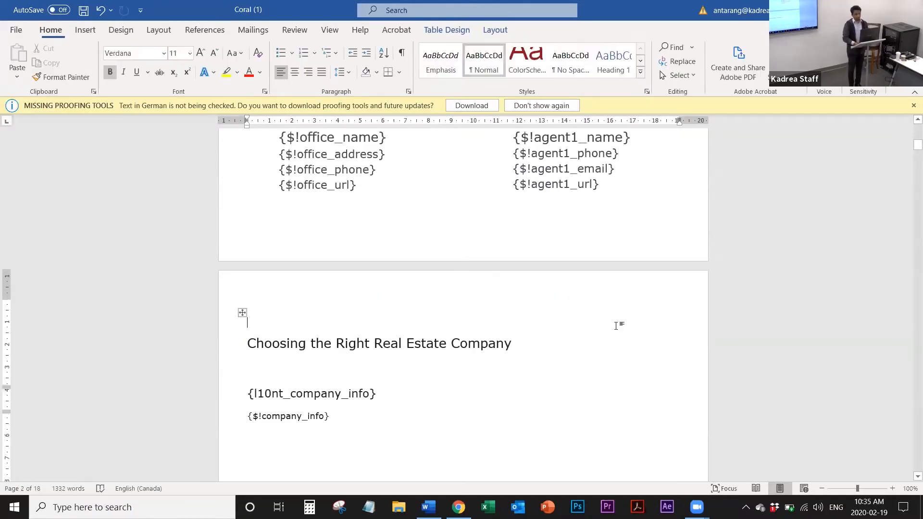
Step: Add the text "Best Company" on a new line below the company info placeholder
{"action": "scroll", "coordinate": [616, 326], "scroll_direction": "down", "scroll_amount": 3}
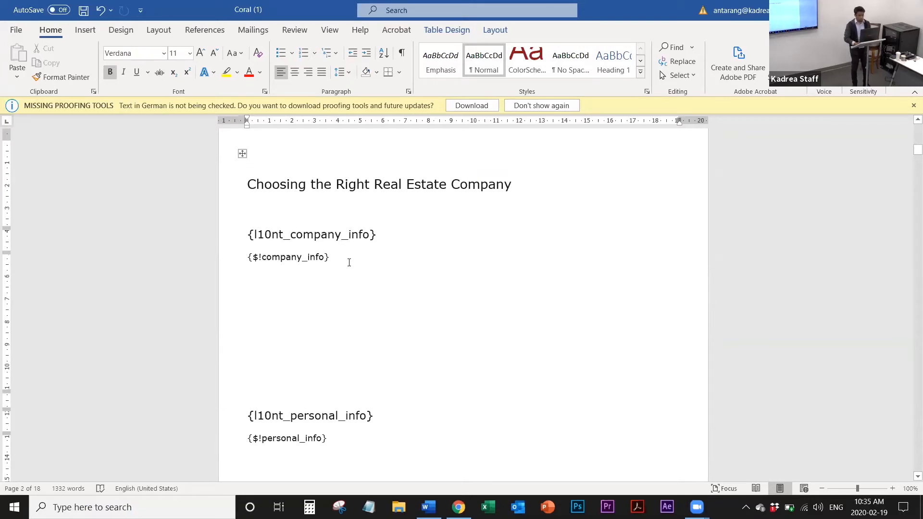
{"action": "left_click", "coordinate": [266, 340]}
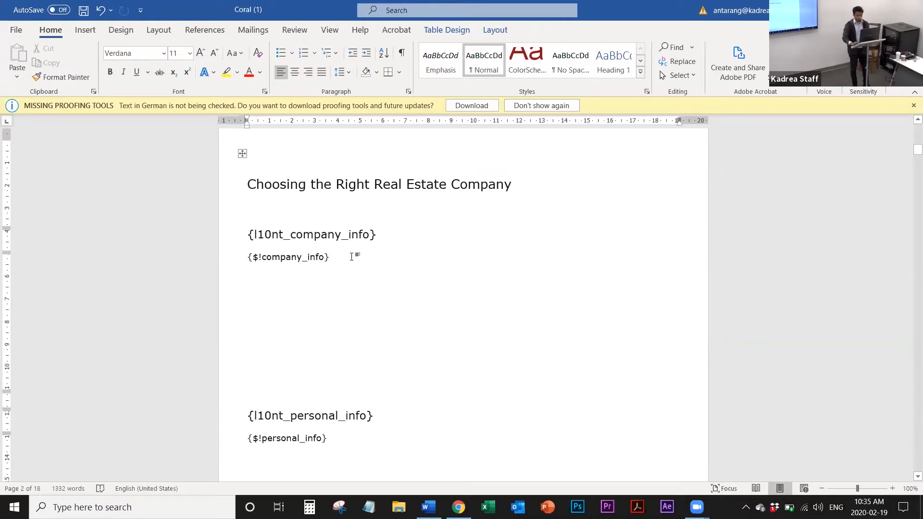
{"action": "key", "text": "Return"}
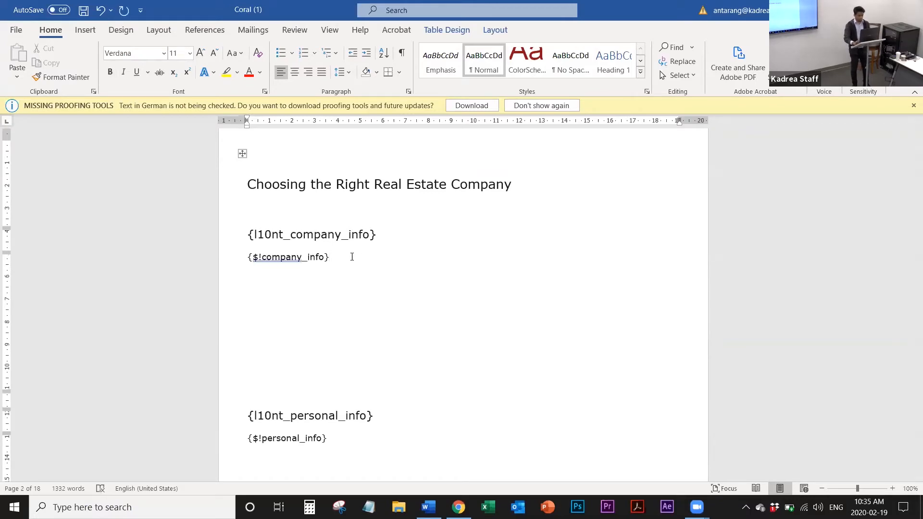
{"action": "type", "text": "Best Company"}
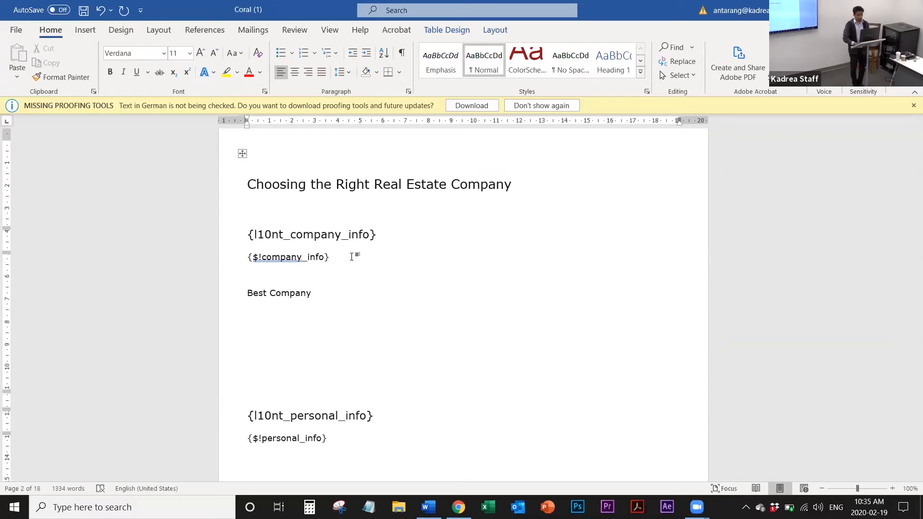
Step: Examine the template's slogan, REALTOR Services, client relationship and Subject Property pages, including their photo, address and field placeholders
{"action": "scroll", "coordinate": [352, 257], "scroll_direction": "down", "scroll_amount": 10}
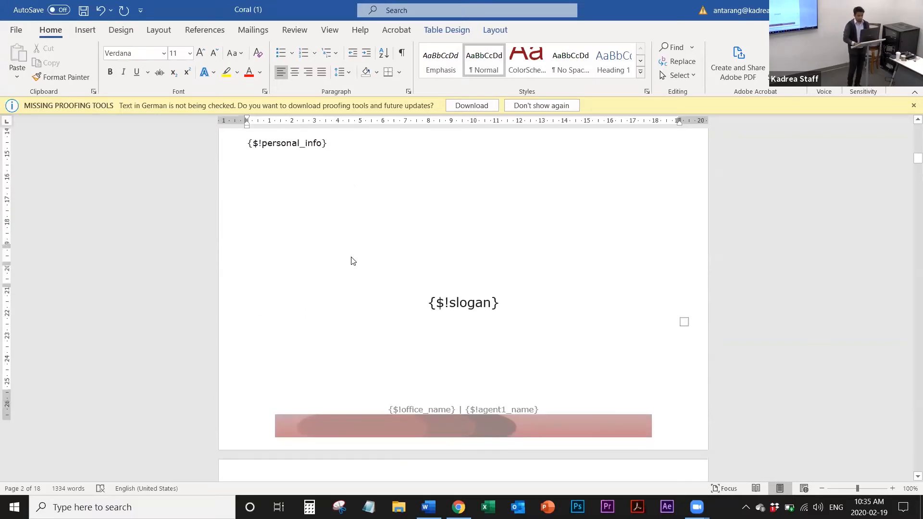
{"action": "scroll", "coordinate": [352, 257], "scroll_direction": "down", "scroll_amount": 7}
{"action": "scroll", "coordinate": [352, 257], "scroll_direction": "up", "scroll_amount": 5}
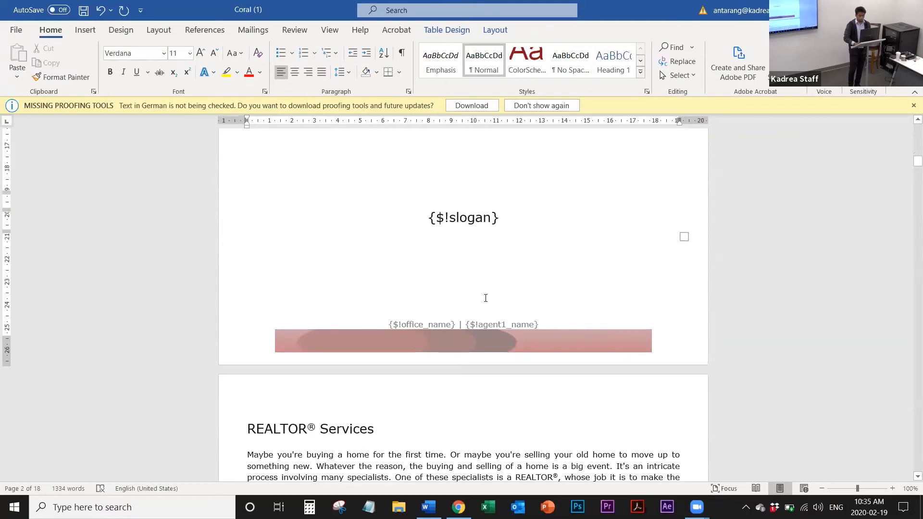
{"action": "scroll", "coordinate": [485, 298], "scroll_direction": "down", "scroll_amount": 20}
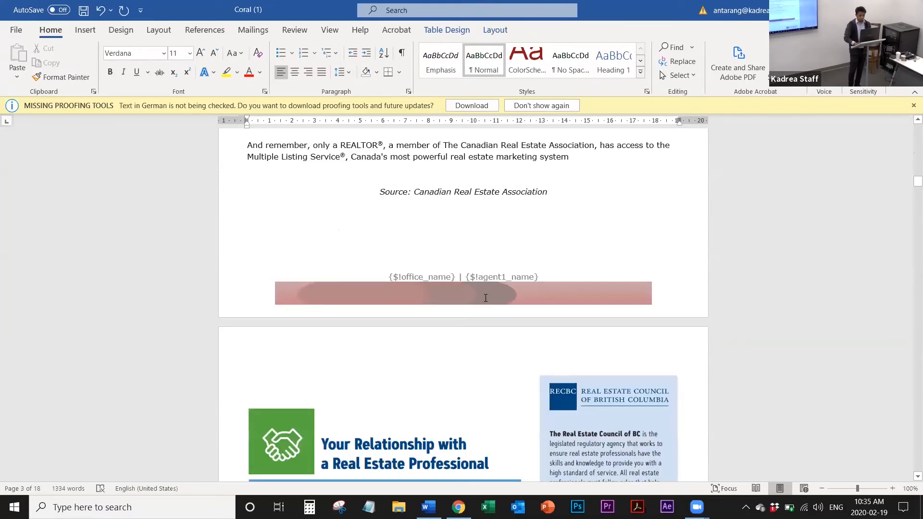
{"action": "scroll", "coordinate": [485, 298], "scroll_direction": "down", "scroll_amount": 19}
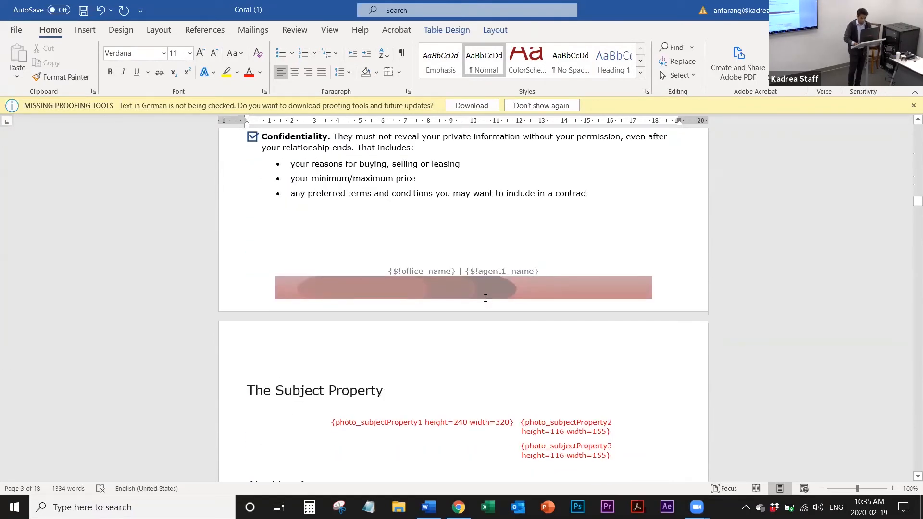
{"action": "scroll", "coordinate": [486, 298], "scroll_direction": "down", "scroll_amount": 10}
{"action": "scroll", "coordinate": [486, 298], "scroll_direction": "up", "scroll_amount": 3}
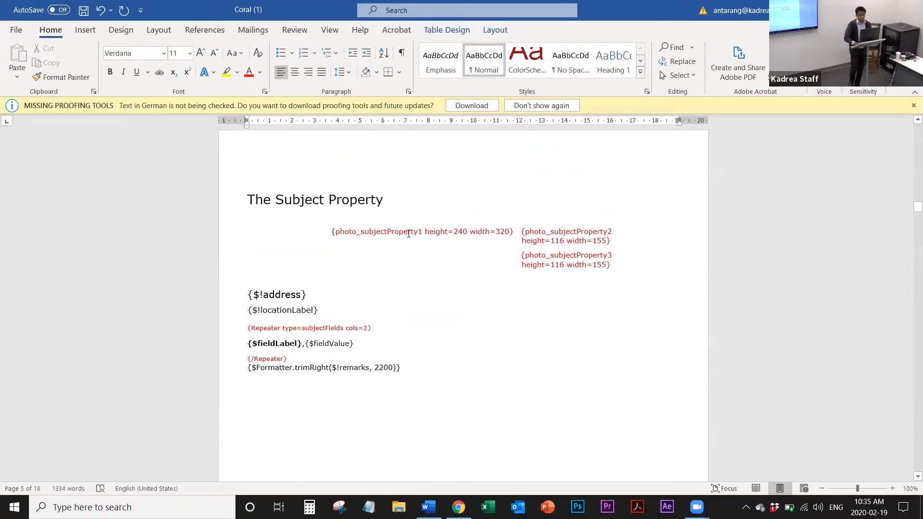
{"action": "scroll", "coordinate": [409, 234], "scroll_direction": "down", "scroll_amount": 1}
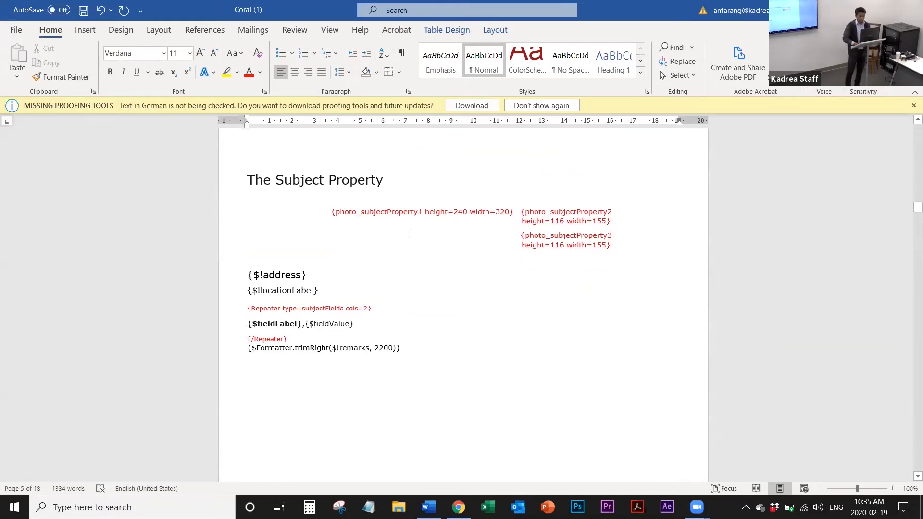
{"action": "scroll", "coordinate": [408, 233], "scroll_direction": "down", "scroll_amount": 3}
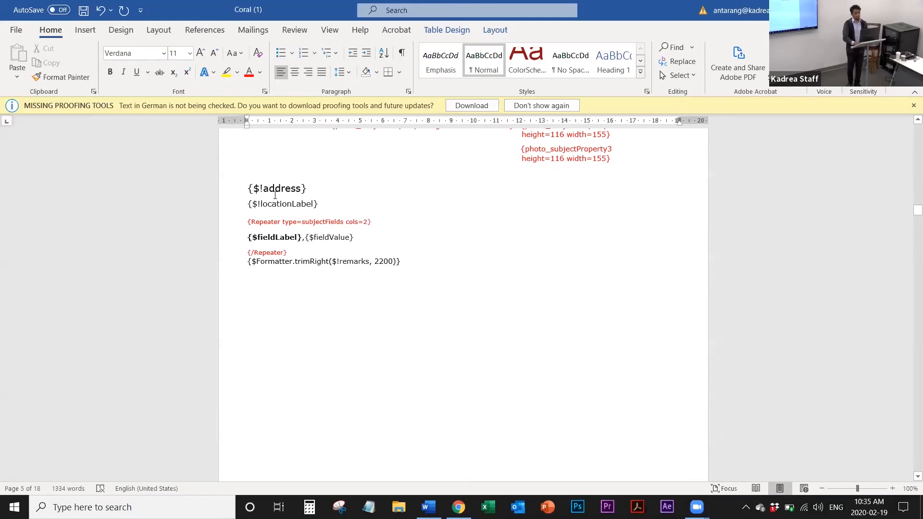
{"action": "scroll", "coordinate": [275, 195], "scroll_direction": "up", "scroll_amount": 1}
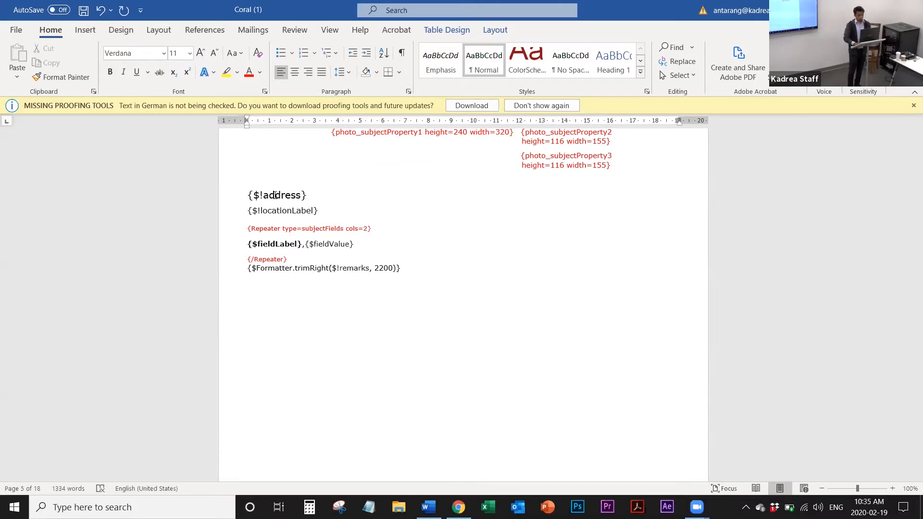
{"action": "scroll", "coordinate": [275, 194], "scroll_direction": "down", "scroll_amount": 10}
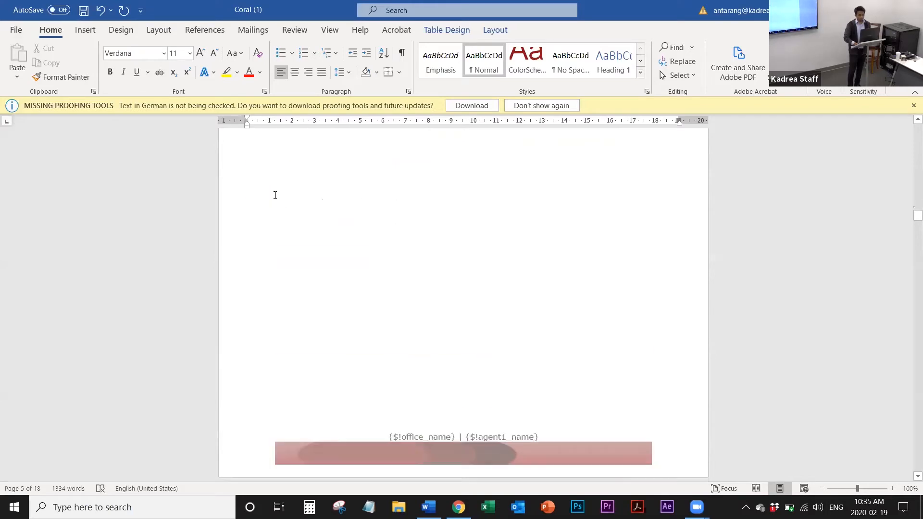
{"action": "scroll", "coordinate": [275, 195], "scroll_direction": "down", "scroll_amount": 5}
{"action": "scroll", "coordinate": [275, 195], "scroll_direction": "up", "scroll_amount": 11}
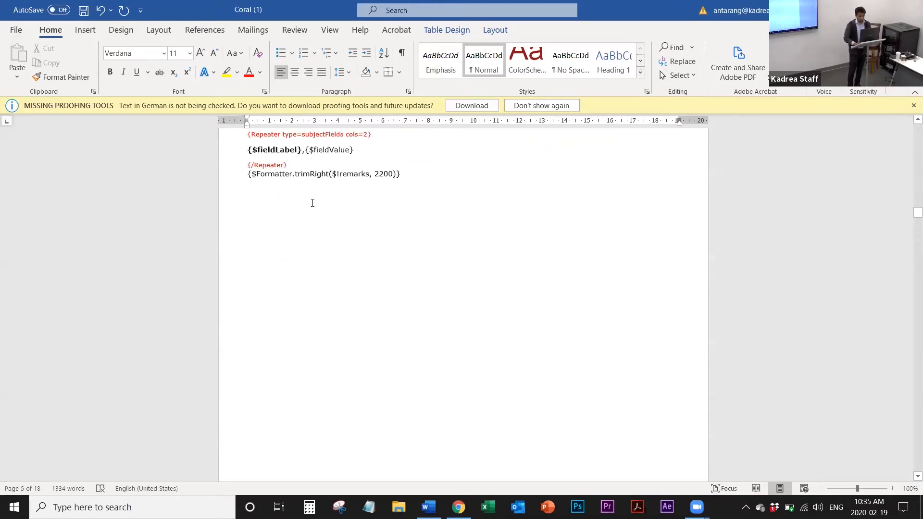
Step: Examine the listing repeater, the comparable properties summary and the price placeholders on the closing "What is the next step?" page
{"action": "scroll", "coordinate": [313, 203], "scroll_direction": "down", "scroll_amount": 15}
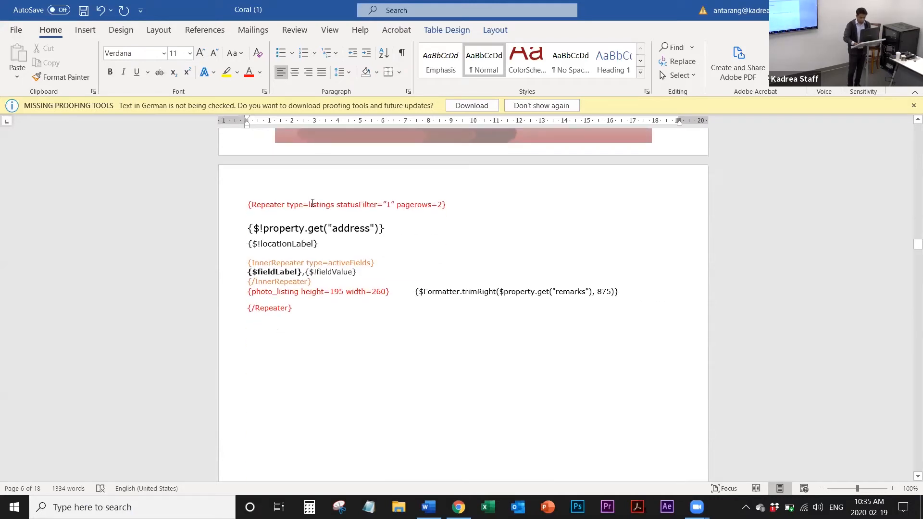
{"action": "scroll", "coordinate": [313, 203], "scroll_direction": "down", "scroll_amount": 20}
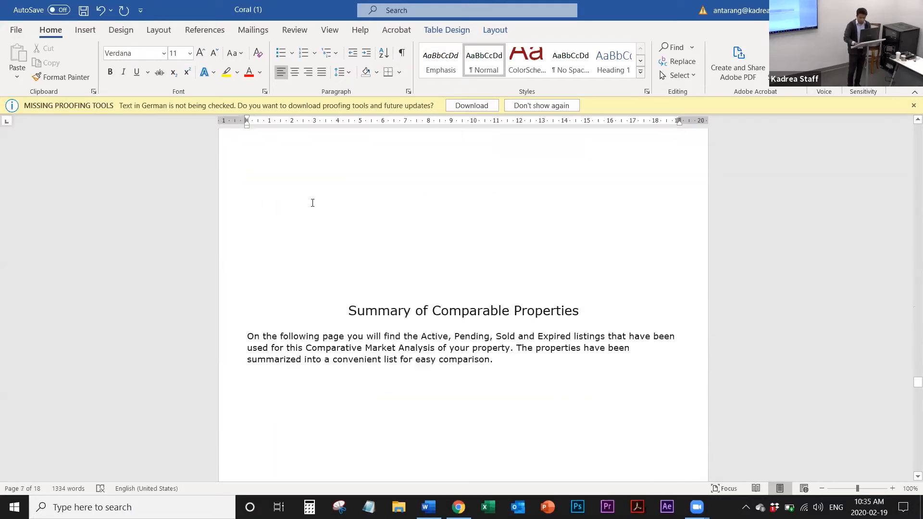
{"action": "scroll", "coordinate": [312, 203], "scroll_direction": "down", "scroll_amount": 20}
{"action": "scroll", "coordinate": [313, 200], "scroll_direction": "up", "scroll_amount": 5}
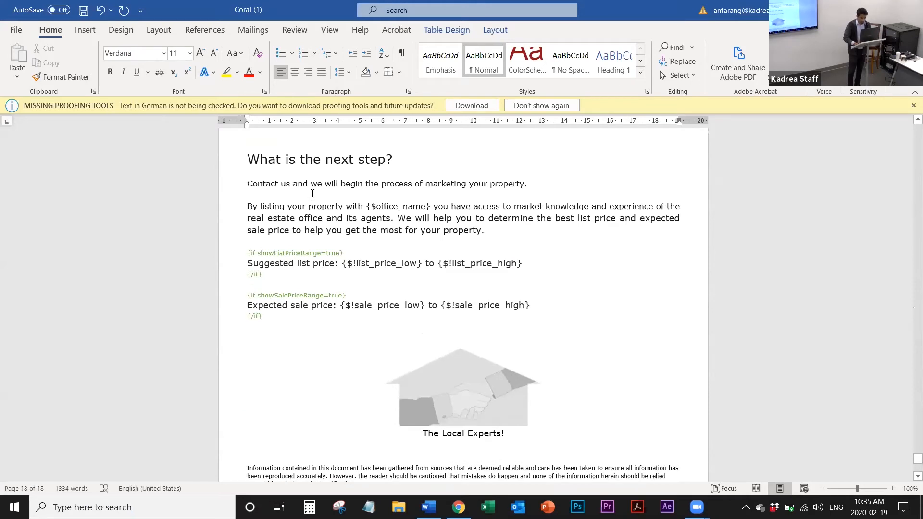
{"action": "scroll", "coordinate": [312, 194], "scroll_direction": "up", "scroll_amount": 2}
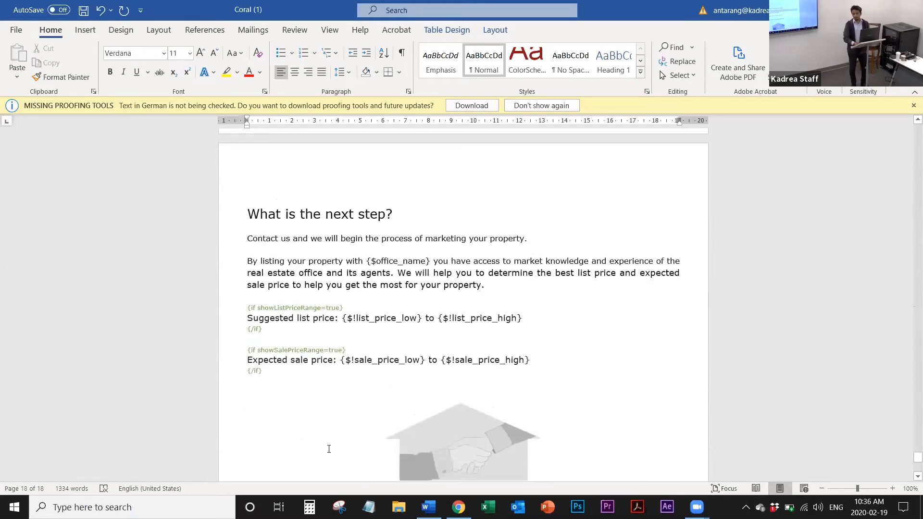
{"action": "scroll", "coordinate": [295, 461], "scroll_direction": "up", "scroll_amount": 3}
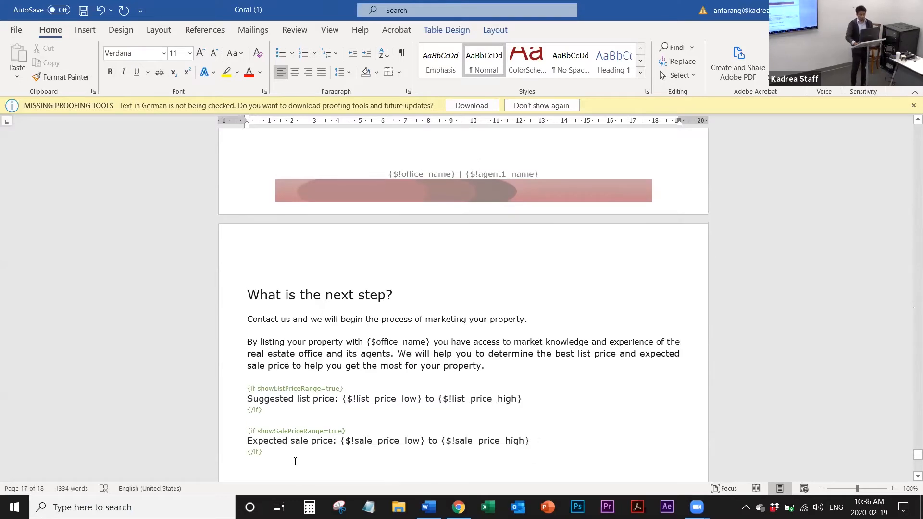
Step: Switch to the Xposure CMA in Chrome, check the list and sale price ranges under Results, and return to the Word template
{"action": "key", "text": "alt+Tab"}
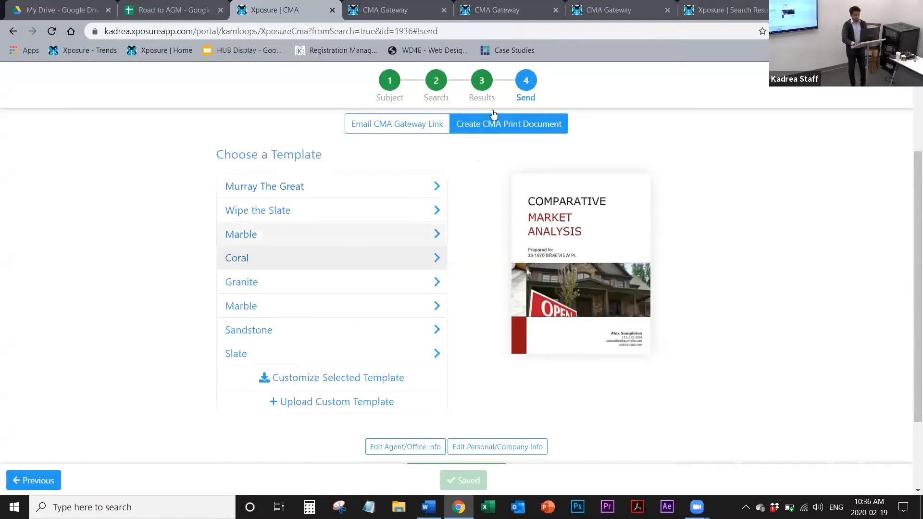
{"action": "scroll", "coordinate": [451, 289], "scroll_direction": "down", "scroll_amount": 2}
{"action": "scroll", "coordinate": [497, 103], "scroll_direction": "up", "scroll_amount": 5}
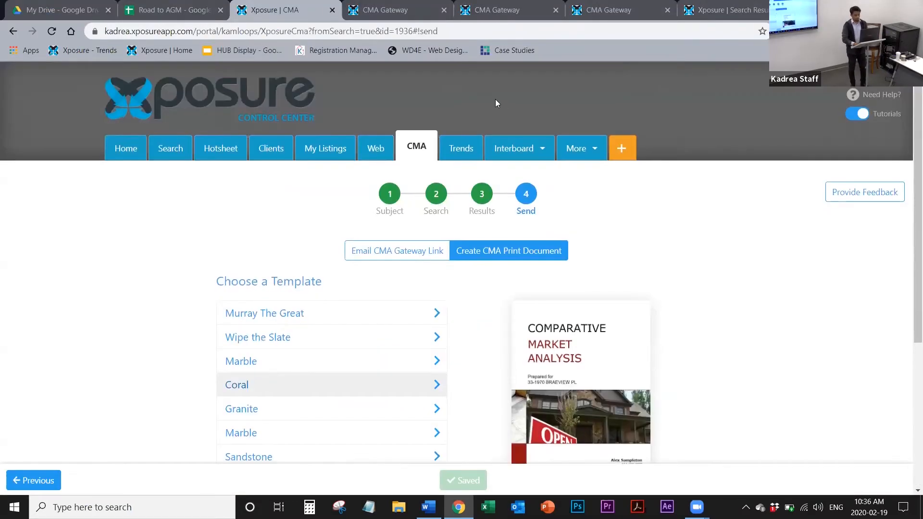
{"action": "left_click", "coordinate": [488, 209]}
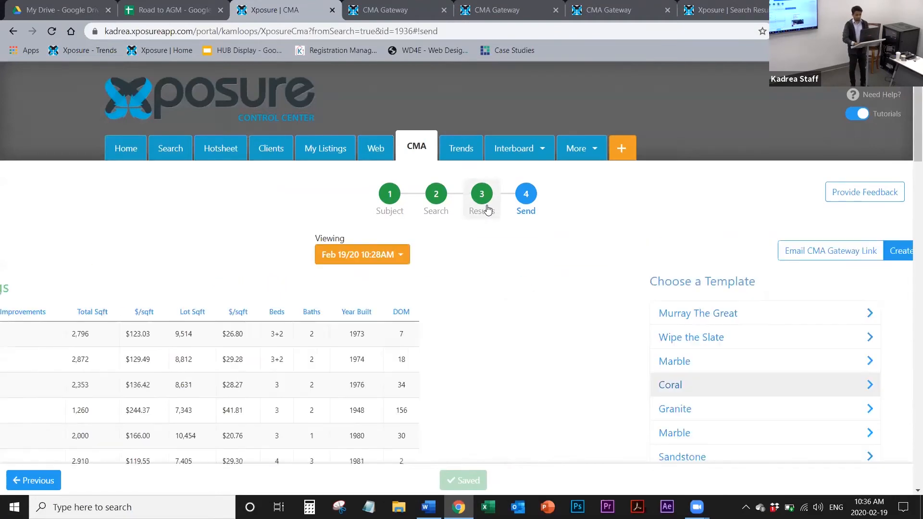
{"action": "scroll", "coordinate": [519, 398], "scroll_direction": "down", "scroll_amount": 10}
{"action": "scroll", "coordinate": [520, 398], "scroll_direction": "down", "scroll_amount": 10}
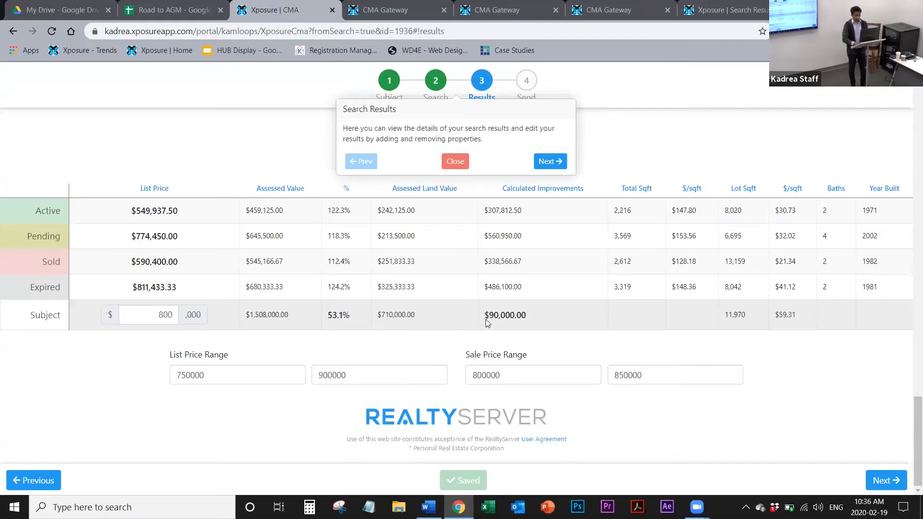
{"action": "key", "text": "alt+Tab"}
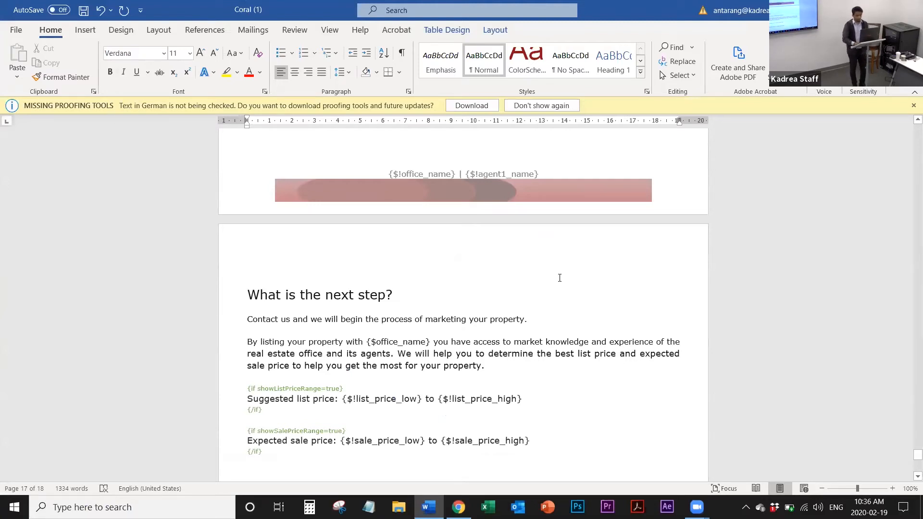
Step: Go back to the cover page and save the customized Coral (1) document
{"action": "scroll", "coordinate": [458, 313], "scroll_direction": "up", "scroll_amount": 20}
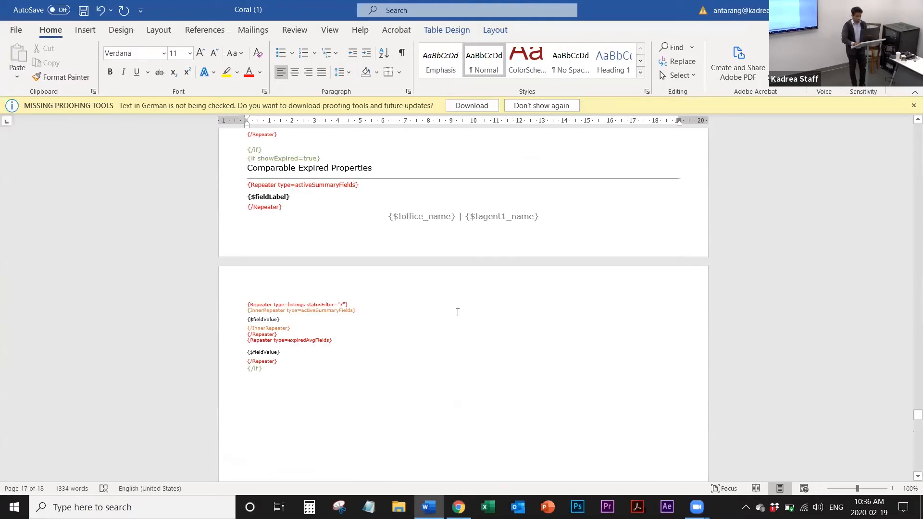
{"action": "scroll", "coordinate": [457, 313], "scroll_direction": "up", "scroll_amount": 20}
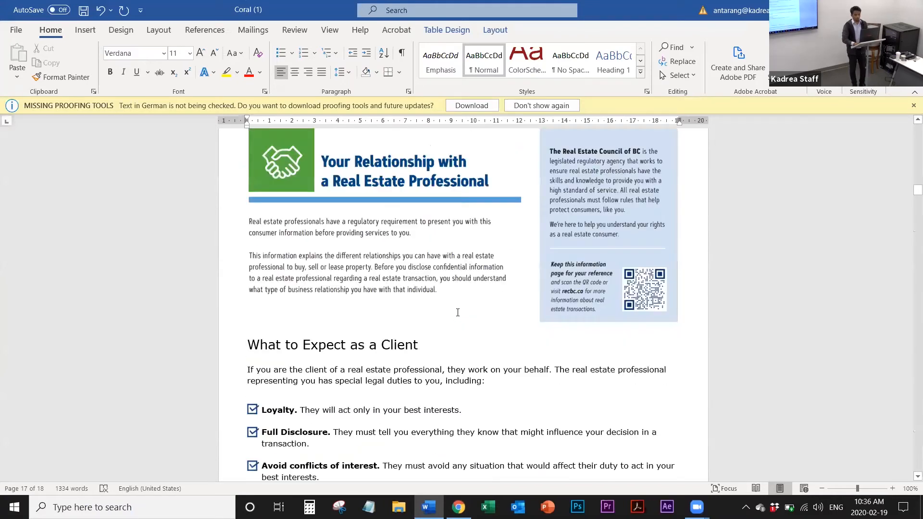
{"action": "key", "text": "ctrl+Home"}
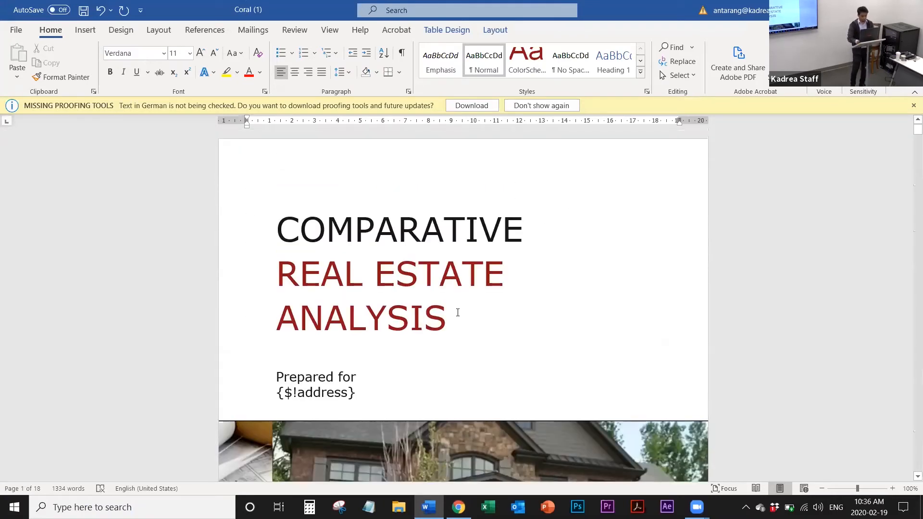
{"action": "key", "text": "ctrl+s"}
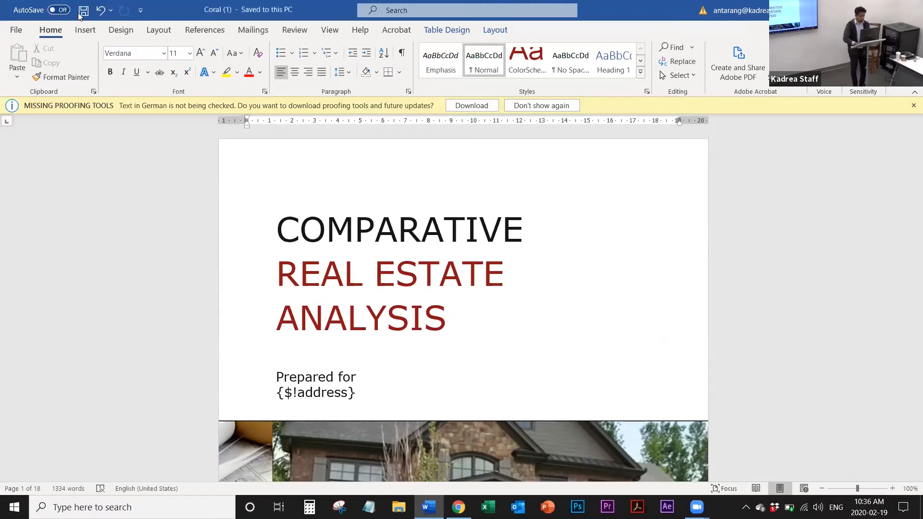
Step: Save a copy of the customized template on the Desktop as a Word document named Test KADREA
{"action": "left_click", "coordinate": [18, 30]}
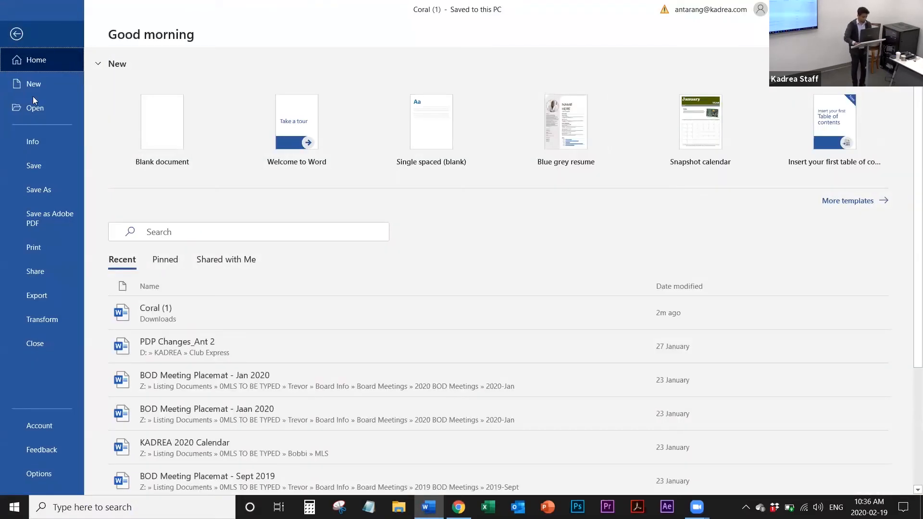
{"action": "left_click", "coordinate": [34, 195]}
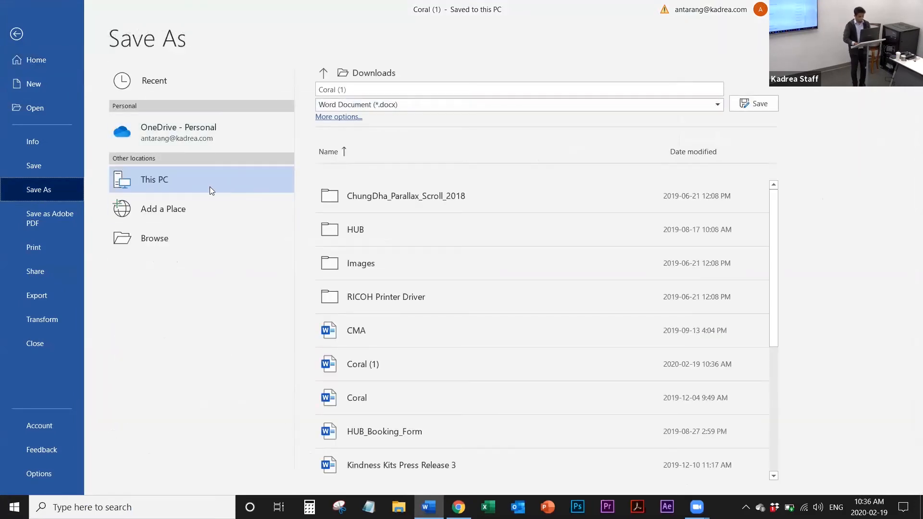
{"action": "left_click", "coordinate": [188, 242]}
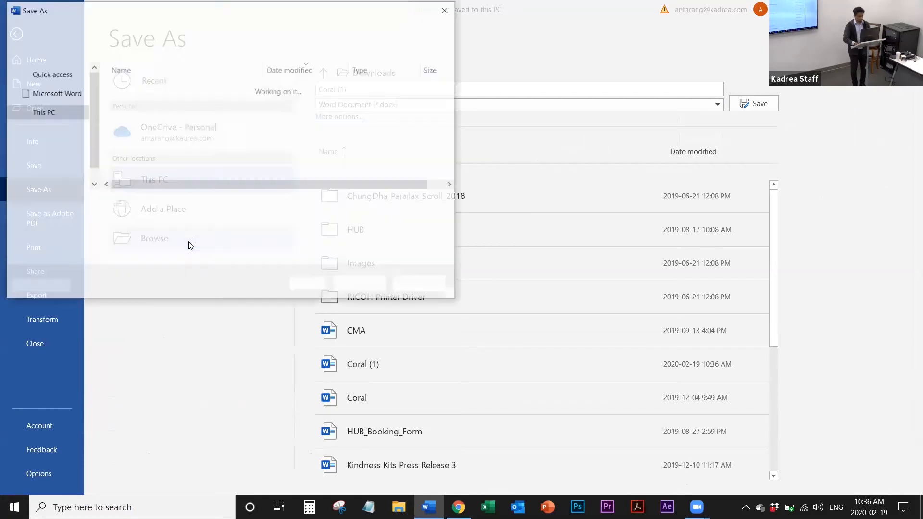
{"action": "scroll", "coordinate": [69, 120], "scroll_direction": "up", "scroll_amount": 5}
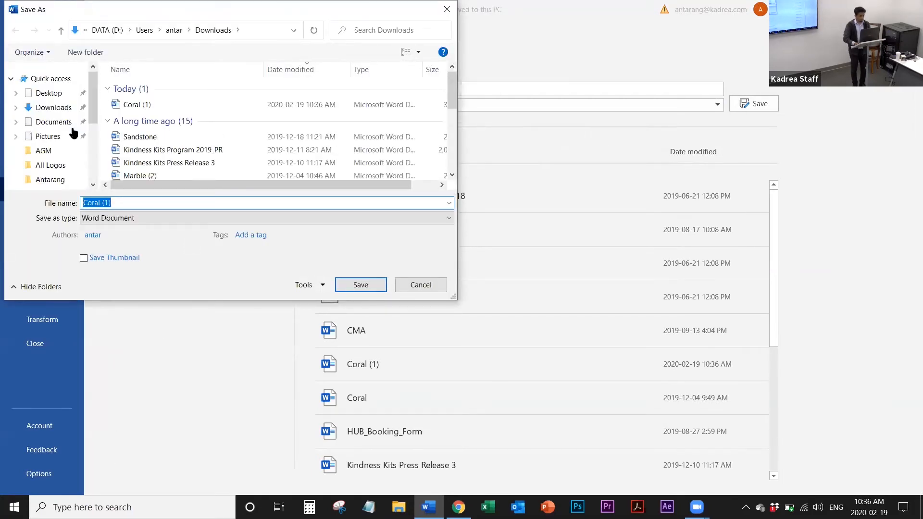
{"action": "left_click", "coordinate": [49, 93]}
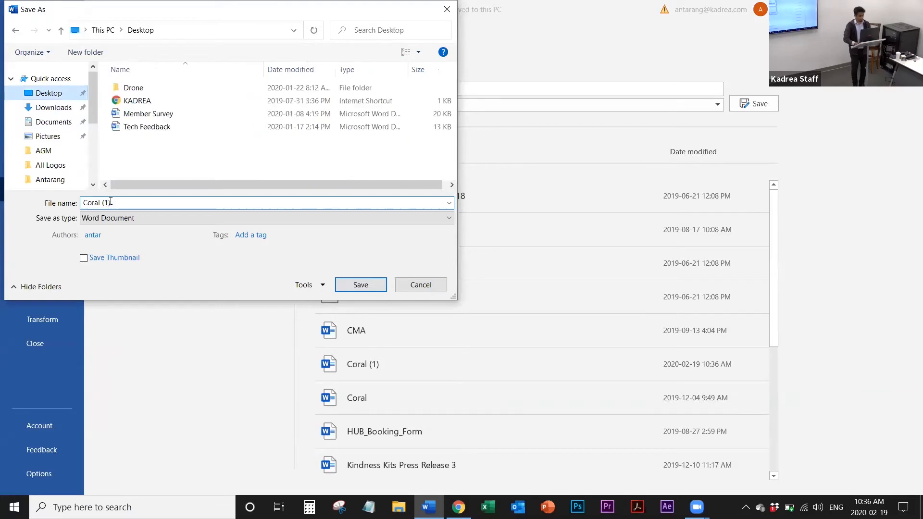
{"action": "type", "text": "Test KADREA"}
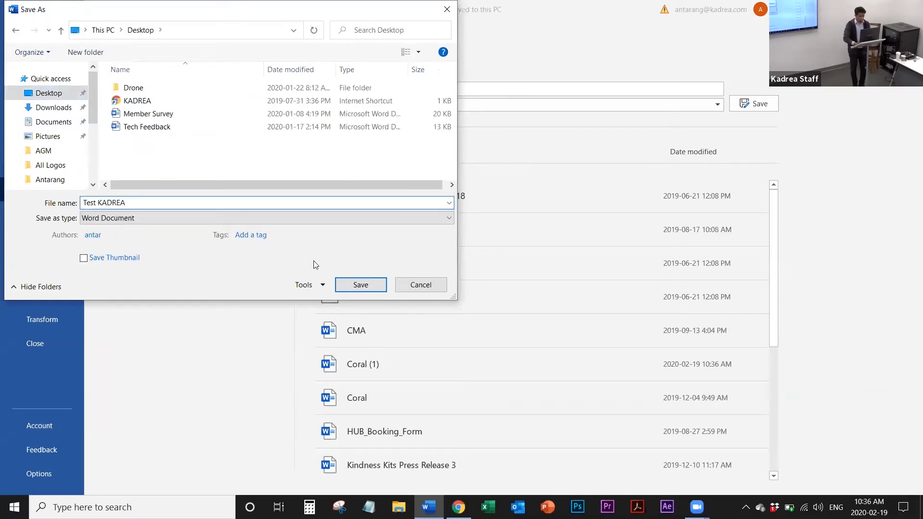
{"action": "left_click", "coordinate": [358, 285]}
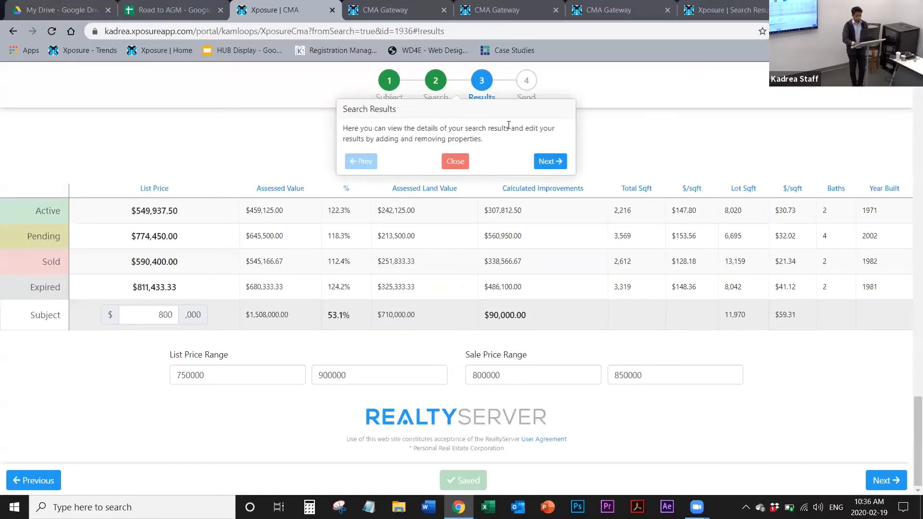
Step: Return to the Xposure CMA in Chrome, advance from Results to Send, and dismiss the tutorial tips
{"action": "left_click", "coordinate": [456, 161]}
{"action": "left_click", "coordinate": [891, 487]}
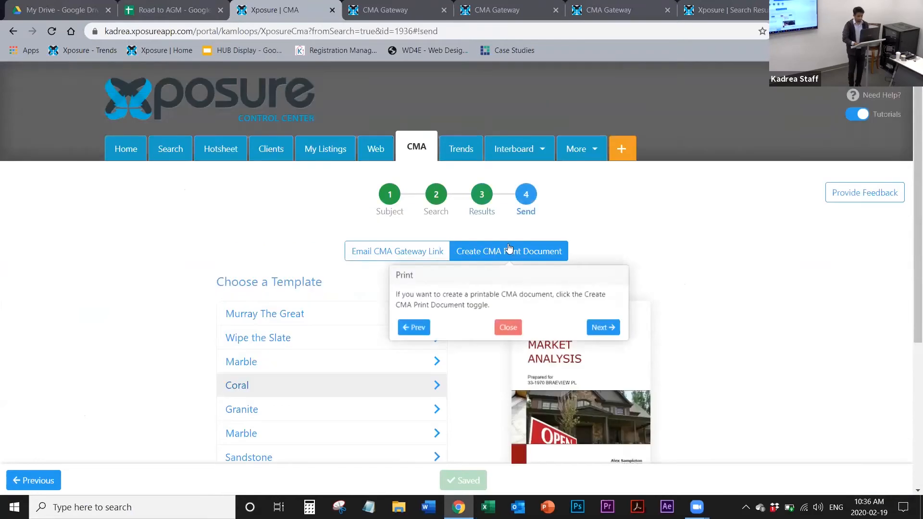
{"action": "left_click", "coordinate": [512, 326]}
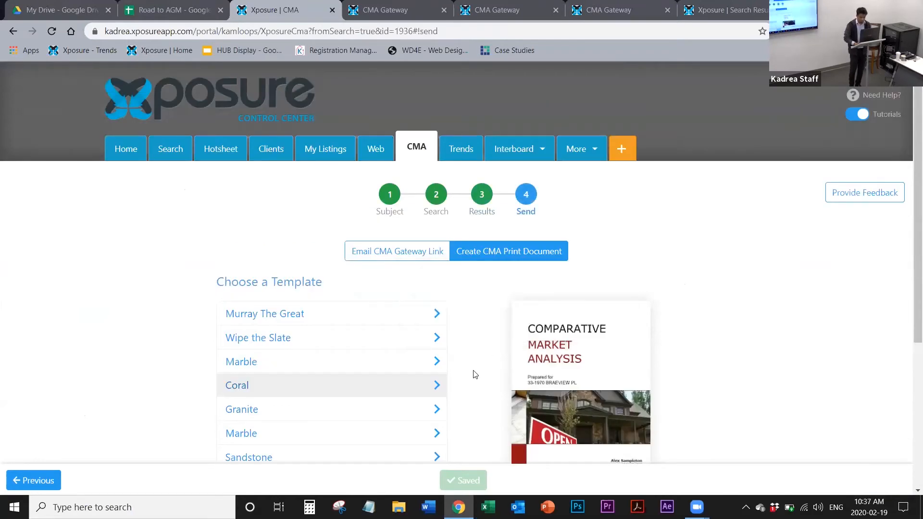
Step: Upload the Test KADREA document from the Desktop as a custom template for the CMA print document
{"action": "scroll", "coordinate": [472, 373], "scroll_direction": "down", "scroll_amount": 3}
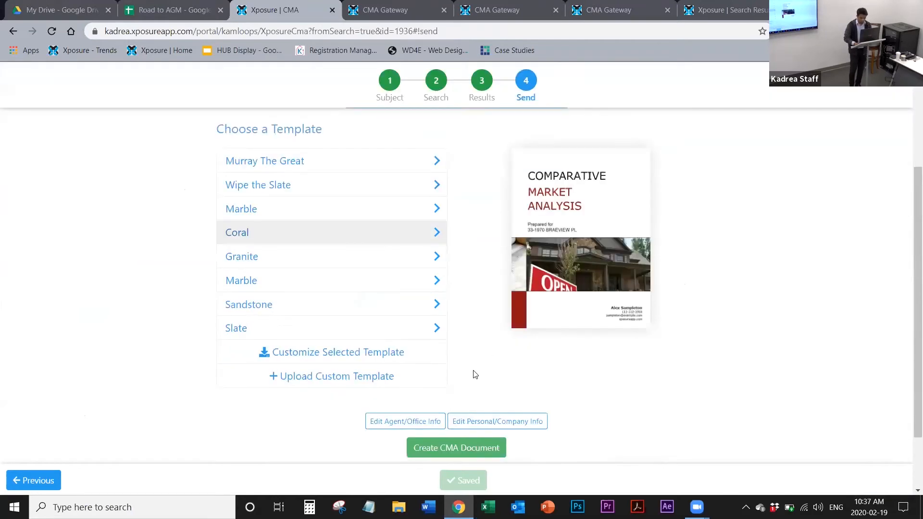
{"action": "left_click", "coordinate": [365, 372]}
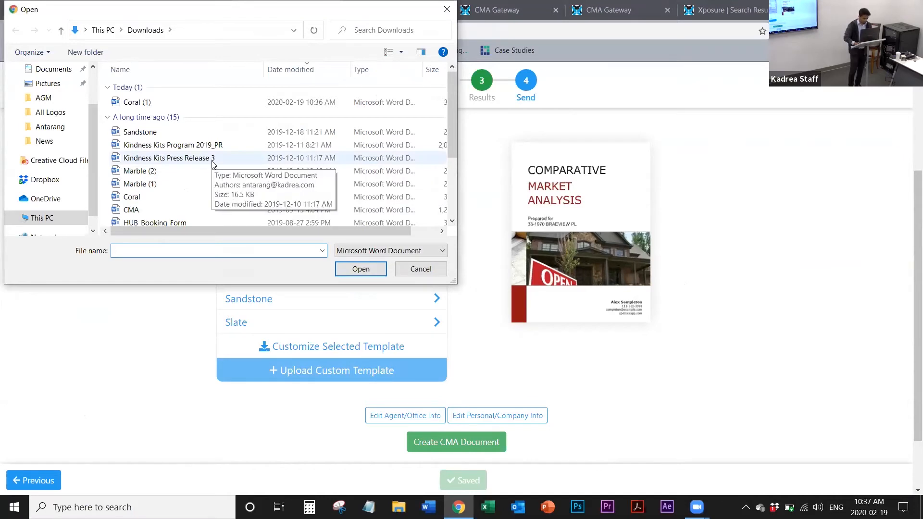
{"action": "scroll", "coordinate": [55, 97], "scroll_direction": "up", "scroll_amount": 2}
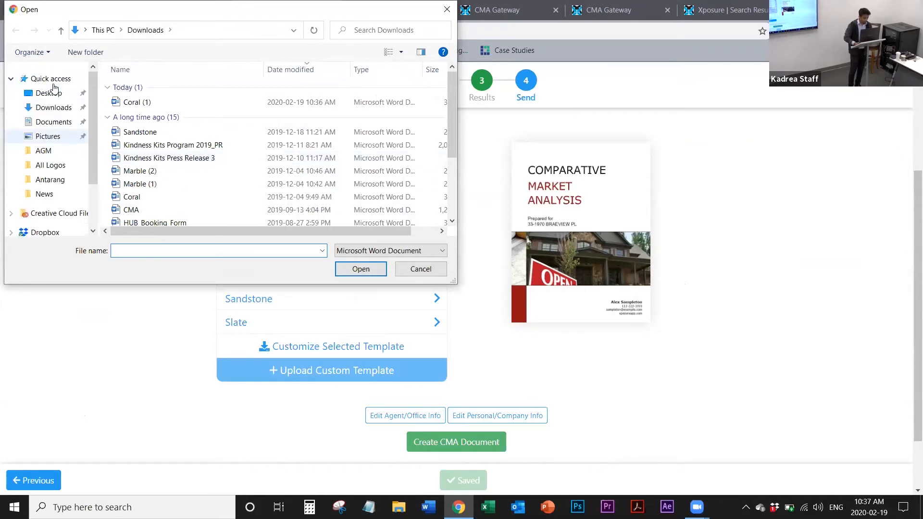
{"action": "left_click", "coordinate": [51, 94]}
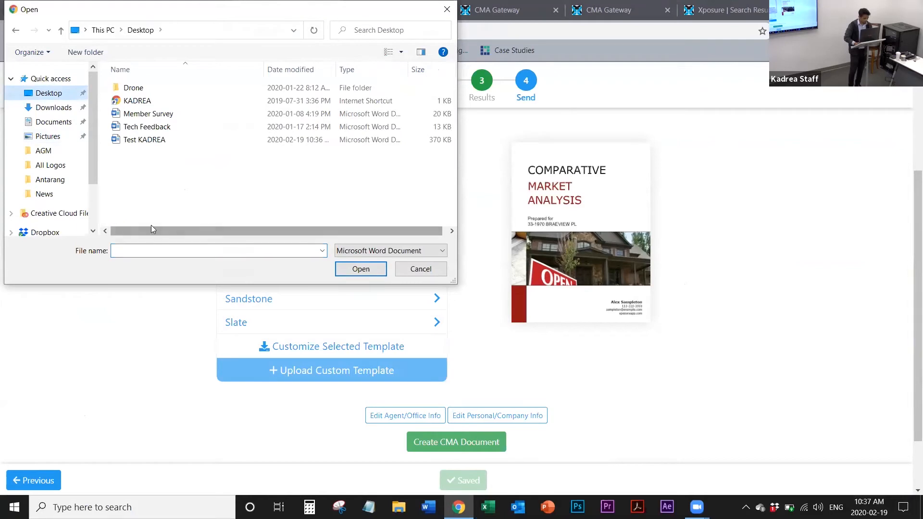
{"action": "left_click", "coordinate": [149, 143]}
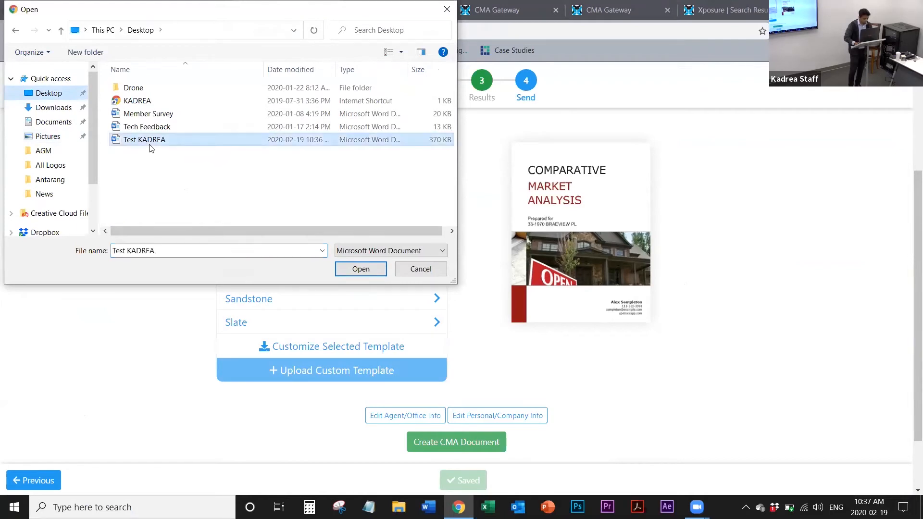
{"action": "left_click", "coordinate": [359, 269]}
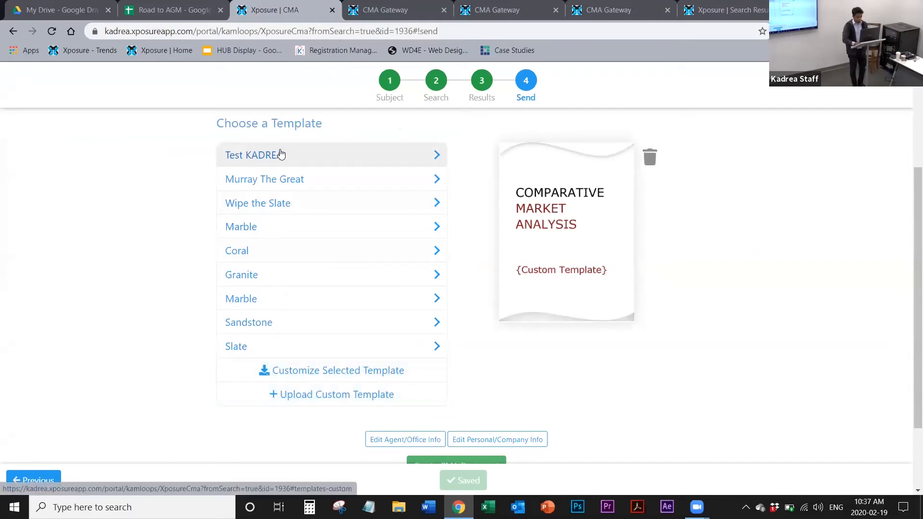
Step: Create the CMA document from the Test KADREA template as a PDF
{"action": "scroll", "coordinate": [513, 423], "scroll_direction": "down", "scroll_amount": 2}
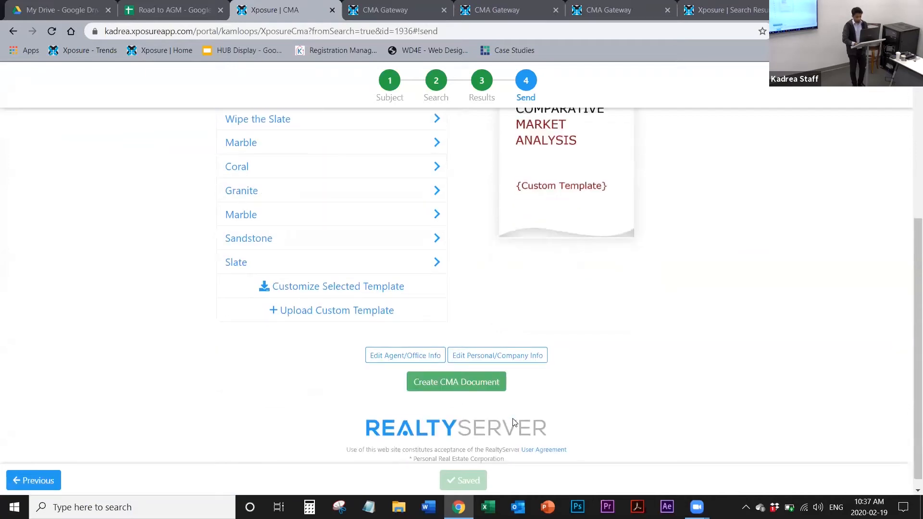
{"action": "left_click", "coordinate": [476, 384]}
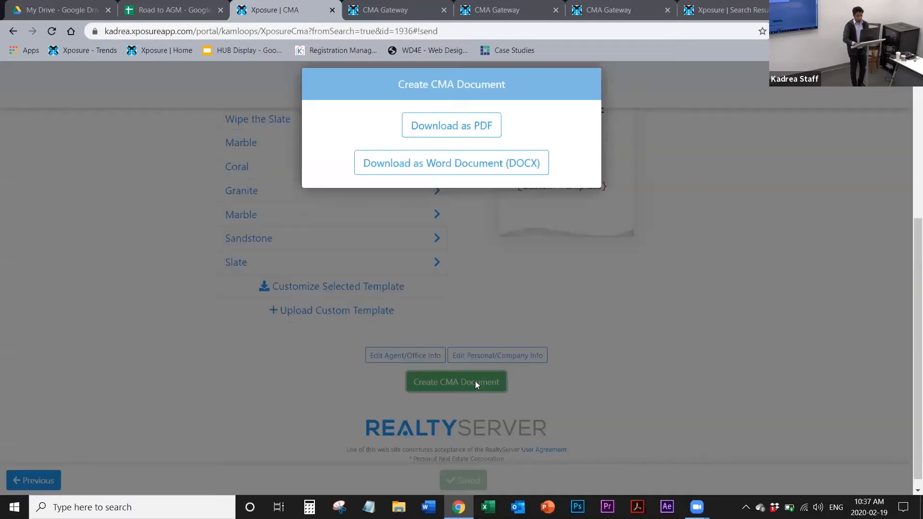
{"action": "left_click", "coordinate": [420, 139]}
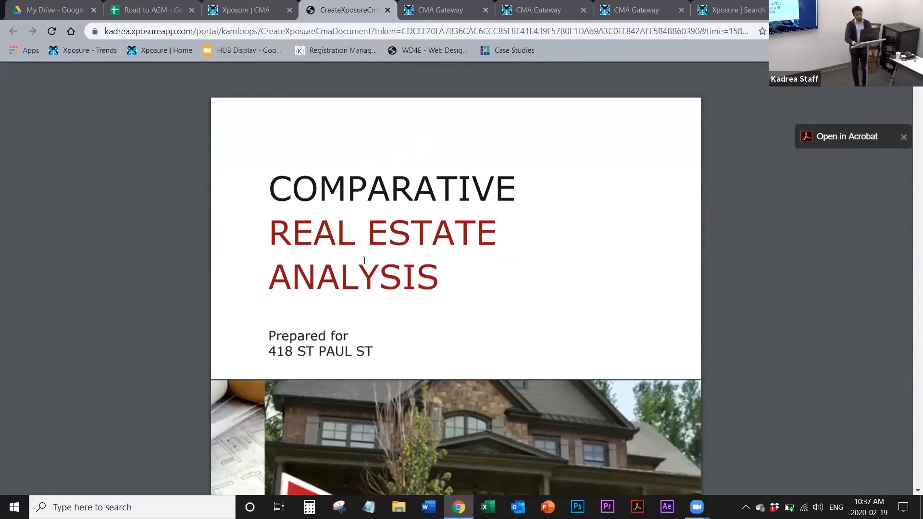
Step: Examine the PDF's cover page, company and personal information, slogan and REALTOR Services page
{"action": "scroll", "coordinate": [365, 261], "scroll_direction": "down", "scroll_amount": 2}
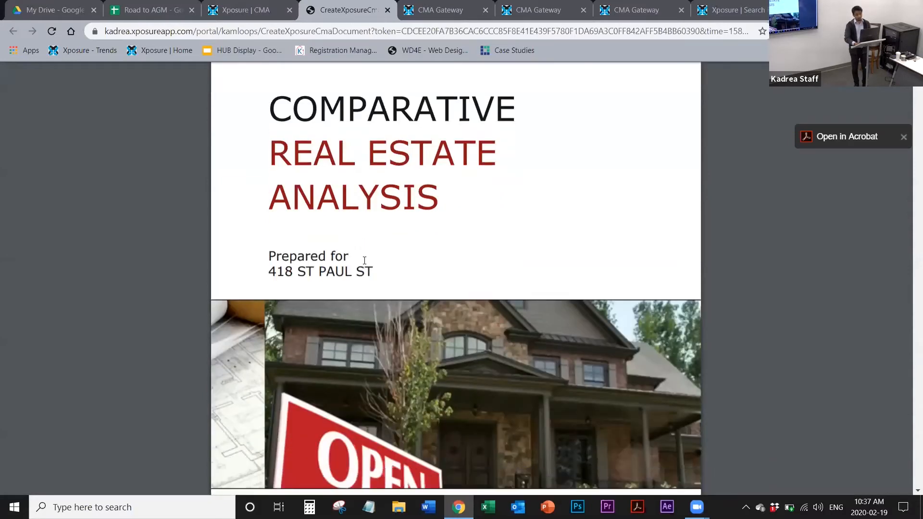
{"action": "scroll", "coordinate": [364, 261], "scroll_direction": "down", "scroll_amount": 1}
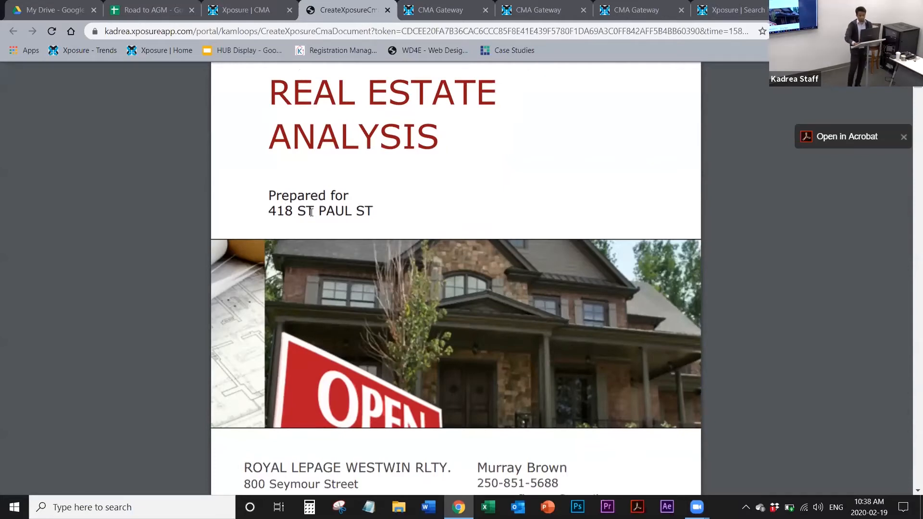
{"action": "scroll", "coordinate": [311, 212], "scroll_direction": "down", "scroll_amount": 3}
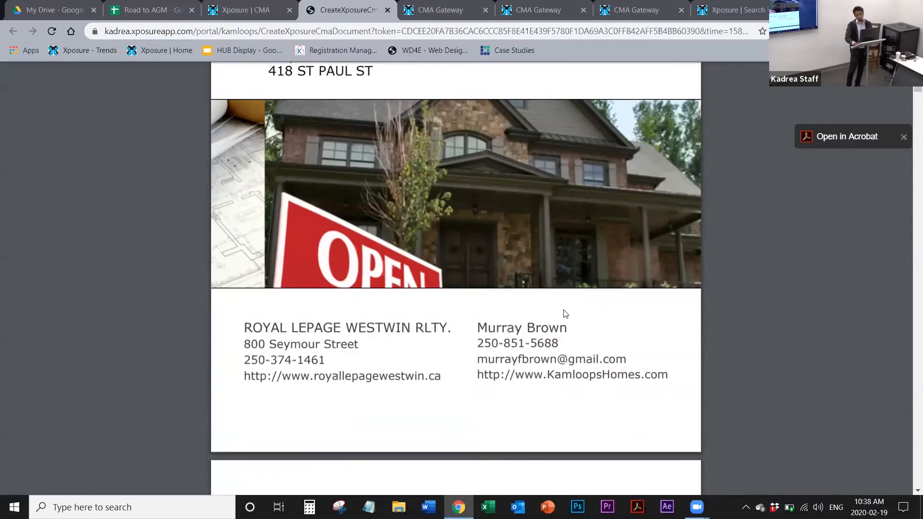
{"action": "scroll", "coordinate": [566, 313], "scroll_direction": "down", "scroll_amount": 6}
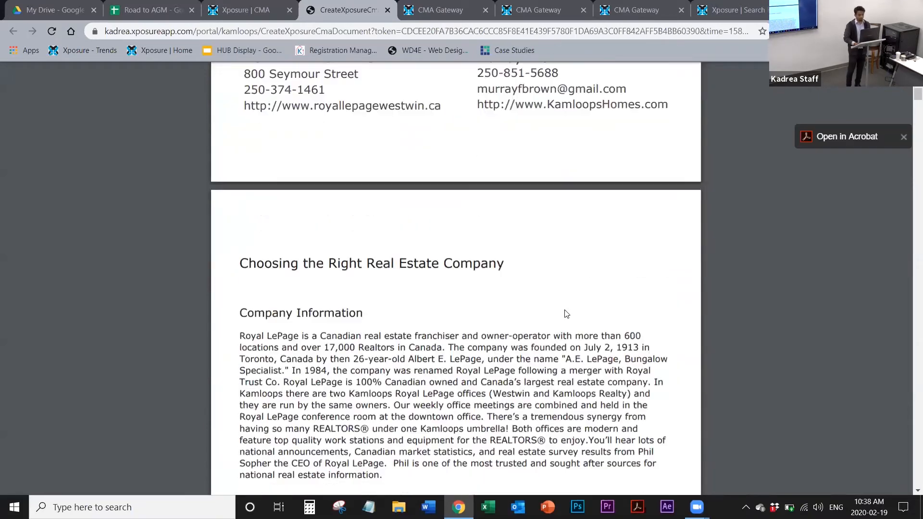
{"action": "scroll", "coordinate": [566, 312], "scroll_direction": "down", "scroll_amount": 3}
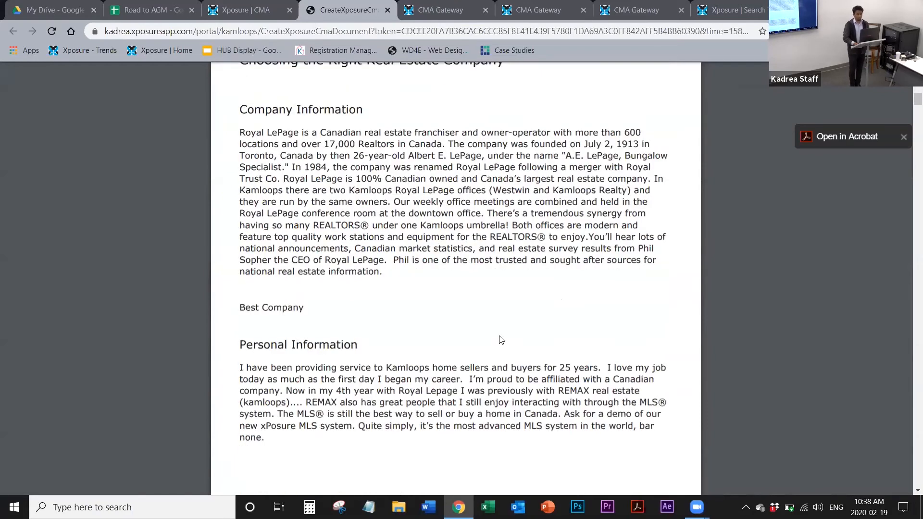
{"action": "scroll", "coordinate": [501, 340], "scroll_direction": "up", "scroll_amount": 1}
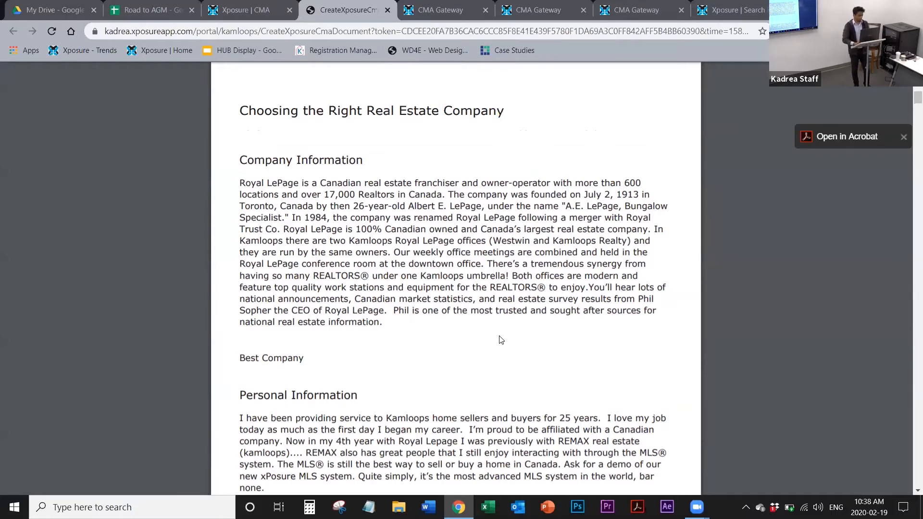
{"action": "scroll", "coordinate": [501, 340], "scroll_direction": "down", "scroll_amount": 2}
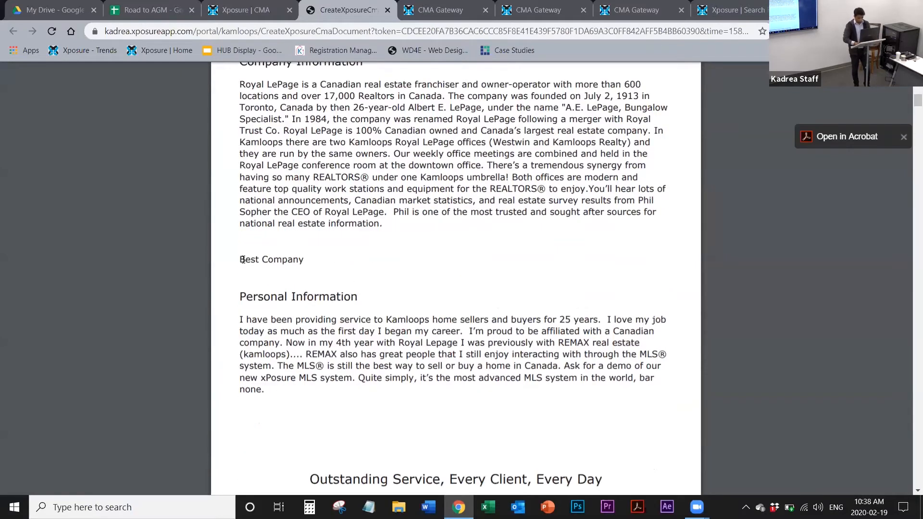
{"action": "left_click_drag", "start_coordinate": [240, 261], "coordinate": [305, 261]}
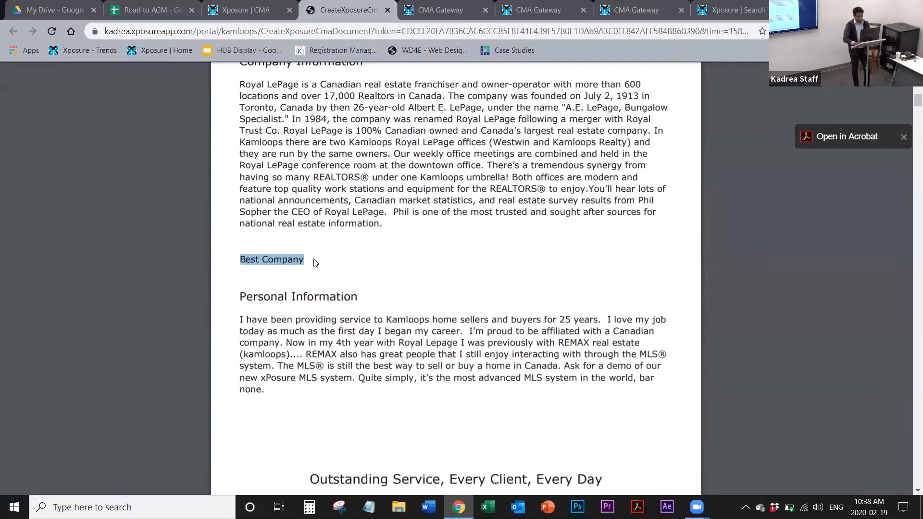
{"action": "scroll", "coordinate": [315, 262], "scroll_direction": "down", "scroll_amount": 9}
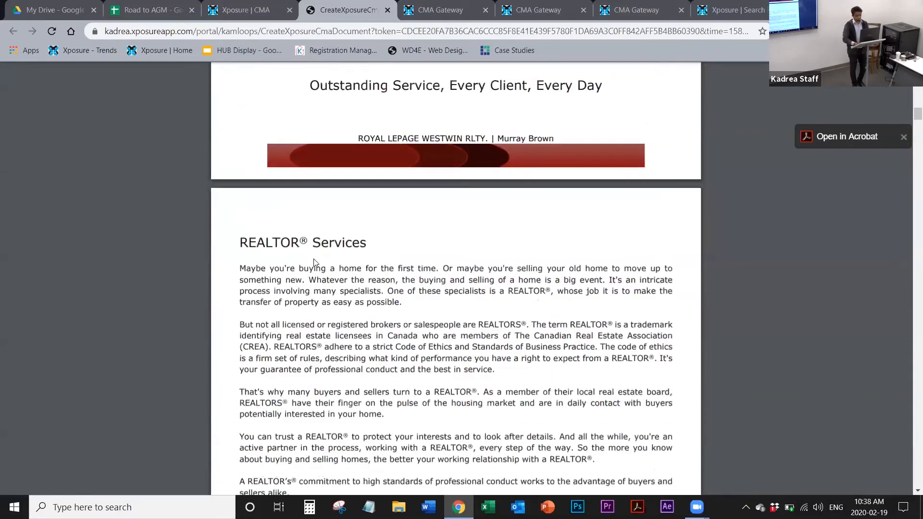
{"action": "scroll", "coordinate": [315, 262], "scroll_direction": "up", "scroll_amount": 14}
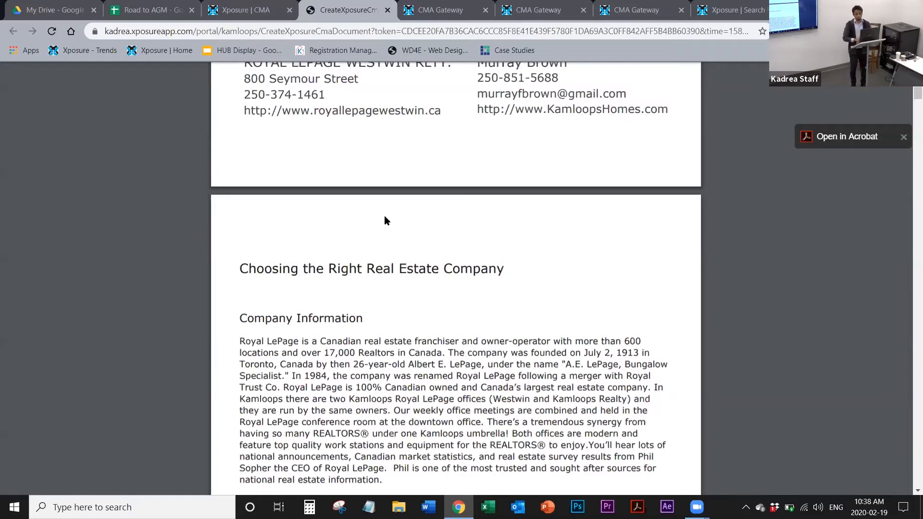
{"action": "scroll", "coordinate": [385, 215], "scroll_direction": "down", "scroll_amount": 12}
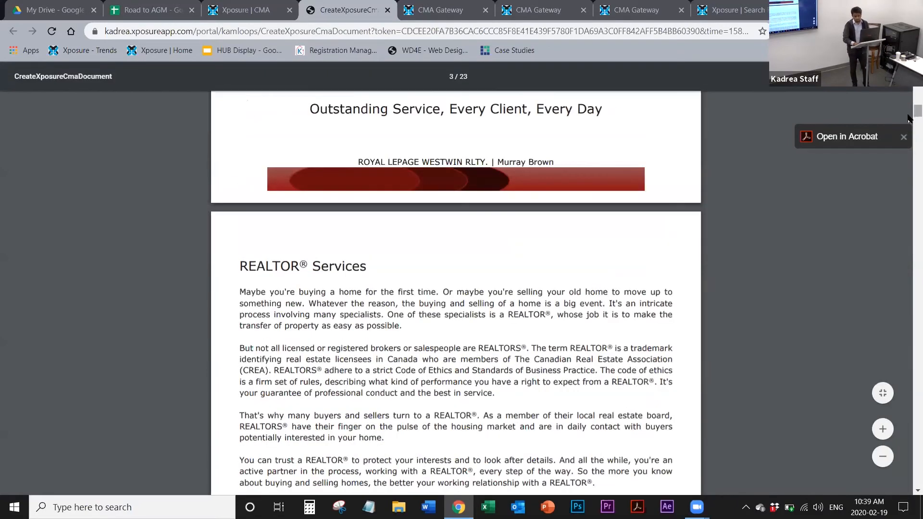
Step: Check the PDF's property comparison tables and the price ranges under "What is the next step?", and switch to the CMA Gateway page
{"action": "left_click_drag", "start_coordinate": [916, 115], "coordinate": [907, 436]}
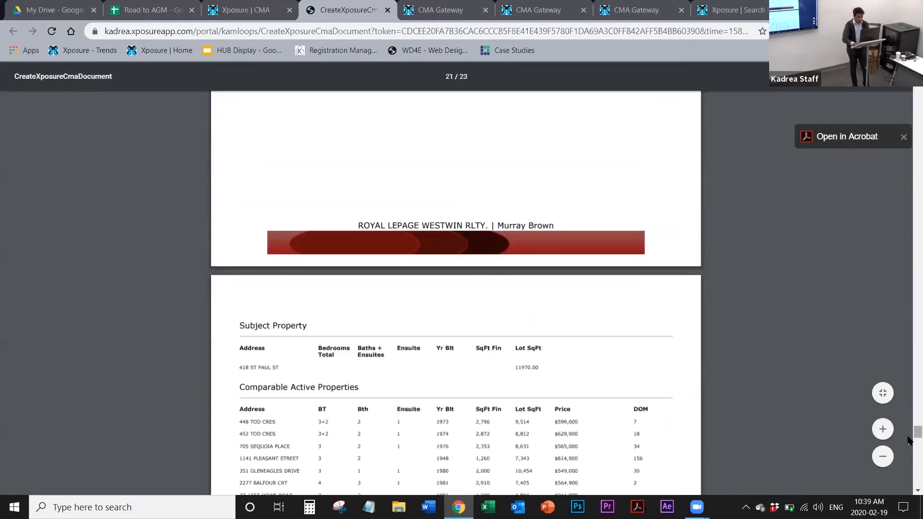
{"action": "scroll", "coordinate": [642, 368], "scroll_direction": "down", "scroll_amount": 4}
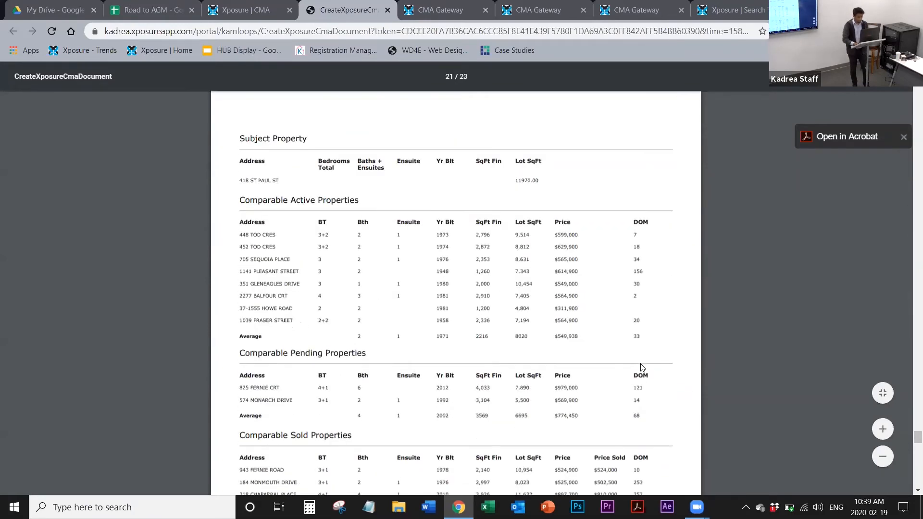
{"action": "scroll", "coordinate": [642, 367], "scroll_direction": "down", "scroll_amount": 2}
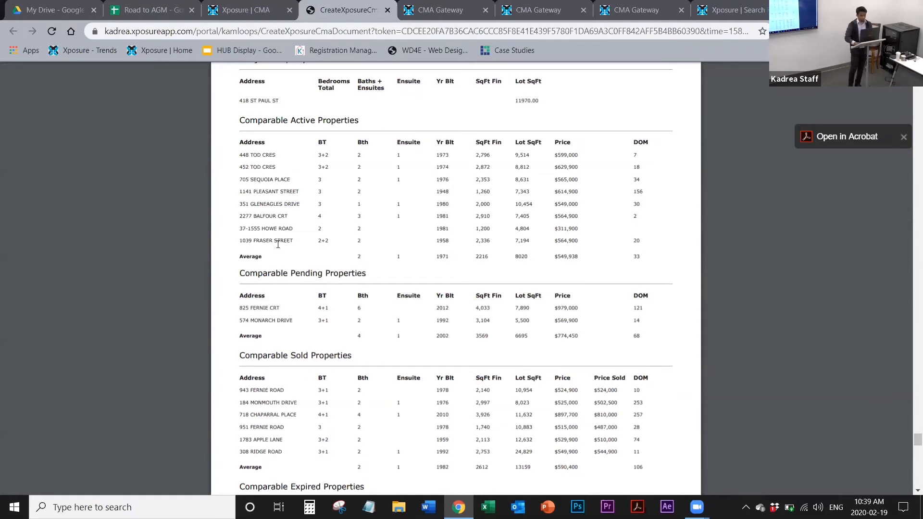
{"action": "scroll", "coordinate": [276, 241], "scroll_direction": "down", "scroll_amount": 12}
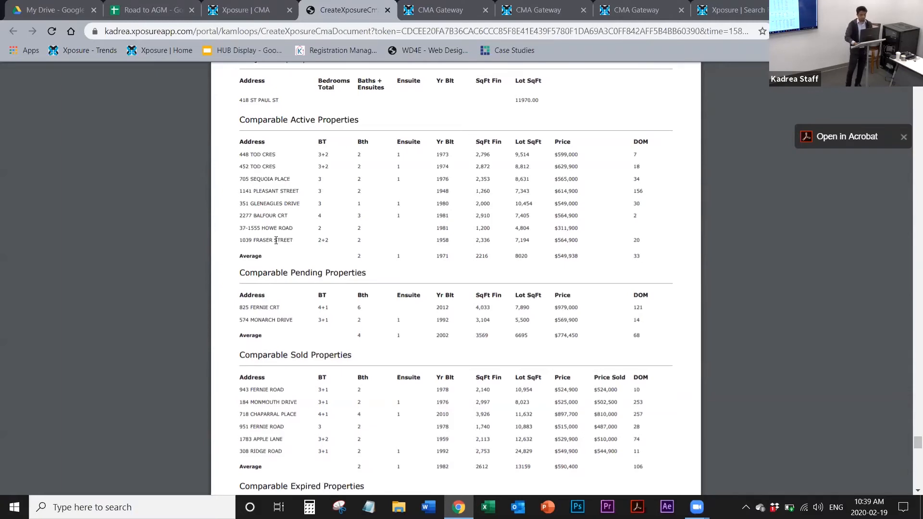
{"action": "scroll", "coordinate": [276, 241], "scroll_direction": "down", "scroll_amount": 10}
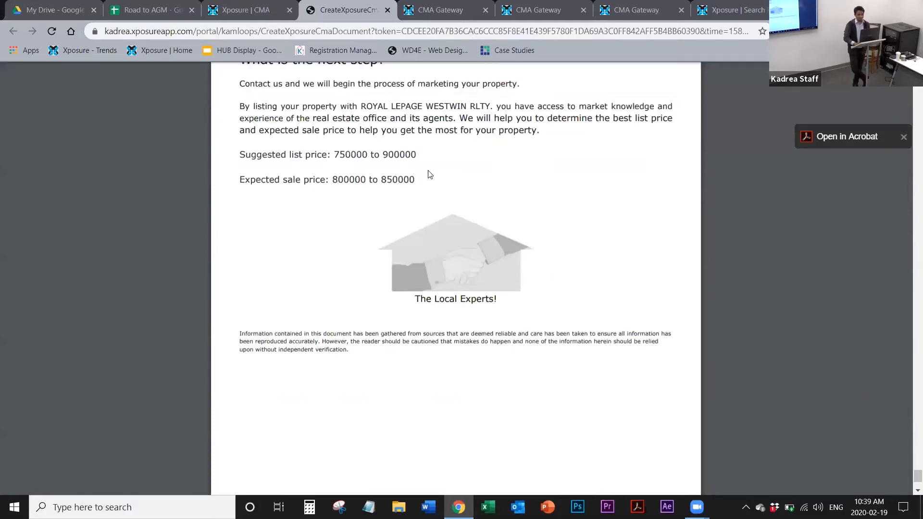
{"action": "left_click", "coordinate": [425, 20]}
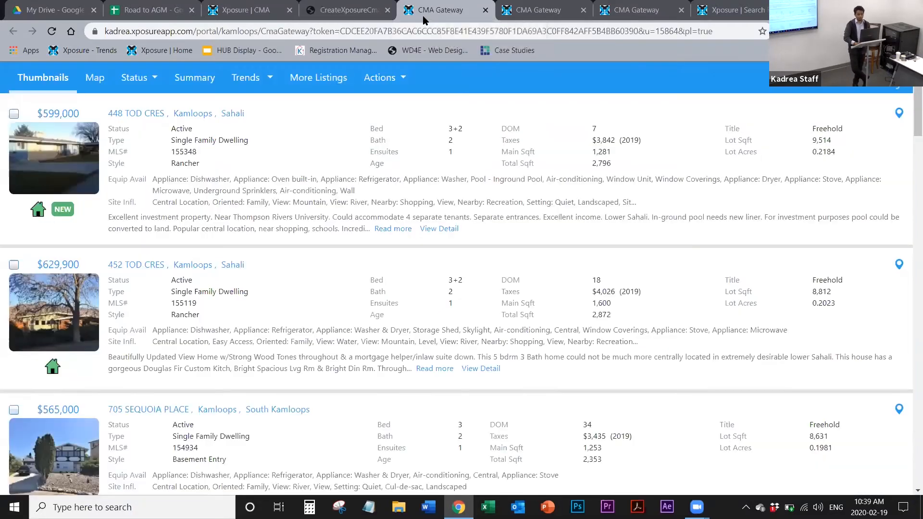
Step: Review the CMA PDF's home preparation tips, comparable property pages, Comparable Sales and Comparable Pending Listings sections, and close the document
{"action": "left_click", "coordinate": [348, 10]}
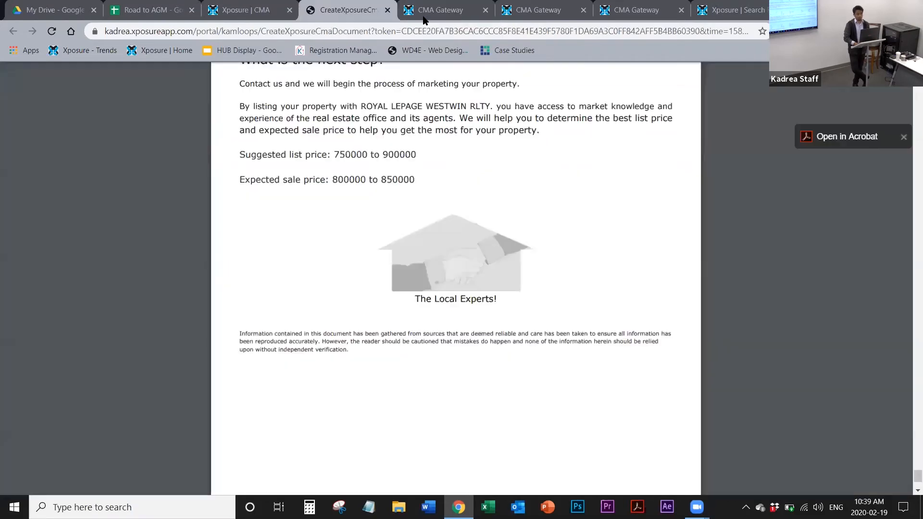
{"action": "scroll", "coordinate": [465, 260], "scroll_direction": "up", "scroll_amount": 20}
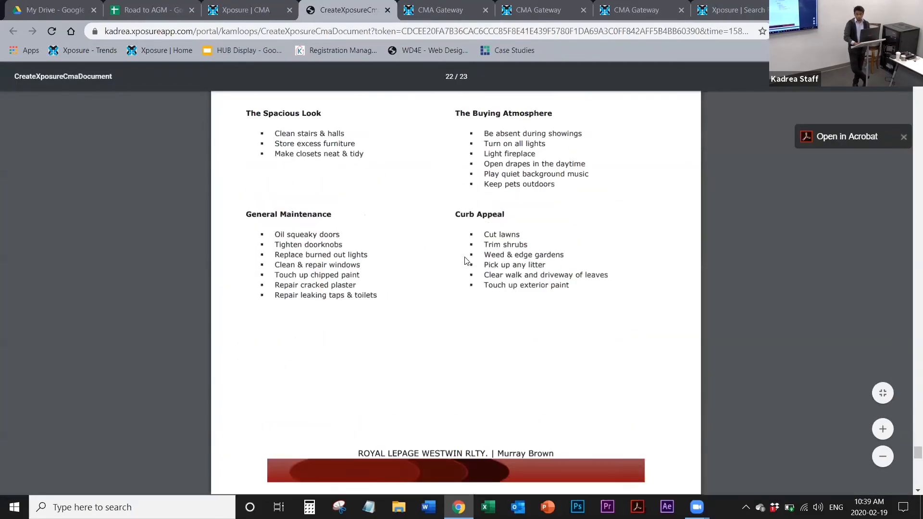
{"action": "scroll", "coordinate": [466, 260], "scroll_direction": "up", "scroll_amount": 3}
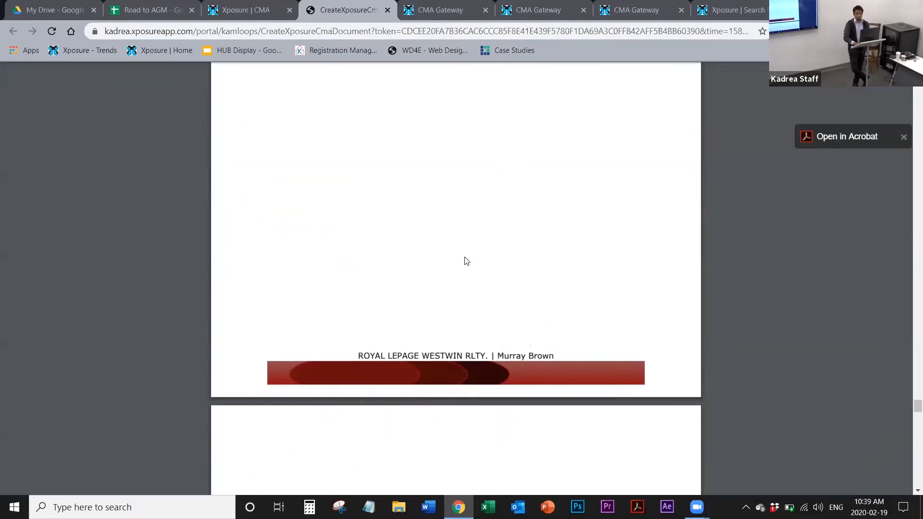
{"action": "scroll", "coordinate": [466, 260], "scroll_direction": "down", "scroll_amount": 6}
{"action": "scroll", "coordinate": [466, 260], "scroll_direction": "up", "scroll_amount": 5}
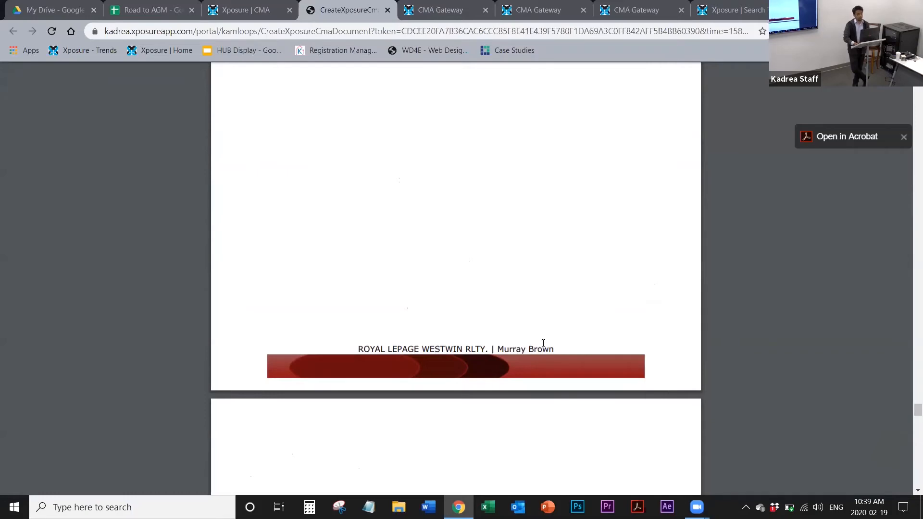
{"action": "scroll", "coordinate": [544, 343], "scroll_direction": "down", "scroll_amount": 8}
{"action": "scroll", "coordinate": [543, 342], "scroll_direction": "up", "scroll_amount": 4}
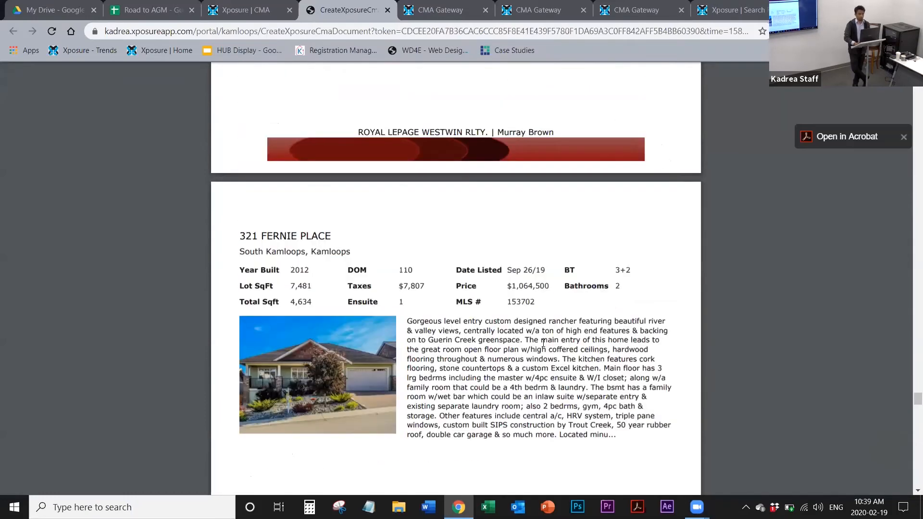
{"action": "scroll", "coordinate": [543, 343], "scroll_direction": "up", "scroll_amount": 20}
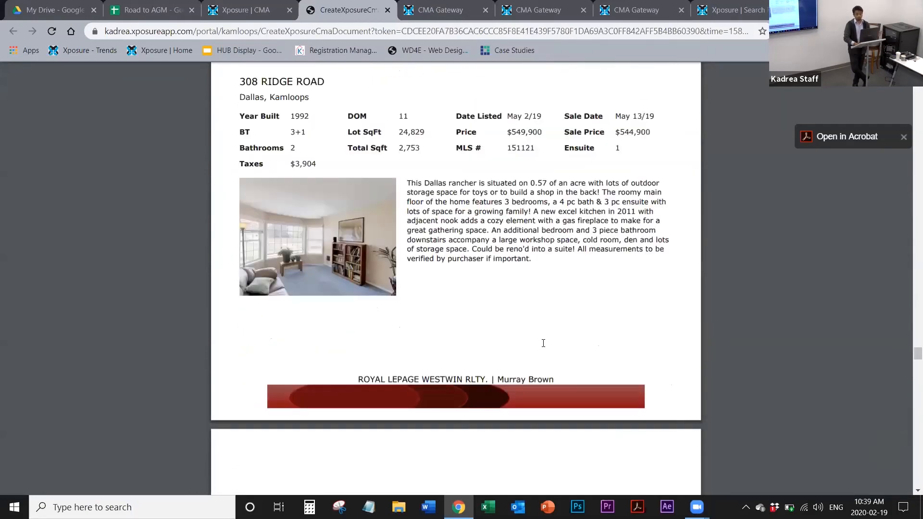
{"action": "scroll", "coordinate": [543, 343], "scroll_direction": "up", "scroll_amount": 10}
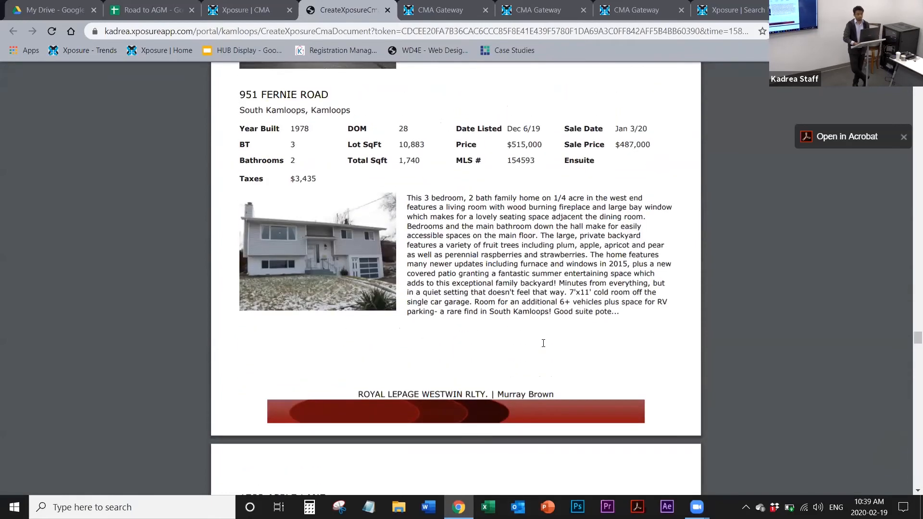
{"action": "scroll", "coordinate": [543, 342], "scroll_direction": "up", "scroll_amount": 10}
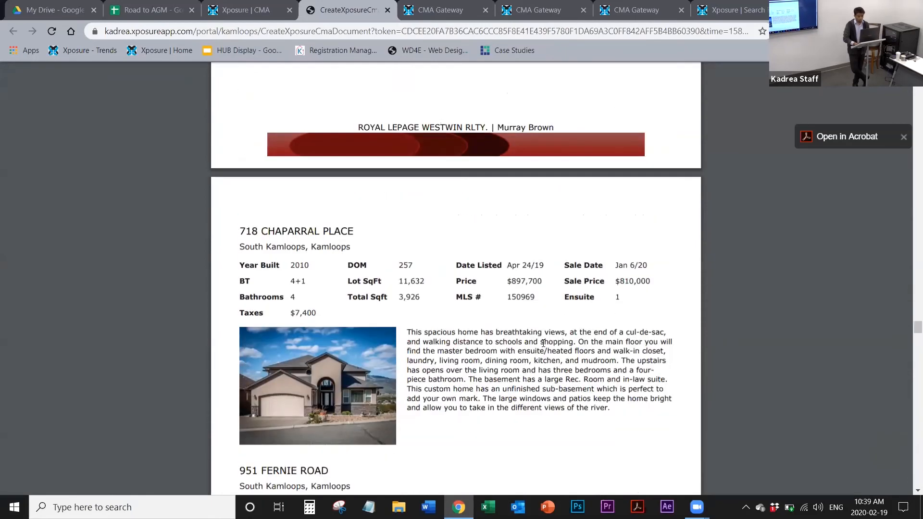
{"action": "scroll", "coordinate": [544, 343], "scroll_direction": "up", "scroll_amount": 10}
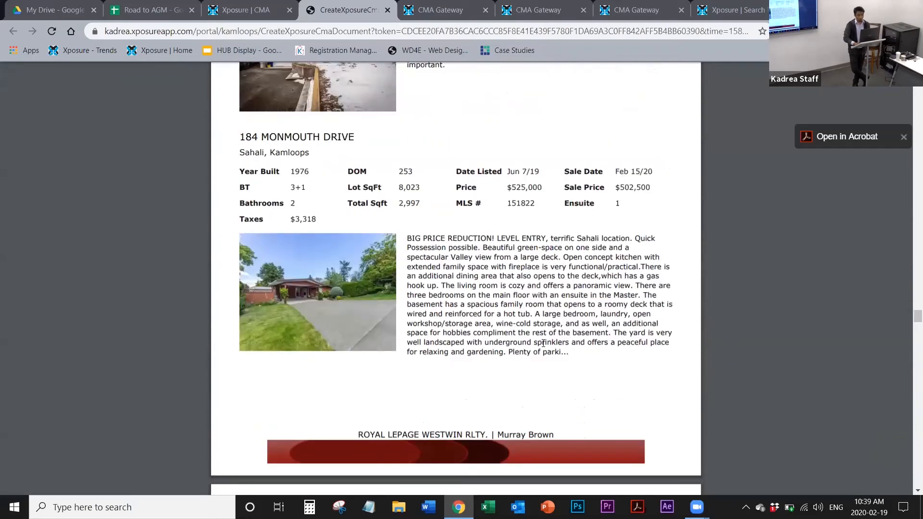
{"action": "scroll", "coordinate": [543, 343], "scroll_direction": "up", "scroll_amount": 10}
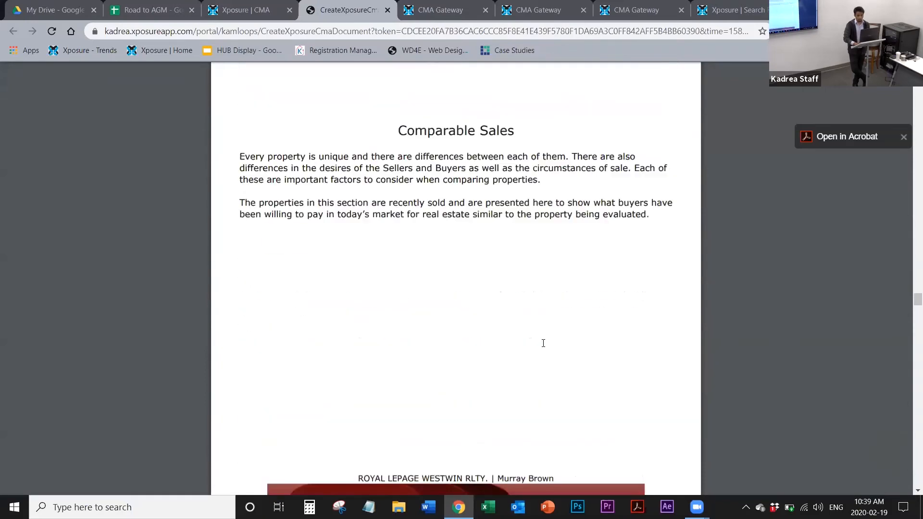
{"action": "scroll", "coordinate": [544, 343], "scroll_direction": "up", "scroll_amount": 10}
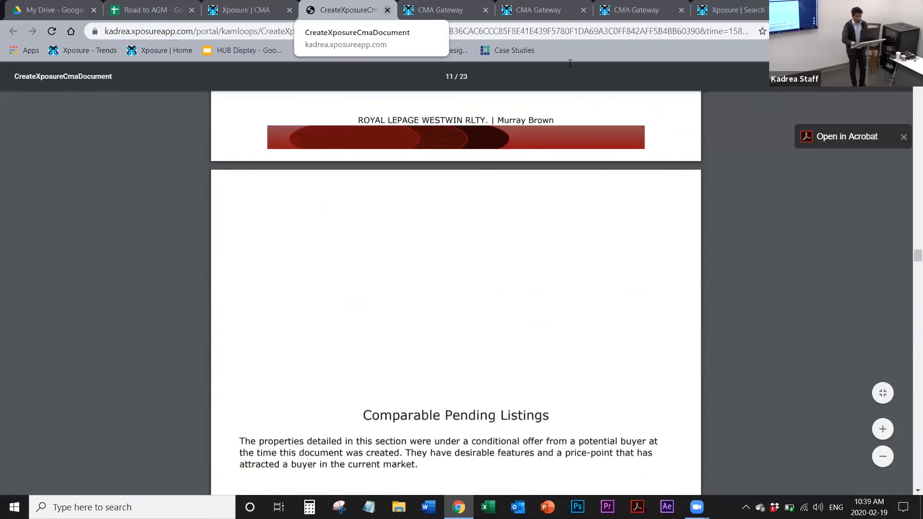
{"action": "key", "text": "ctrl+w"}
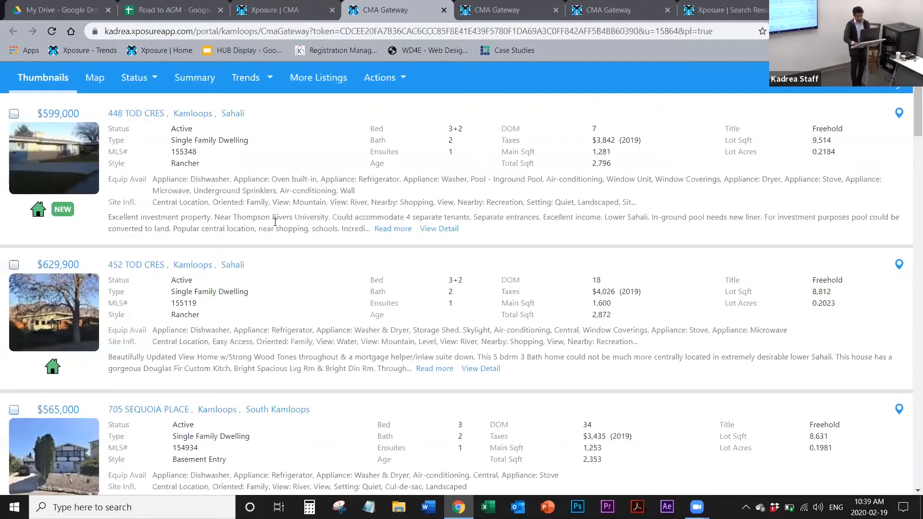
Step: Return to the CMA's Send stage and show the Email CMA Gateway Link form's signature, footer and Public Listing Portal options
{"action": "left_click", "coordinate": [308, 9]}
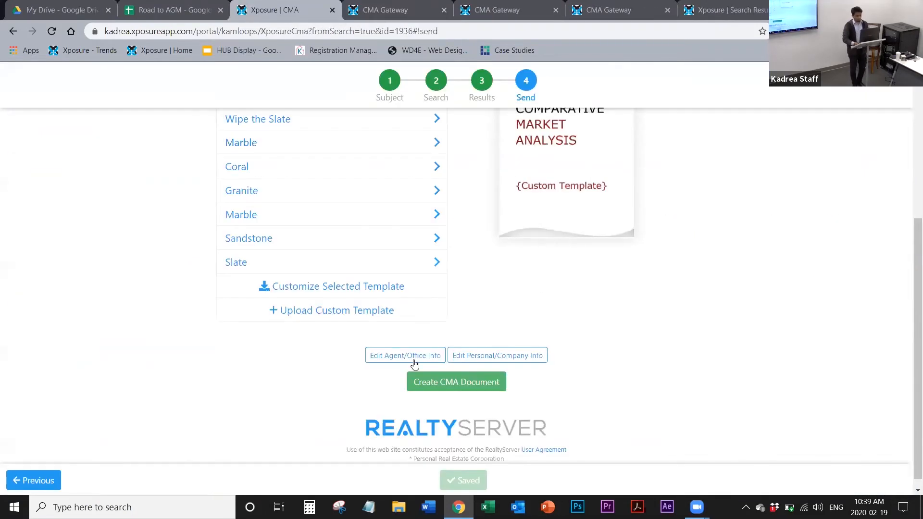
{"action": "scroll", "coordinate": [415, 364], "scroll_direction": "up", "scroll_amount": 5}
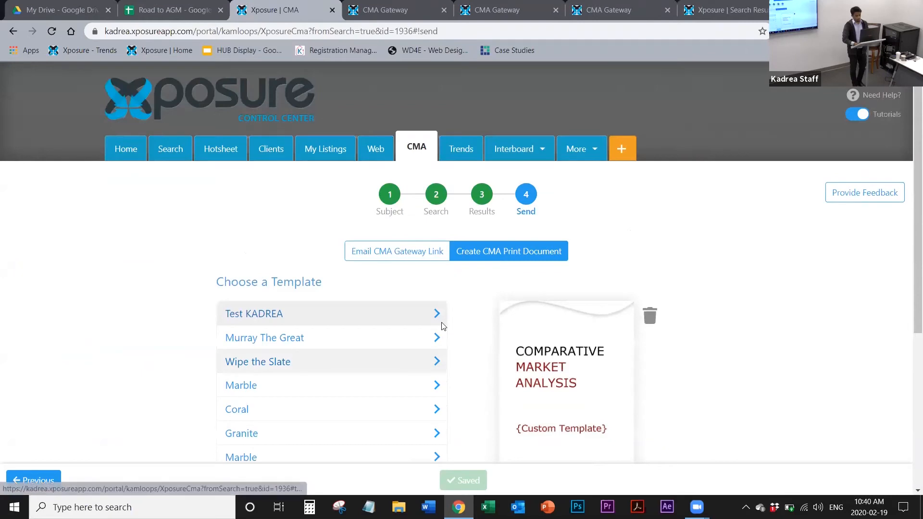
{"action": "left_click", "coordinate": [392, 251]}
{"action": "scroll", "coordinate": [392, 250], "scroll_direction": "down", "scroll_amount": 5}
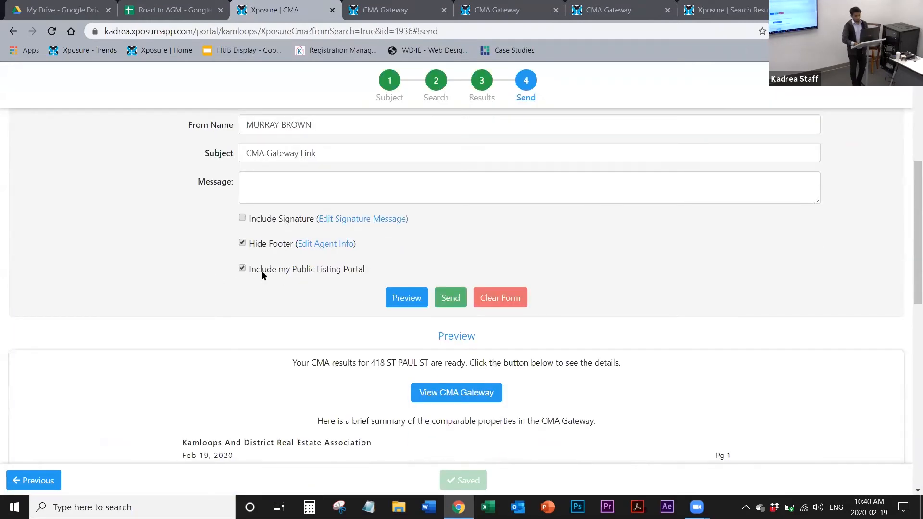
Step: Close one of the duplicate CMA Gateway pages and the search results page
{"action": "left_click", "coordinate": [656, 20]}
{"action": "left_click", "coordinate": [667, 11]}
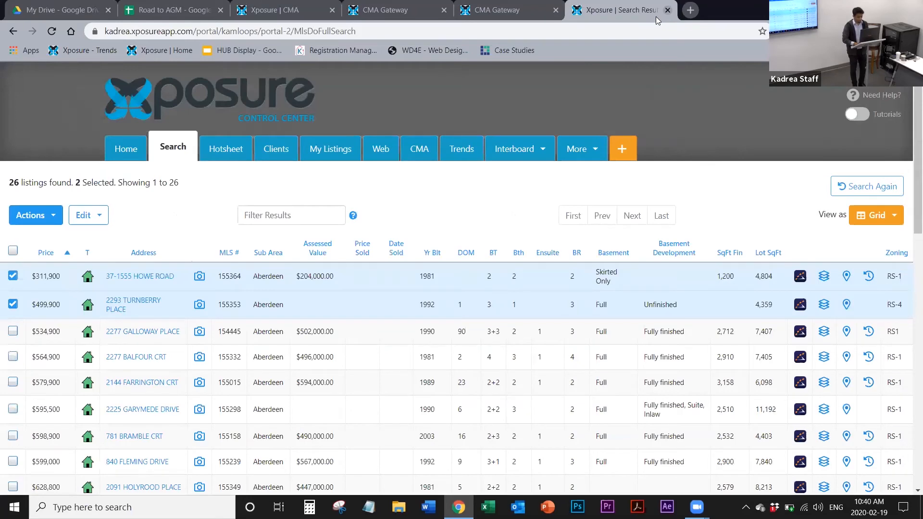
{"action": "middle_click", "coordinate": [656, 17]}
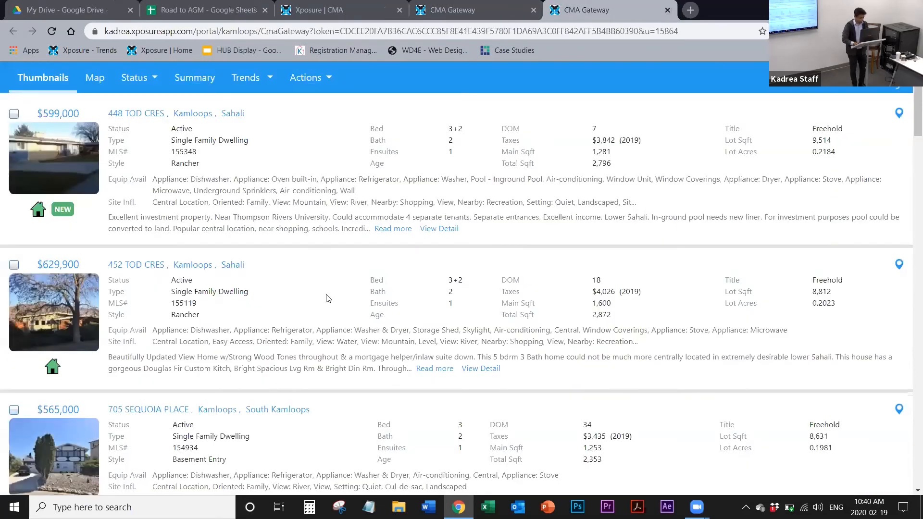
Step: Check the gateway email preview in the CMA and go back to the Subject stage
{"action": "left_click", "coordinate": [327, 11]}
{"action": "scroll", "coordinate": [269, 382], "scroll_direction": "down", "scroll_amount": 15}
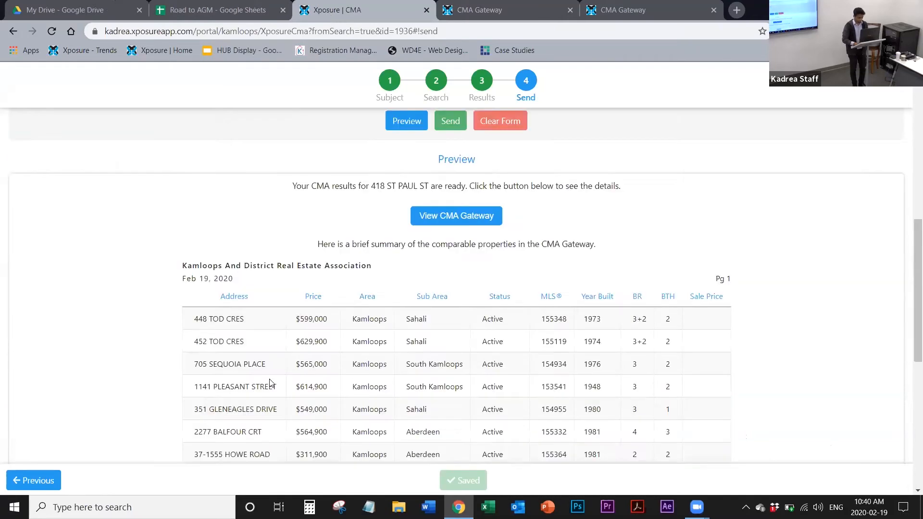
{"action": "scroll", "coordinate": [269, 382], "scroll_direction": "up", "scroll_amount": 15}
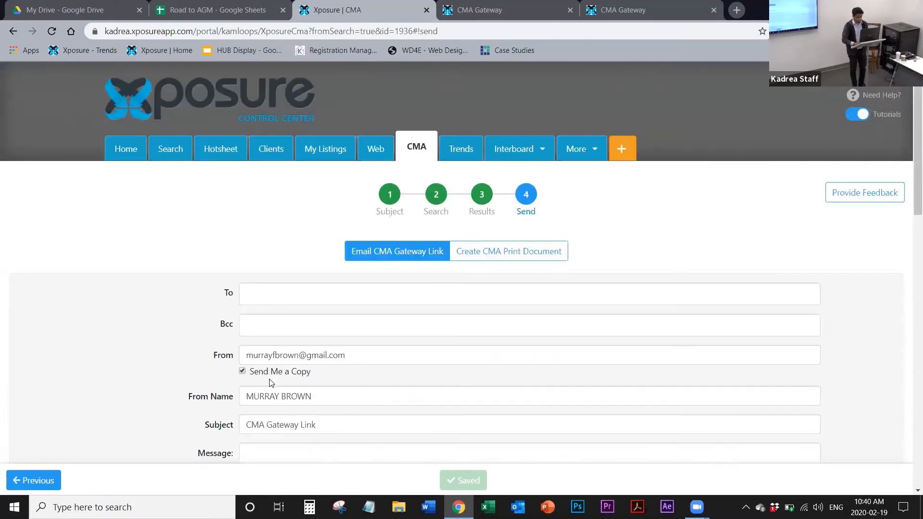
{"action": "left_click", "coordinate": [390, 196]}
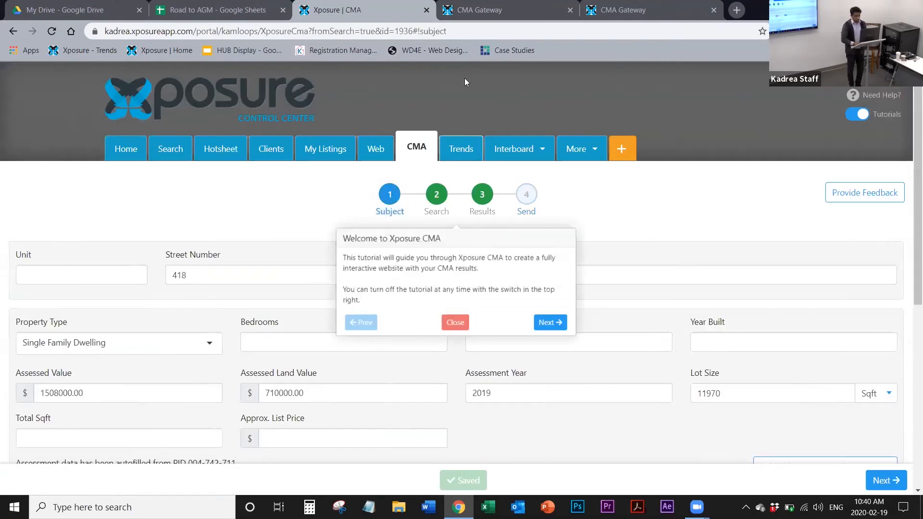
Step: Look at the CMA Gateway listings page, return to the CMA's Subject stage and close its welcome tutorial
{"action": "left_click", "coordinate": [459, 19]}
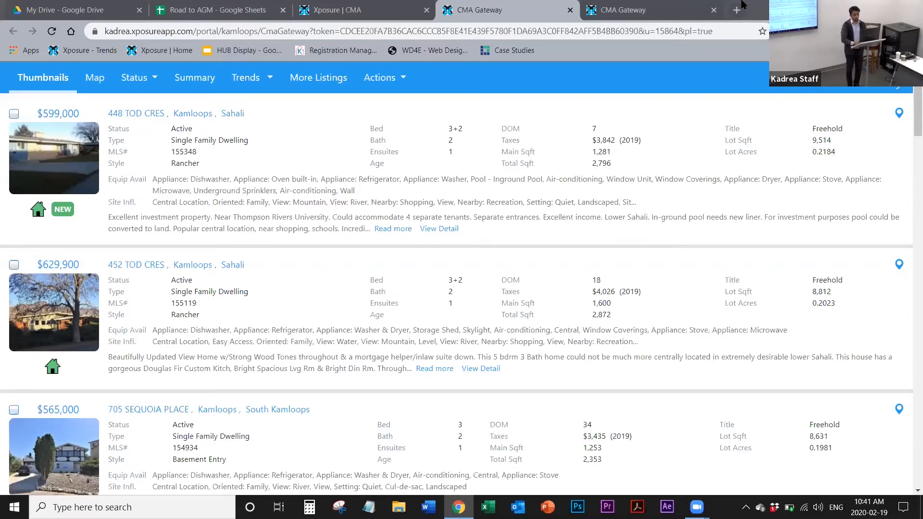
{"action": "left_click", "coordinate": [337, 10]}
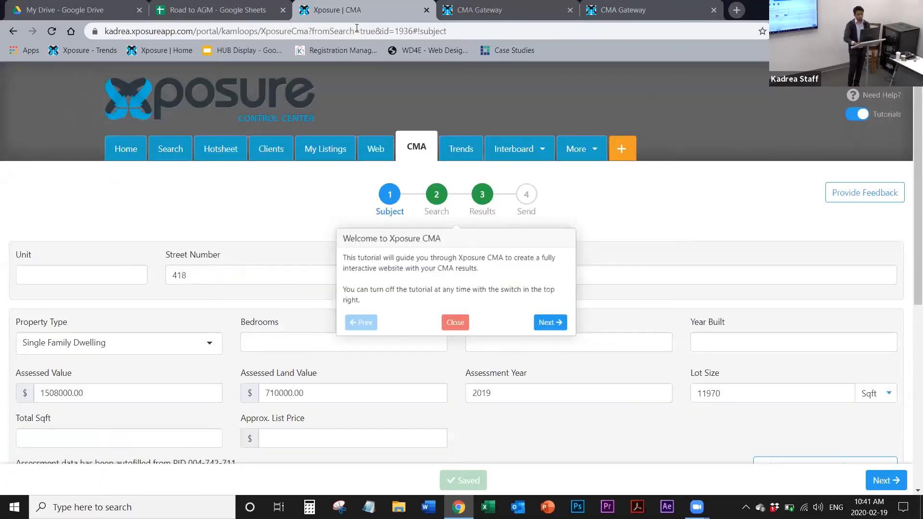
{"action": "left_click", "coordinate": [463, 325]}
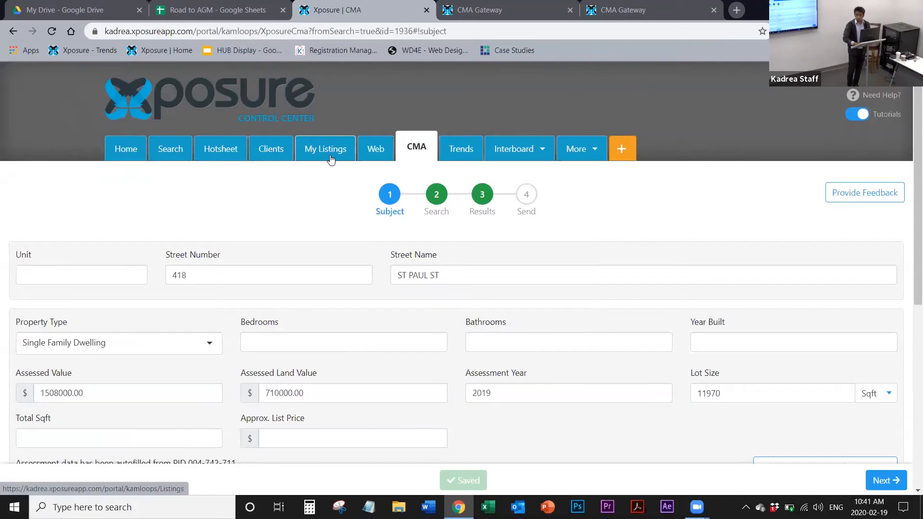
Step: Go to the CMA's Send stage and review the gateway email form's signature, agent info and Public Listing Portal options
{"action": "left_click", "coordinate": [526, 204]}
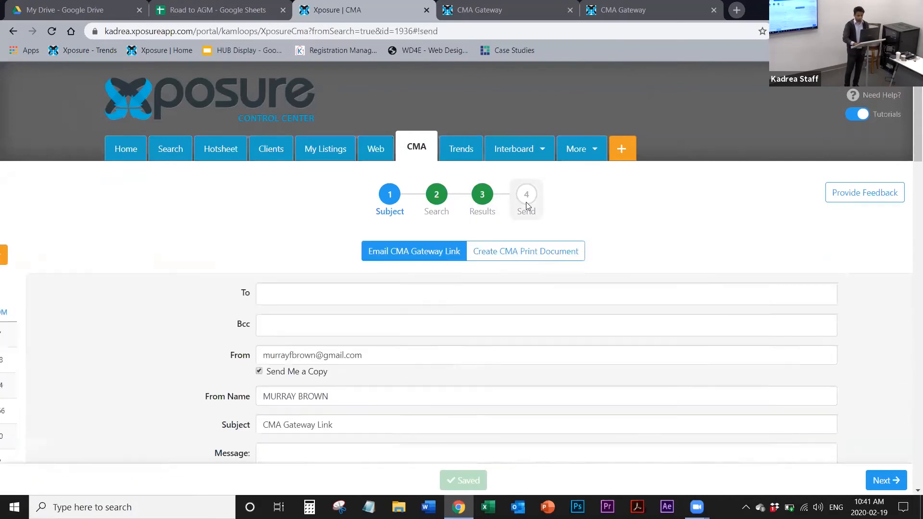
{"action": "scroll", "coordinate": [526, 202], "scroll_direction": "down", "scroll_amount": 5}
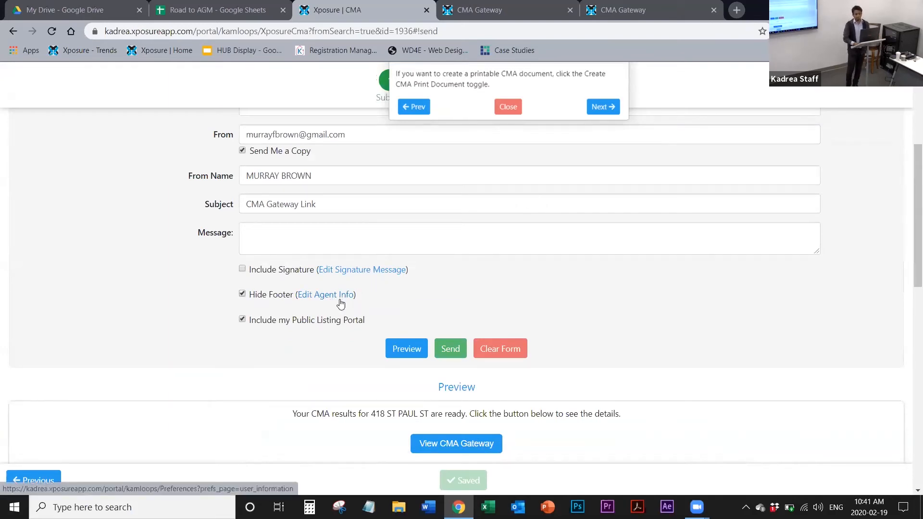
{"action": "scroll", "coordinate": [341, 304], "scroll_direction": "up", "scroll_amount": 5}
Step: Open the My Account page and dismiss its Add Image tutorial
{"action": "left_click", "coordinate": [325, 143]}
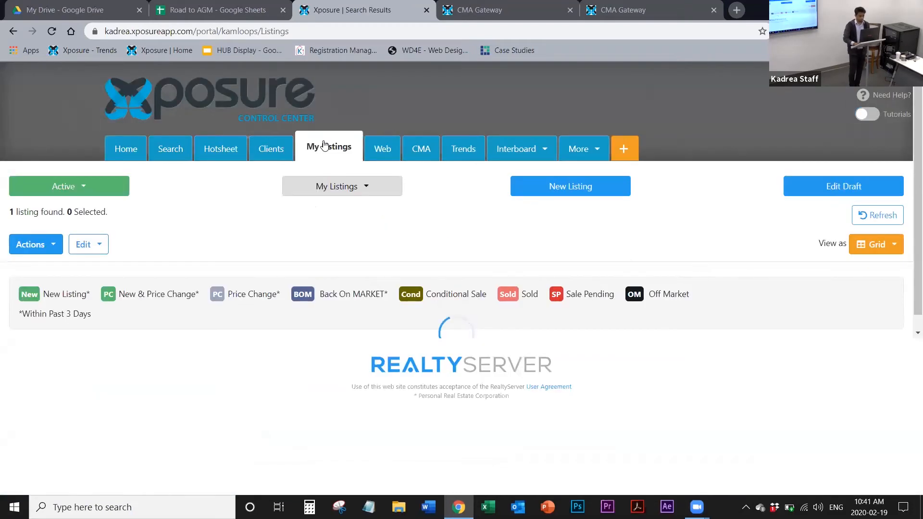
{"action": "left_click", "coordinate": [600, 151]}
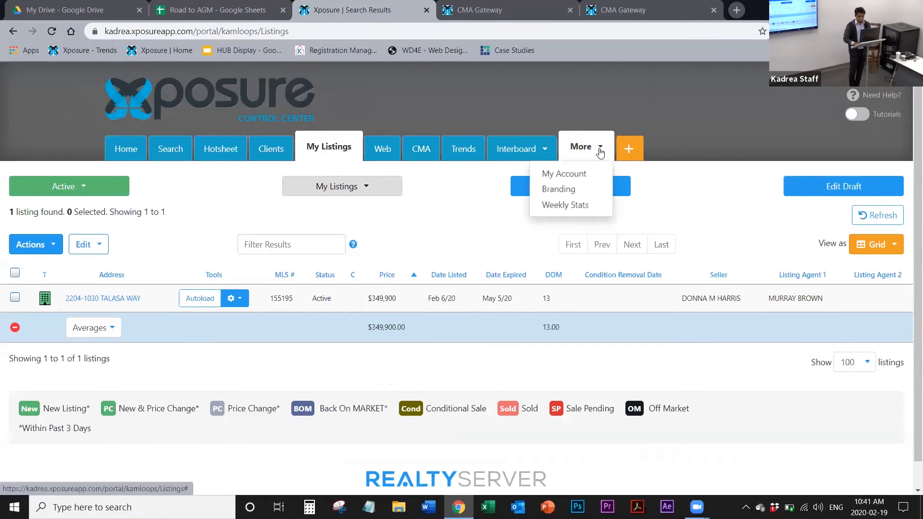
{"action": "left_click", "coordinate": [582, 174]}
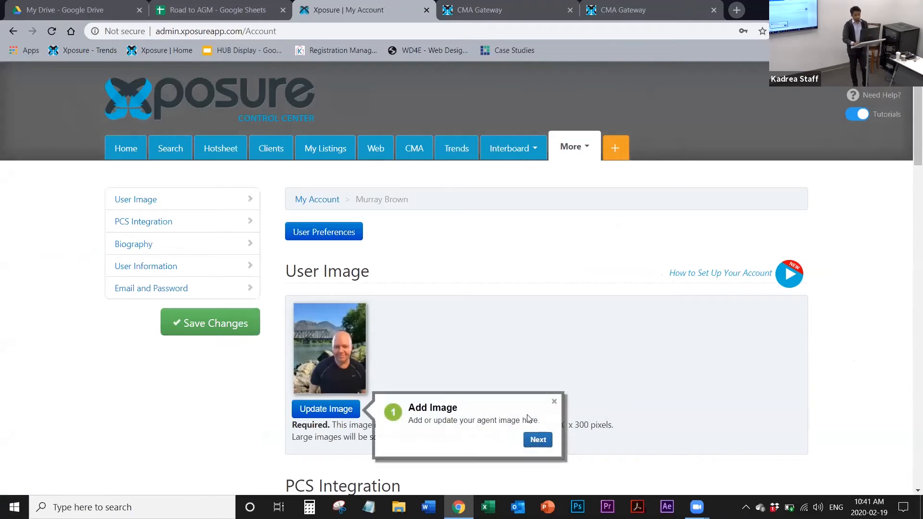
{"action": "left_click", "coordinate": [554, 402]}
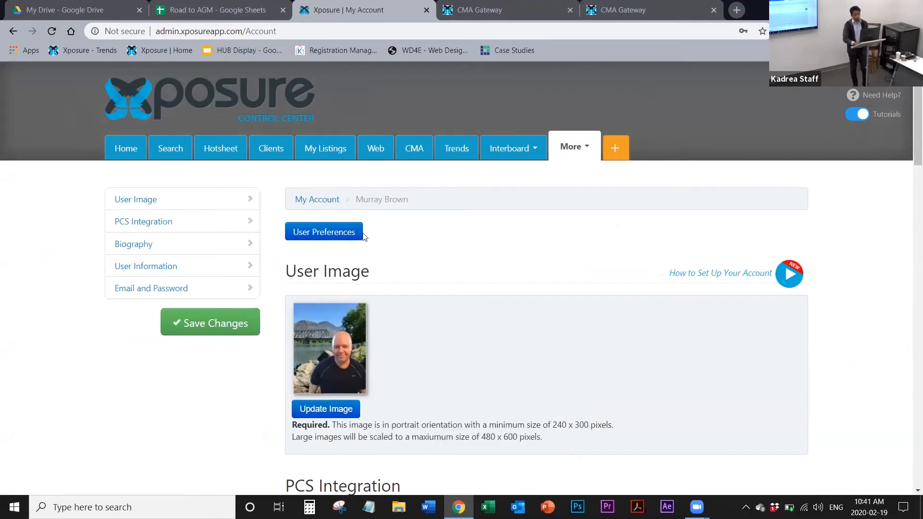
Step: Open the user preferences, review the User Information fields and display the Email Signature settings
{"action": "left_click", "coordinate": [314, 236]}
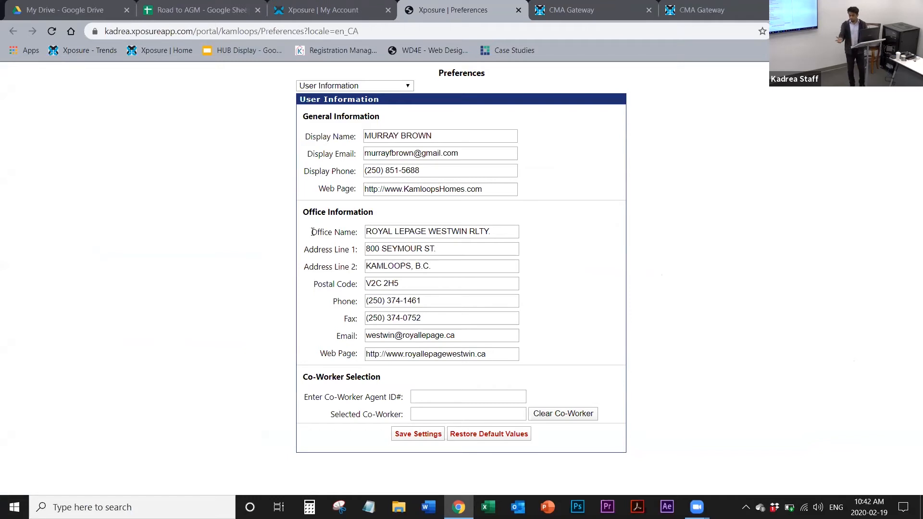
{"action": "left_click", "coordinate": [480, 334]}
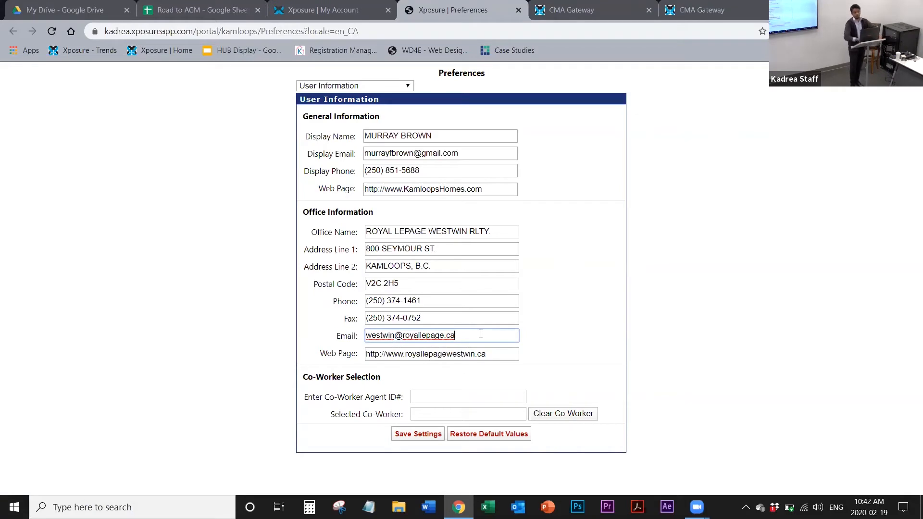
{"action": "left_click", "coordinate": [340, 89]}
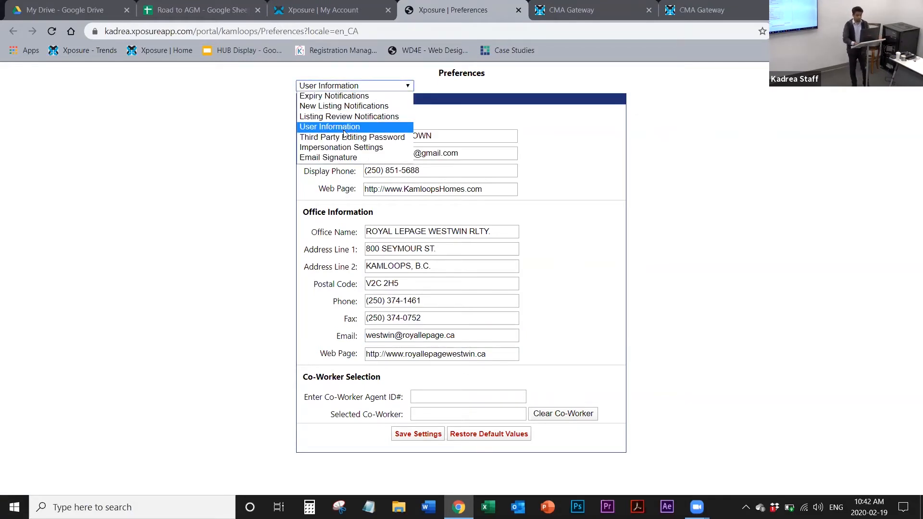
{"action": "left_click", "coordinate": [346, 159]}
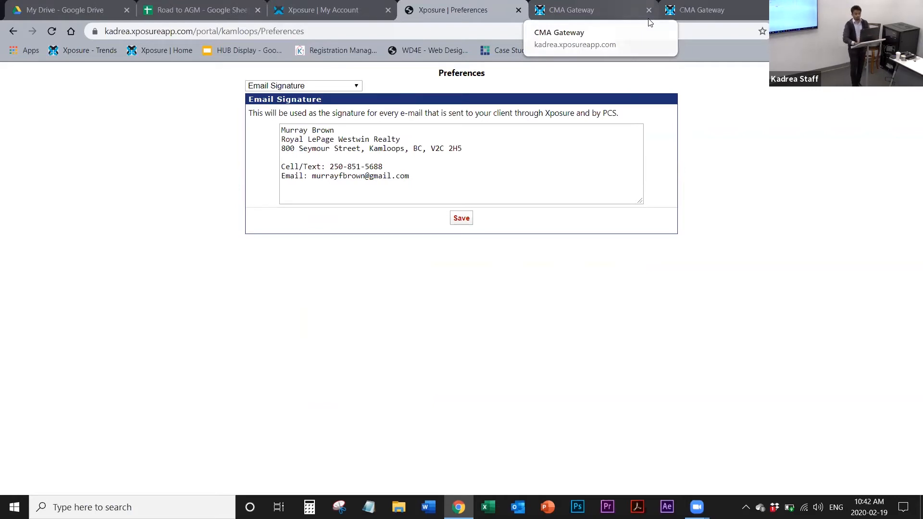
Step: Return to the account page and open the CMA start page with the saved CMAs
{"action": "left_click", "coordinate": [322, 9]}
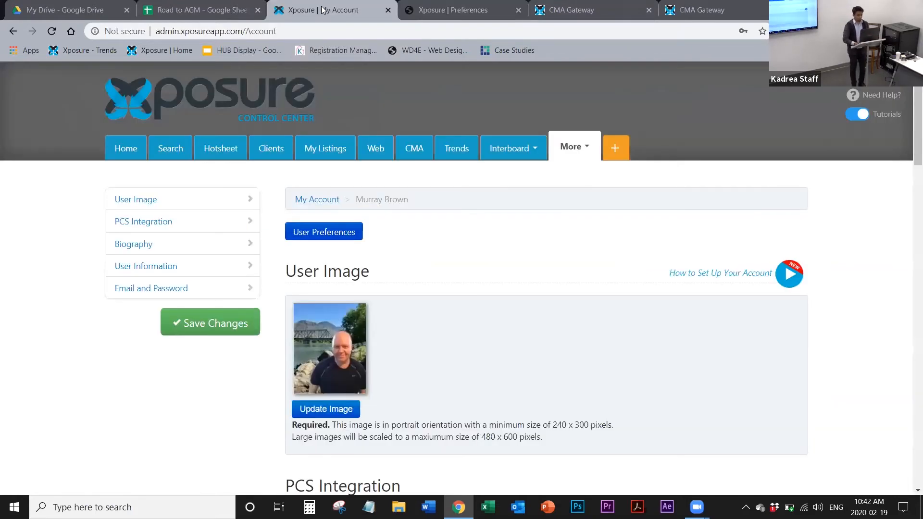
{"action": "left_click", "coordinate": [418, 161]}
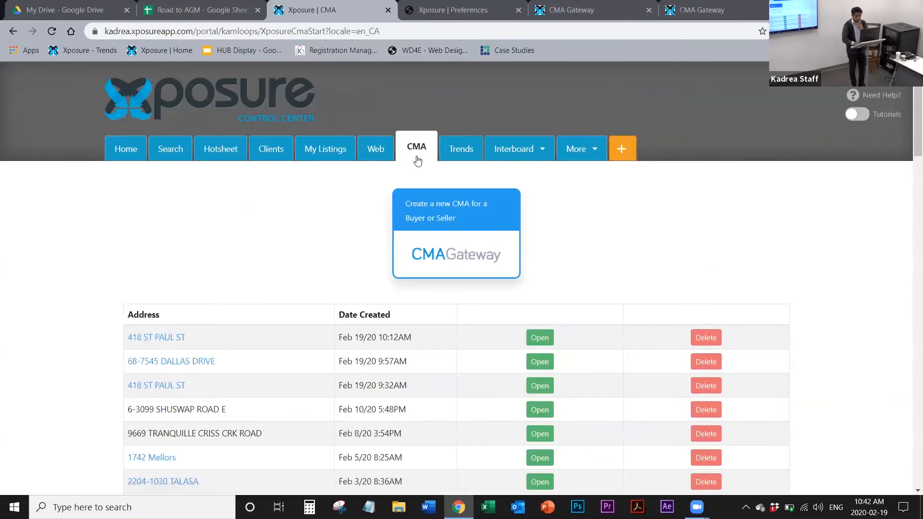
{"action": "left_click", "coordinate": [455, 239]}
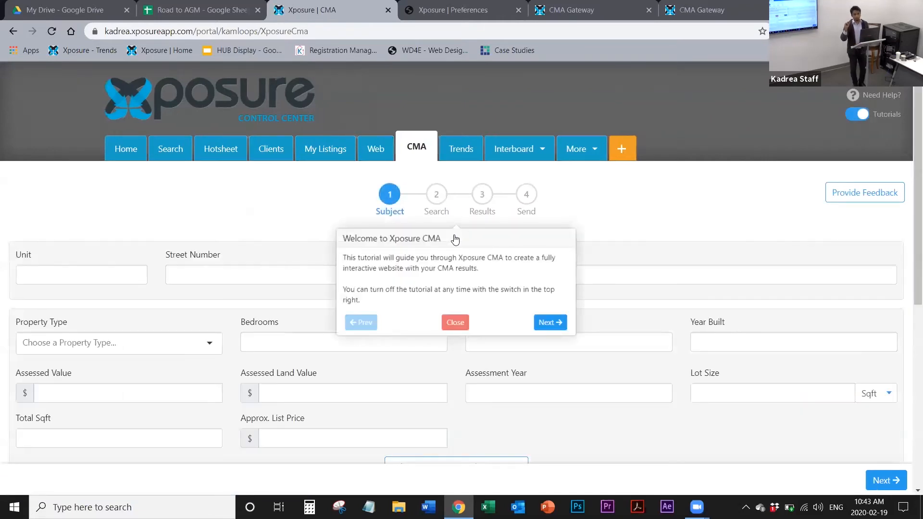
{"action": "left_click", "coordinate": [459, 323]}
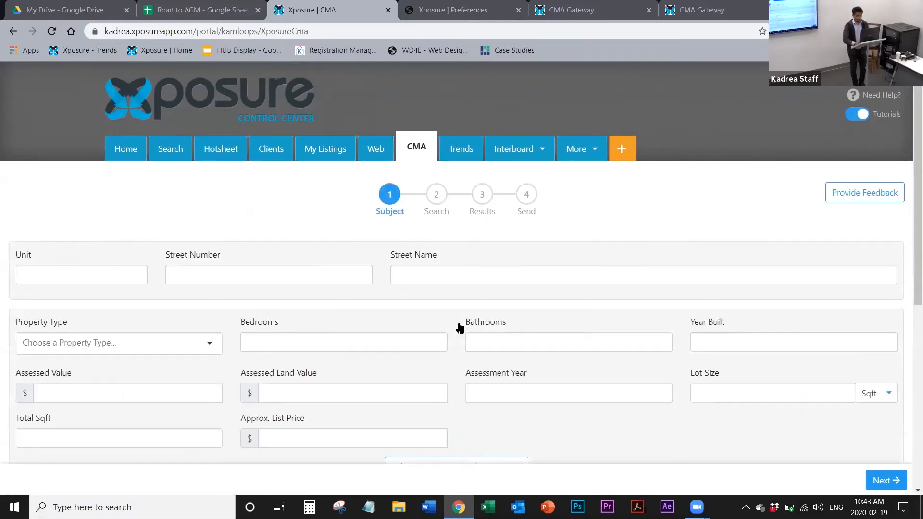
{"action": "left_click", "coordinate": [13, 33]}
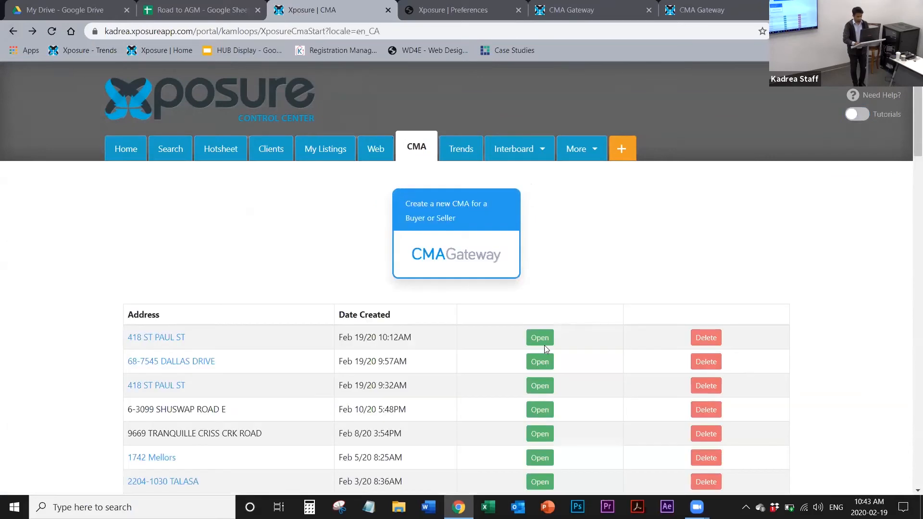
Step: Open the most recently created CMA from the saved list and try to jump straight to its Send stage
{"action": "left_click", "coordinate": [542, 339]}
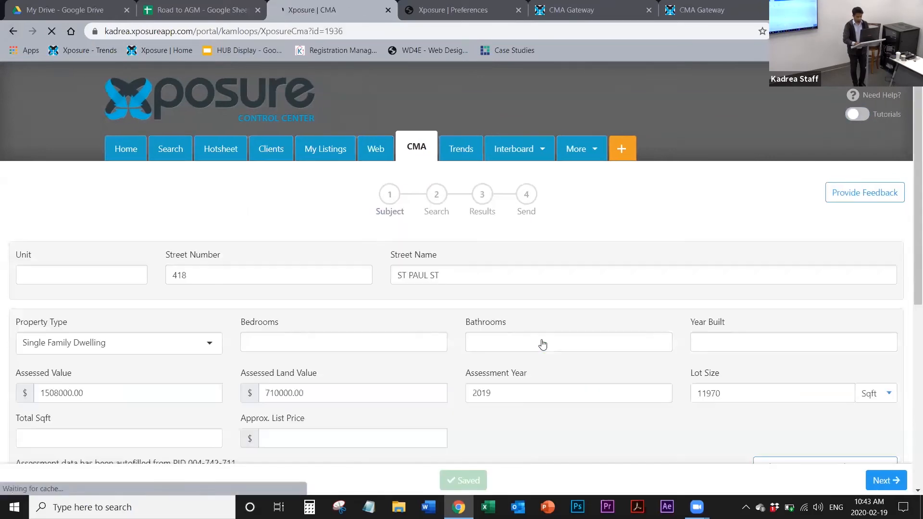
{"action": "left_click", "coordinate": [463, 320]}
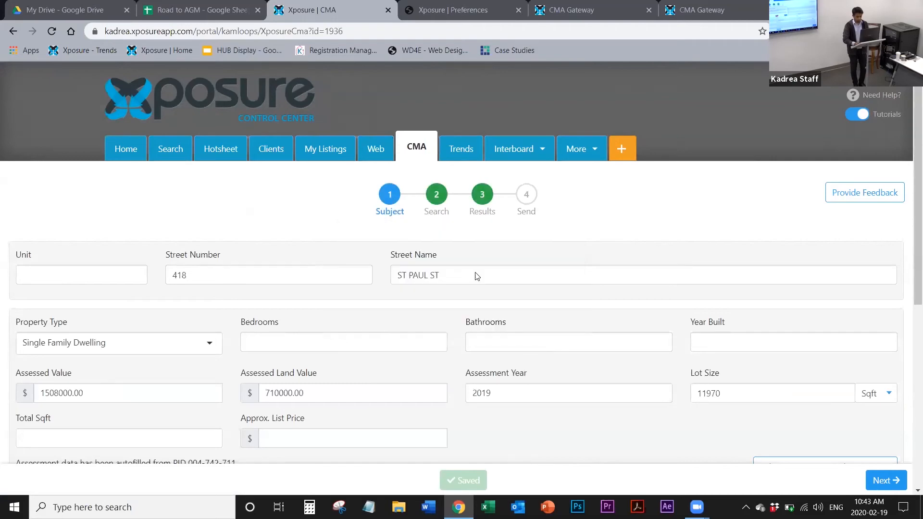
{"action": "left_click", "coordinate": [526, 197]}
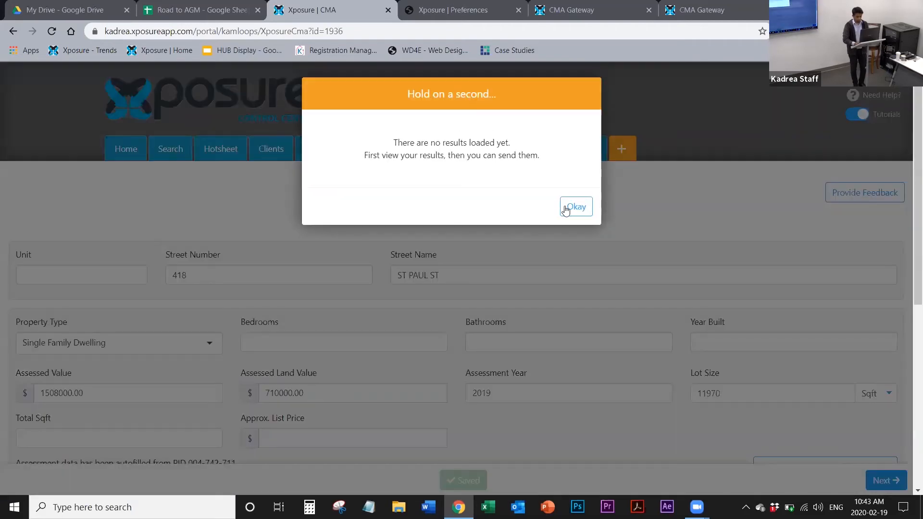
{"action": "left_click", "coordinate": [566, 211]}
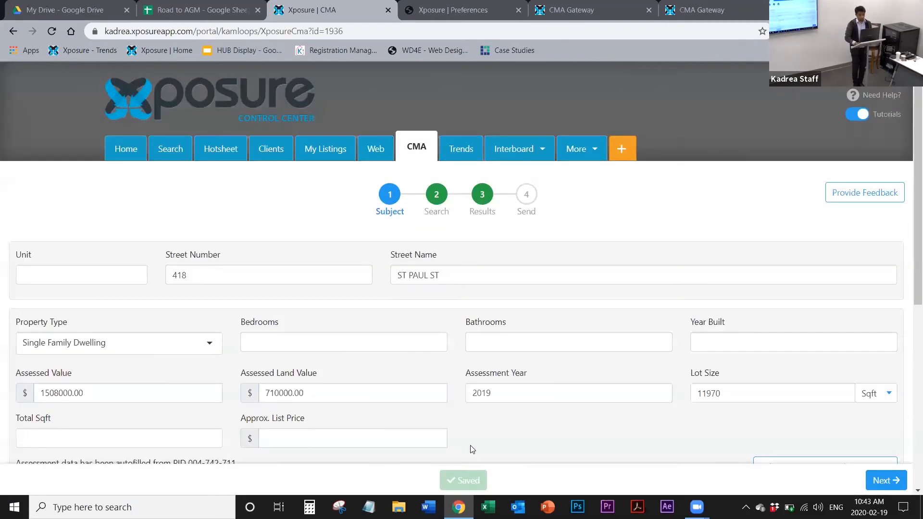
Step: Look over the subject property fields and advance to the Search stage, closing its tutorial and map-drawing help
{"action": "scroll", "coordinate": [471, 449], "scroll_direction": "down", "scroll_amount": 3}
{"action": "scroll", "coordinate": [471, 449], "scroll_direction": "down", "scroll_amount": 2}
{"action": "scroll", "coordinate": [471, 449], "scroll_direction": "up", "scroll_amount": 2}
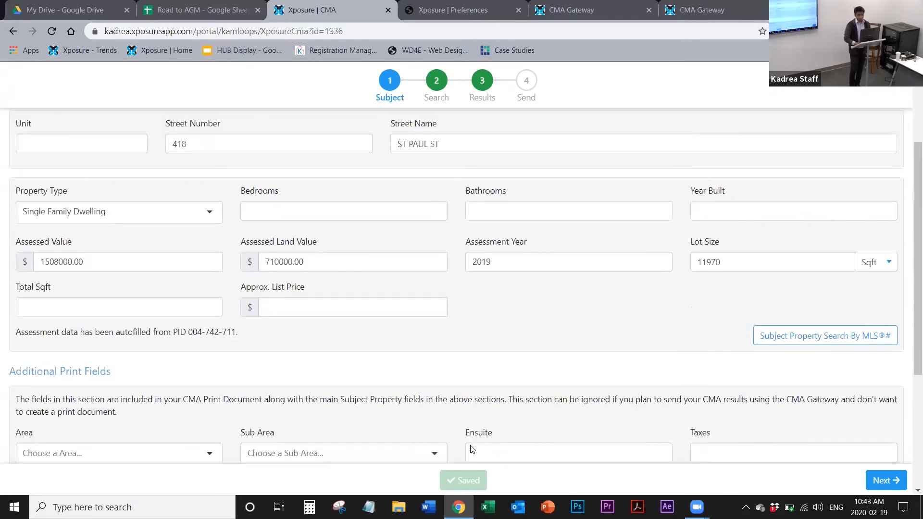
{"action": "scroll", "coordinate": [471, 449], "scroll_direction": "up", "scroll_amount": 3}
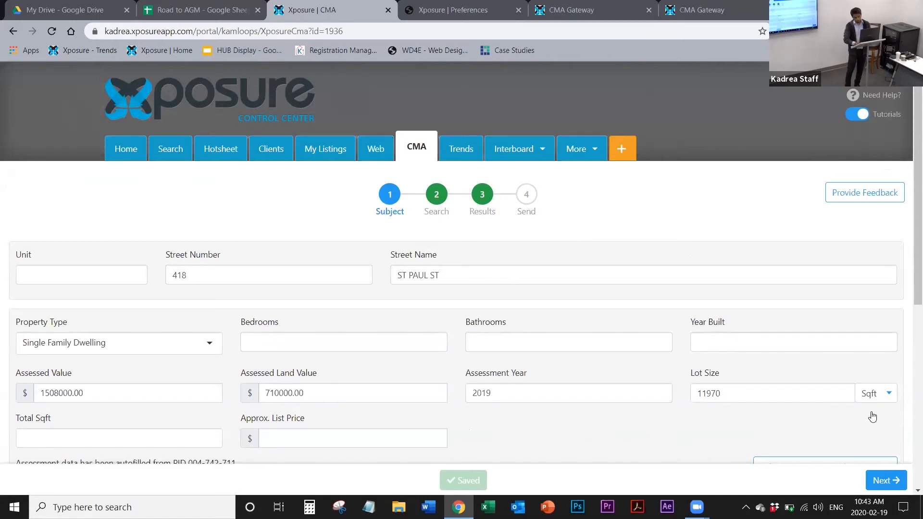
{"action": "left_click", "coordinate": [884, 482]}
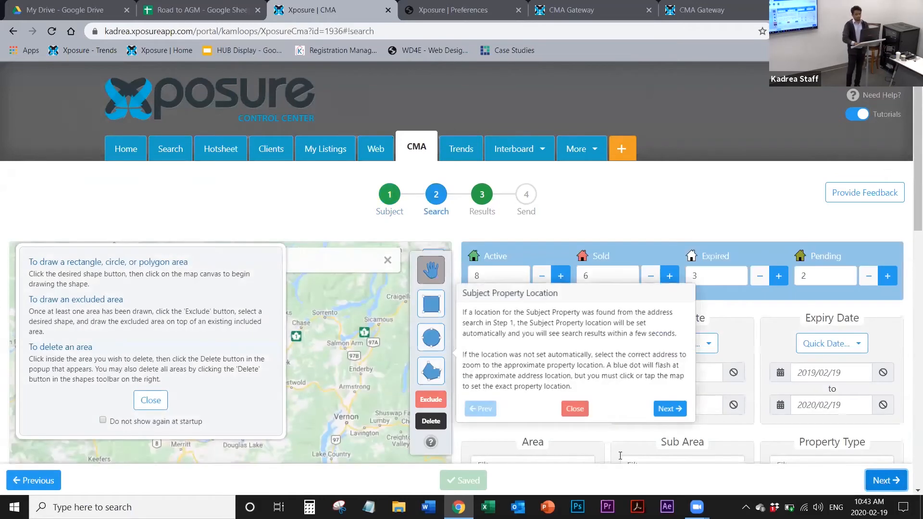
{"action": "left_click", "coordinate": [575, 409]}
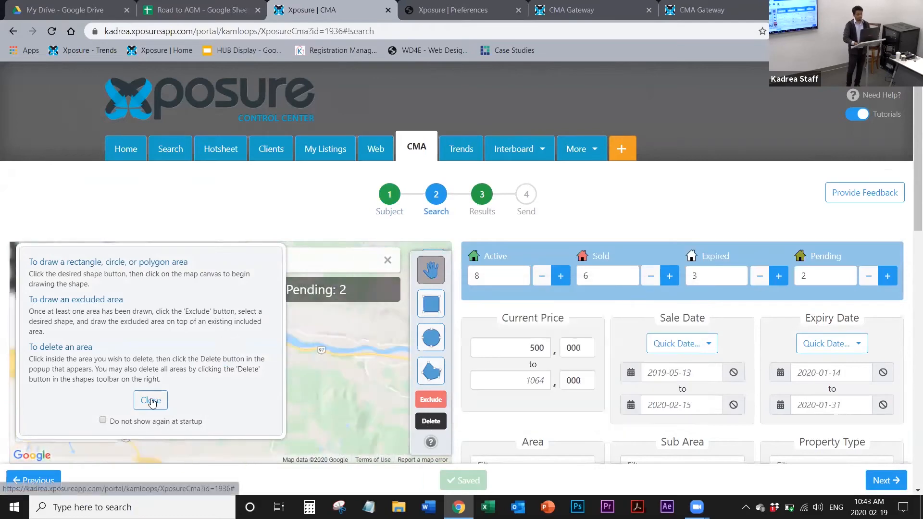
{"action": "left_click", "coordinate": [151, 401]}
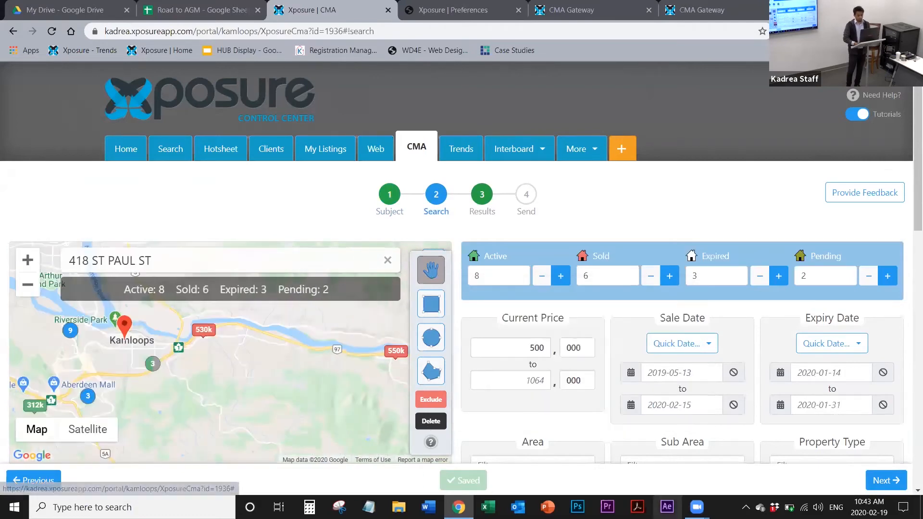
Step: Load the comparable listings in the Results stage and continue to the Send stage
{"action": "left_click", "coordinate": [895, 486]}
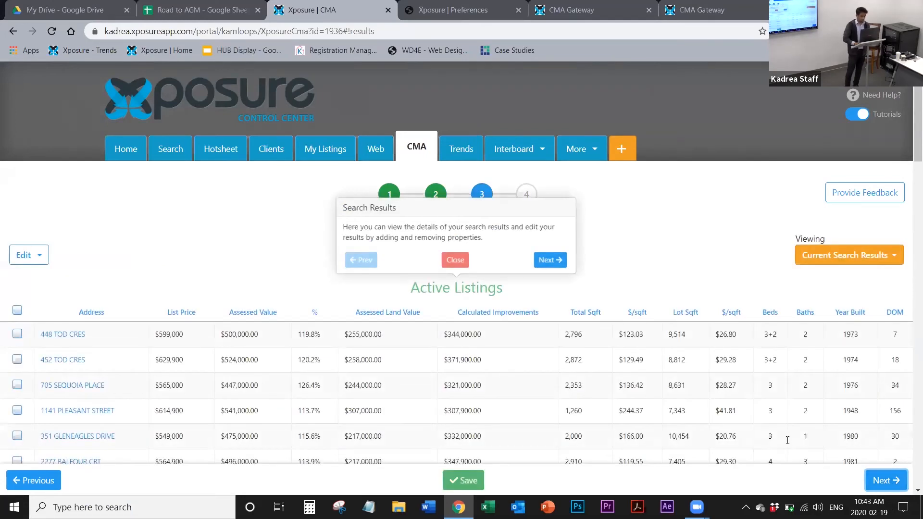
{"action": "scroll", "coordinate": [787, 440], "scroll_direction": "down", "scroll_amount": 3}
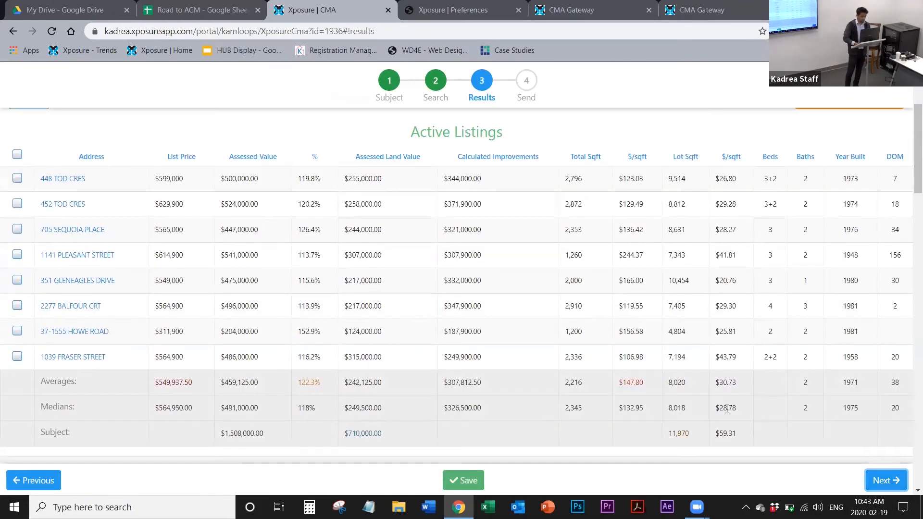
{"action": "left_click", "coordinate": [887, 480]}
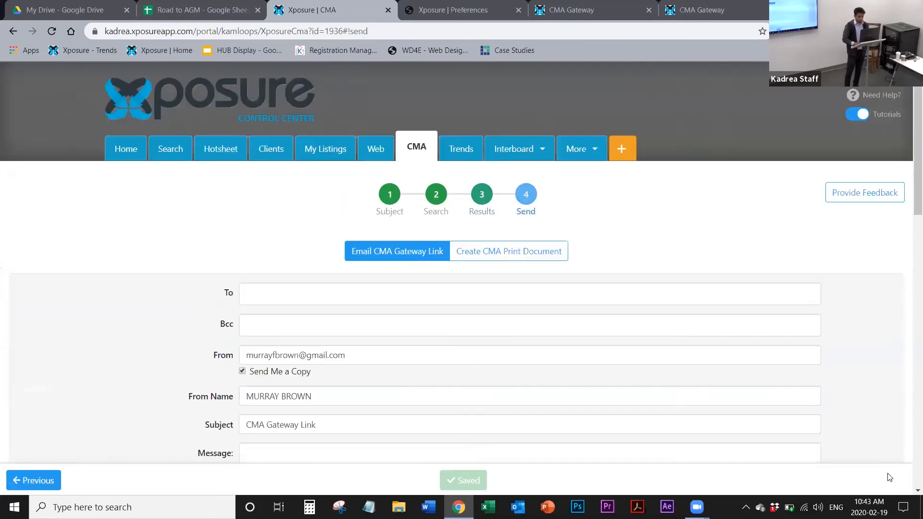
Step: Dismiss the Send Results tutorial and review the gateway email form's sender, message, signature and footer options
{"action": "scroll", "coordinate": [852, 337], "scroll_direction": "down", "scroll_amount": 2}
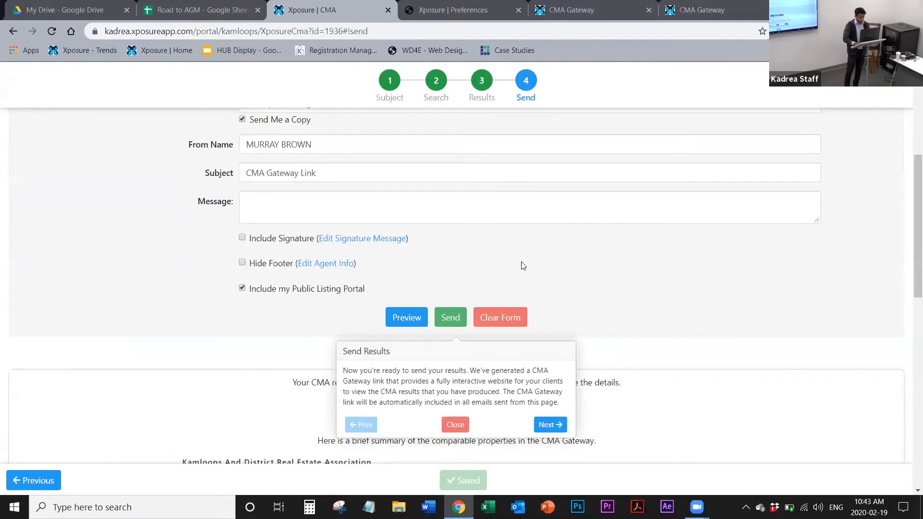
{"action": "left_click", "coordinate": [457, 424]}
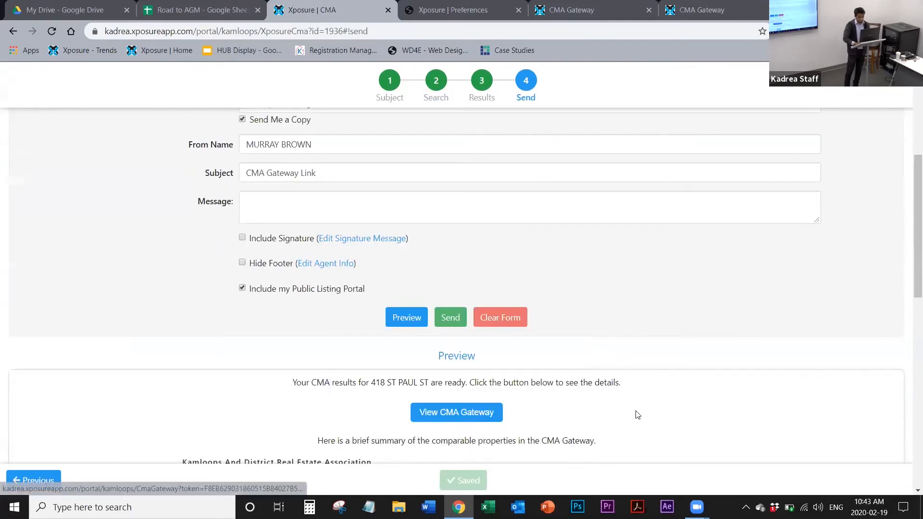
{"action": "scroll", "coordinate": [637, 414], "scroll_direction": "up", "scroll_amount": 3}
{"action": "scroll", "coordinate": [637, 415], "scroll_direction": "down", "scroll_amount": 9}
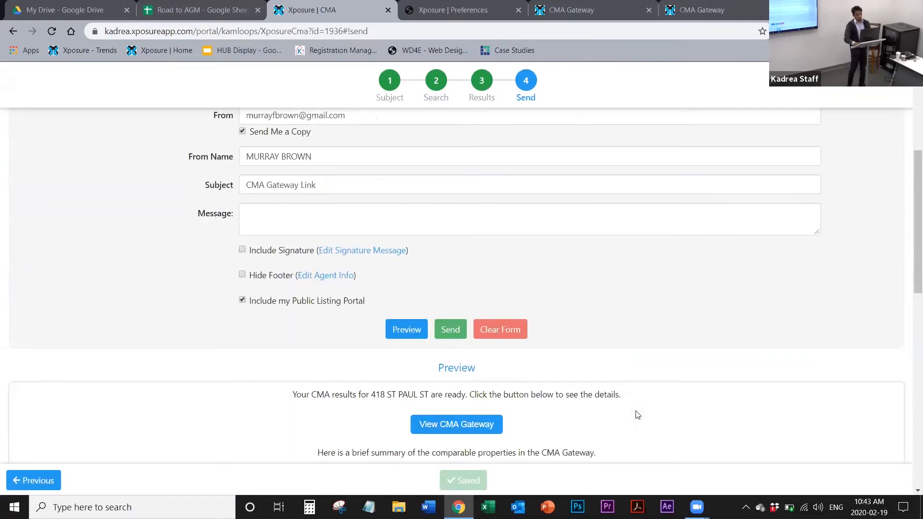
{"action": "scroll", "coordinate": [637, 415], "scroll_direction": "up", "scroll_amount": 7}
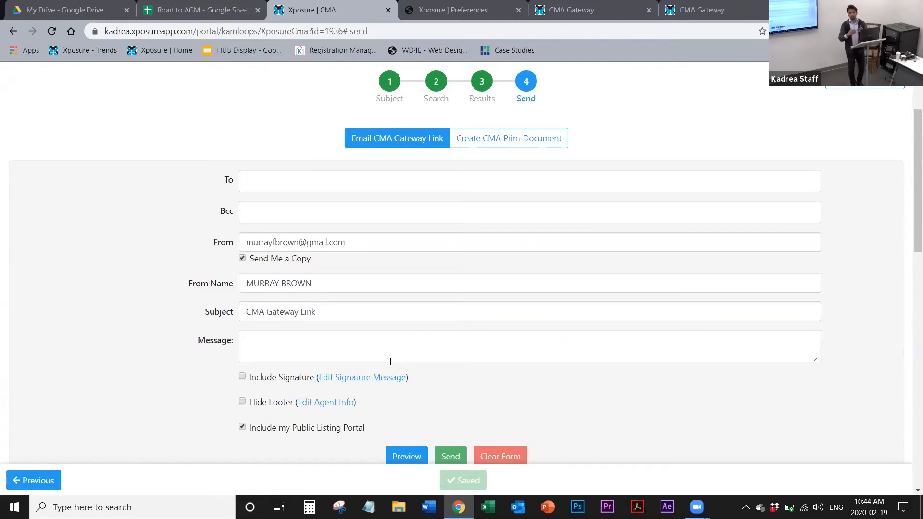
{"action": "scroll", "coordinate": [390, 362], "scroll_direction": "down", "scroll_amount": 3}
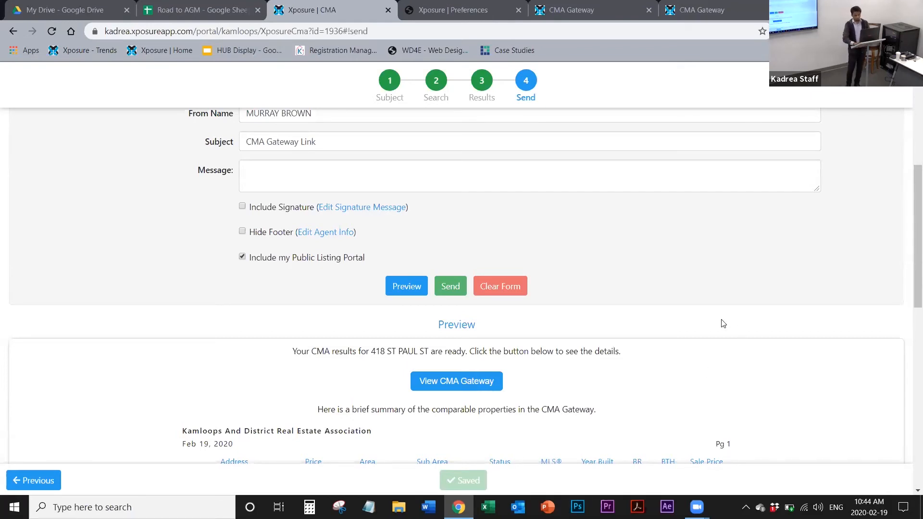
{"action": "scroll", "coordinate": [570, 173], "scroll_direction": "up", "scroll_amount": 6}
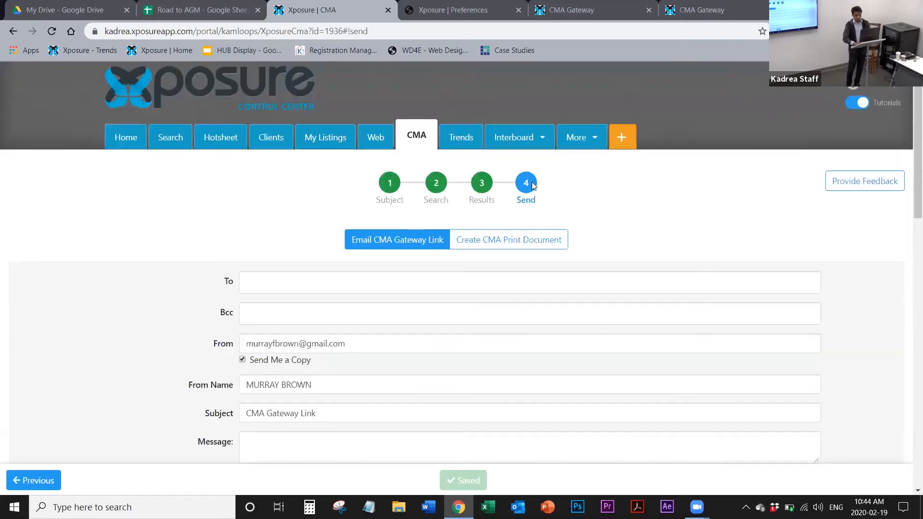
Step: Create the CMA print document from the Test KADREA template as a PDF
{"action": "left_click", "coordinate": [510, 248]}
{"action": "scroll", "coordinate": [511, 249], "scroll_direction": "down", "scroll_amount": 5}
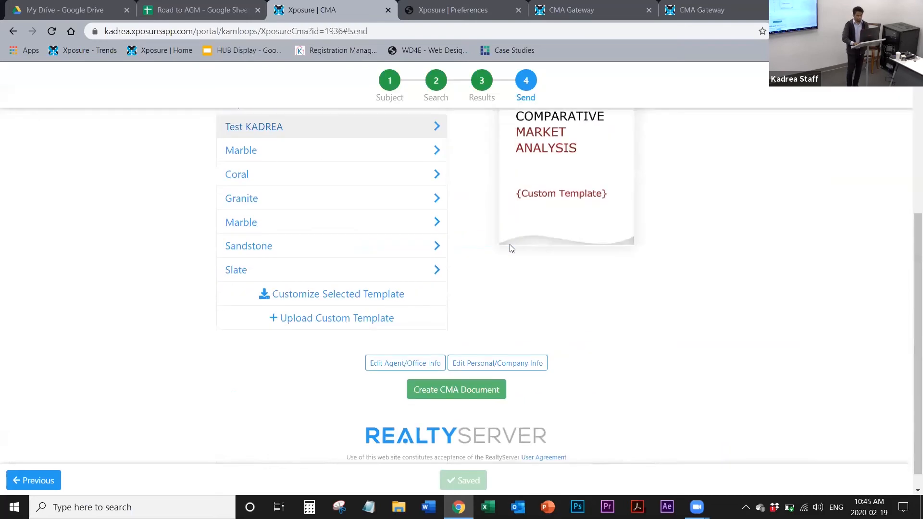
{"action": "left_click", "coordinate": [478, 389]}
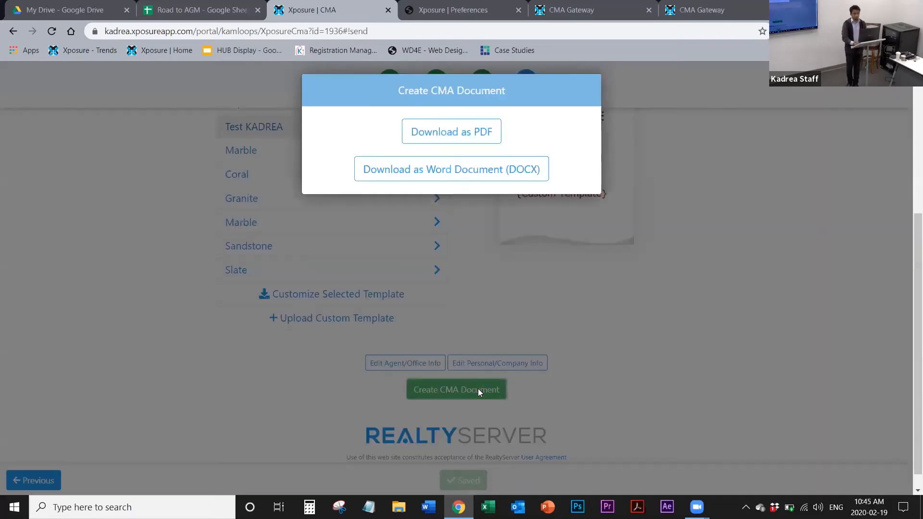
{"action": "left_click", "coordinate": [429, 138]}
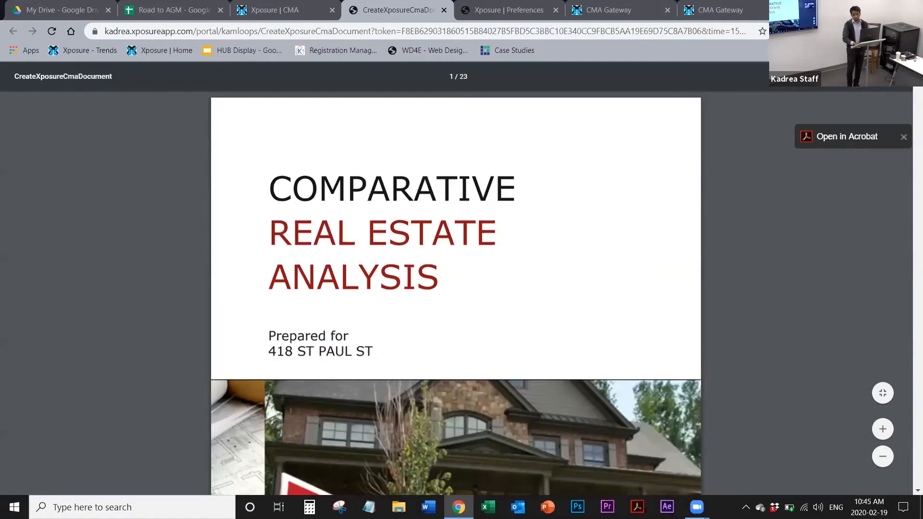
Step: Check the print and save options for the CMA PDF, cancelling both dialogs
{"action": "key", "text": "ctrl+p"}
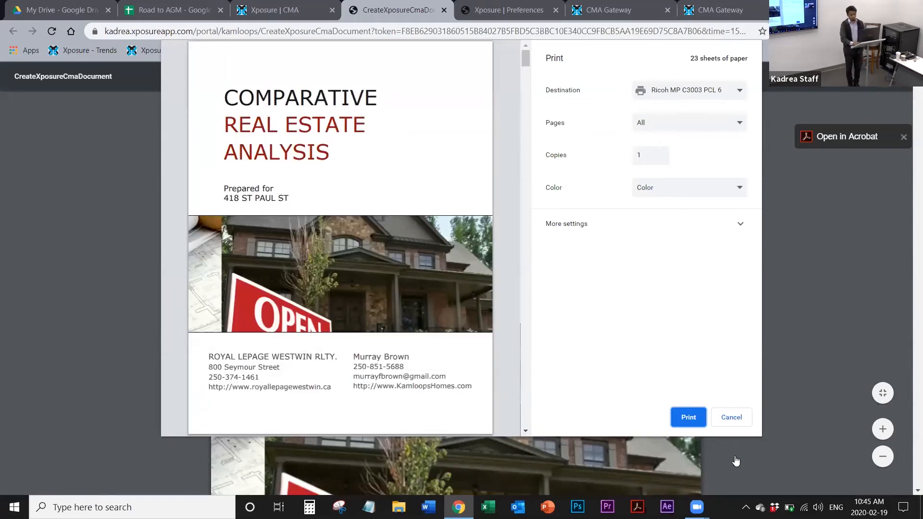
{"action": "left_click", "coordinate": [729, 425]}
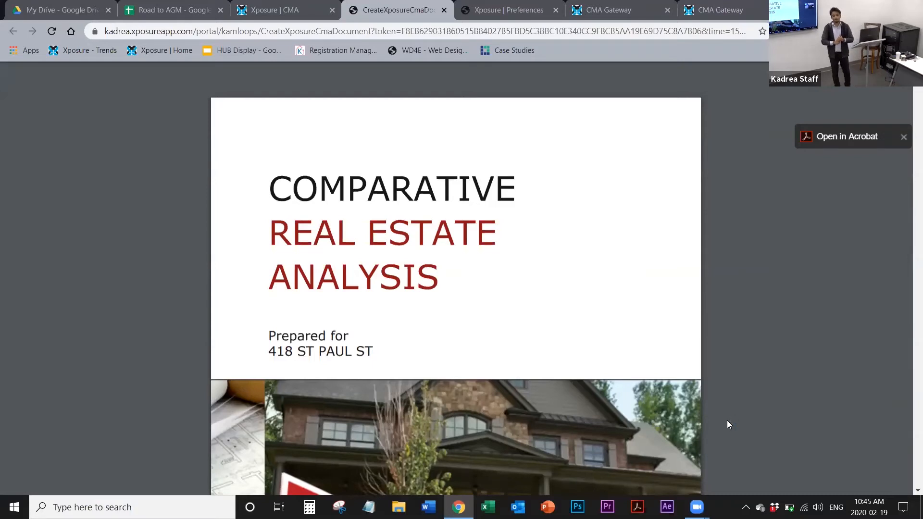
{"action": "key", "text": "ctrl+s"}
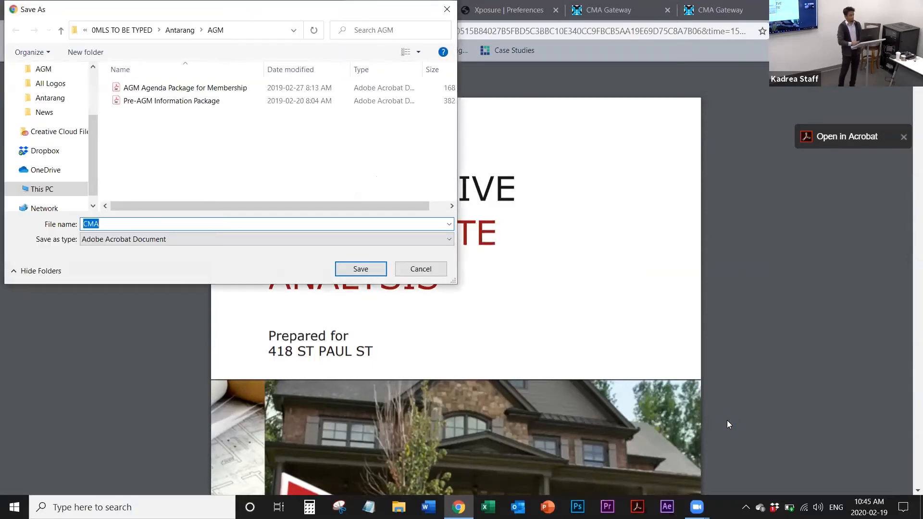
{"action": "left_click", "coordinate": [423, 271]}
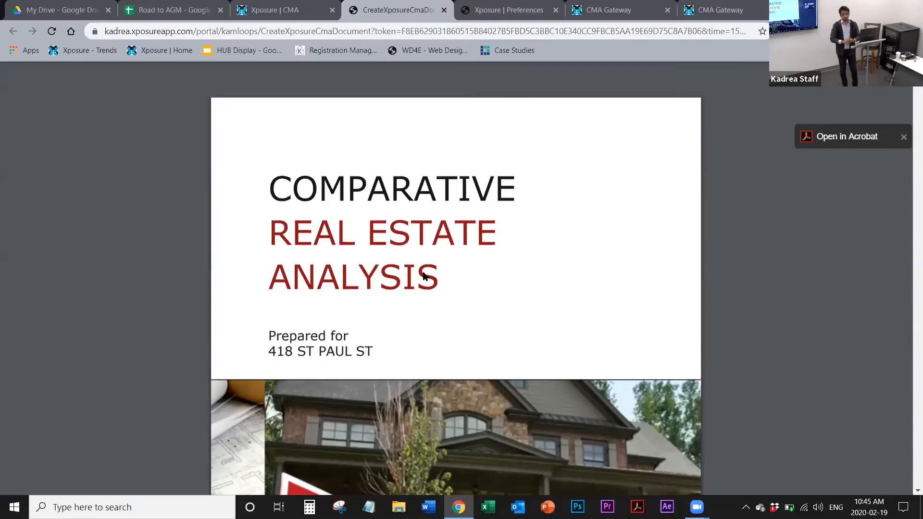
Step: Return to the CMA's print template list, show the file chooser for uploading a custom template, and close it
{"action": "left_click", "coordinate": [291, 14]}
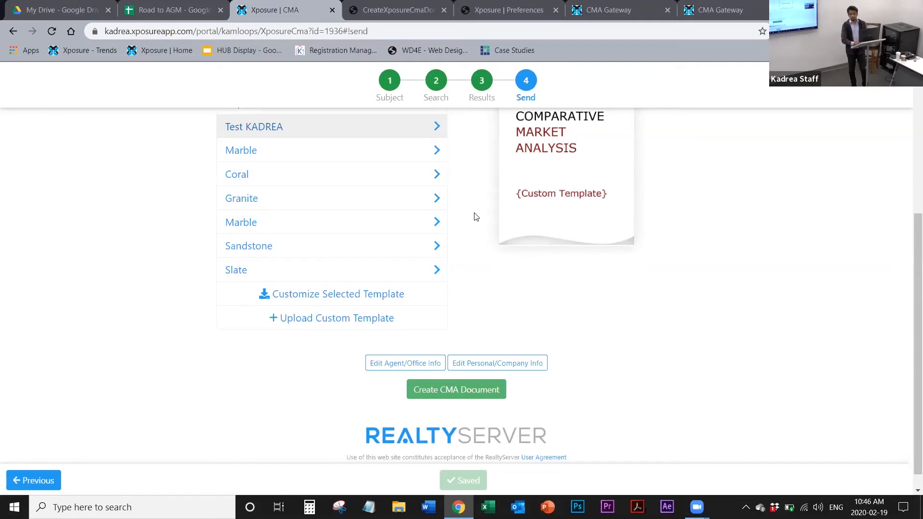
{"action": "scroll", "coordinate": [475, 217], "scroll_direction": "up", "scroll_amount": 1}
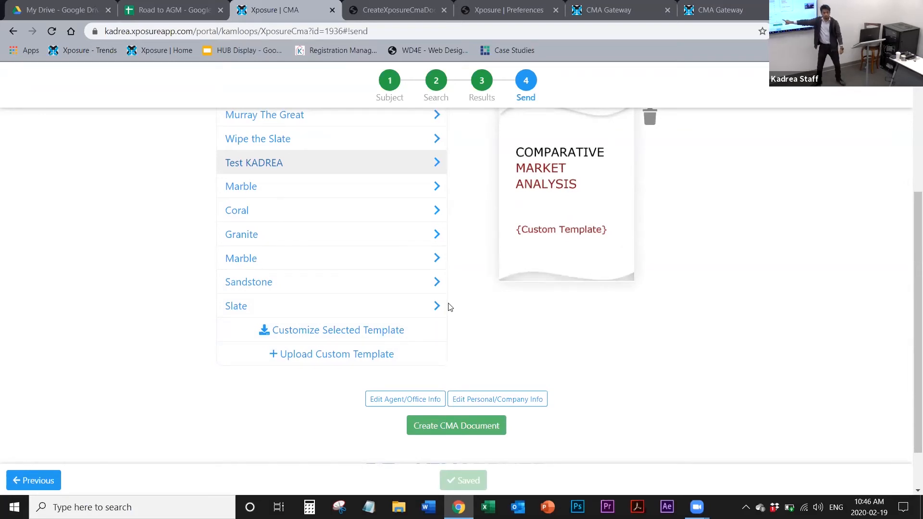
{"action": "left_click", "coordinate": [356, 355]}
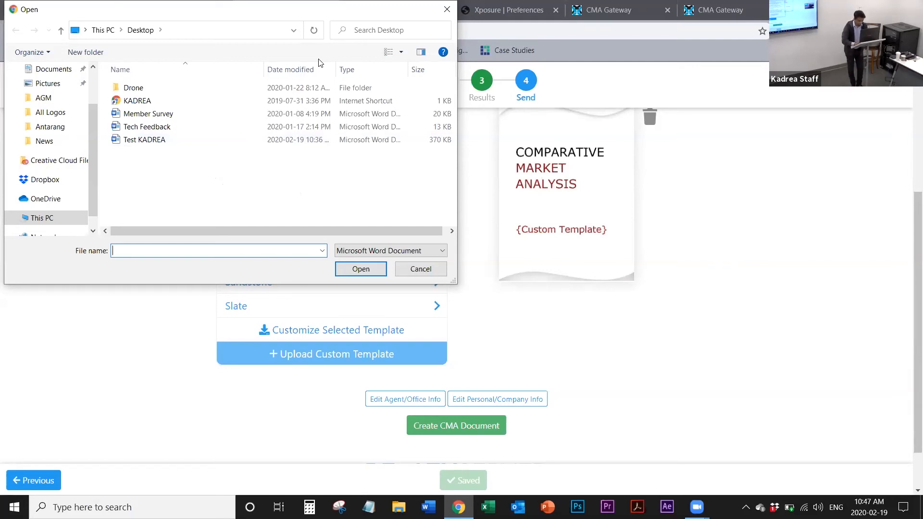
{"action": "left_click", "coordinate": [511, 156]}
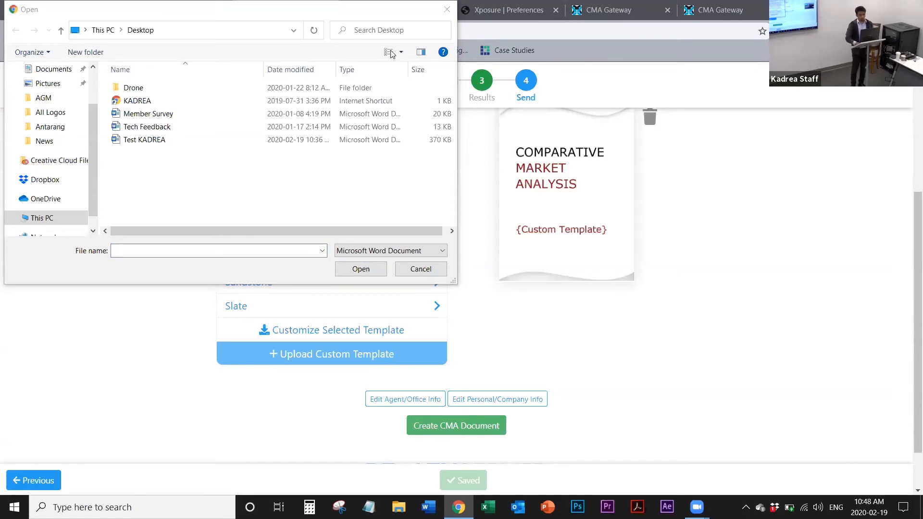
{"action": "left_click_drag", "start_coordinate": [403, 11], "coordinate": [370, 59]}
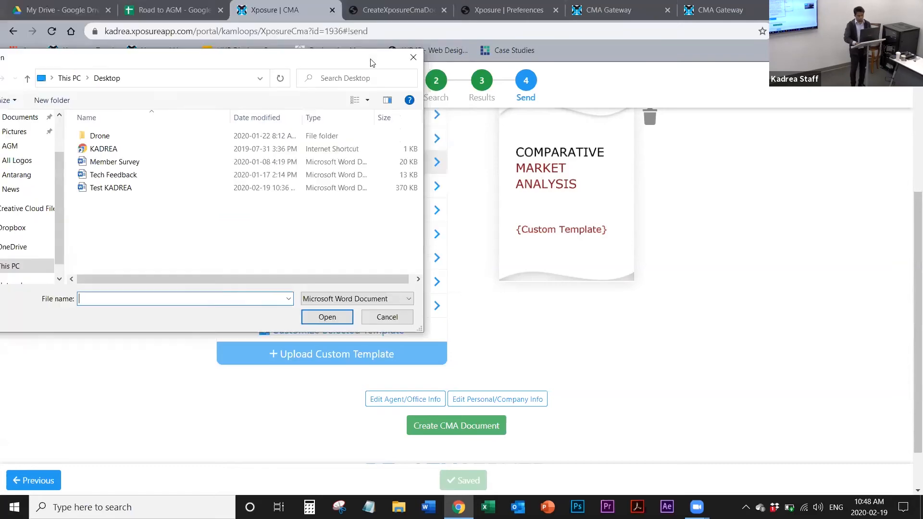
{"action": "left_click", "coordinate": [417, 59]}
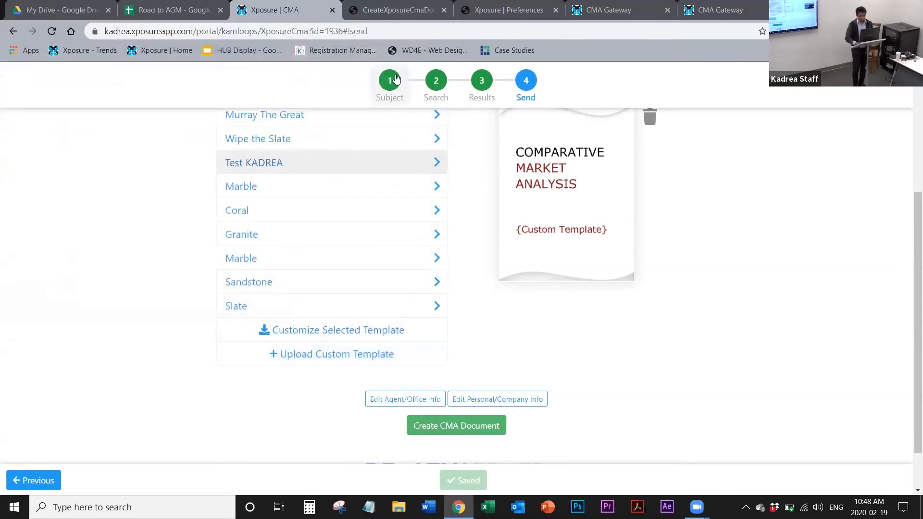
Step: Review the CMA's subject property details with the additional print fields, and its active listings in the results
{"action": "left_click", "coordinate": [394, 80]}
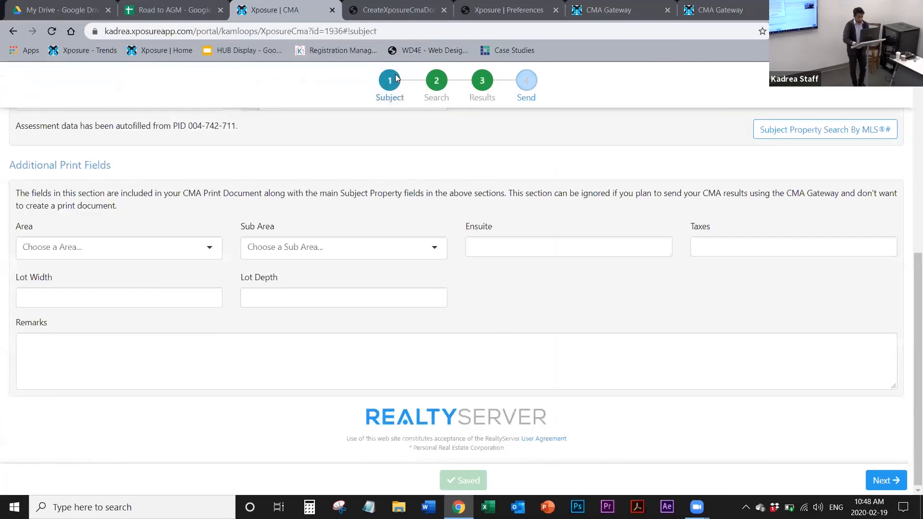
{"action": "scroll", "coordinate": [191, 226], "scroll_direction": "up", "scroll_amount": 5}
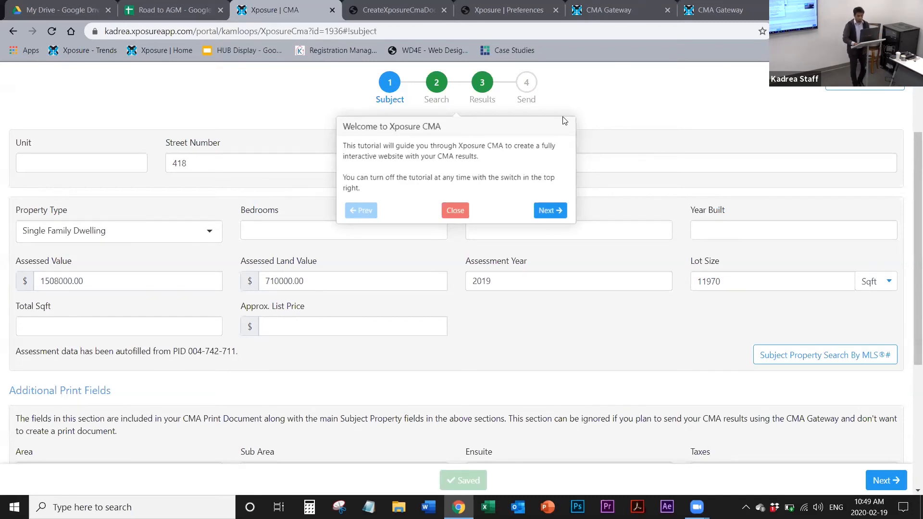
{"action": "left_click", "coordinate": [482, 96]}
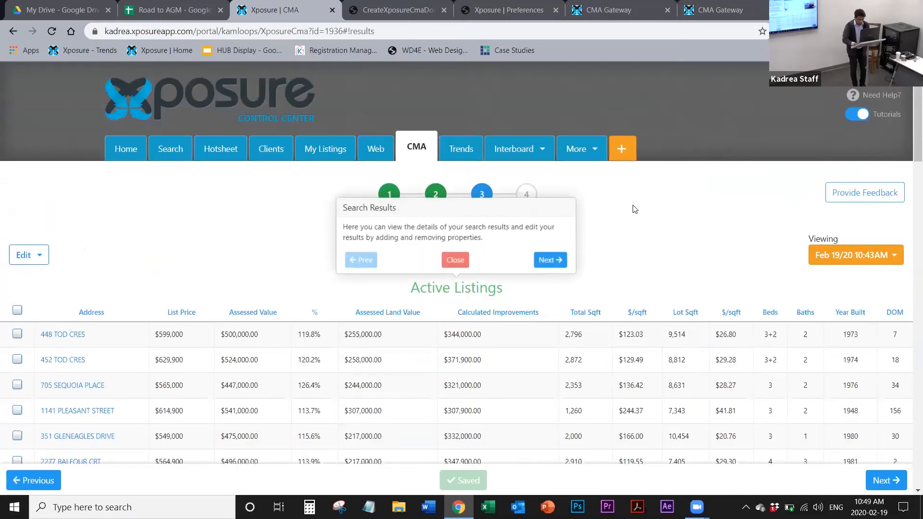
{"action": "scroll", "coordinate": [635, 210], "scroll_direction": "down", "scroll_amount": 1}
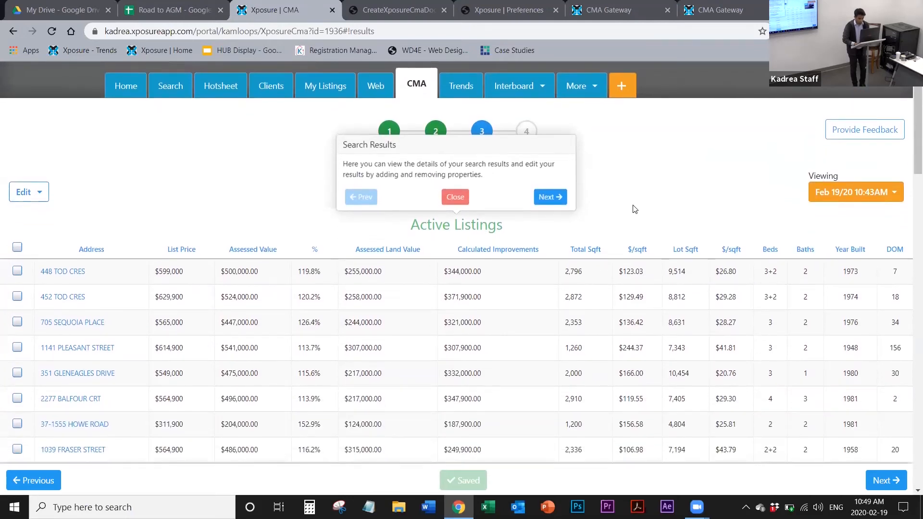
{"action": "scroll", "coordinate": [635, 209], "scroll_direction": "down", "scroll_amount": 1}
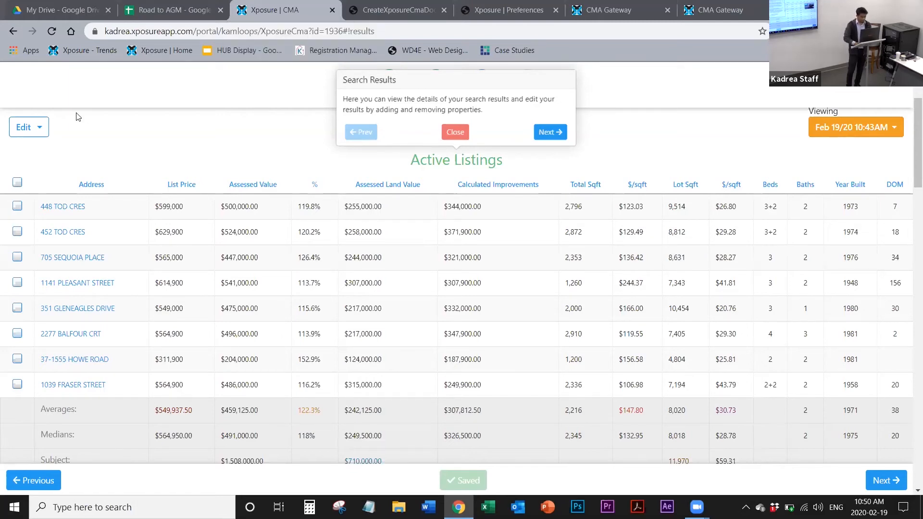
Step: Return to the CMA's search criteria, dismiss the Subject Property Location tutorial, and check the current date in the system calendar
{"action": "left_click", "coordinate": [39, 481]}
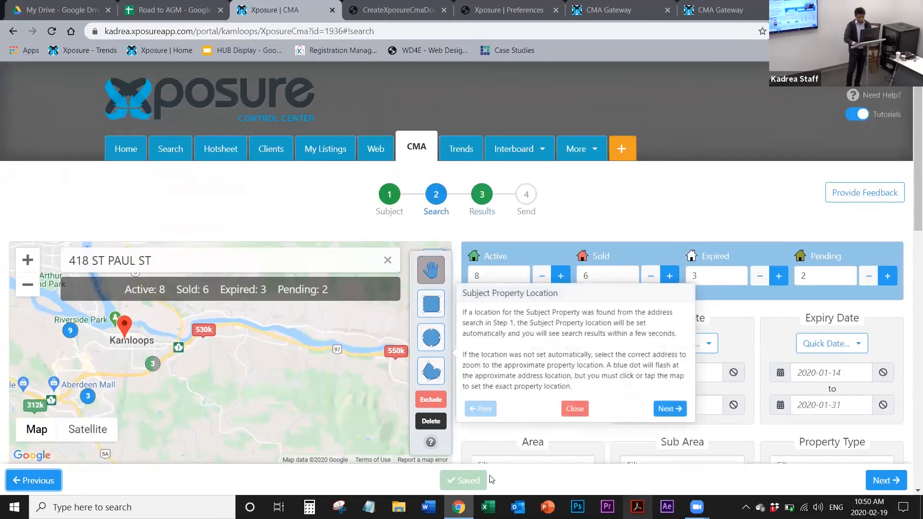
{"action": "left_click", "coordinate": [574, 411]}
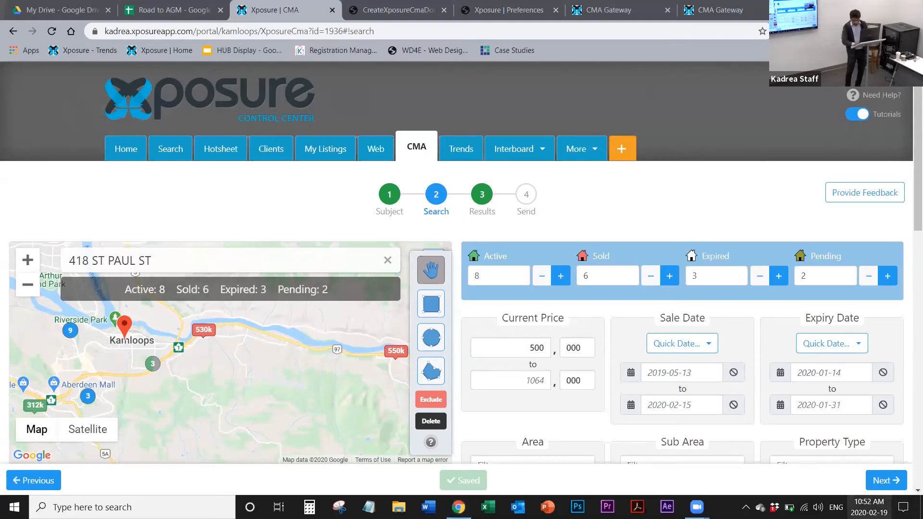
{"action": "left_click", "coordinate": [869, 508]}
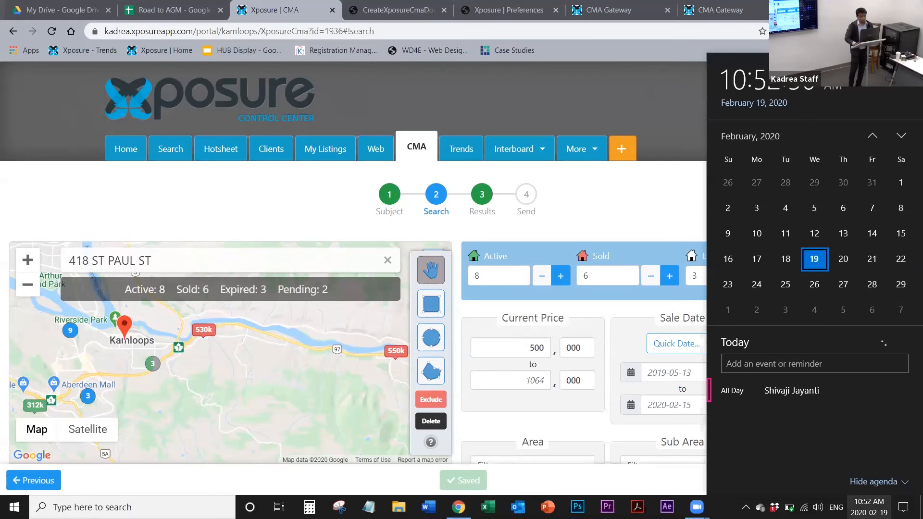
{"action": "left_click", "coordinate": [644, 230]}
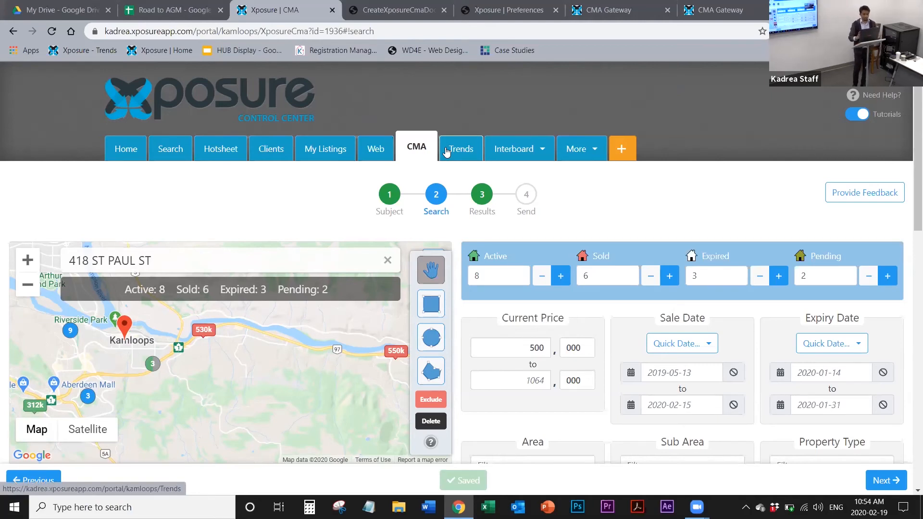
Step: Show the gateway link email in the CMA's Send step, dismiss the Print tutorial, and review the form and preview
{"action": "left_click", "coordinate": [489, 194]}
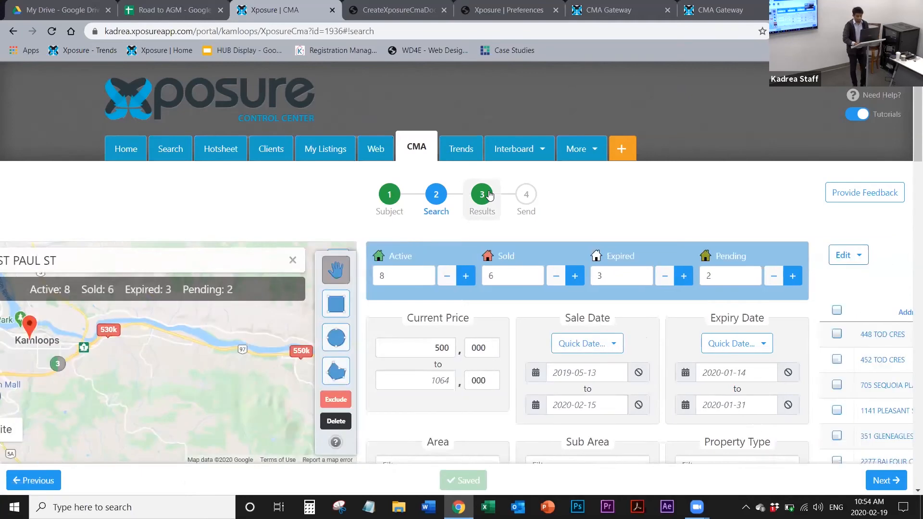
{"action": "left_click", "coordinate": [529, 197]}
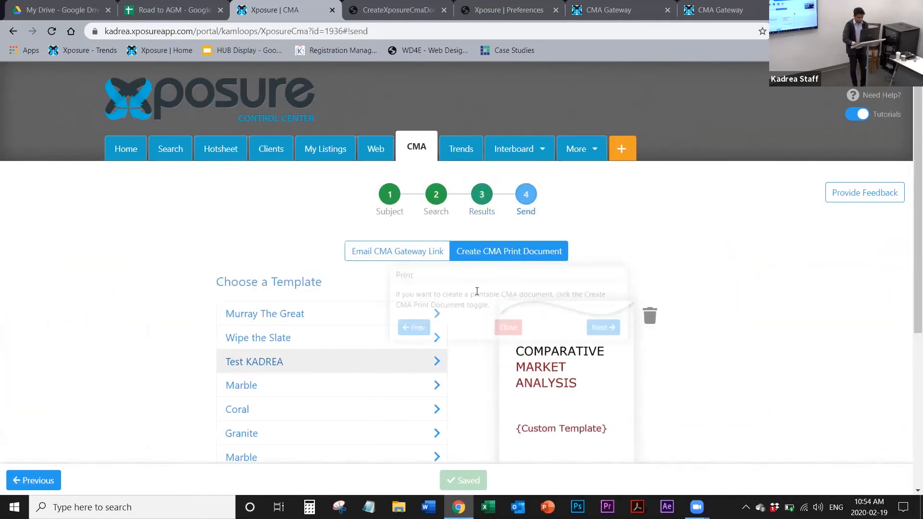
{"action": "left_click", "coordinate": [402, 256]}
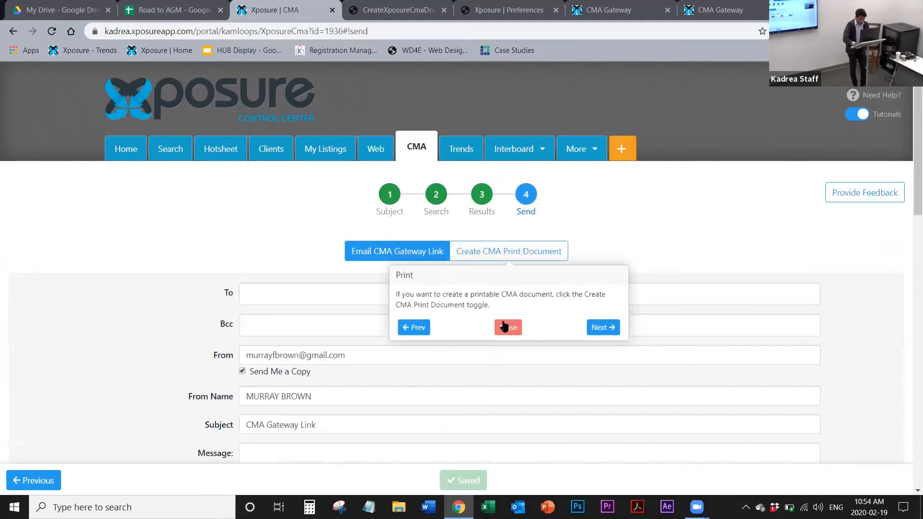
{"action": "left_click", "coordinate": [504, 326]}
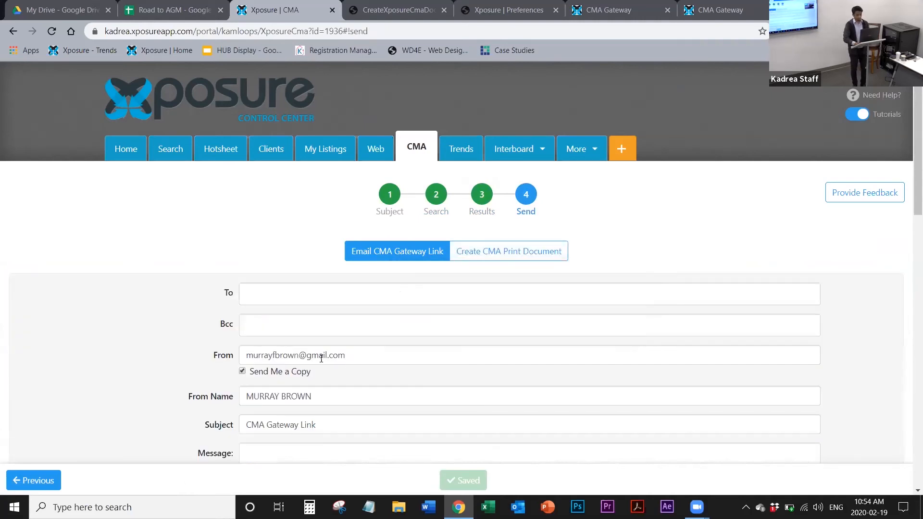
{"action": "left_click", "coordinate": [352, 355]}
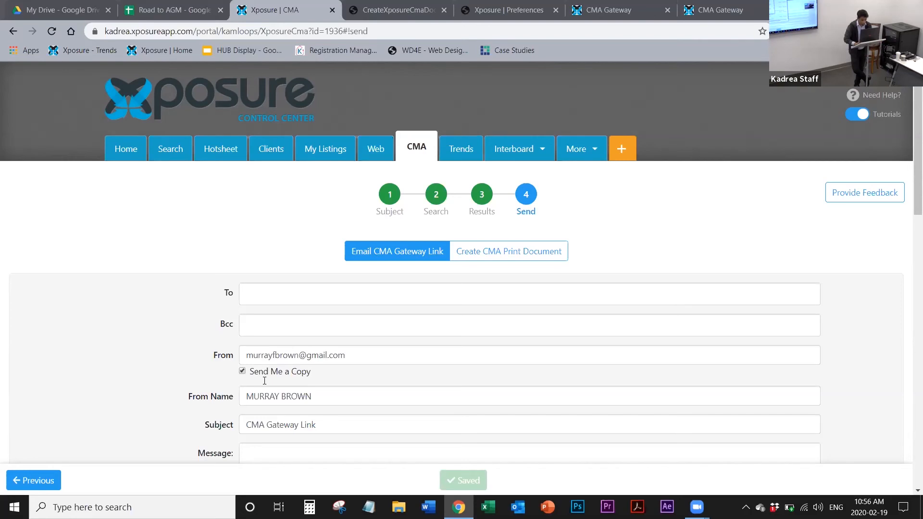
{"action": "scroll", "coordinate": [150, 234], "scroll_direction": "down", "scroll_amount": 5}
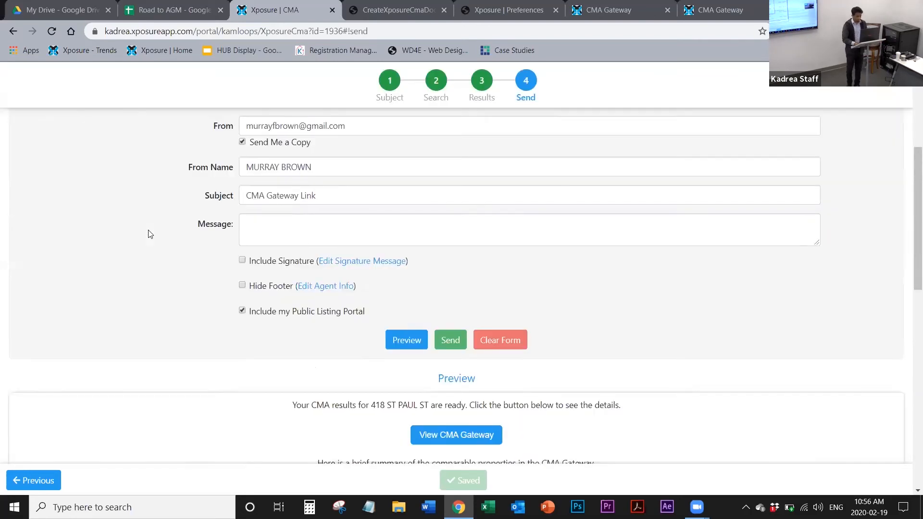
{"action": "scroll", "coordinate": [150, 235], "scroll_direction": "down", "scroll_amount": 5}
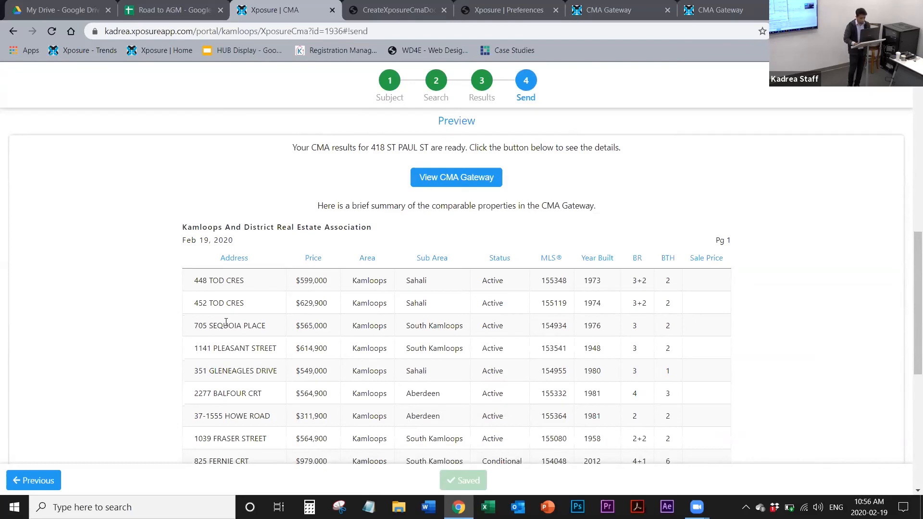
{"action": "scroll", "coordinate": [226, 322], "scroll_direction": "up", "scroll_amount": 10}
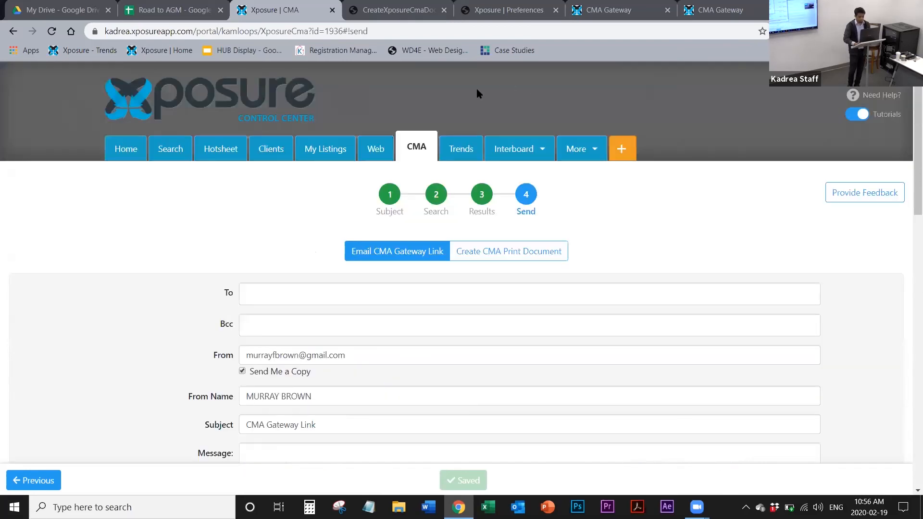
Step: View the fourth active listing's page from the CMA results, close it, and return to the results without the tutorial
{"action": "left_click", "coordinate": [471, 199]}
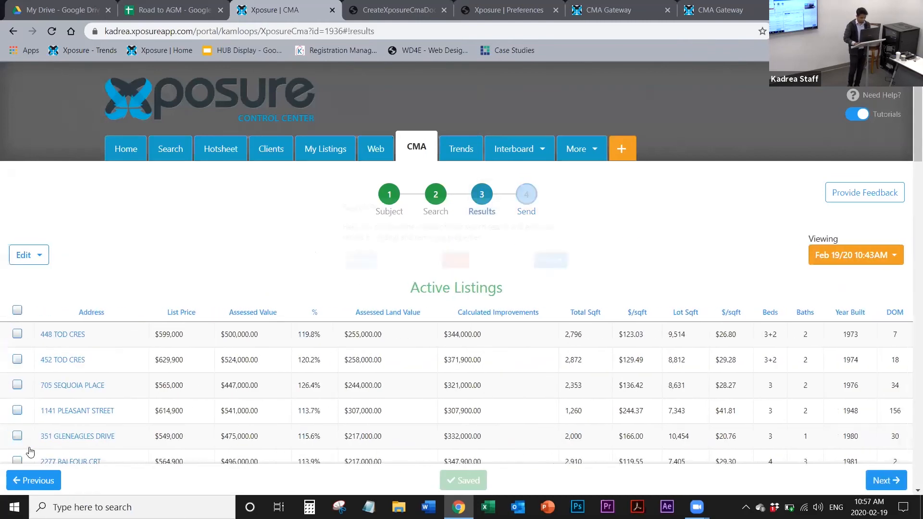
{"action": "left_click", "coordinate": [81, 408]}
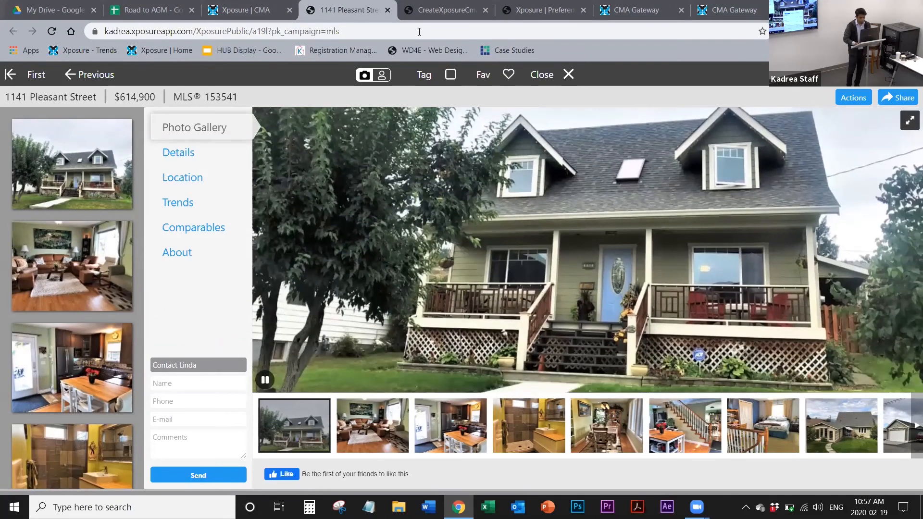
{"action": "key", "text": "ctrl+shift+Tab"}
{"action": "key", "text": "ctrl+Tab"}
{"action": "key", "text": "ctrl+Tab"}
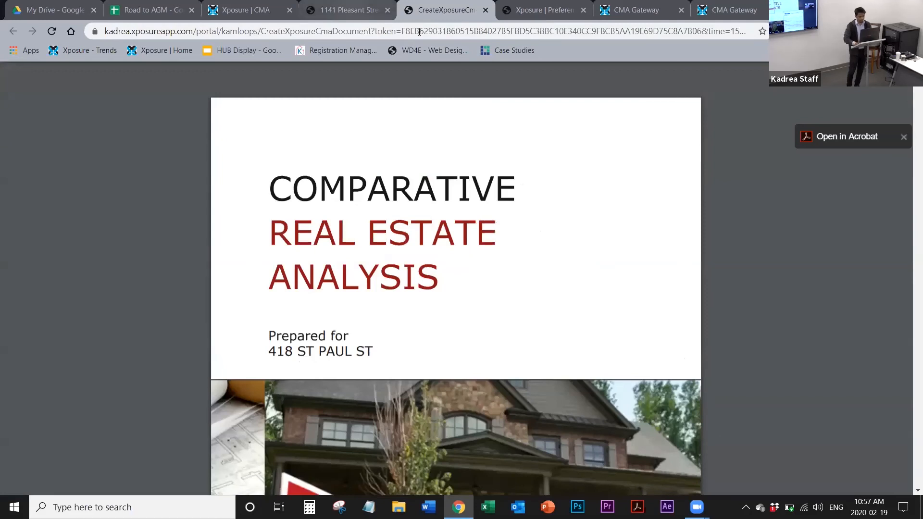
{"action": "left_click", "coordinate": [380, 17]}
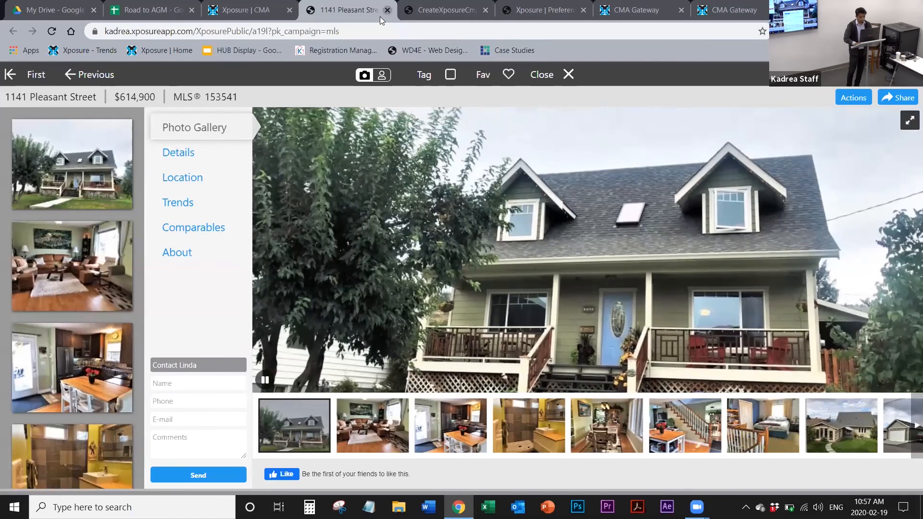
{"action": "left_click", "coordinate": [387, 10]}
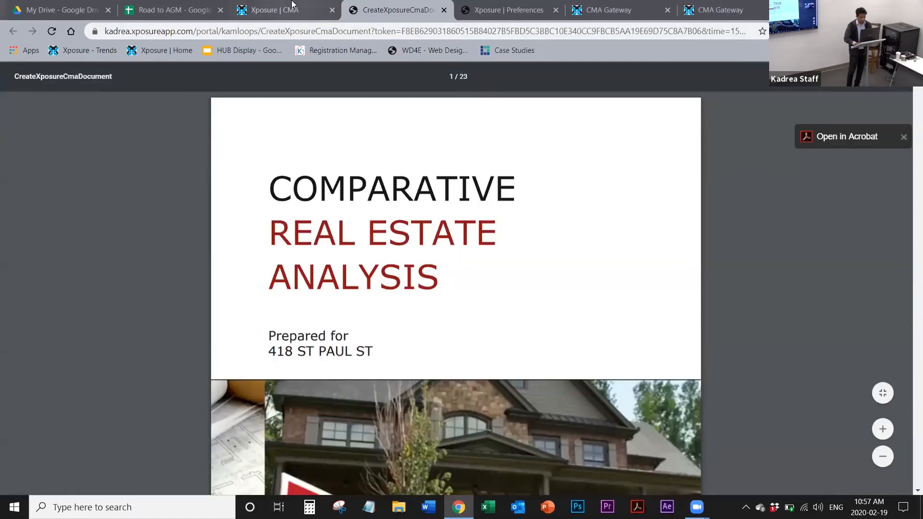
{"action": "left_click", "coordinate": [292, 5]}
{"action": "left_click", "coordinate": [455, 260]}
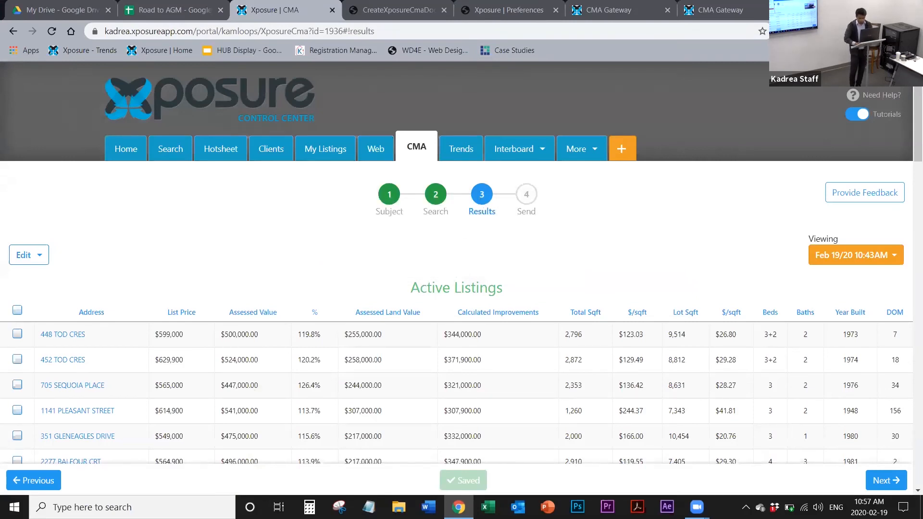
Step: Return to the Send step and examine the gateway email's options and its preview summary of comparable properties
{"action": "left_click", "coordinate": [878, 480]}
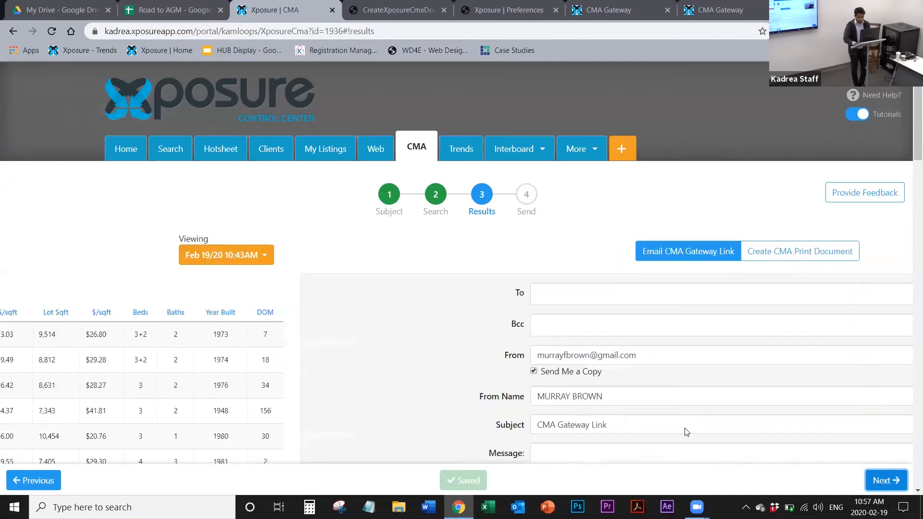
{"action": "scroll", "coordinate": [475, 437], "scroll_direction": "down", "scroll_amount": 8}
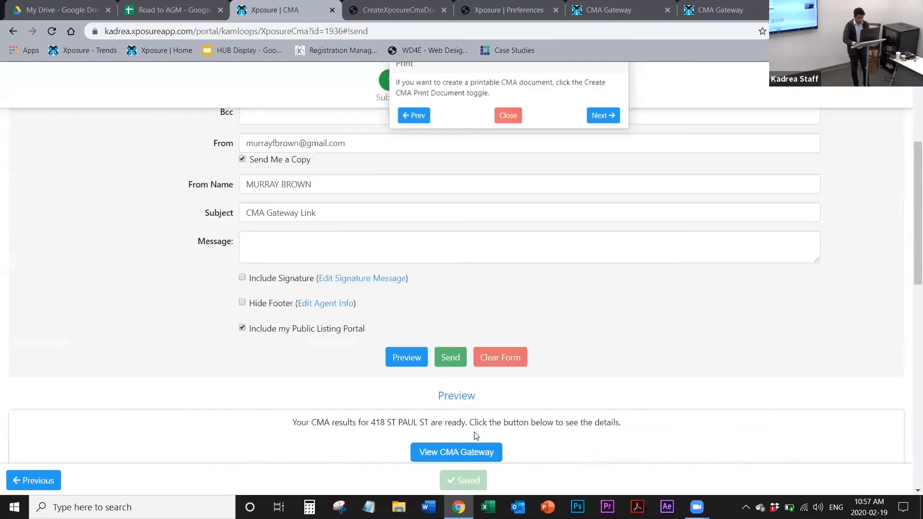
{"action": "scroll", "coordinate": [209, 362], "scroll_direction": "down", "scroll_amount": 3}
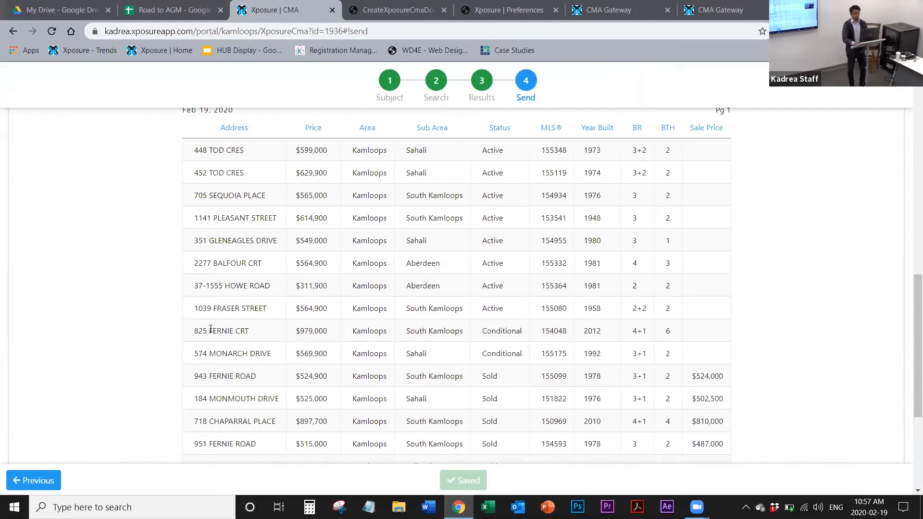
{"action": "scroll", "coordinate": [211, 330], "scroll_direction": "up", "scroll_amount": 2}
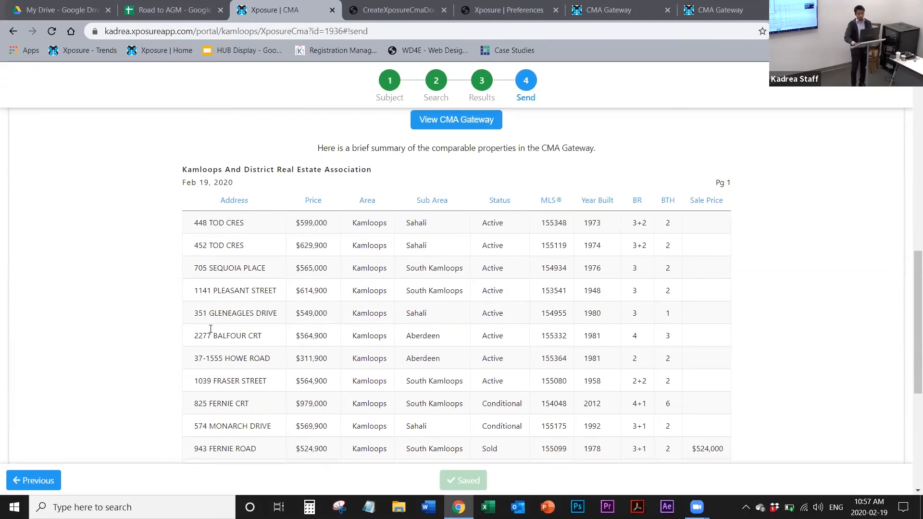
{"action": "scroll", "coordinate": [211, 330], "scroll_direction": "up", "scroll_amount": 6}
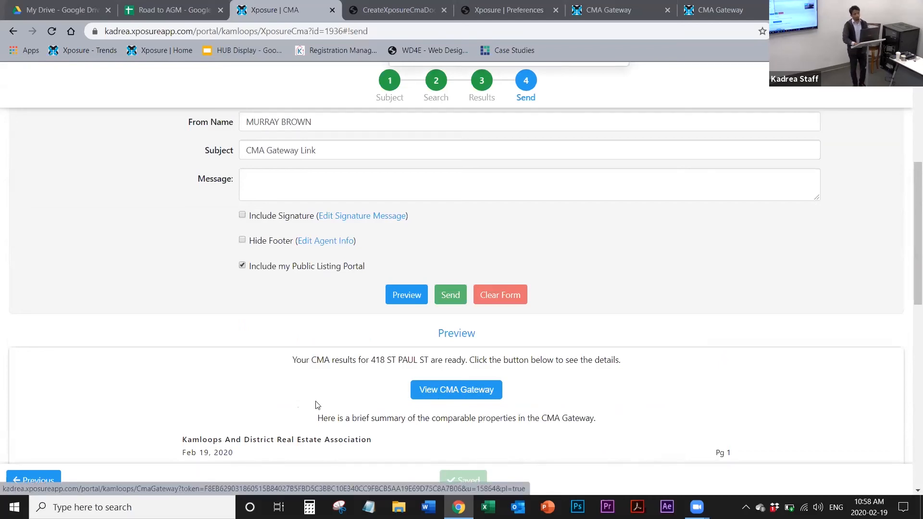
{"action": "scroll", "coordinate": [315, 404], "scroll_direction": "down", "scroll_amount": 3}
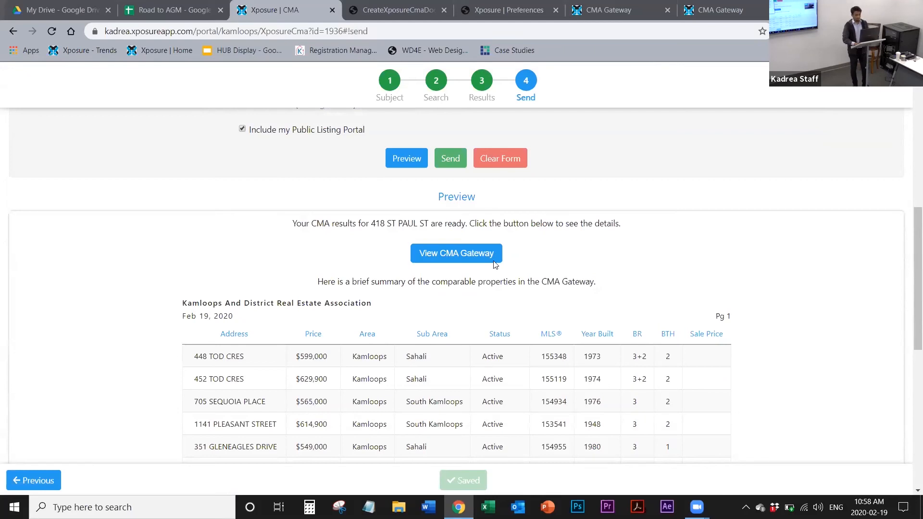
Step: Return to the CMA's results and dismiss the Search Results tutorial
{"action": "left_click", "coordinate": [485, 91]}
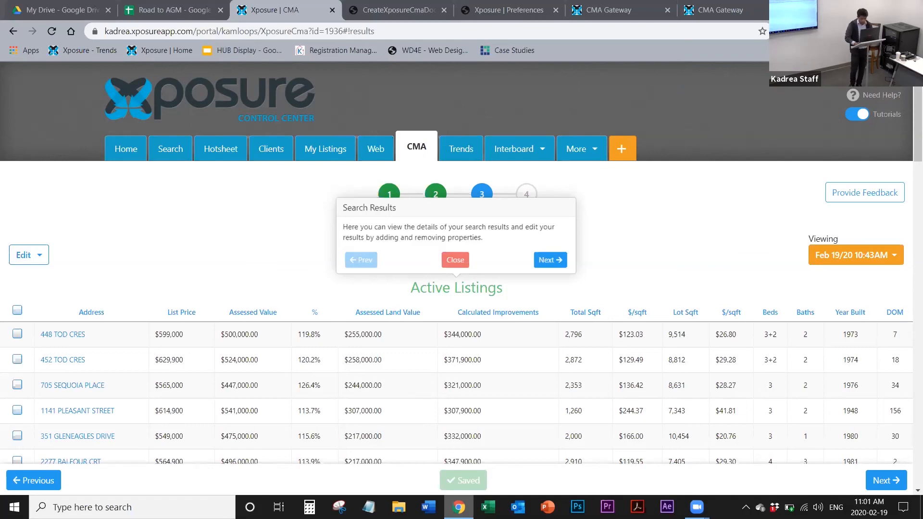
{"action": "left_click", "coordinate": [459, 507]}
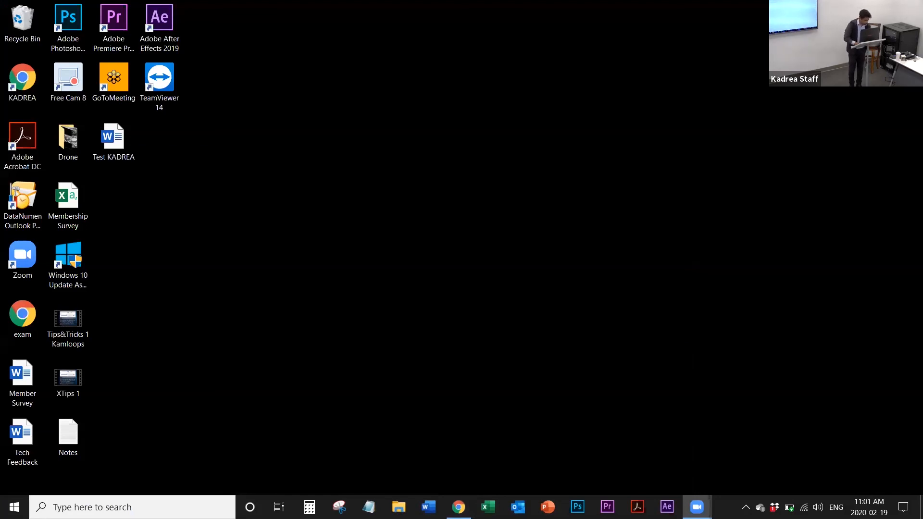
{"action": "left_click", "coordinate": [459, 507]}
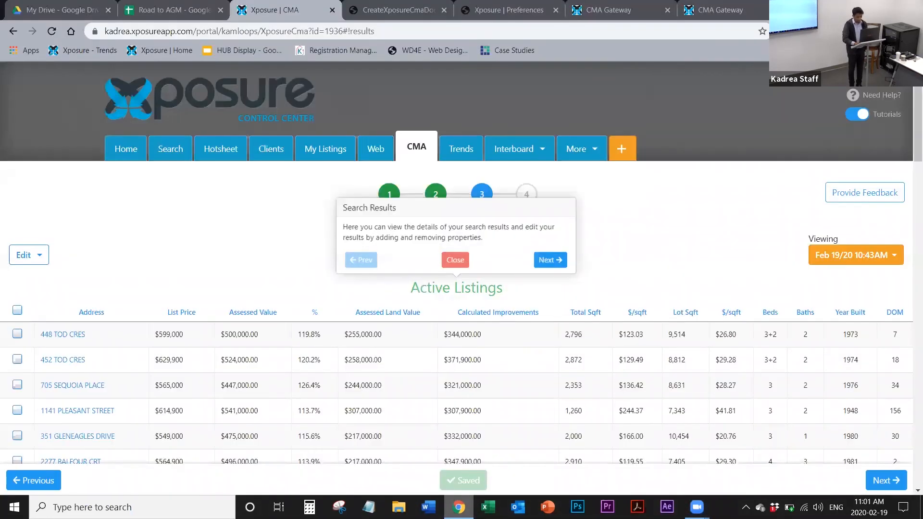
{"action": "left_click", "coordinate": [459, 507]}
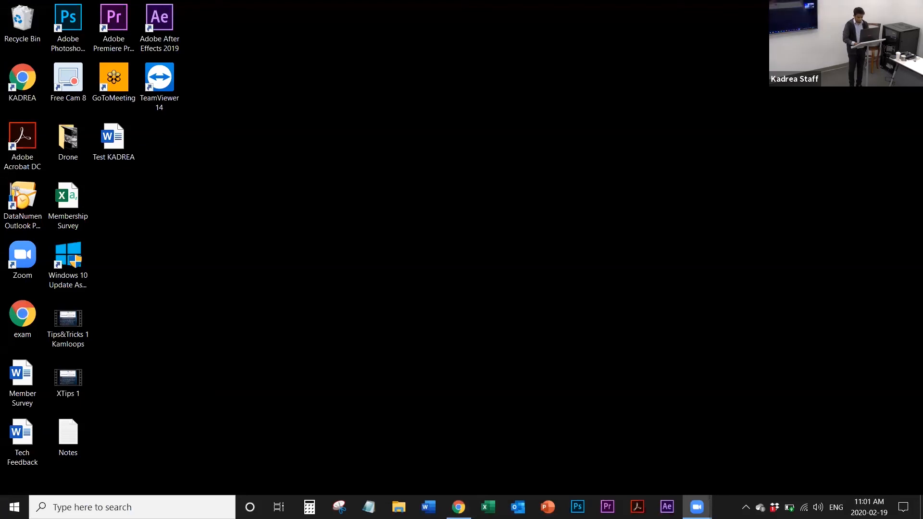
{"action": "left_click", "coordinate": [459, 507]}
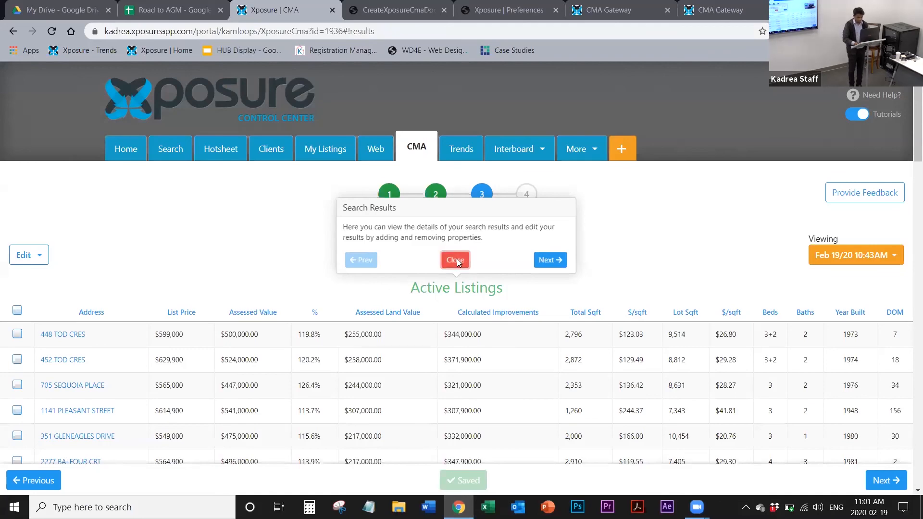
{"action": "left_click", "coordinate": [457, 259]}
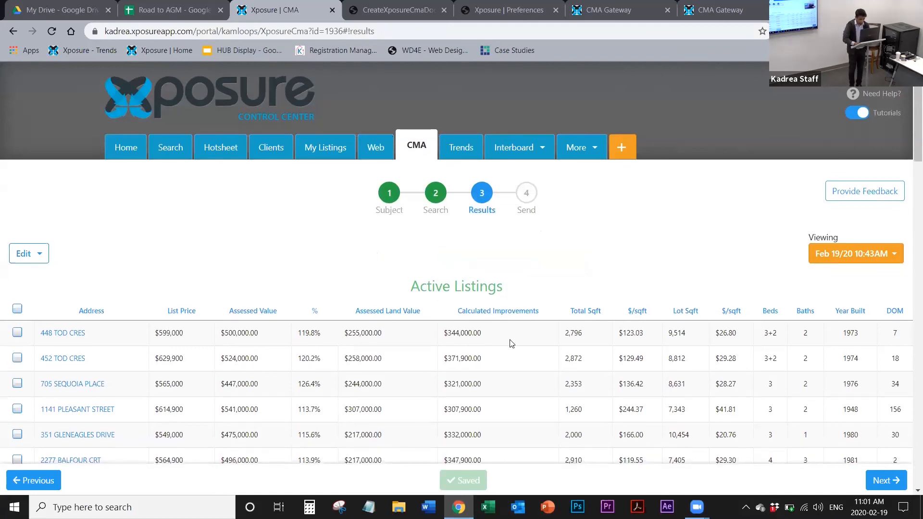
Step: Set the subject's list price to $800,000 in the Summary table of the CMA results
{"action": "scroll", "coordinate": [512, 343], "scroll_direction": "down", "scroll_amount": 20}
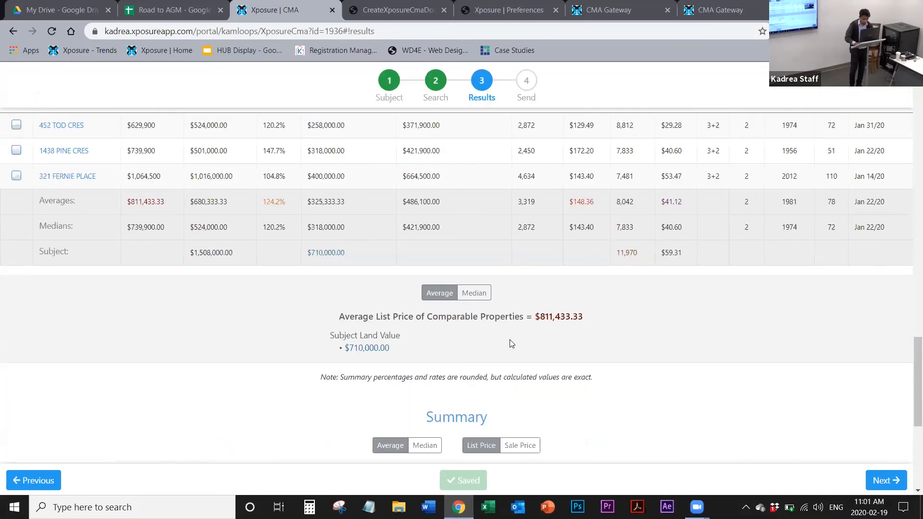
{"action": "scroll", "coordinate": [511, 343], "scroll_direction": "down", "scroll_amount": 5}
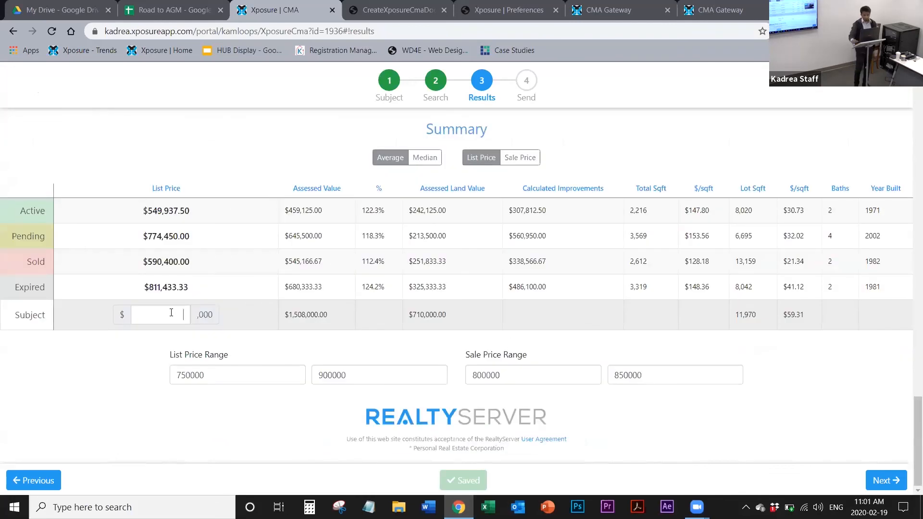
{"action": "left_click", "coordinate": [171, 313]}
{"action": "type", "text": "100"}
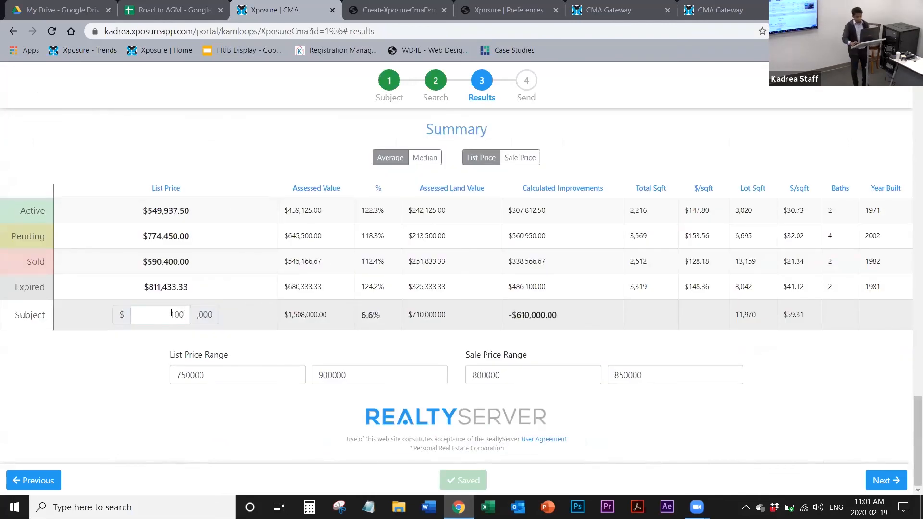
{"action": "key", "text": "BackSpace"}
{"action": "key", "text": "BackSpace"}
{"action": "key", "text": "BackSpace"}
{"action": "type", "text": "800"}
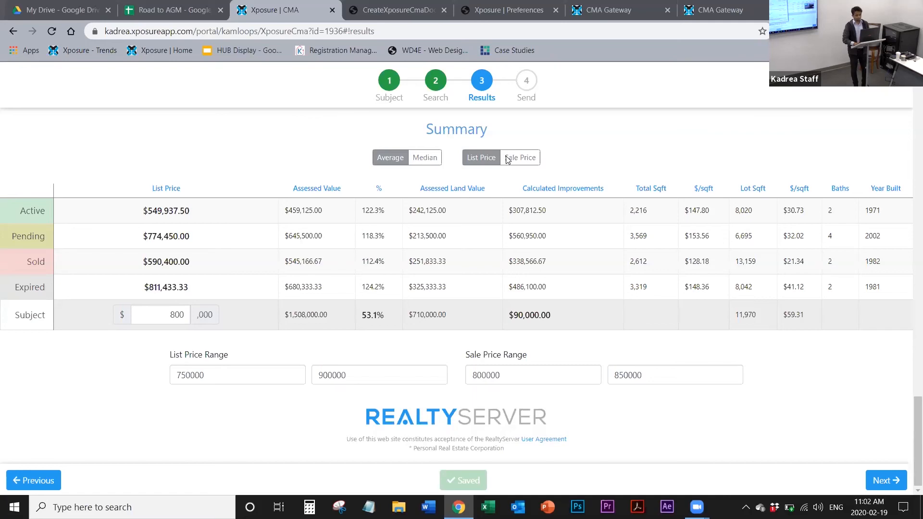
Step: Return to the CMA's Subject step, dismiss the welcome tutorial, and shorten the street name to "ST PAU"
{"action": "left_click", "coordinate": [392, 88]}
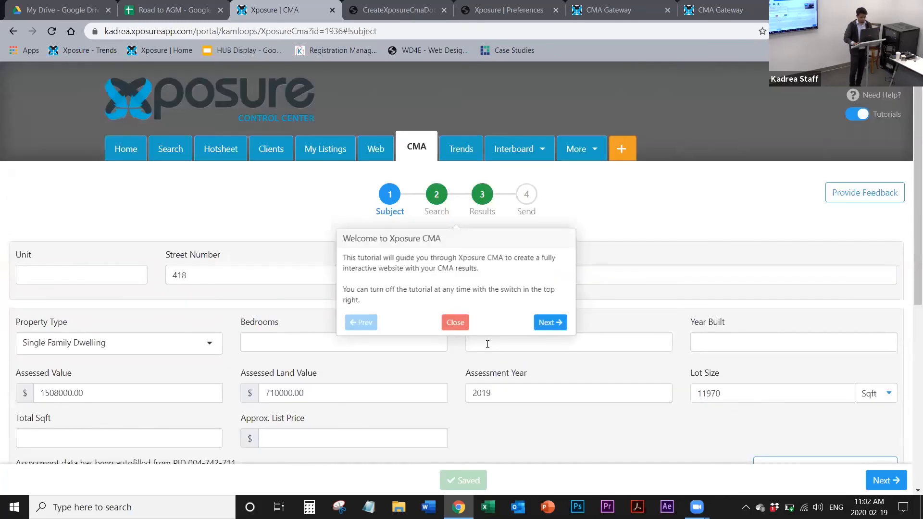
{"action": "left_click", "coordinate": [463, 325]}
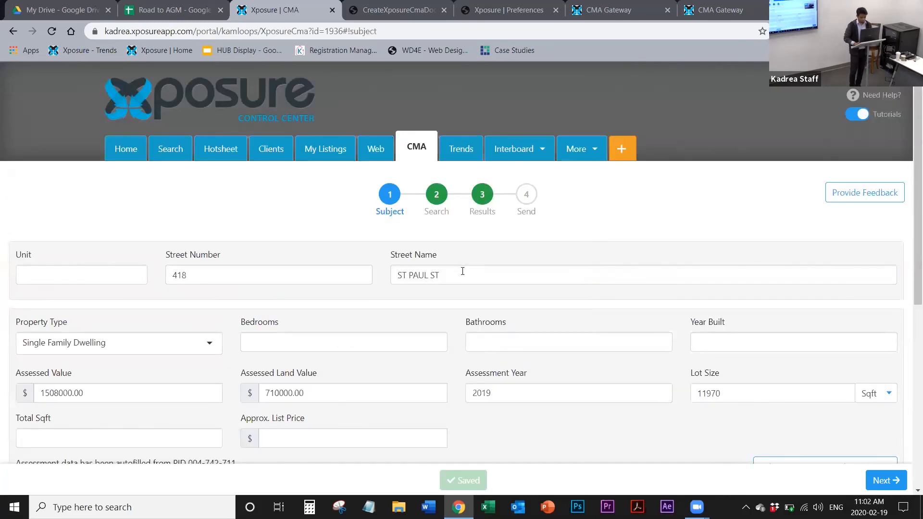
{"action": "key", "text": "BackSpace"}
{"action": "key", "text": "BackSpace"}
{"action": "key", "text": "BackSpace"}
{"action": "key", "text": "BackSpace"}
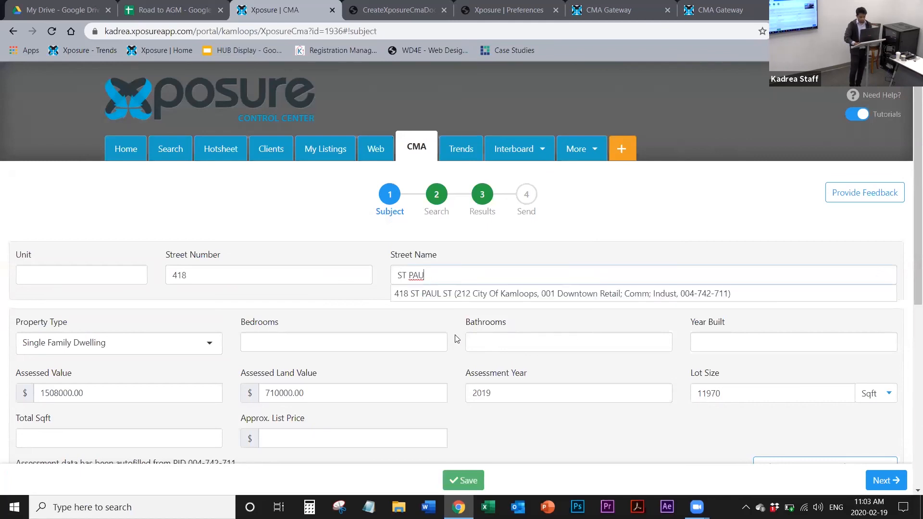
Step: Save the edited subject and continue to the Search step, dismissing the Subject Property Location tutorial
{"action": "scroll", "coordinate": [456, 339], "scroll_direction": "down", "scroll_amount": 6}
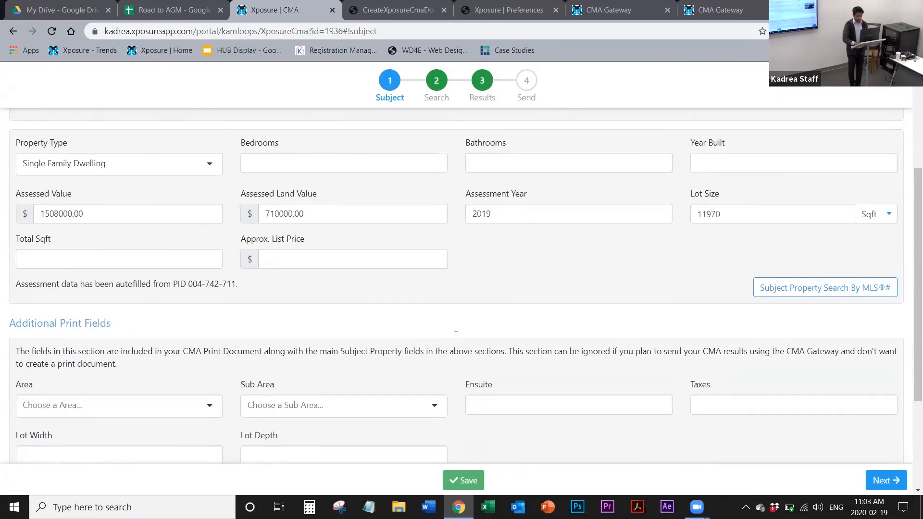
{"action": "scroll", "coordinate": [456, 335], "scroll_direction": "down", "scroll_amount": 1}
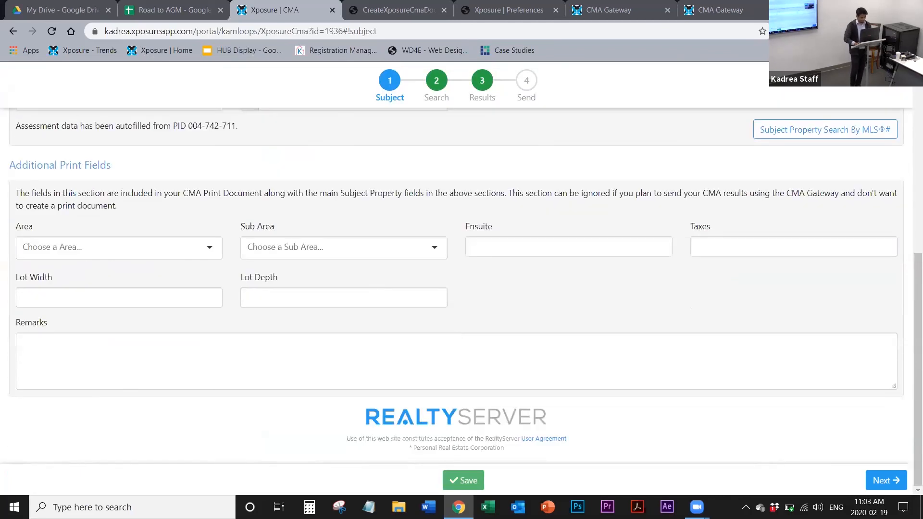
{"action": "left_click", "coordinate": [458, 481]}
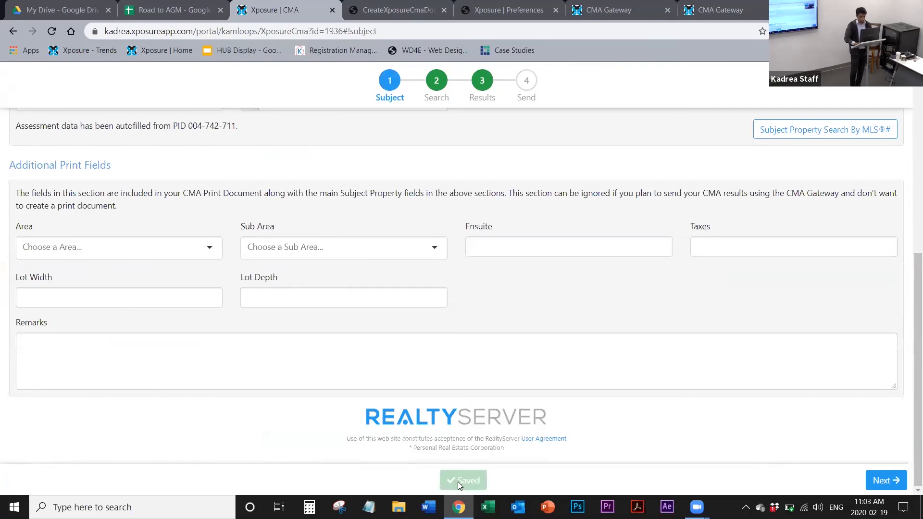
{"action": "left_click", "coordinate": [888, 482]}
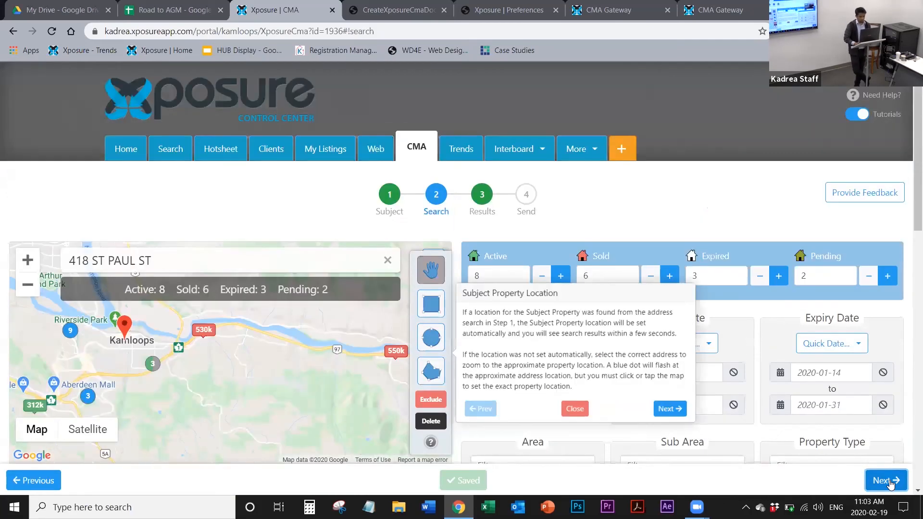
{"action": "left_click", "coordinate": [572, 409]}
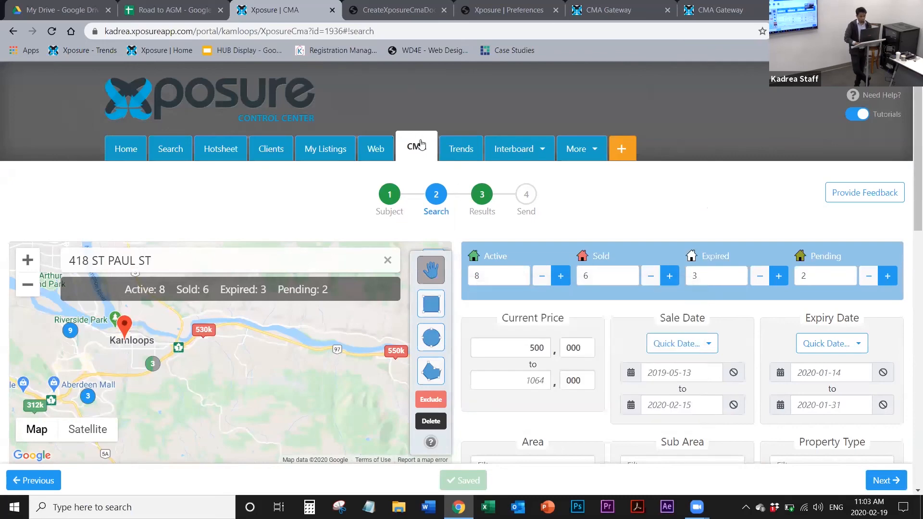
Step: Start a new CMA, dismiss its welcome tutorial, and enter the subject property's street number and street name
{"action": "left_click", "coordinate": [421, 144]}
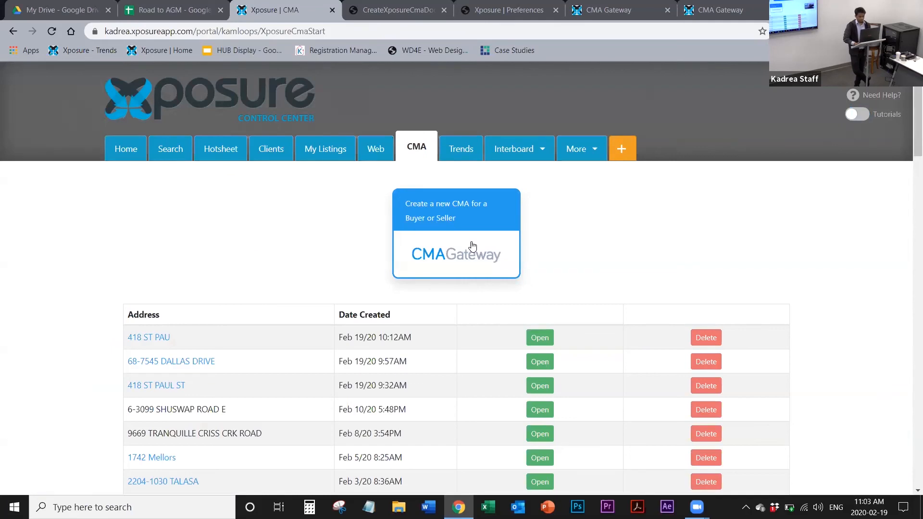
{"action": "left_click", "coordinate": [473, 246]}
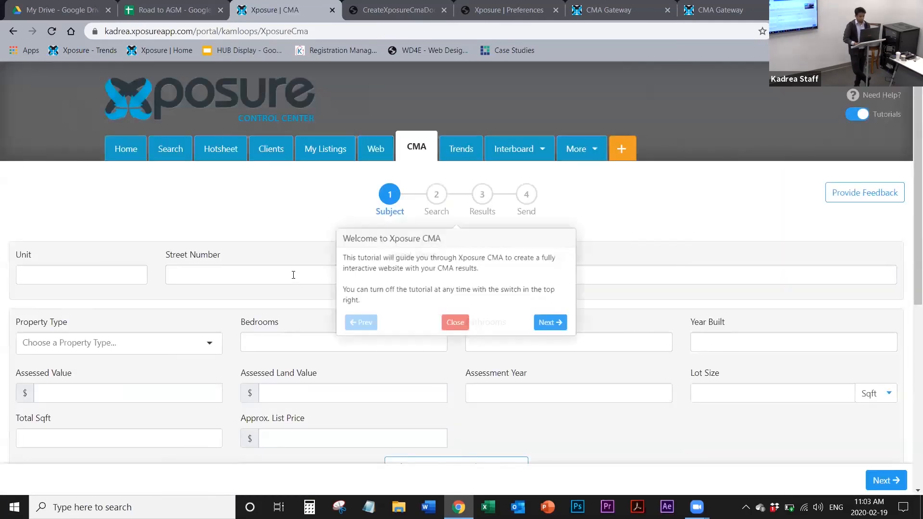
{"action": "left_click", "coordinate": [293, 275]}
{"action": "type", "text": "181"}
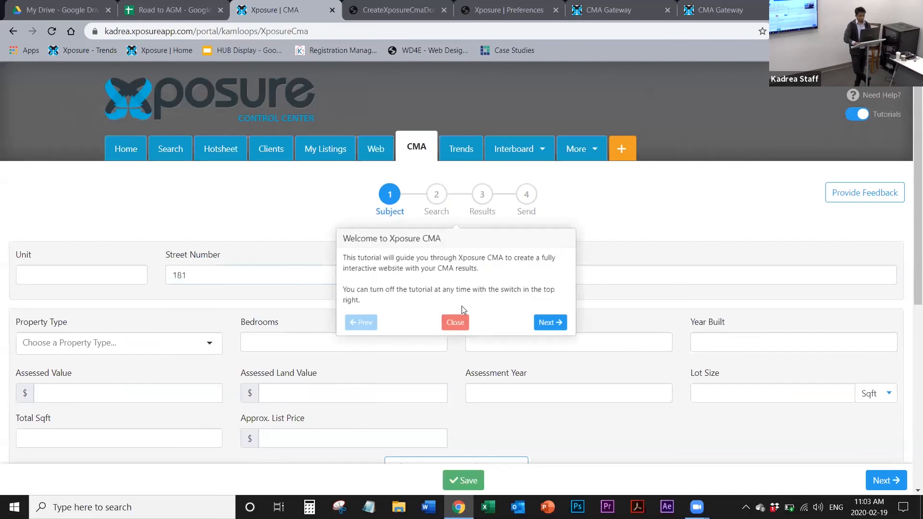
{"action": "left_click", "coordinate": [462, 320]}
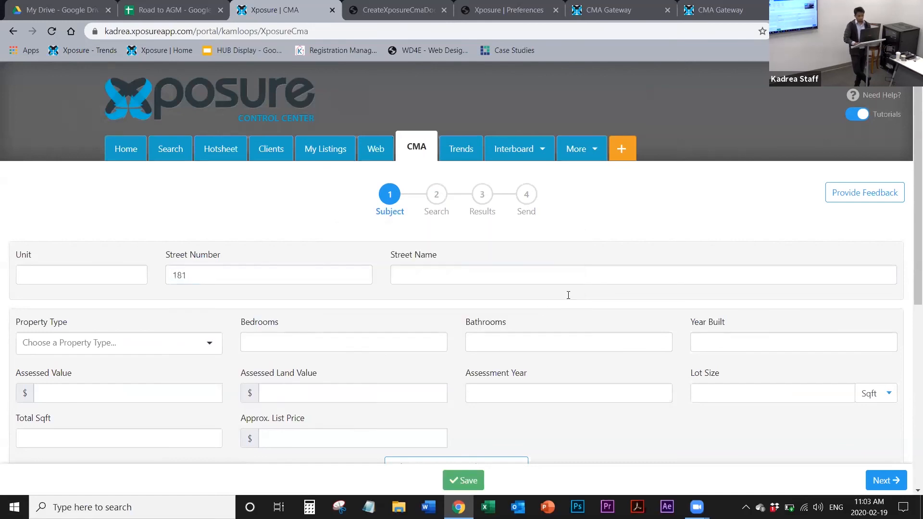
{"action": "left_click", "coordinate": [516, 273]}
{"action": "type", "text": "K"}
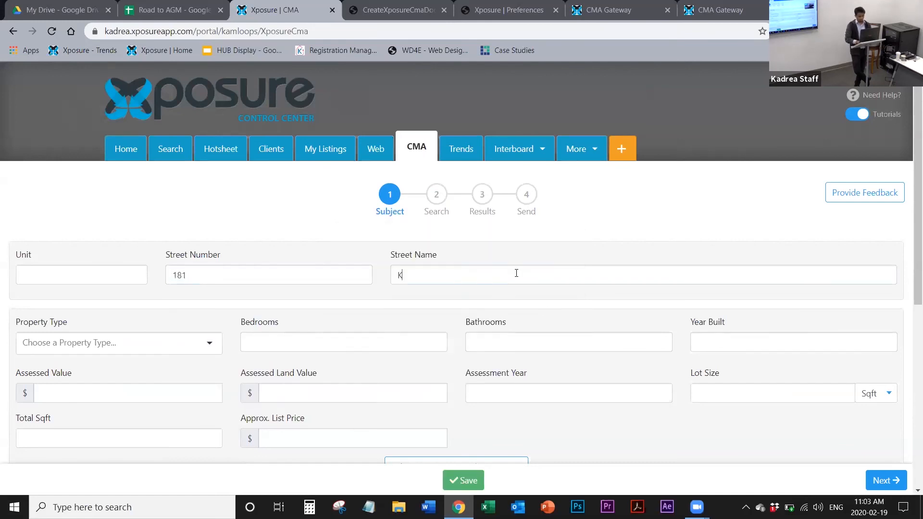
{"action": "type", "text": "amloops S"}
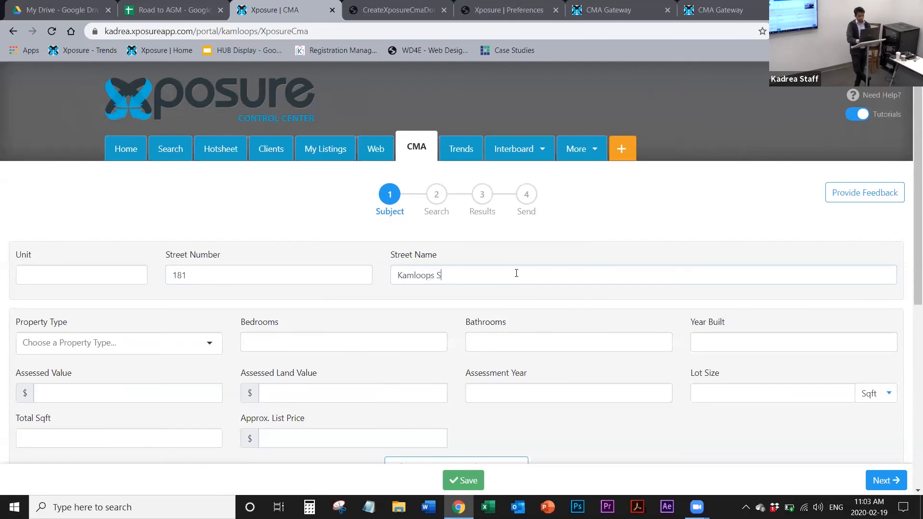
{"action": "type", "text": "treet"}
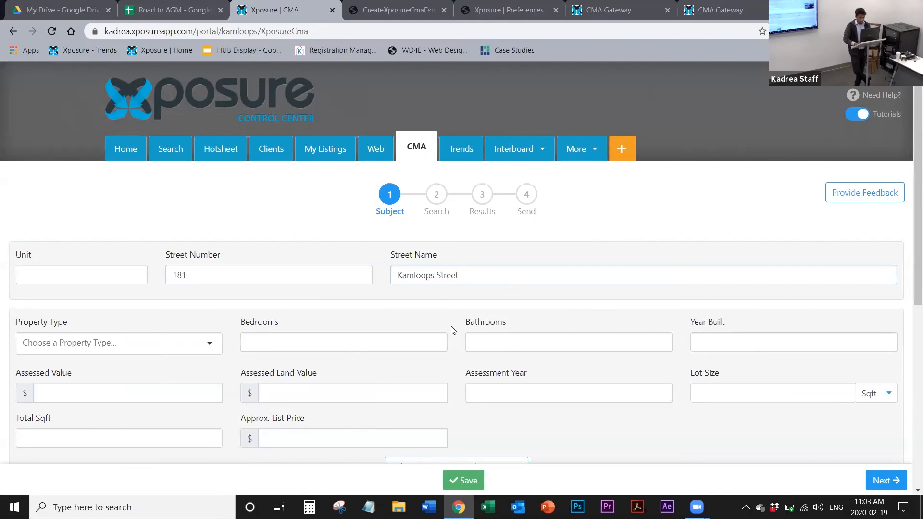
Step: Try to save the new CMA without a property type, and dismiss the resulting dialog
{"action": "scroll", "coordinate": [452, 330], "scroll_direction": "down", "scroll_amount": 4}
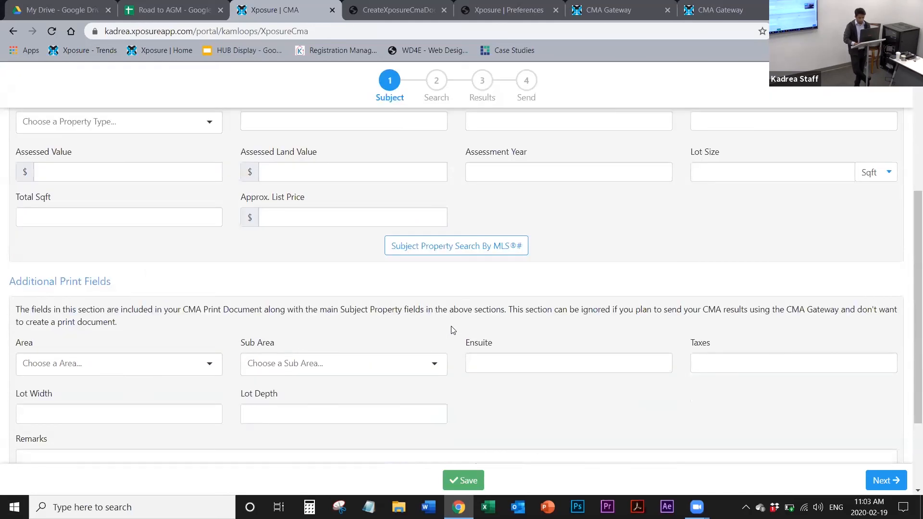
{"action": "scroll", "coordinate": [452, 330], "scroll_direction": "down", "scroll_amount": 2}
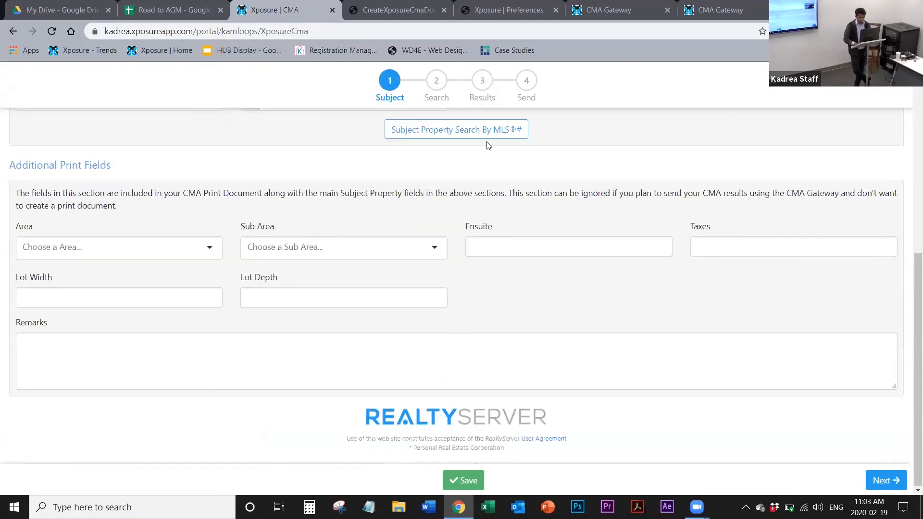
{"action": "left_click", "coordinate": [460, 483]}
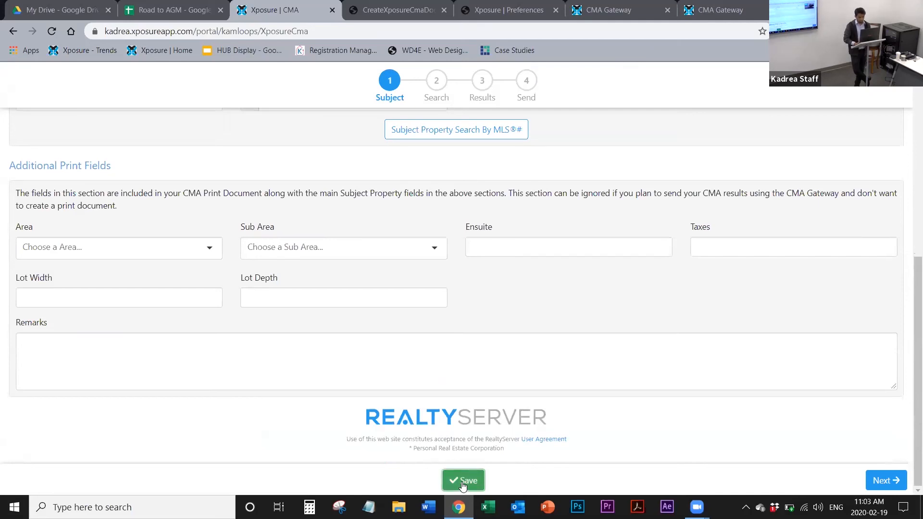
{"action": "left_click", "coordinate": [463, 483]}
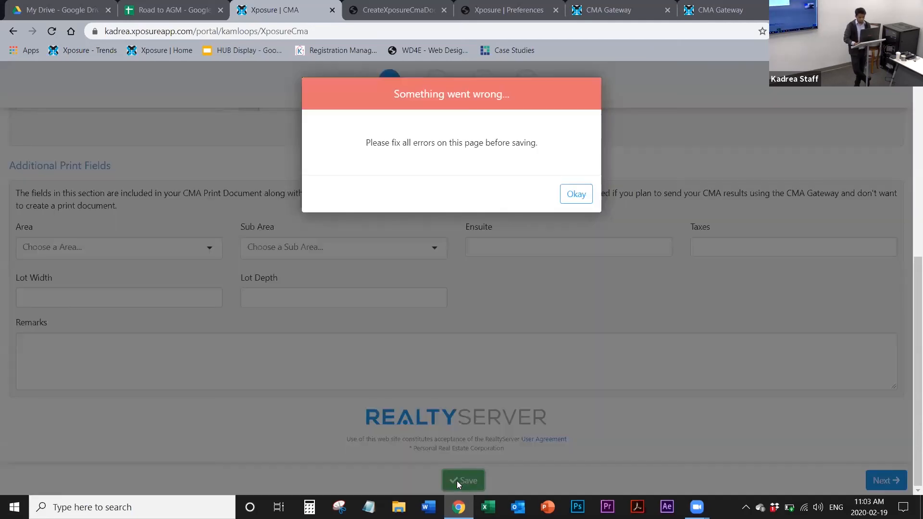
{"action": "left_click", "coordinate": [576, 198]}
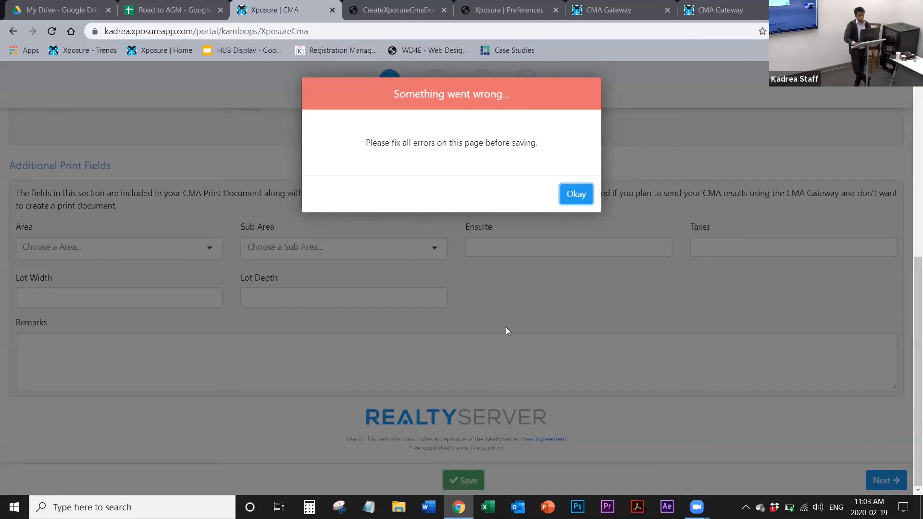
Step: Set the subject's property type to Single Family Dwelling and save the new CMA
{"action": "scroll", "coordinate": [508, 331], "scroll_direction": "up", "scroll_amount": 4}
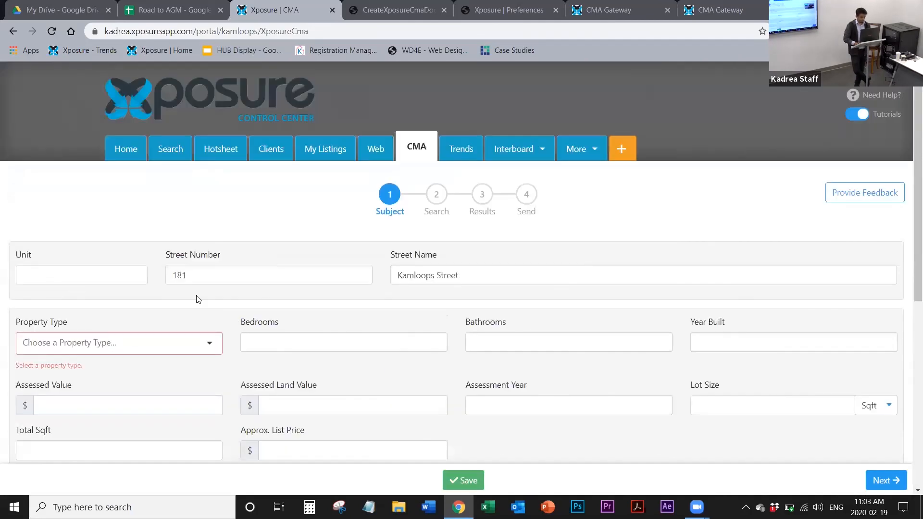
{"action": "left_click", "coordinate": [198, 349]}
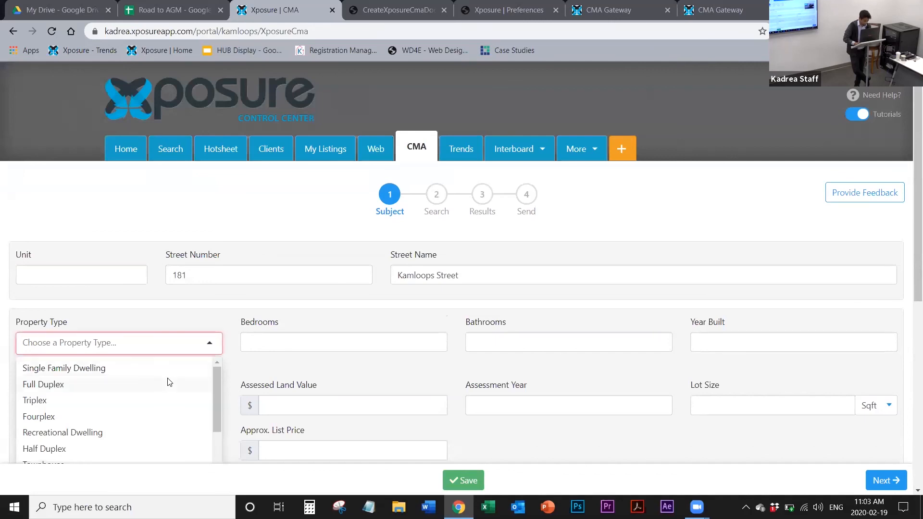
{"action": "left_click", "coordinate": [179, 375]}
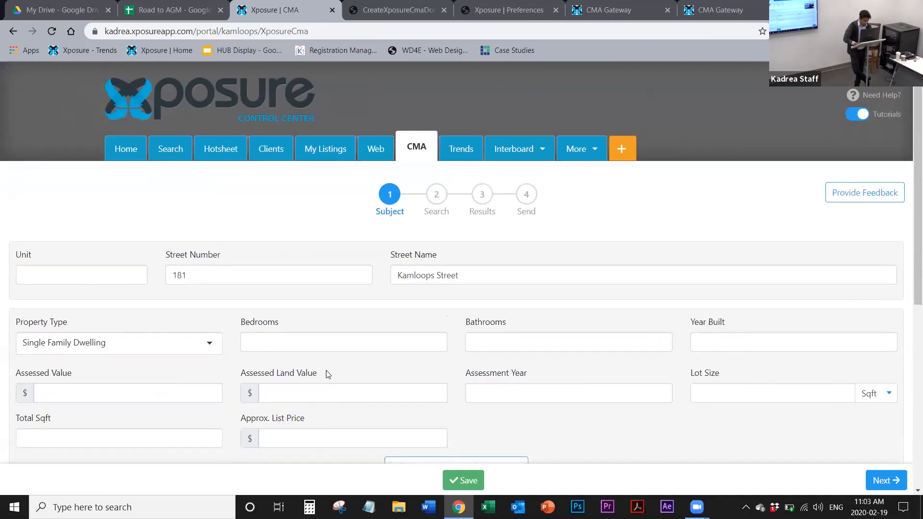
{"action": "scroll", "coordinate": [325, 373], "scroll_direction": "down", "scroll_amount": 6}
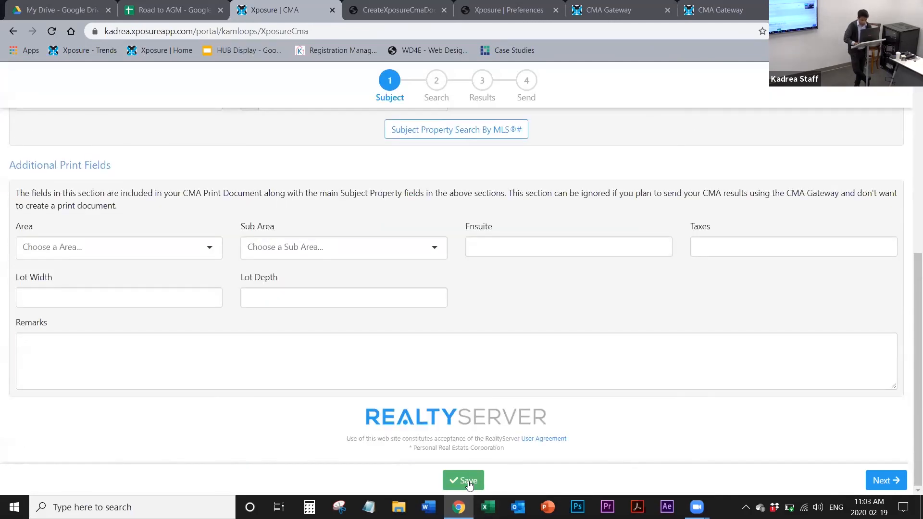
{"action": "left_click", "coordinate": [468, 481]}
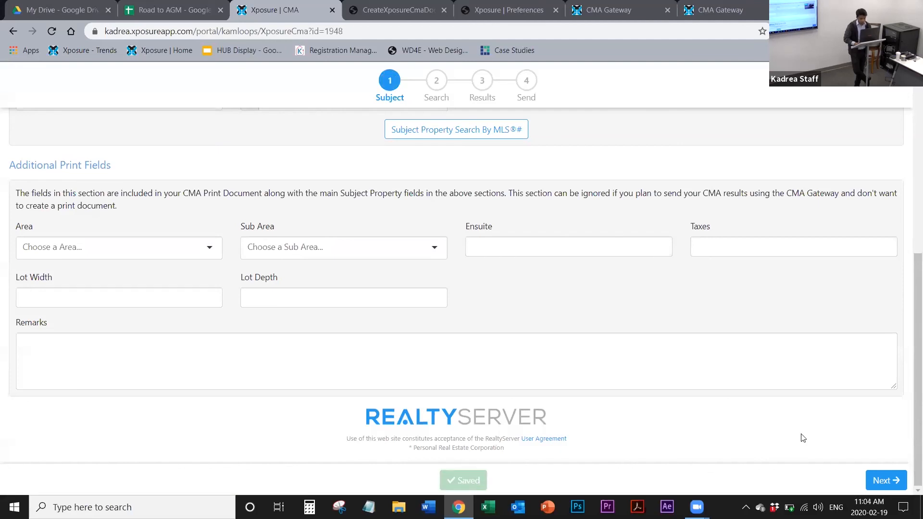
Step: Continue to the new CMA's Search step and close the map drawing instructions and the Subject Property Location tutorial
{"action": "left_click", "coordinate": [890, 481]}
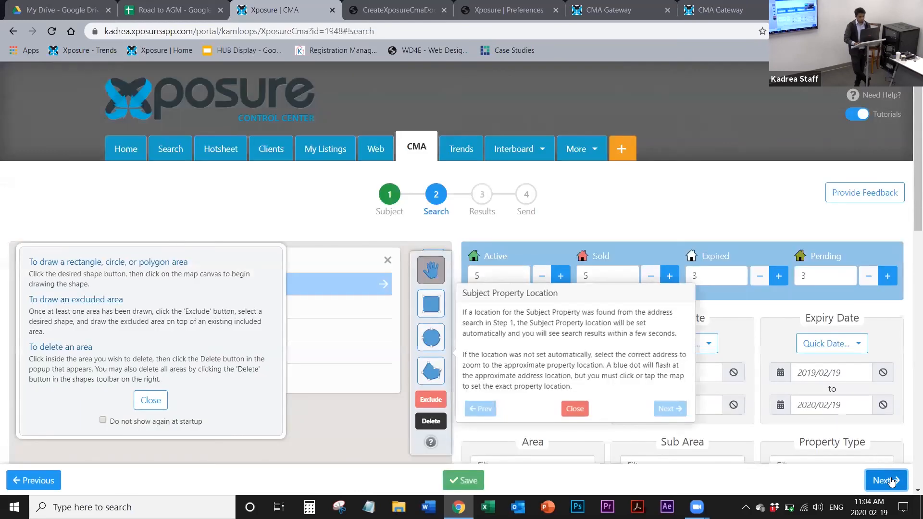
{"action": "left_click", "coordinate": [154, 400]}
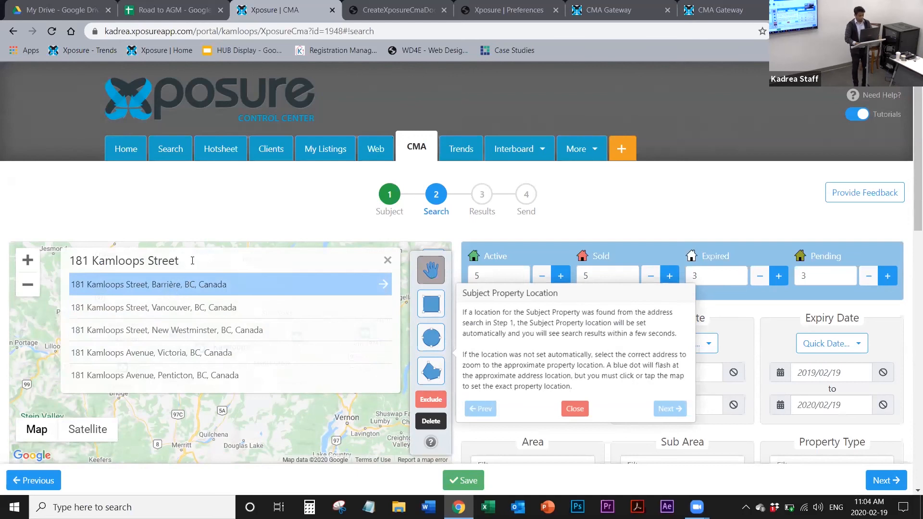
{"action": "left_click", "coordinate": [575, 409]}
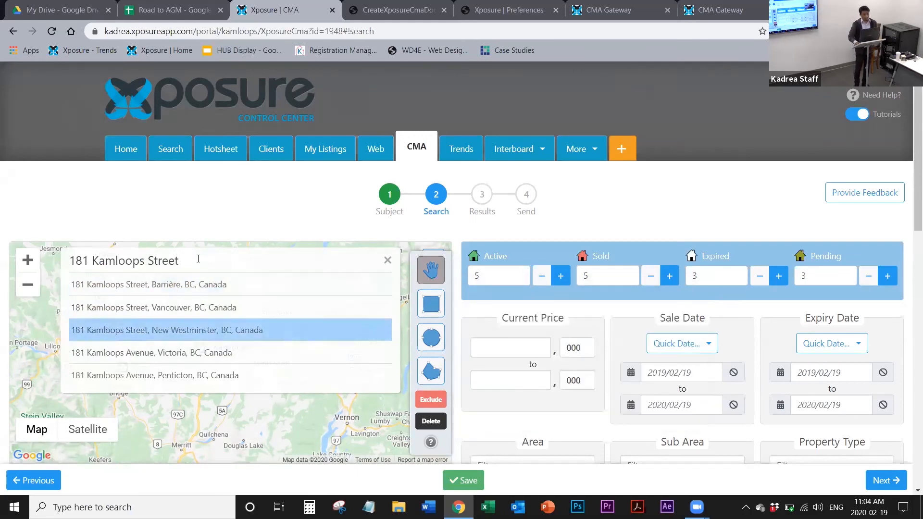
Step: Clear the map's address search and zoom in around Kamloops to locate the subject property manually
{"action": "left_click", "coordinate": [389, 261]}
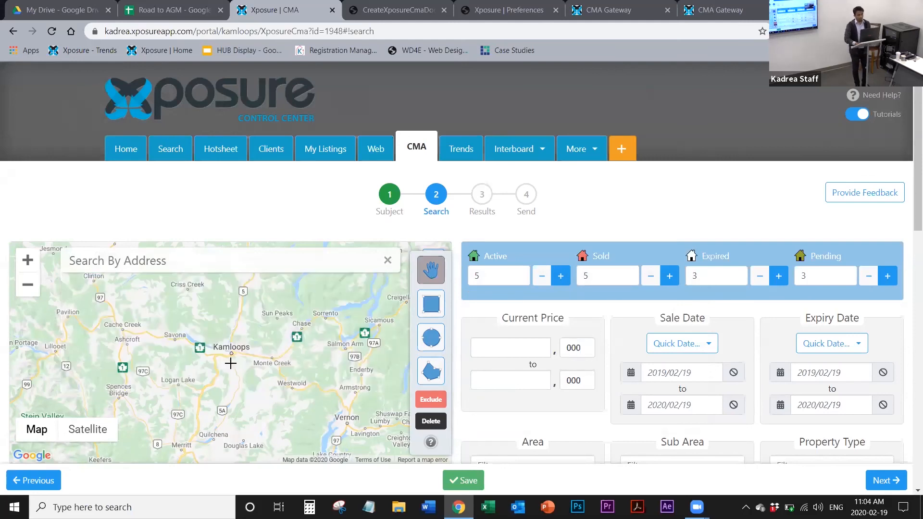
{"action": "scroll", "coordinate": [231, 363], "scroll_direction": "up", "scroll_amount": 1}
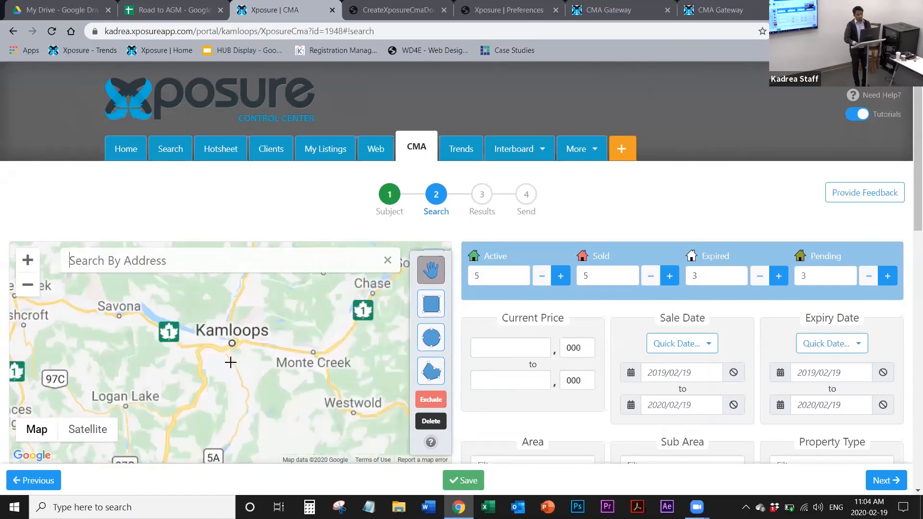
{"action": "scroll", "coordinate": [230, 363], "scroll_direction": "up", "scroll_amount": 2}
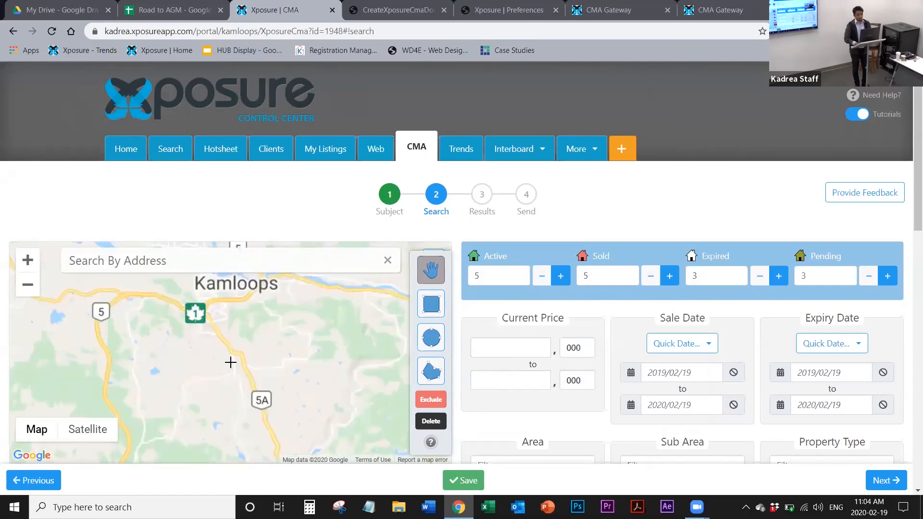
{"action": "scroll", "coordinate": [230, 363], "scroll_direction": "up", "scroll_amount": 1}
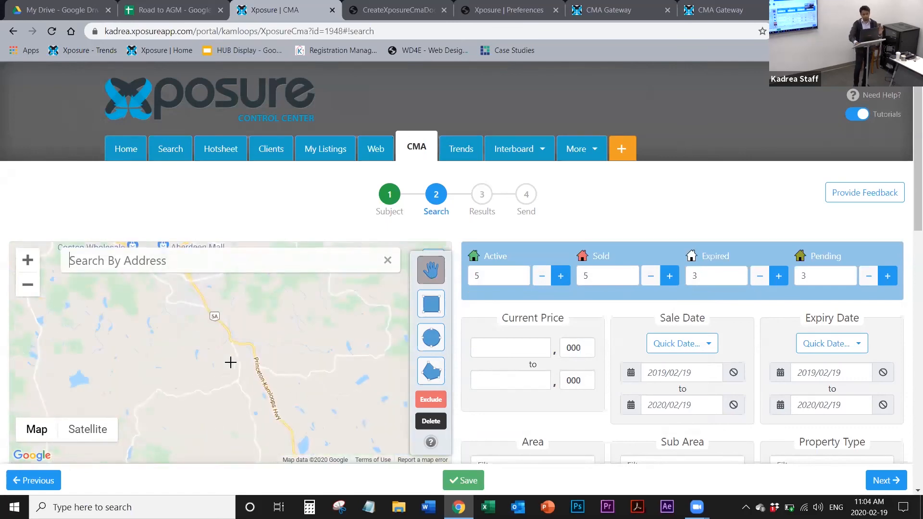